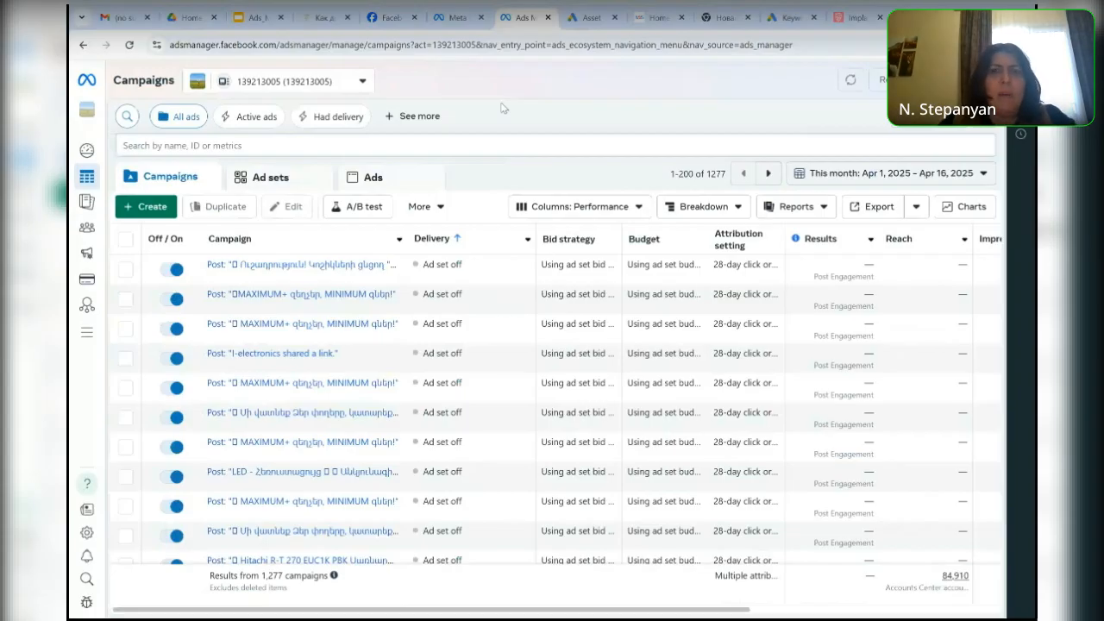
- Switch to the Armenian Tourism Federation Facebook page and open its Meta Business Suite overview
mouse_move(252, 181)
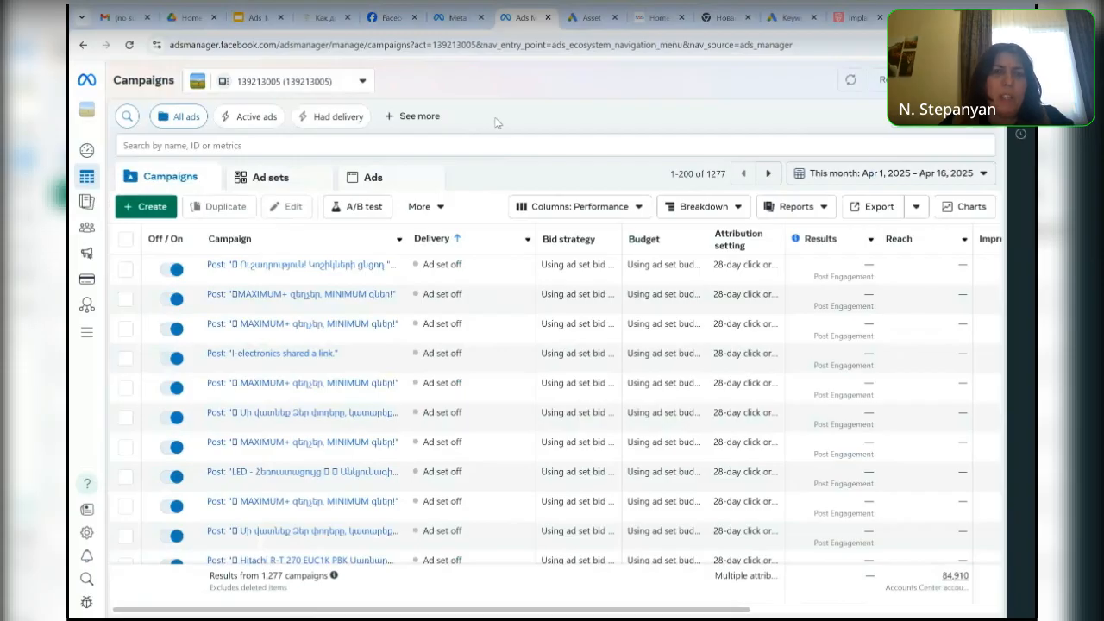
click(390, 17)
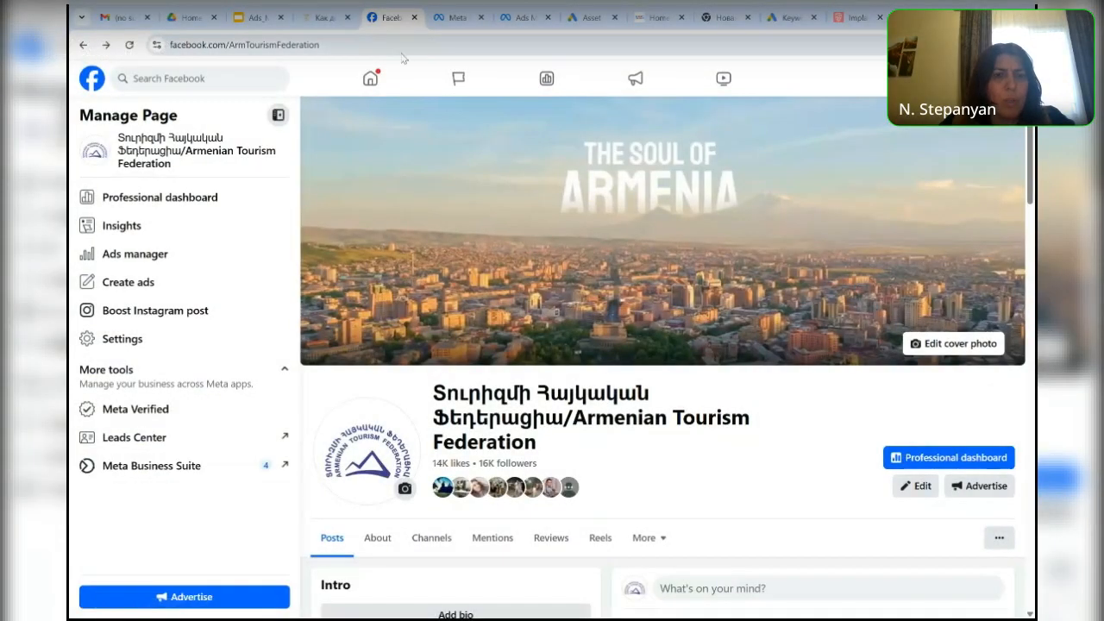
click(171, 465)
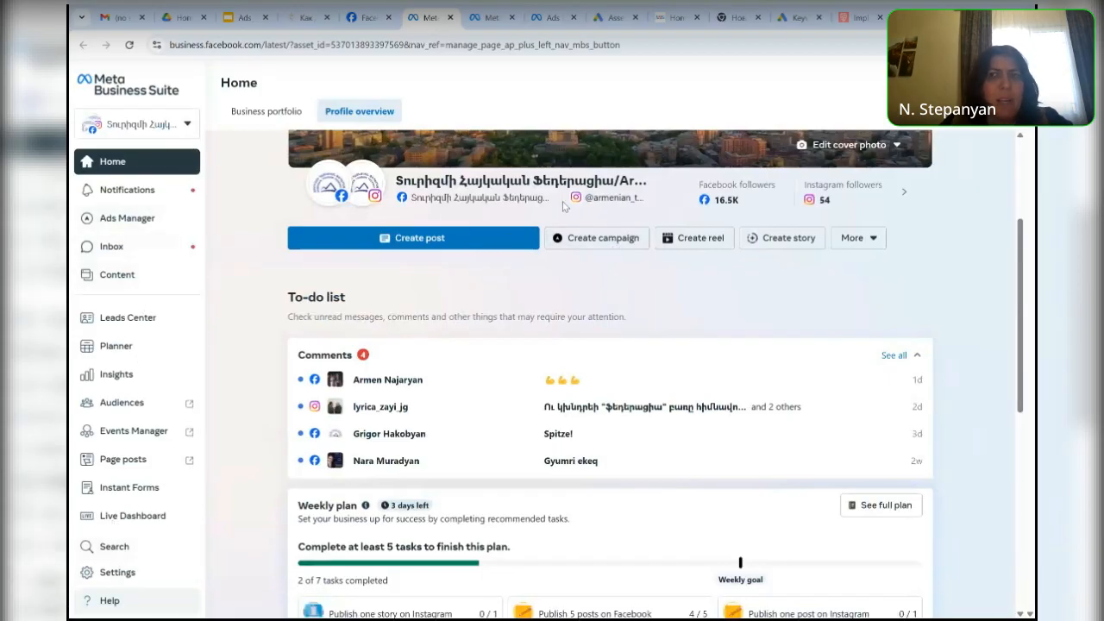
- Close the unneeded browser tabs after Ads Manager and the Business Suite profile settings tab, returning to Ads Manager's campaign list
click(635, 17)
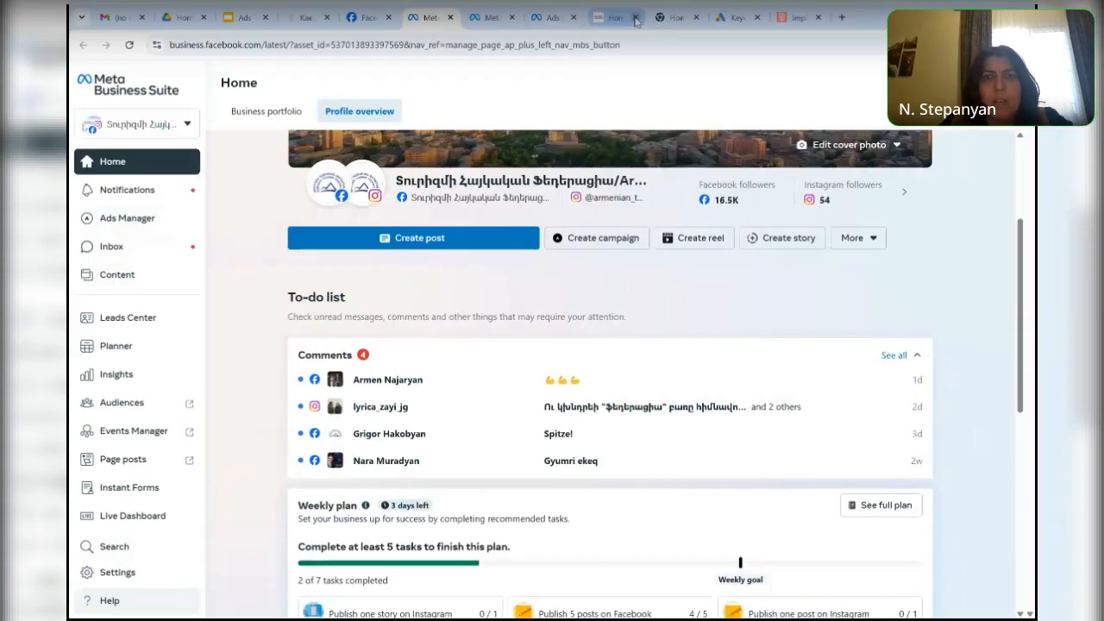
click(635, 17)
click(635, 18)
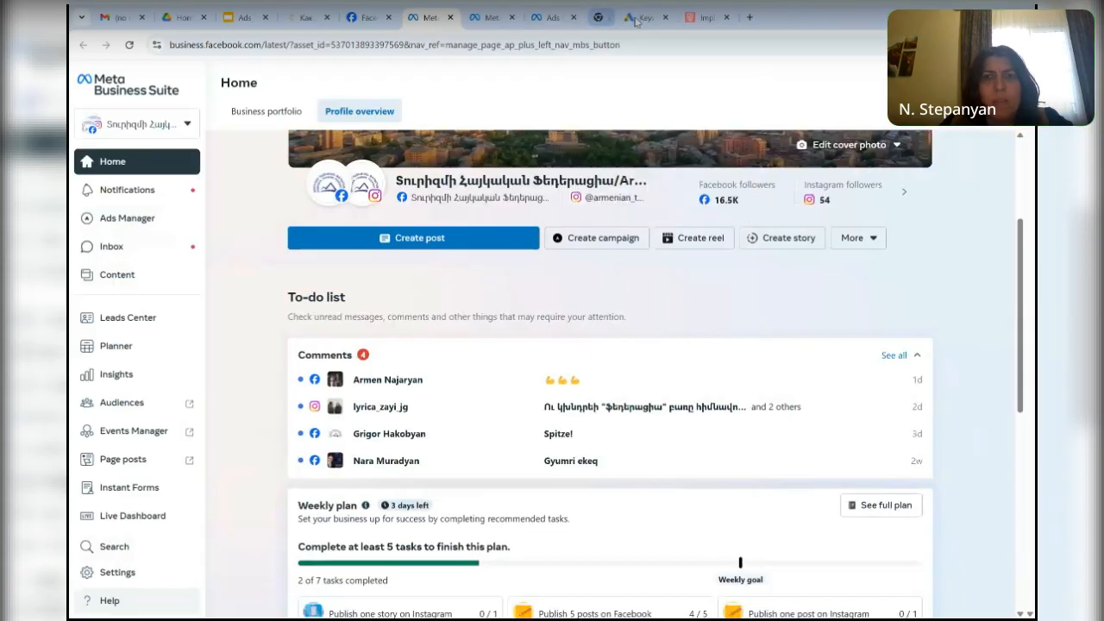
click(635, 17)
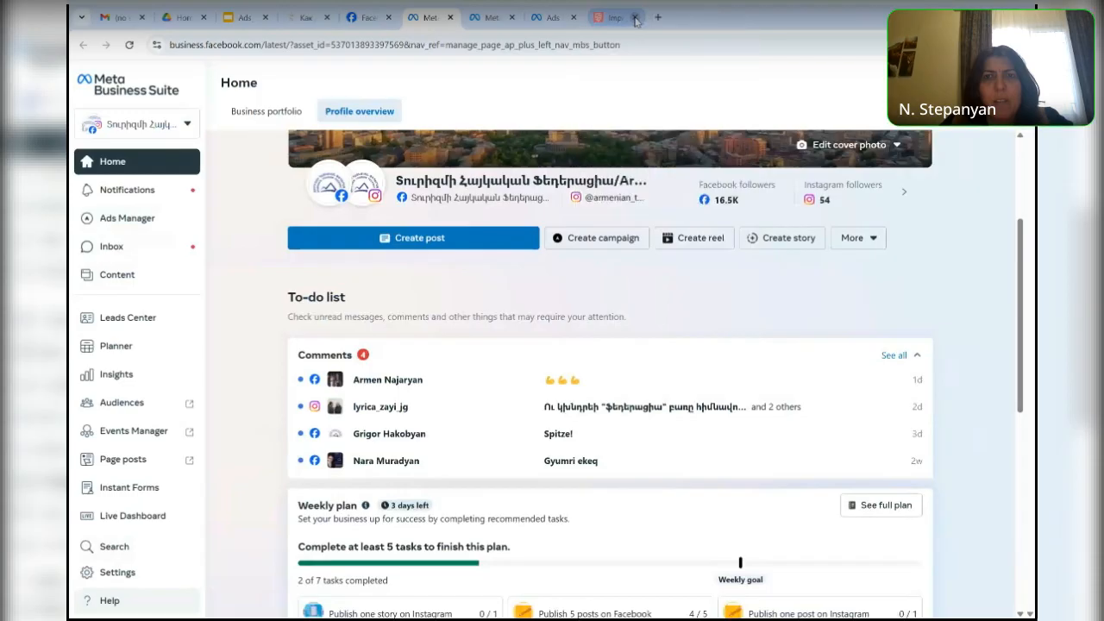
click(634, 17)
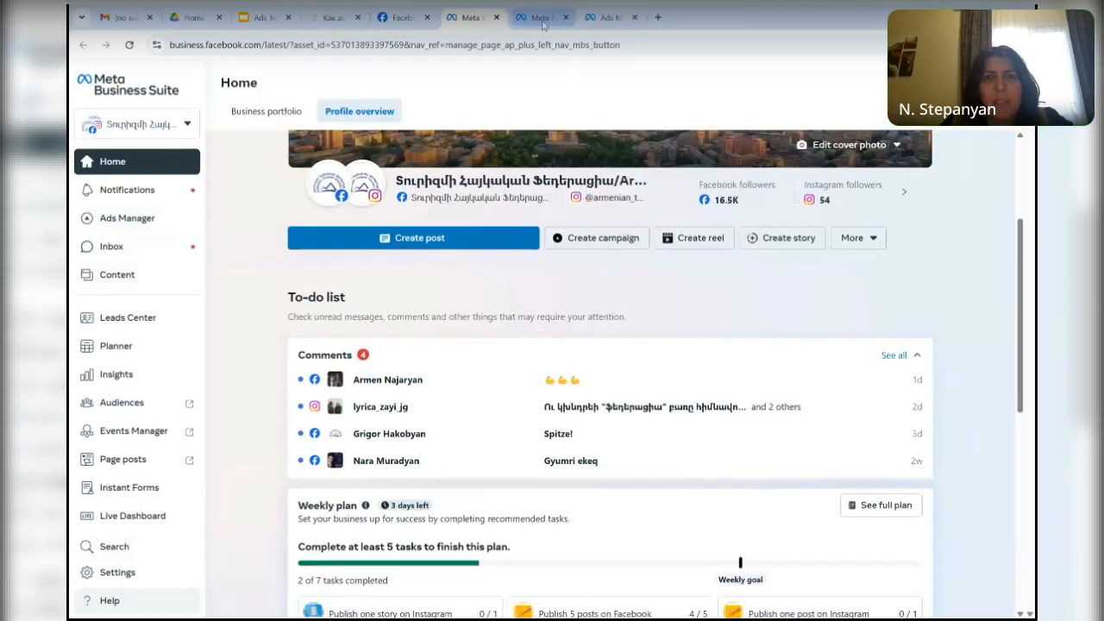
click(542, 24)
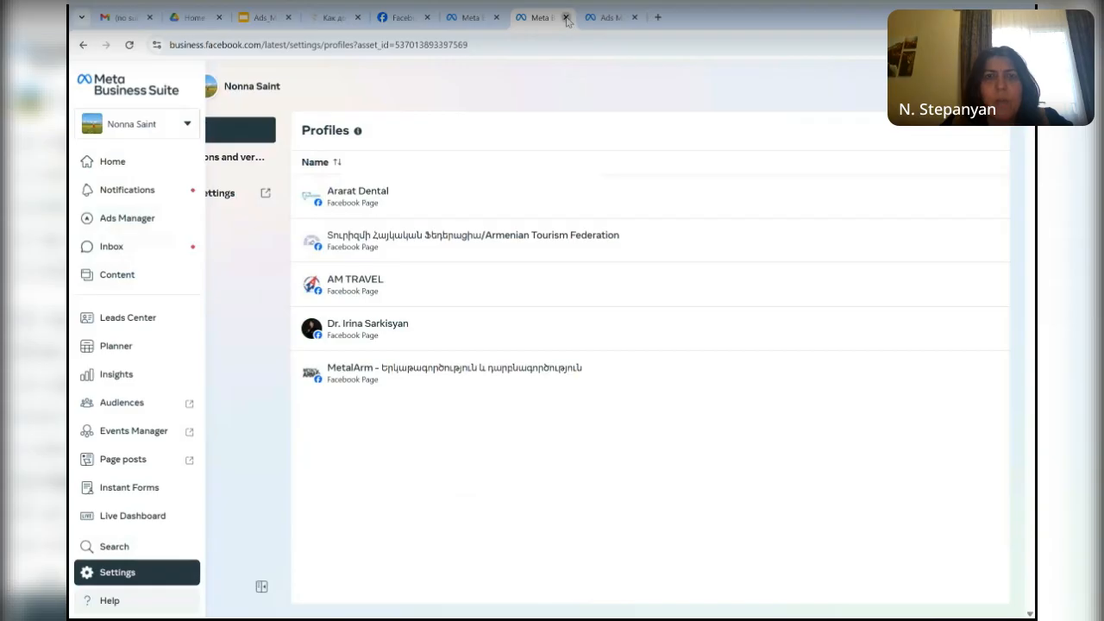
click(565, 17)
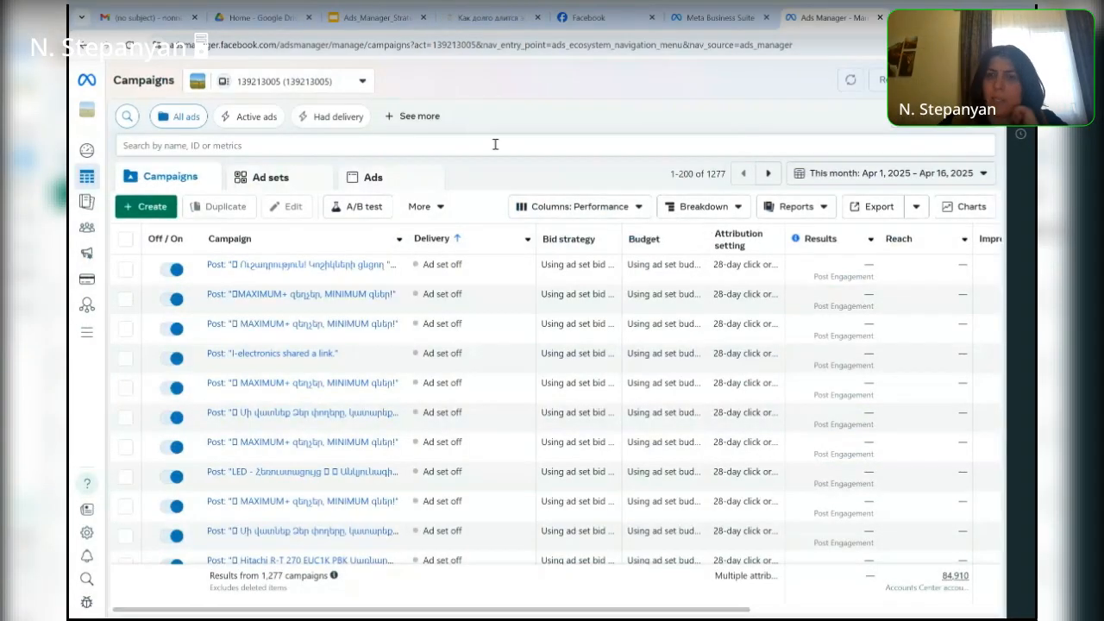
- Start creating a new campaign and review the descriptions of the available objectives, such as Awareness, Traffic and App promotion
click(152, 207)
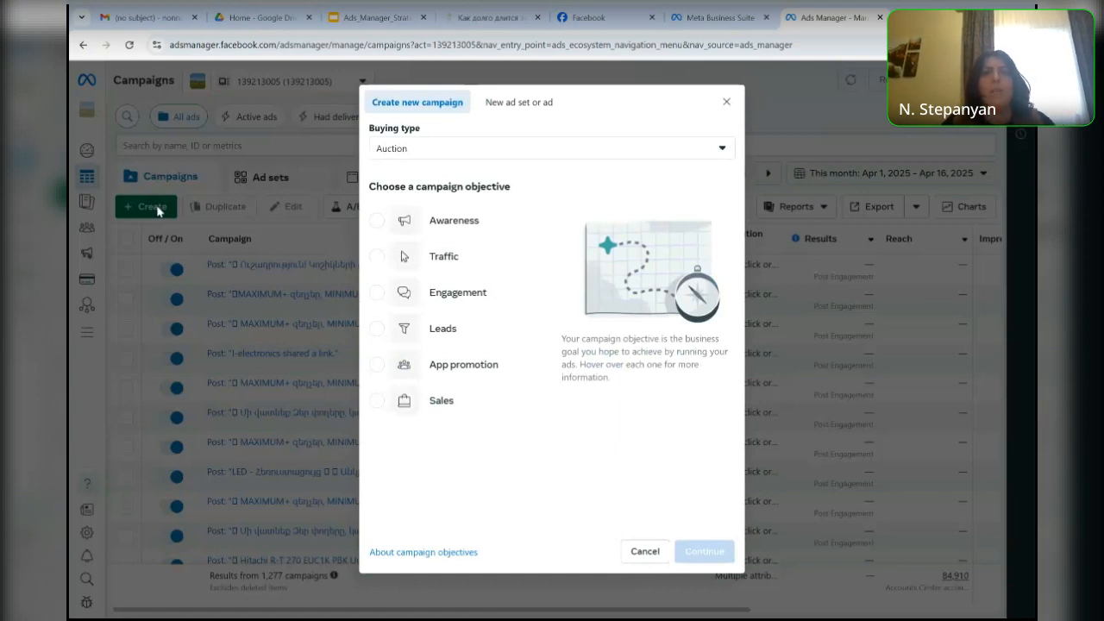
mouse_move(457, 222)
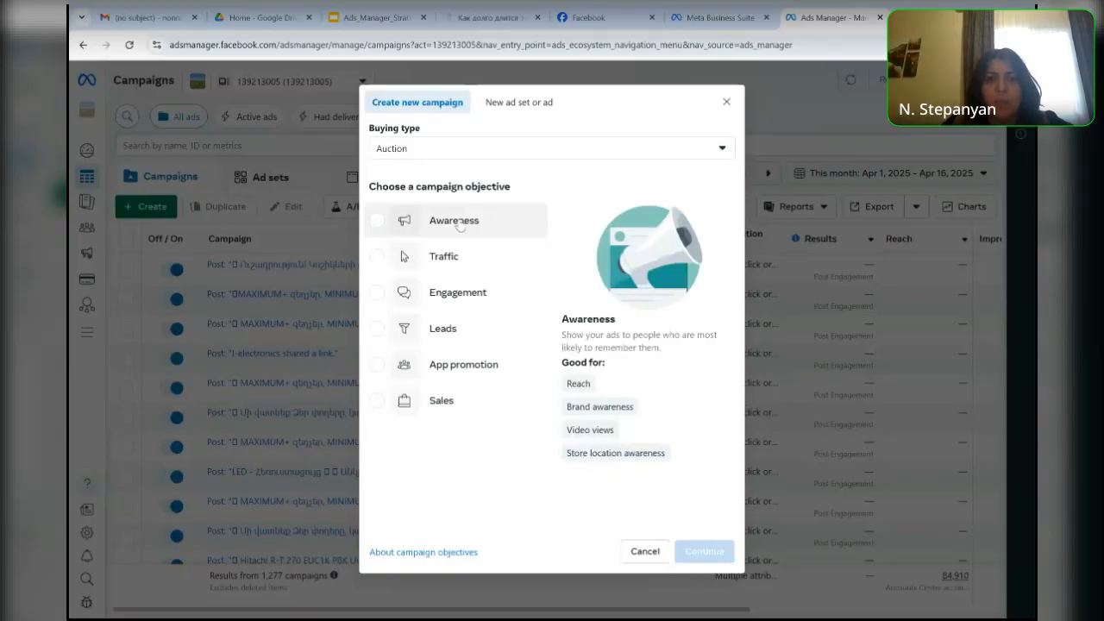
mouse_move(447, 258)
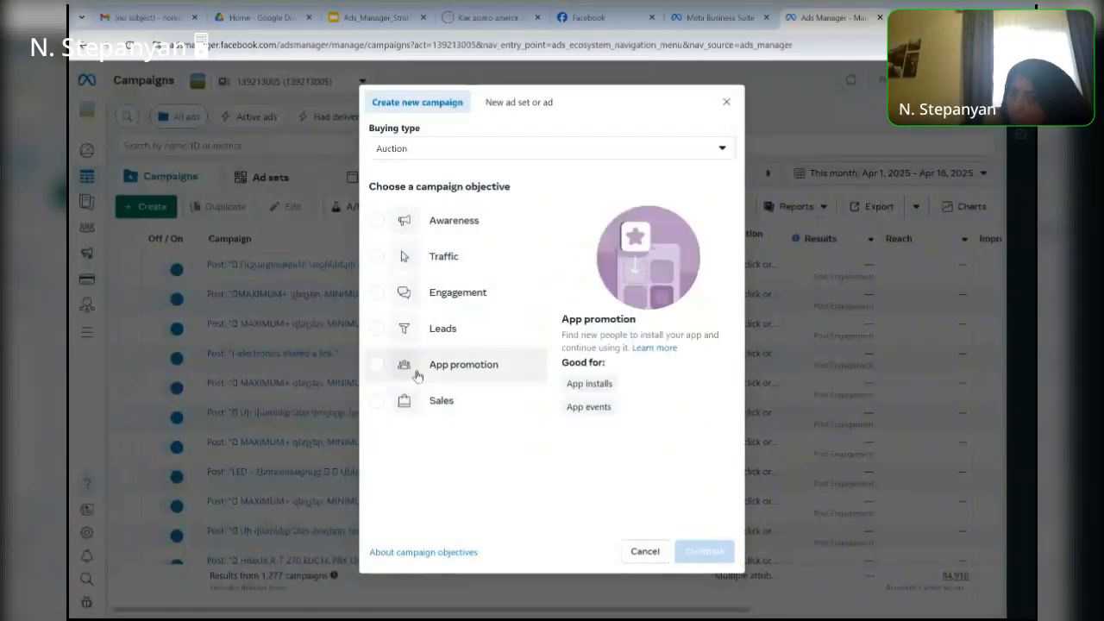
- Try the Reservation buying type to compare its objectives and set the buying type back to Auction
click(710, 155)
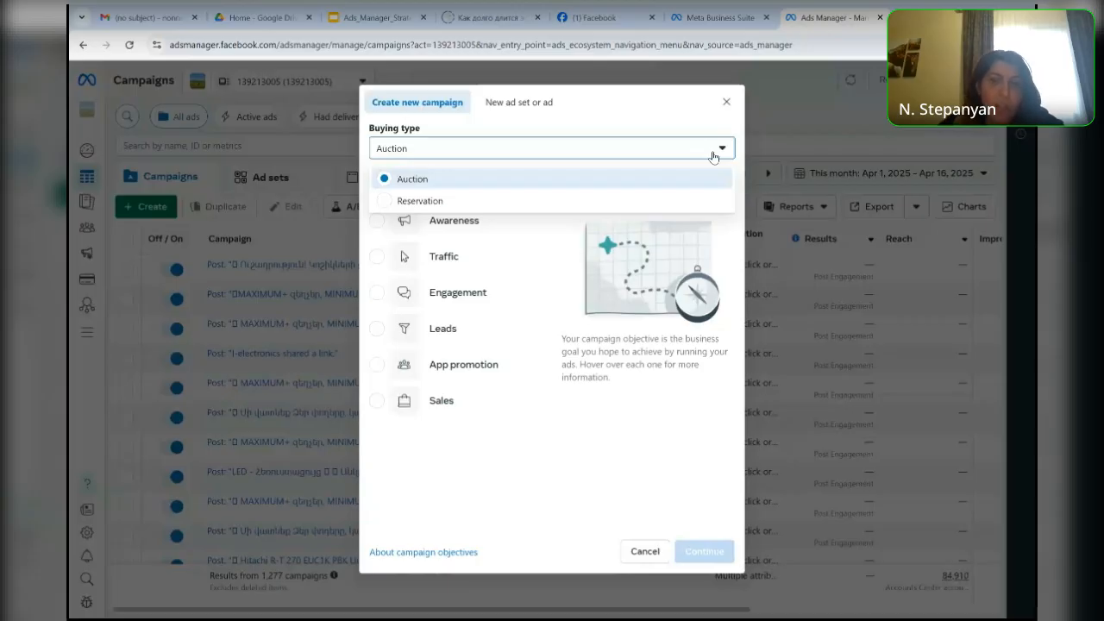
click(380, 201)
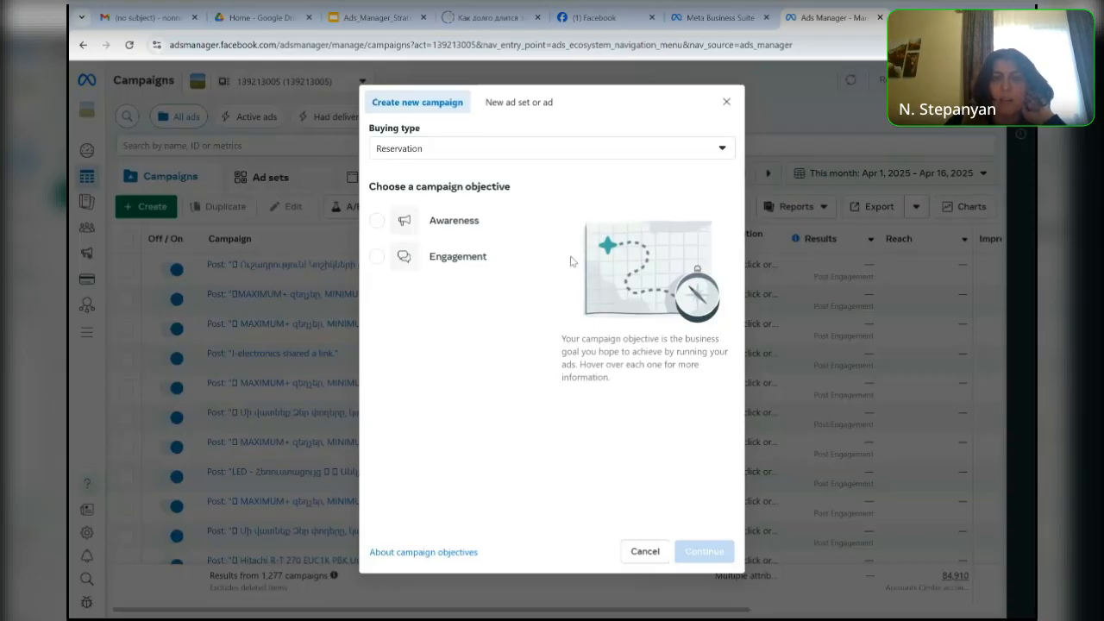
click(721, 156)
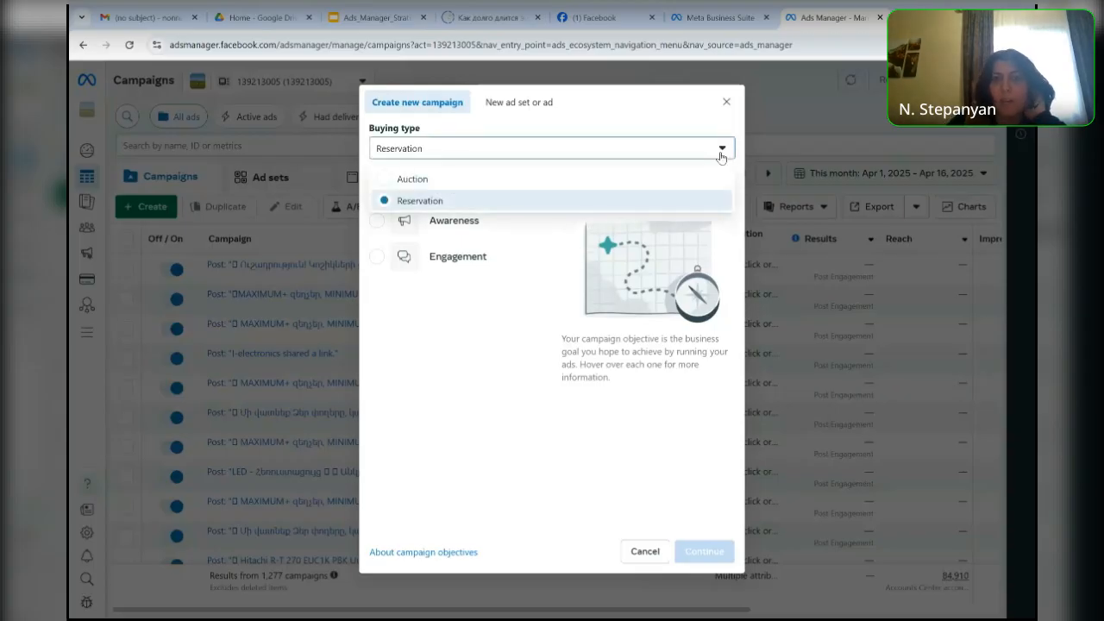
click(384, 180)
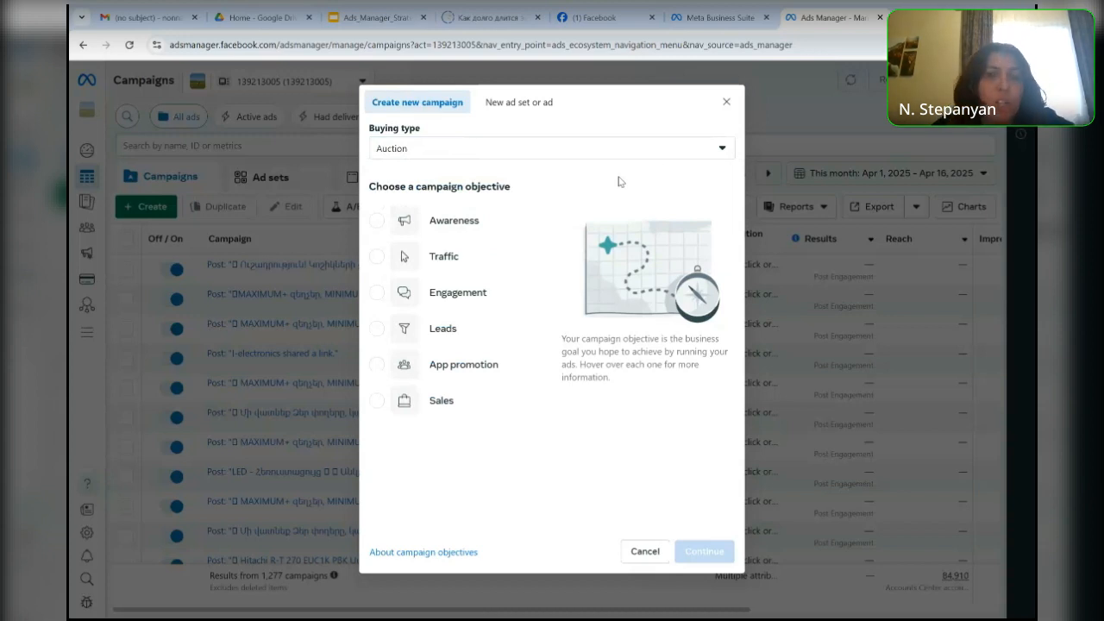
- Choose Awareness as the campaign objective and continue to the campaign settings
mouse_move(398, 226)
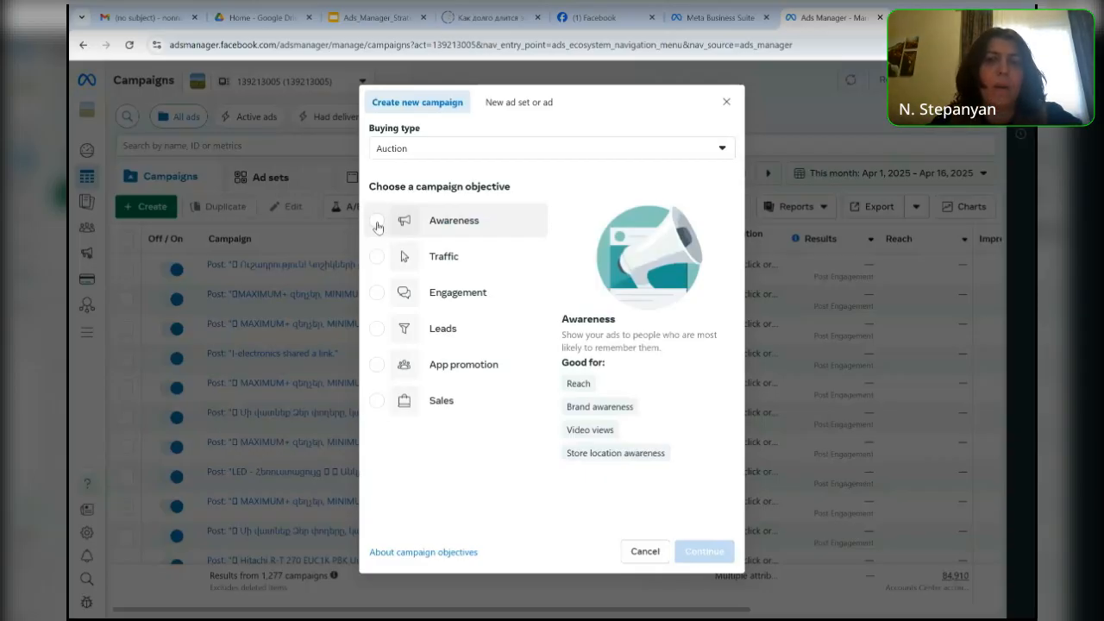
click(377, 222)
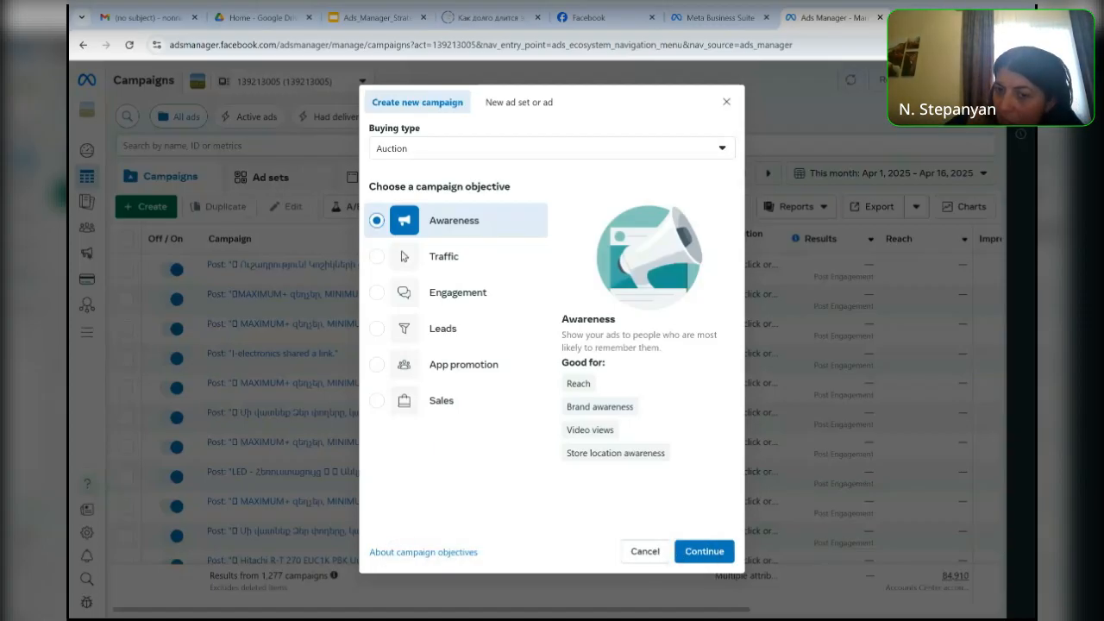
click(710, 552)
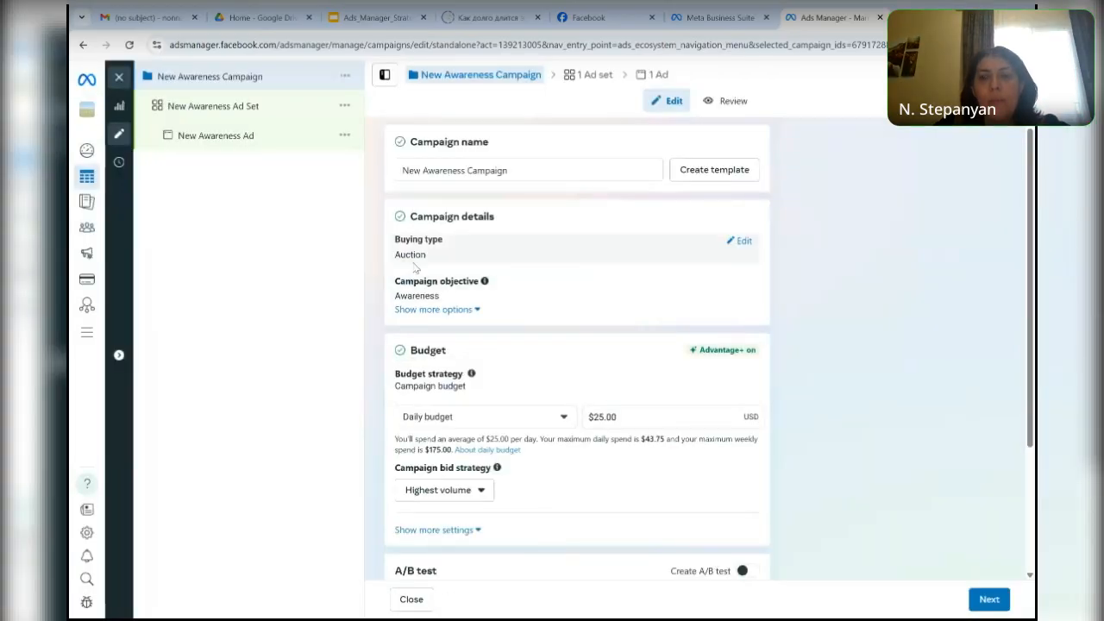
- Rename the campaign as "16.o4. Hotel"
click(519, 170)
key(BackSpace)
key(BackSpace)
key(BackSpace)
key(BackSpace)
key(BackSpace)
key(BackSpace)
key(BackSpace)
key(BackSpace)
key(BackSpace)
key(BackSpace)
key(BackSpace)
key(BackSpace)
key(BackSpace)
key(BackSpace)
key(BackSpace)
key(BackSpace)
key(BackSpace)
key(BackSpace)
key(BackSpace)
key(BackSpace)
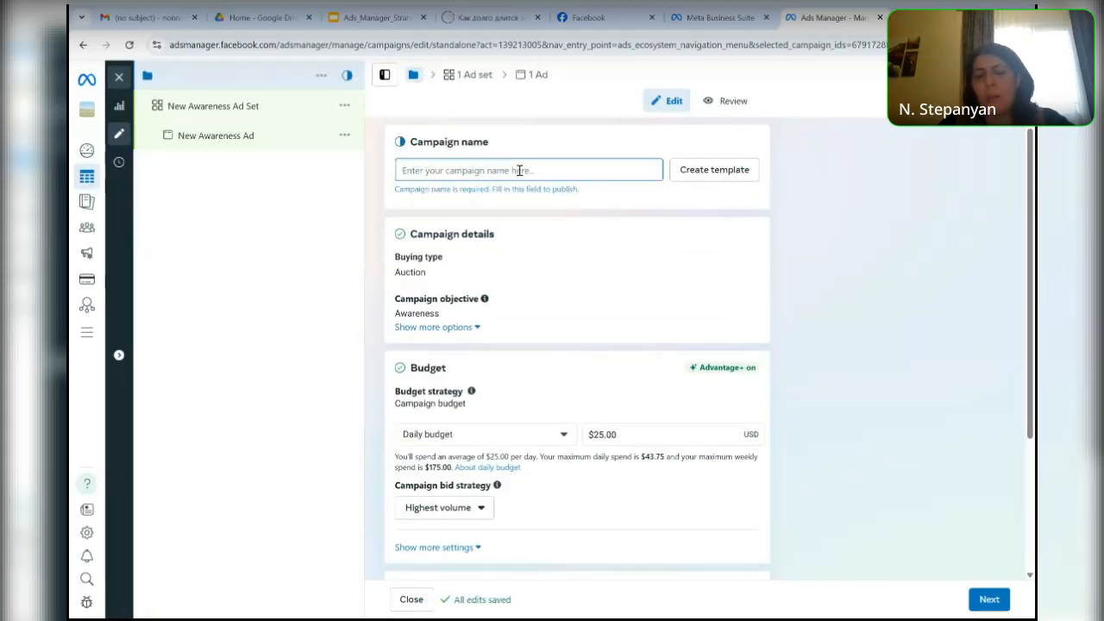
text(16)
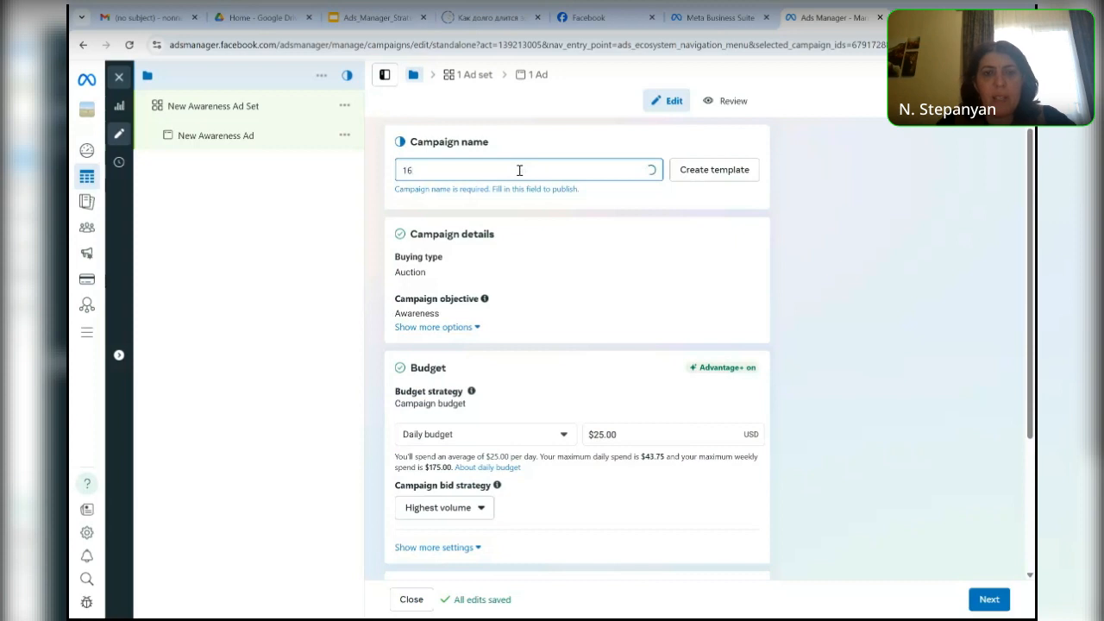
text(.o4)
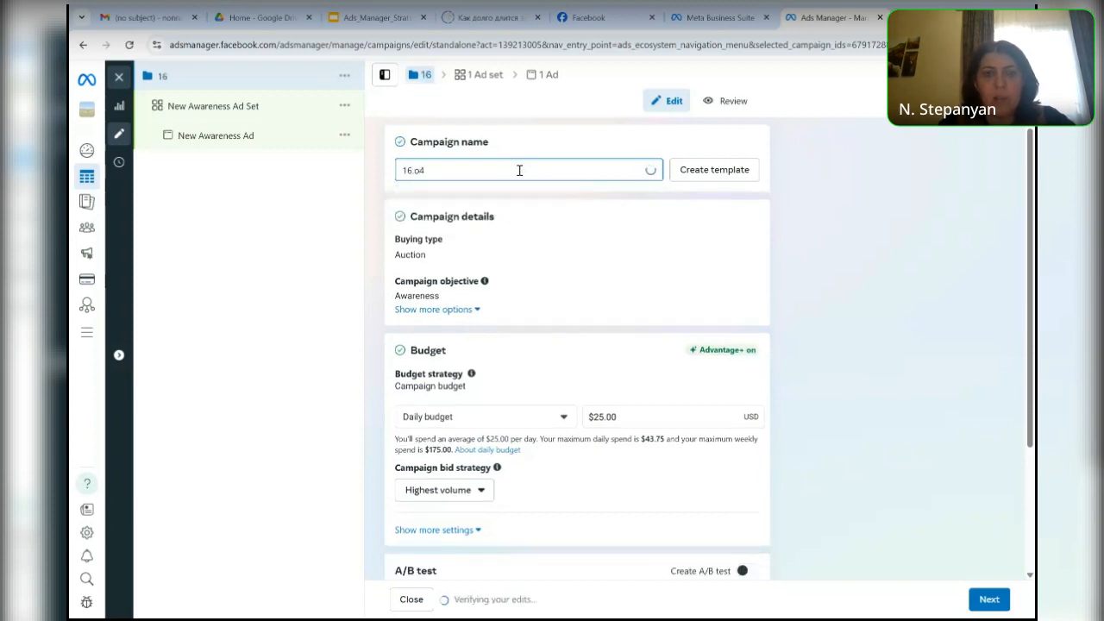
text(.)
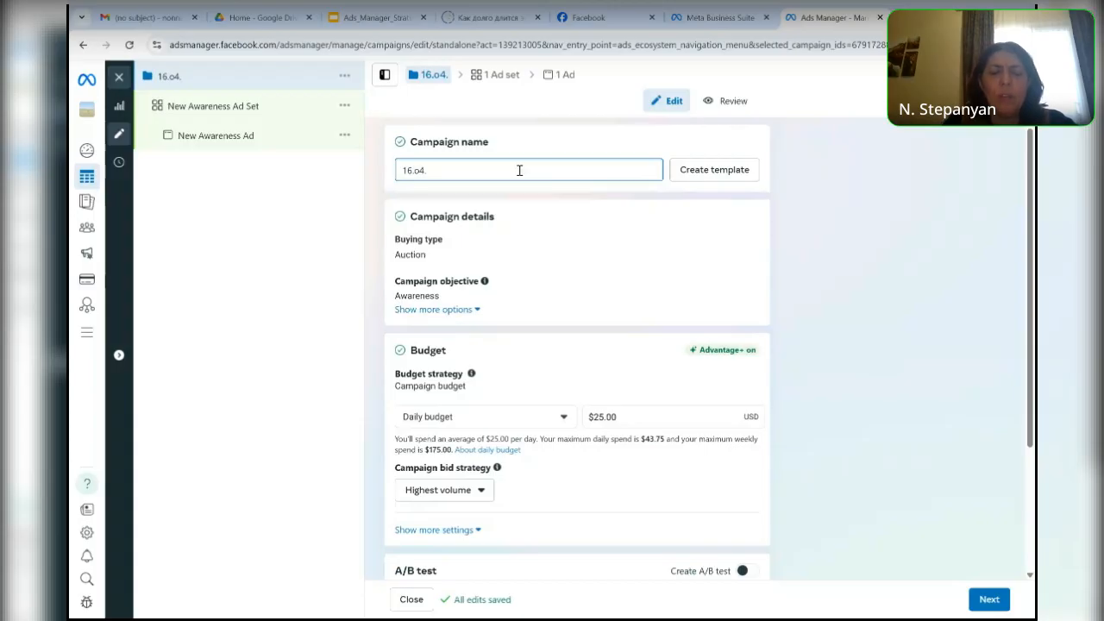
text(Hotel)
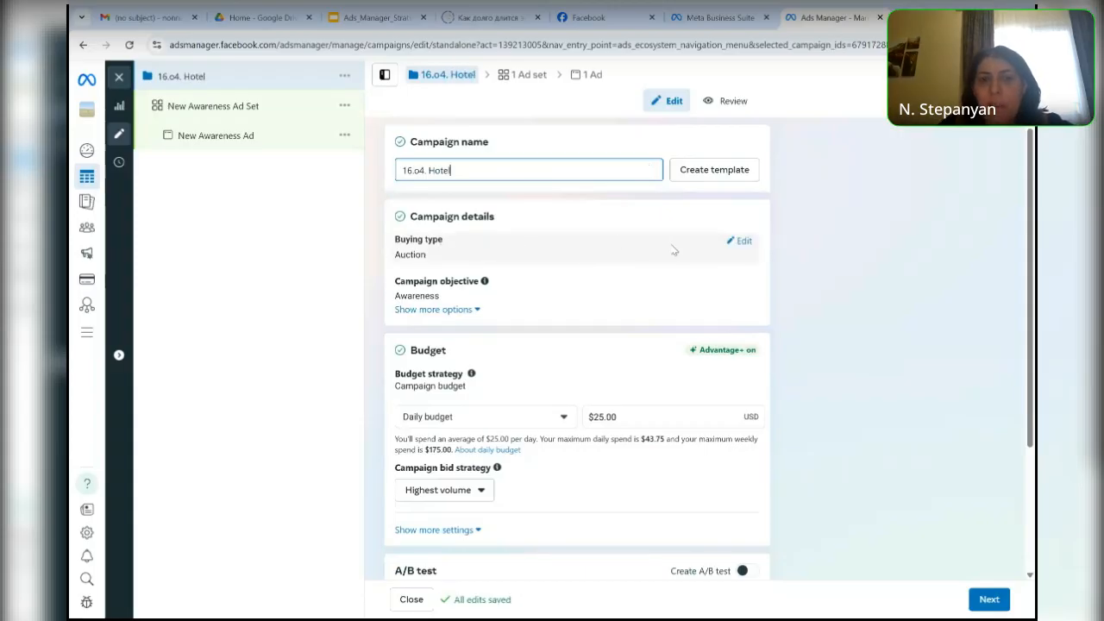
- Examine the buying type choices in the campaign details and reveal the additional options with the campaign spending limit
click(741, 246)
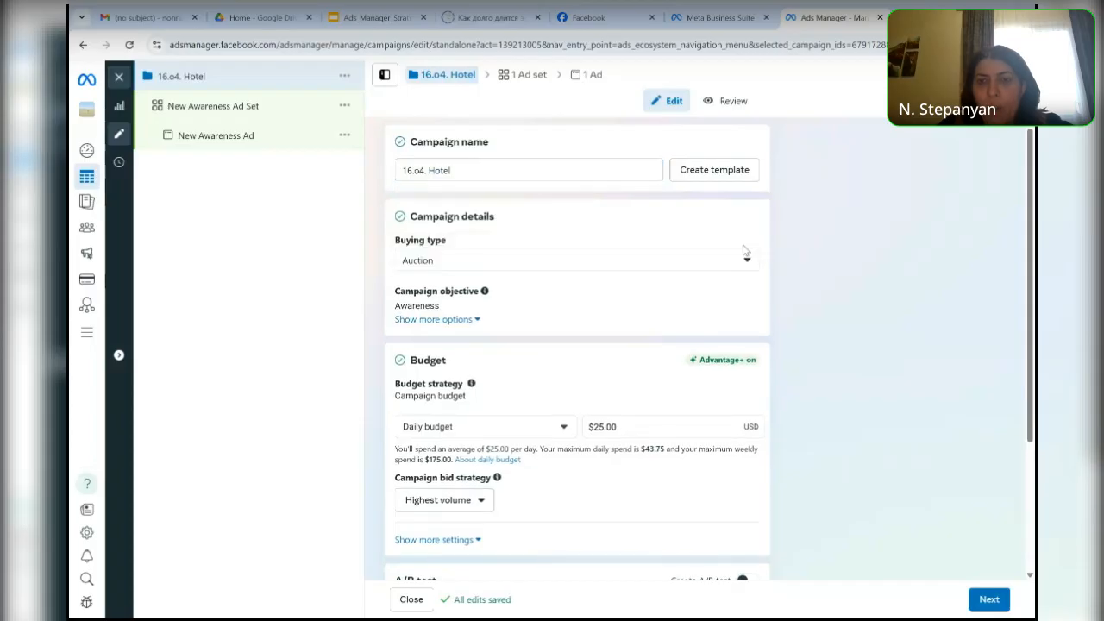
click(746, 258)
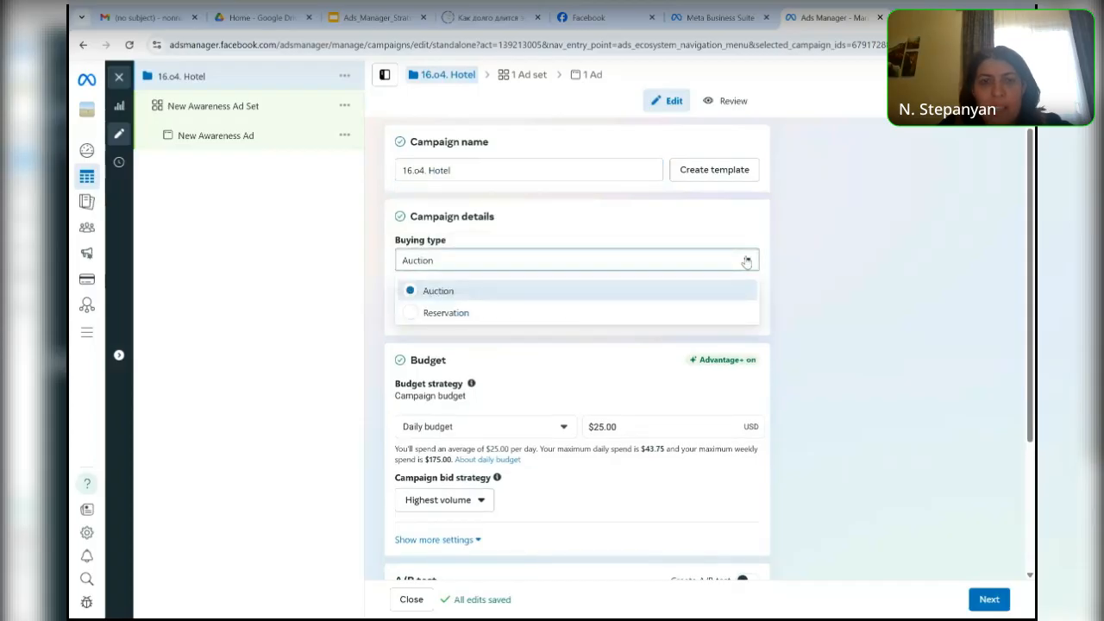
click(821, 301)
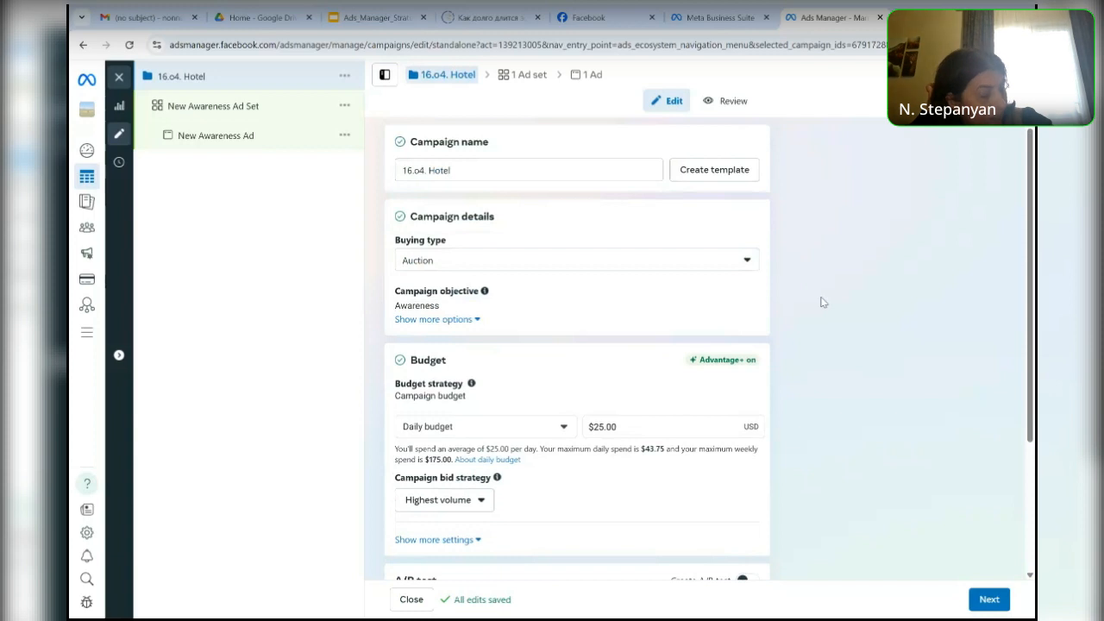
drag(1031, 344, 1031, 375)
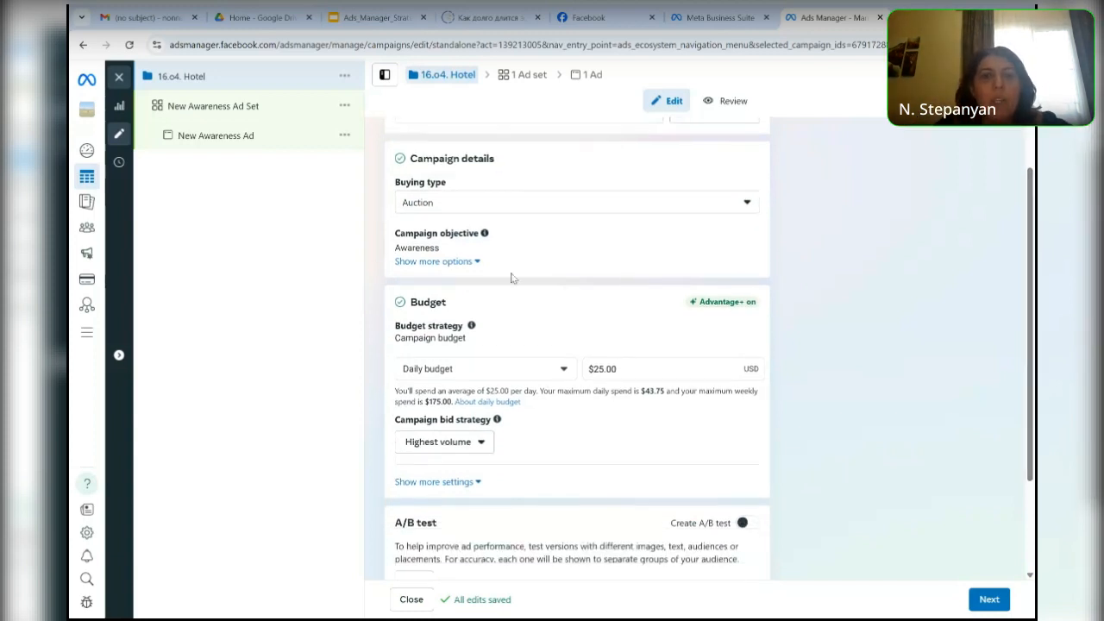
click(474, 269)
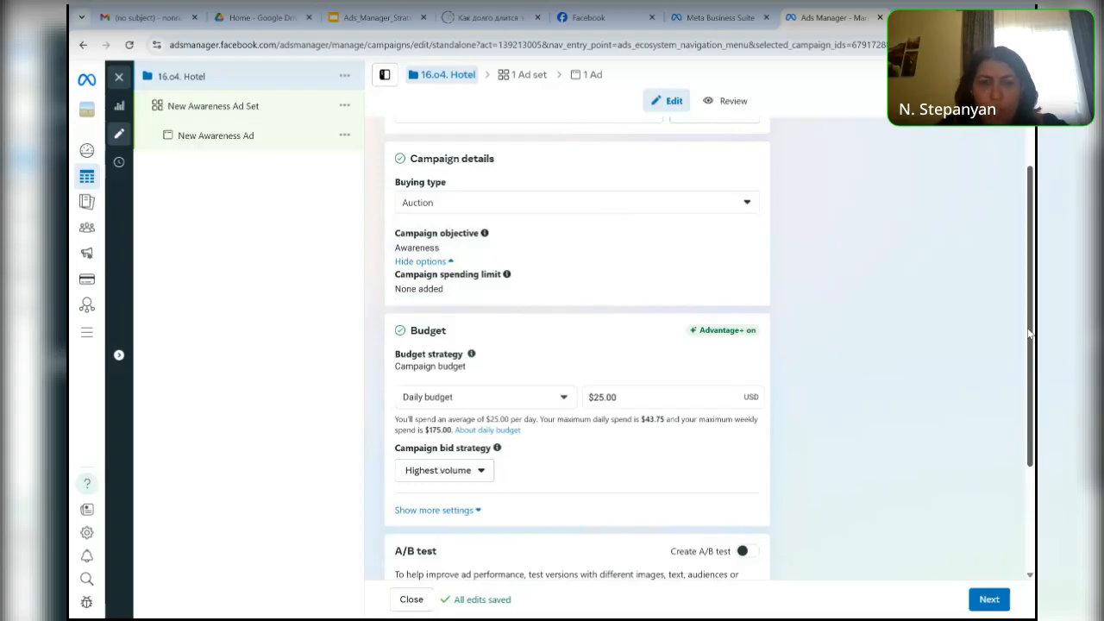
- Expand the budget strategy to compare the Campaign budget and Ad set budget choices
drag(1028, 334, 1023, 387)
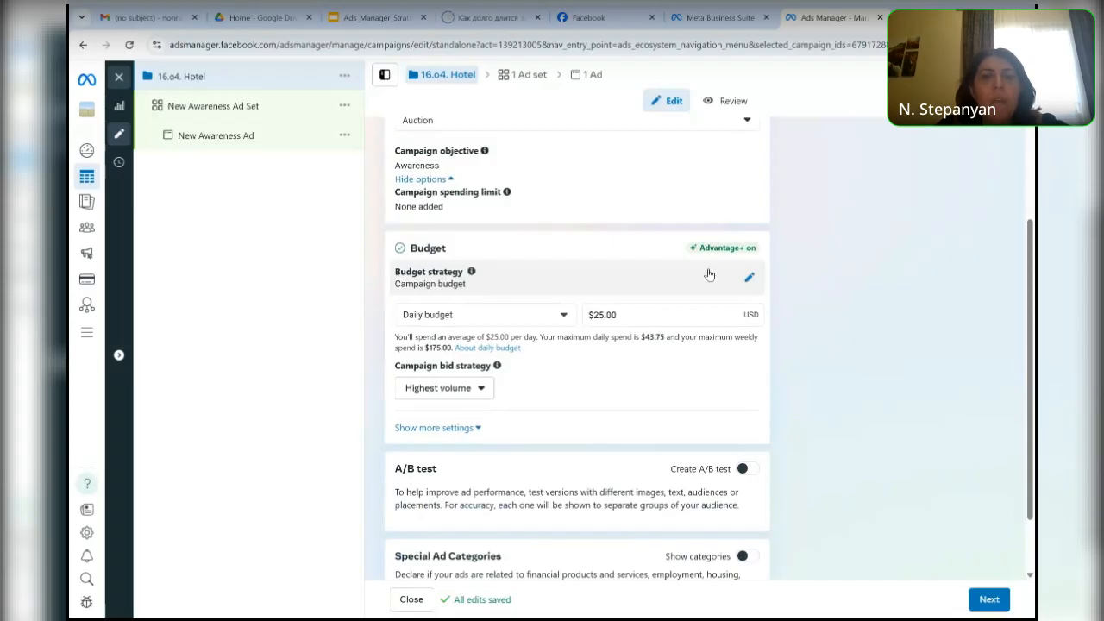
click(624, 314)
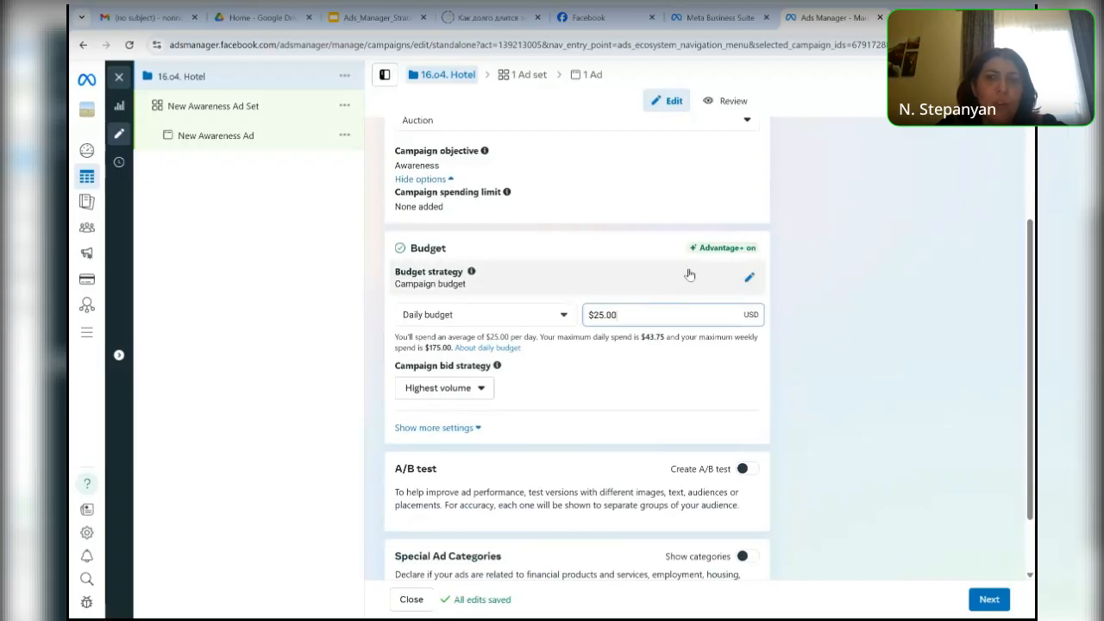
click(748, 280)
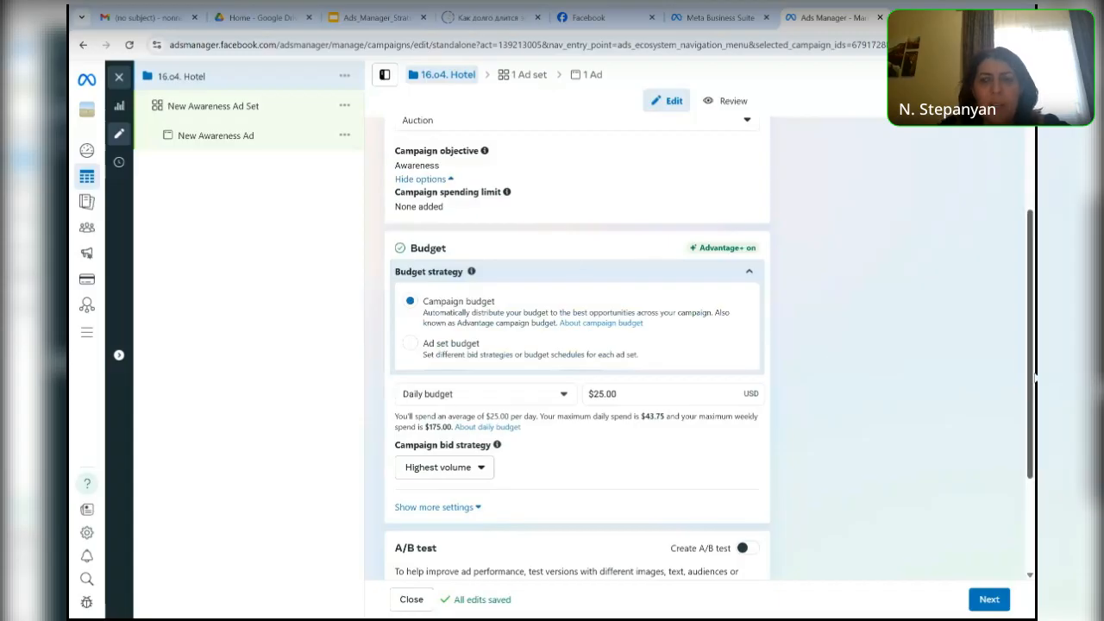
drag(1031, 379, 1034, 433)
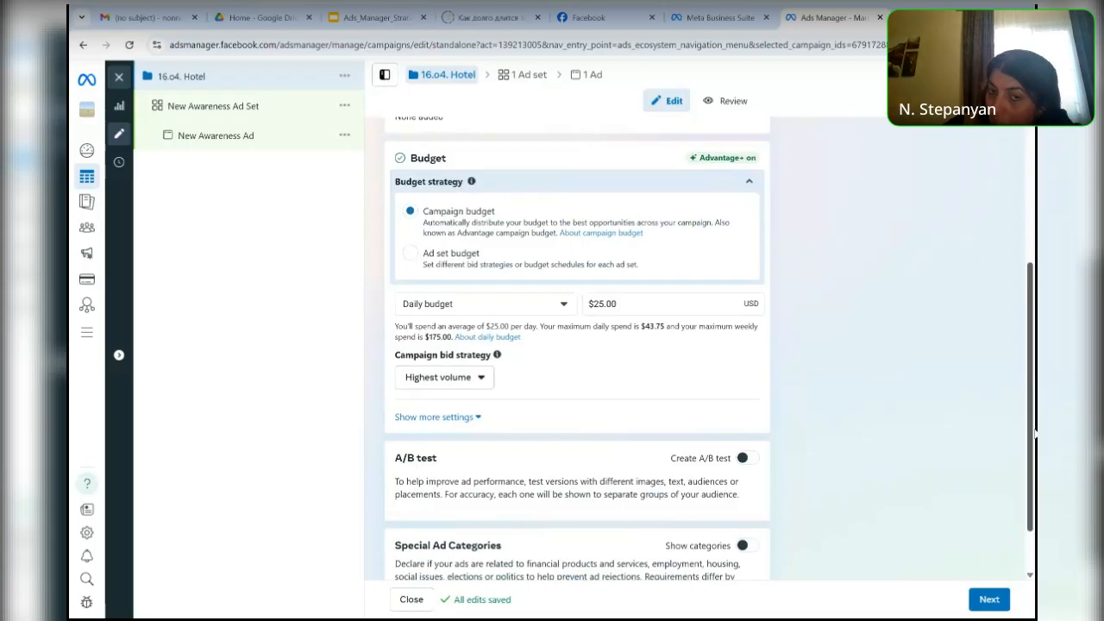
- Set the campaign's daily budget to 19 USD
click(626, 306)
key(BackSpace)
key(BackSpace)
key(BackSpace)
key(BackSpace)
key(BackSpace)
key(BackSpace)
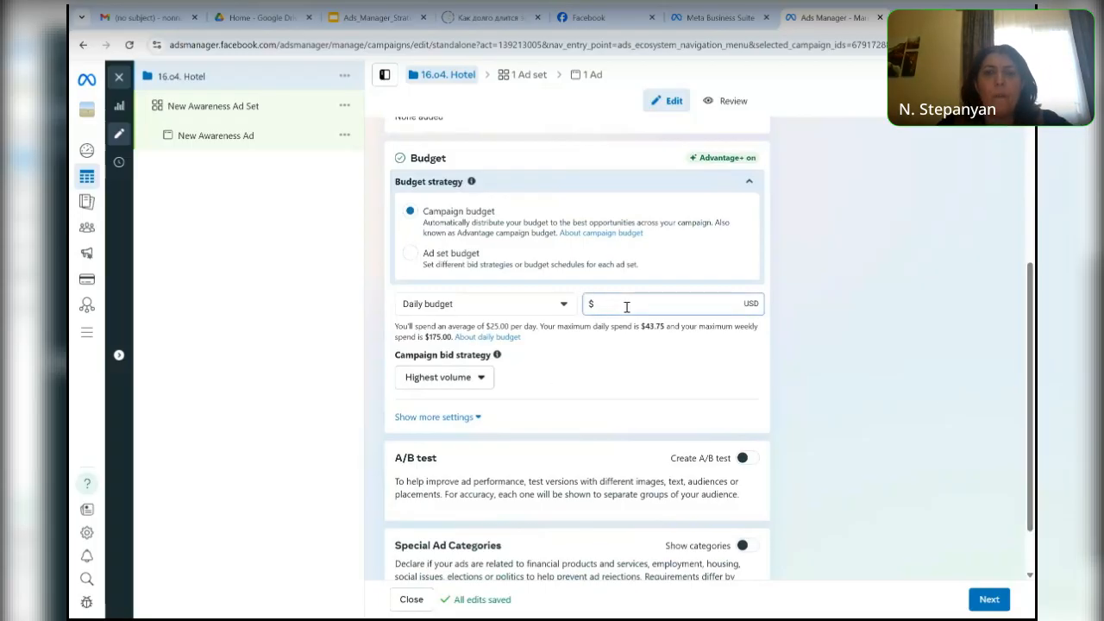
text(19)
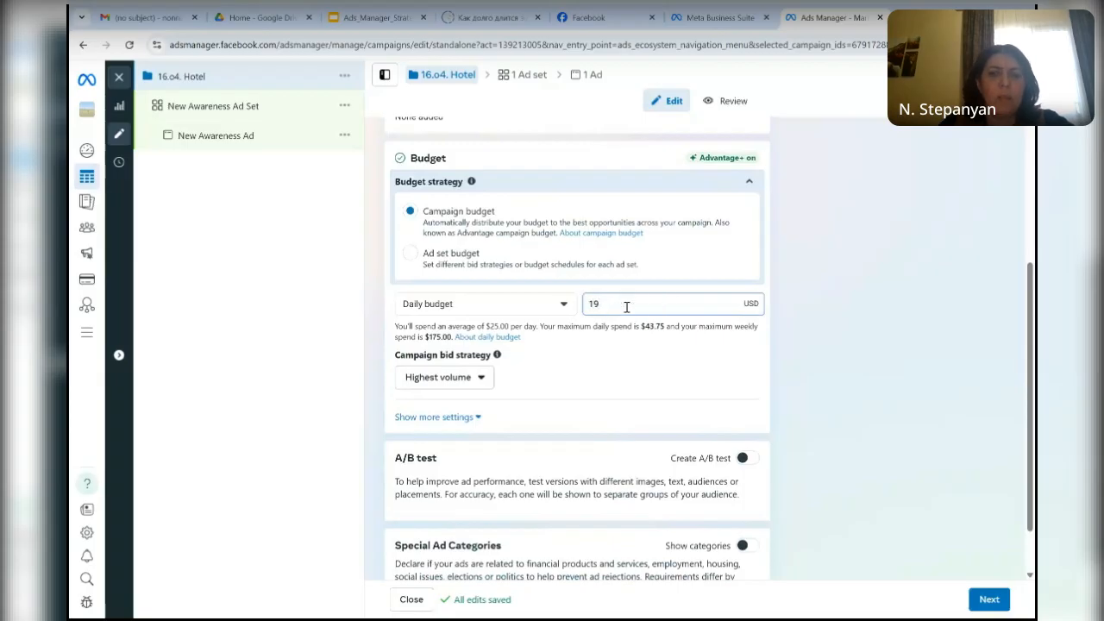
text(0)
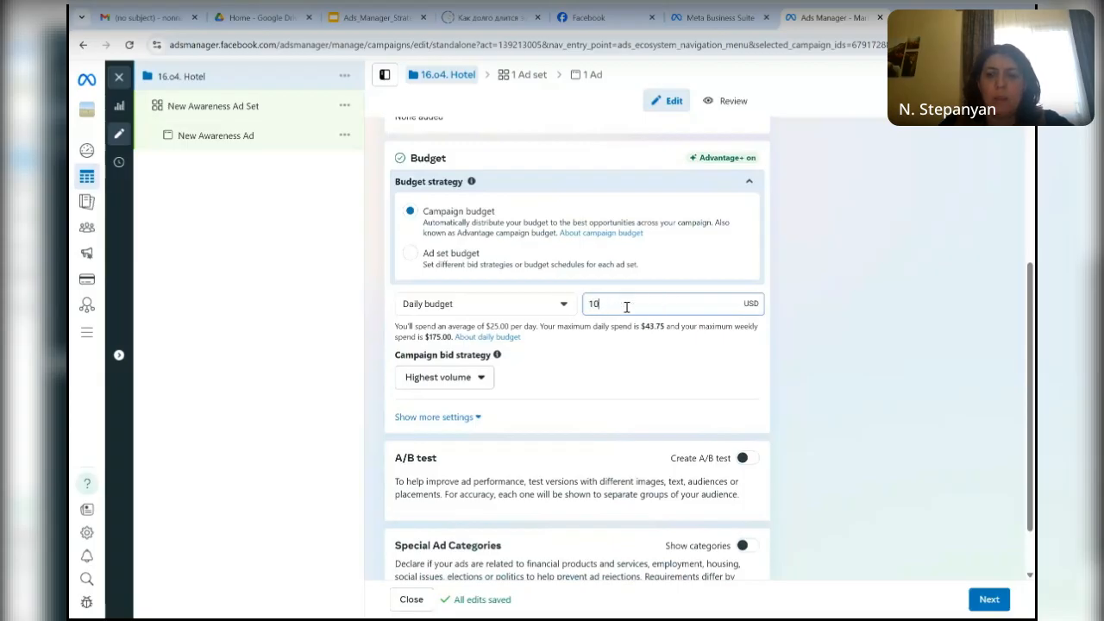
- Set the campaign's daily budget to 10 USD
click(842, 412)
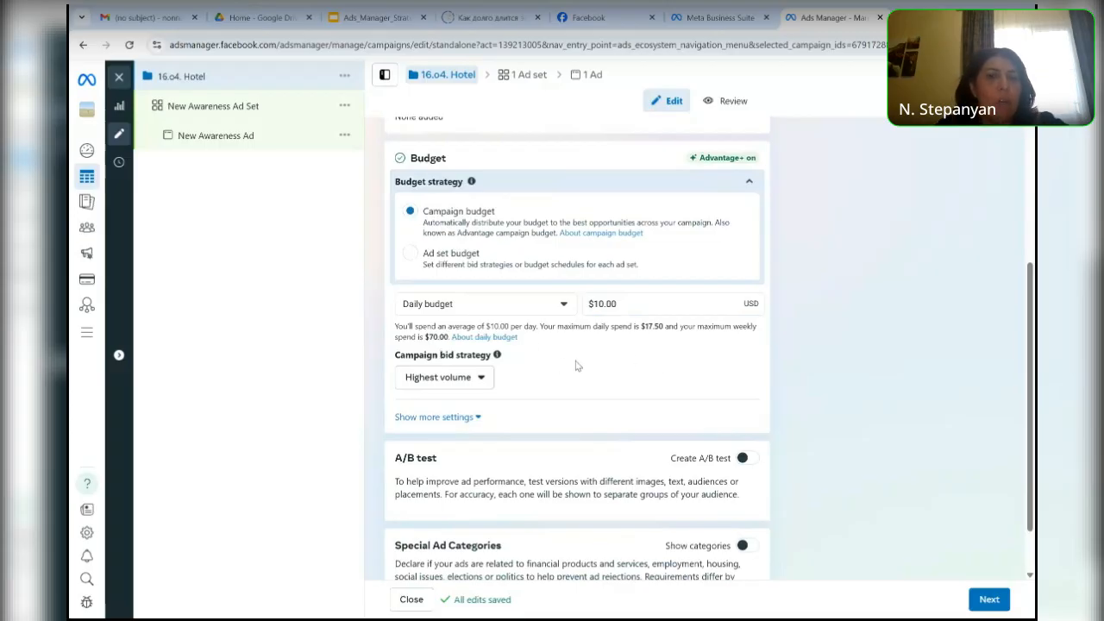
- Examine the campaign bid strategy choices, including Cost per result goal and the Bid cap under Other options
click(481, 380)
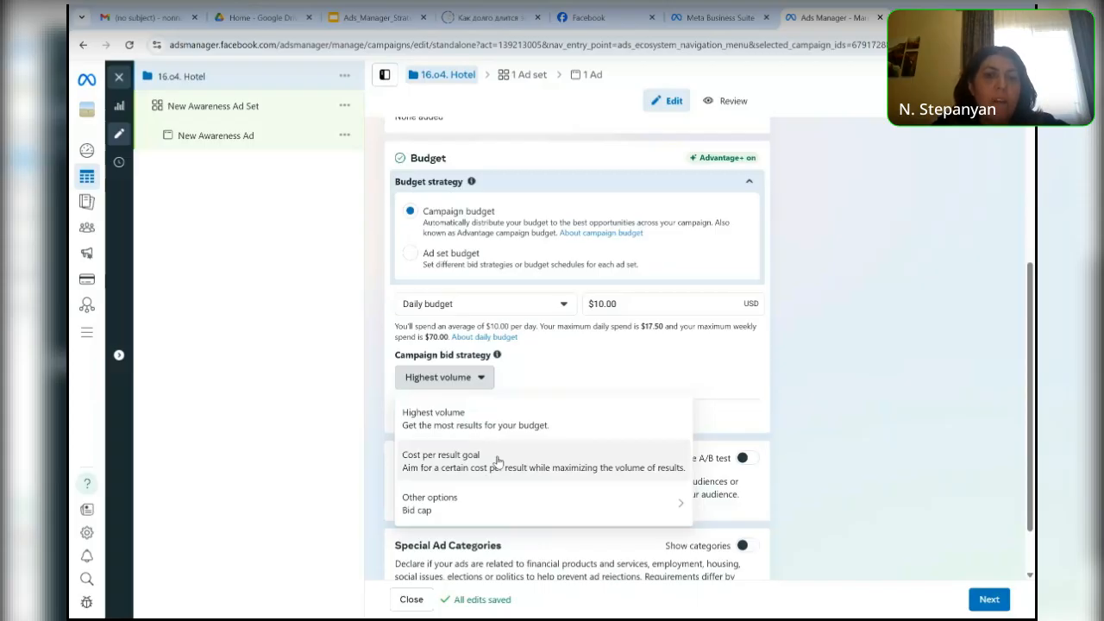
mouse_move(474, 500)
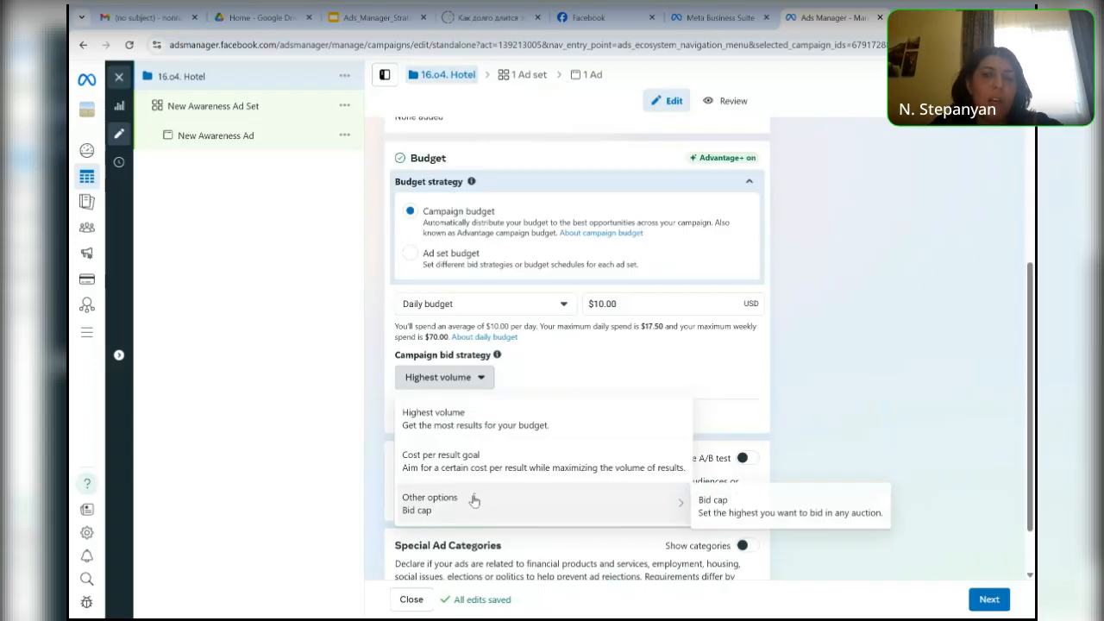
click(843, 405)
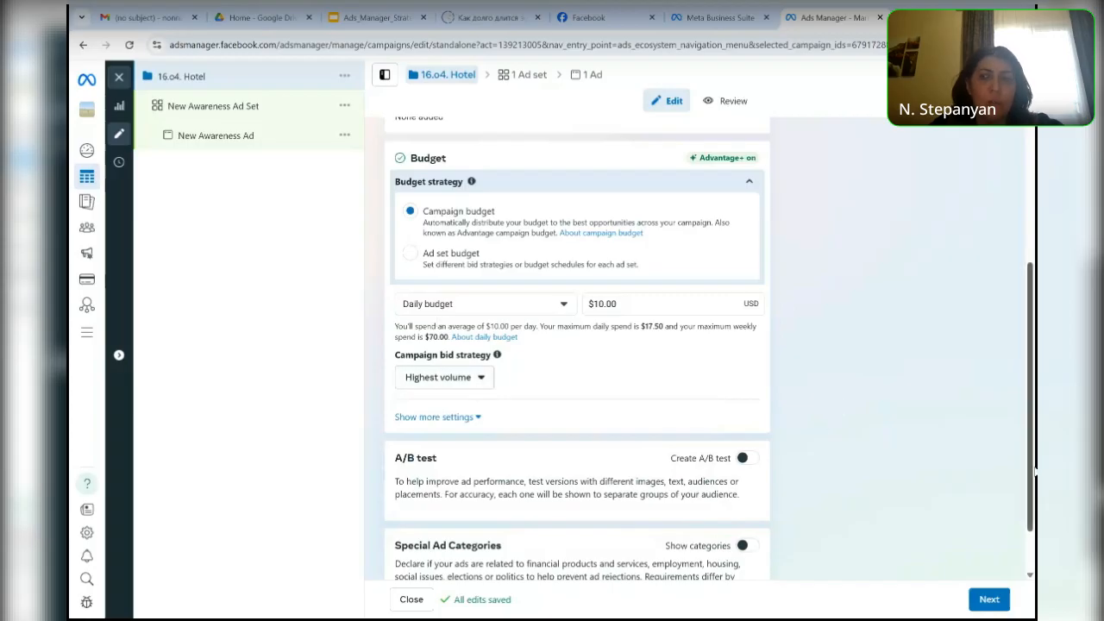
scroll(1026, 414, down, 1)
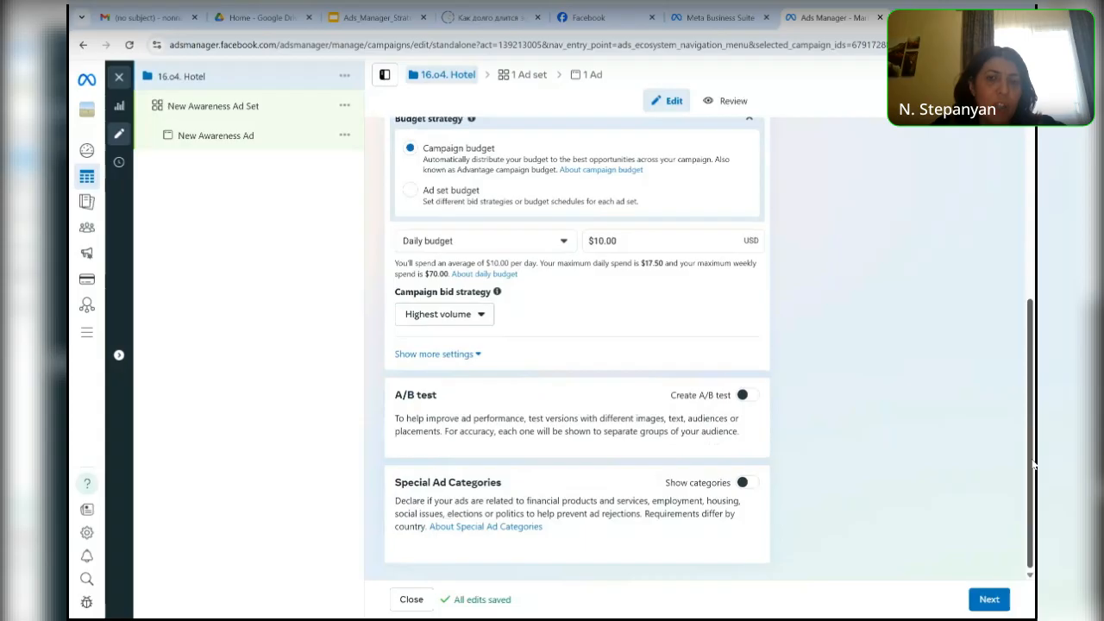
click(484, 314)
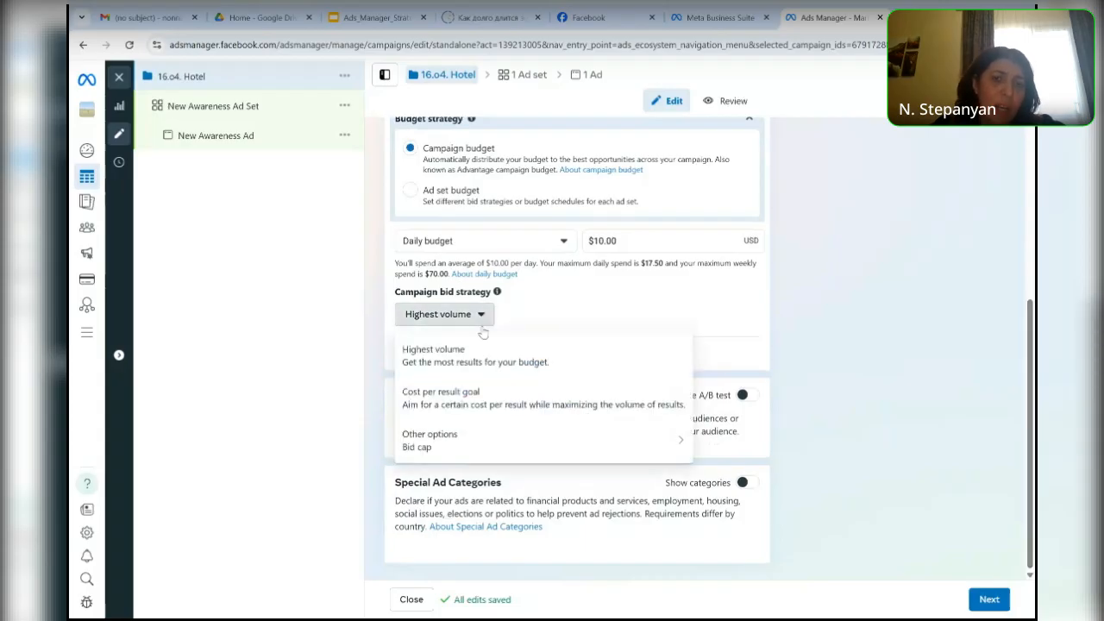
mouse_move(483, 438)
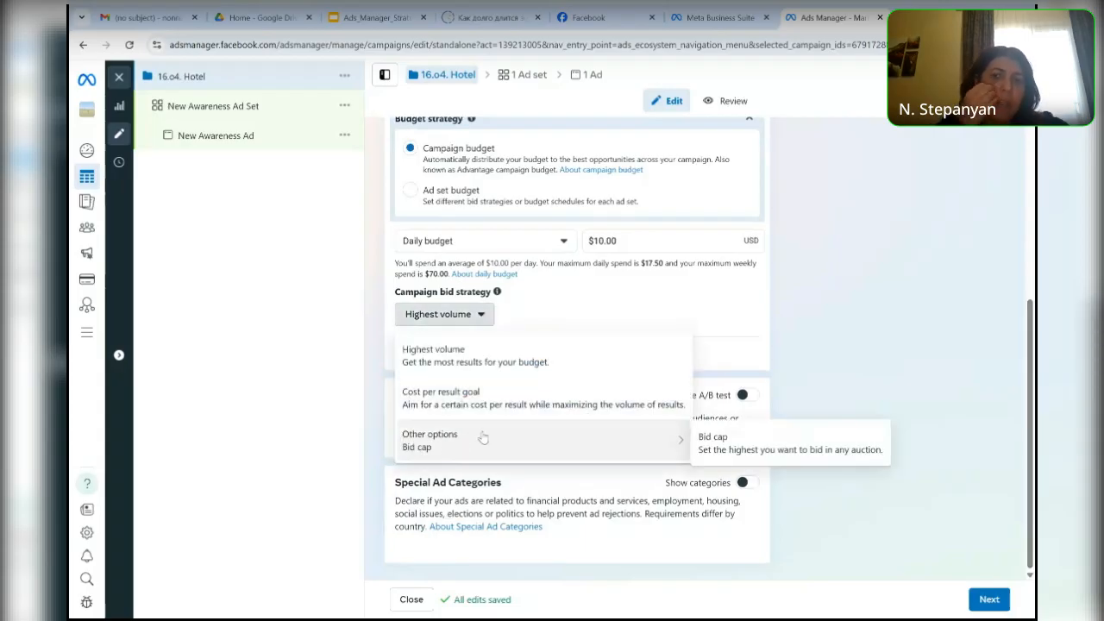
click(878, 343)
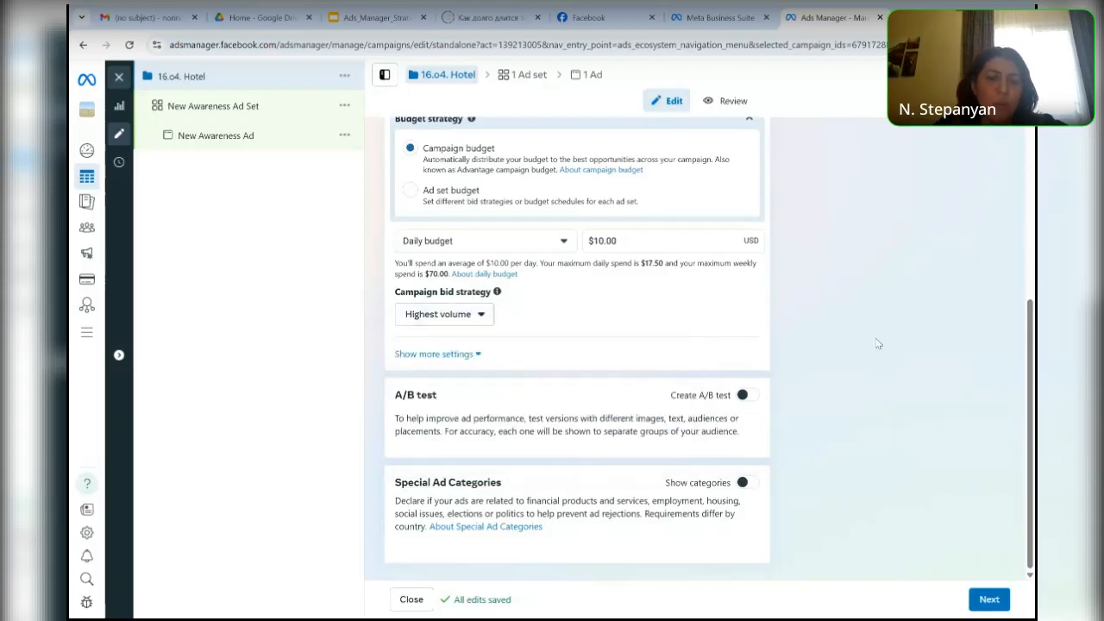
- Enable the budget increase during specific time periods in the additional budget settings and remove the default high-demand period
click(463, 358)
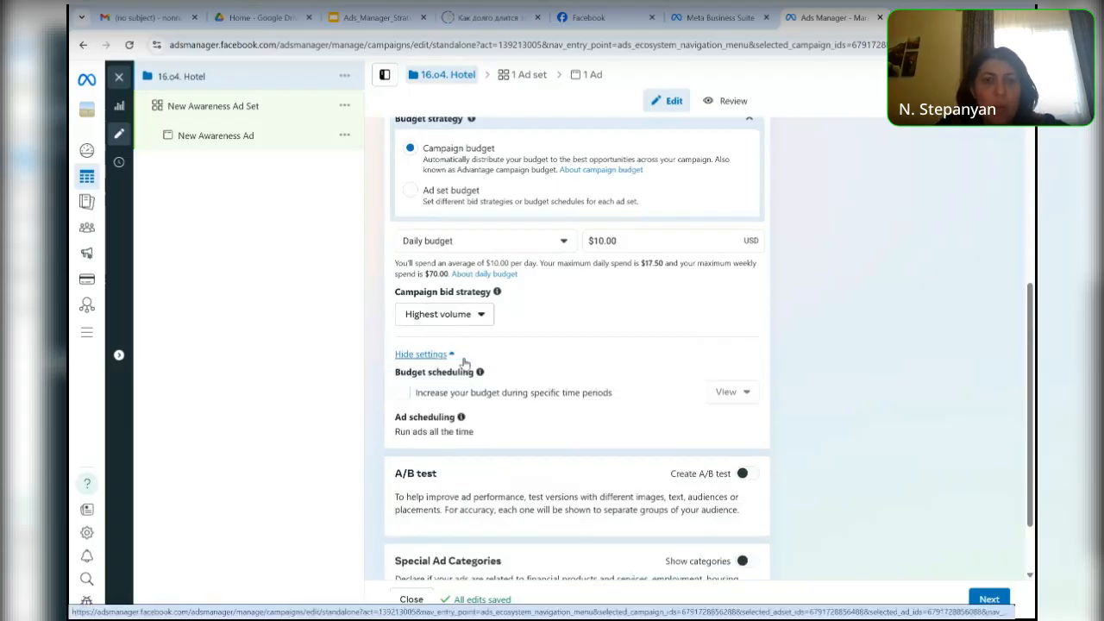
click(401, 395)
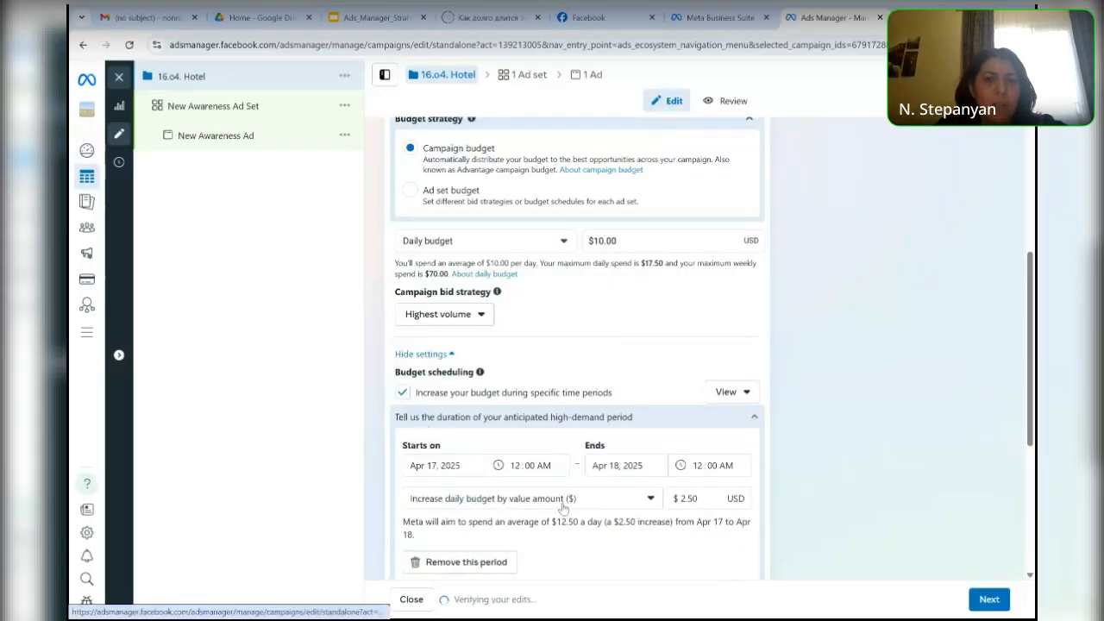
drag(1032, 403, 1033, 470)
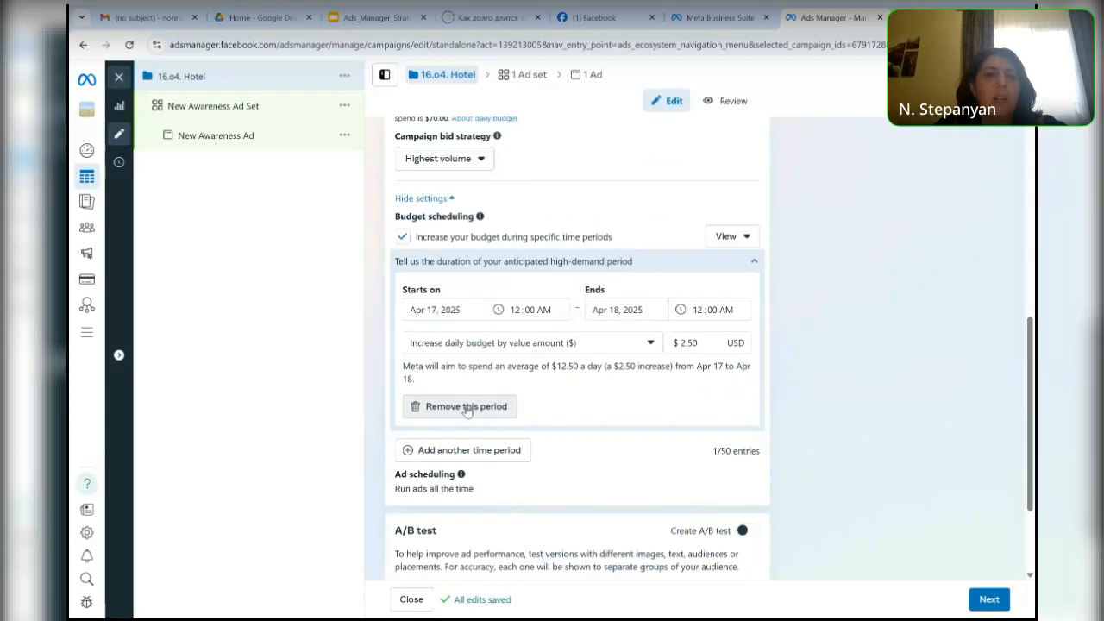
mouse_move(711, 342)
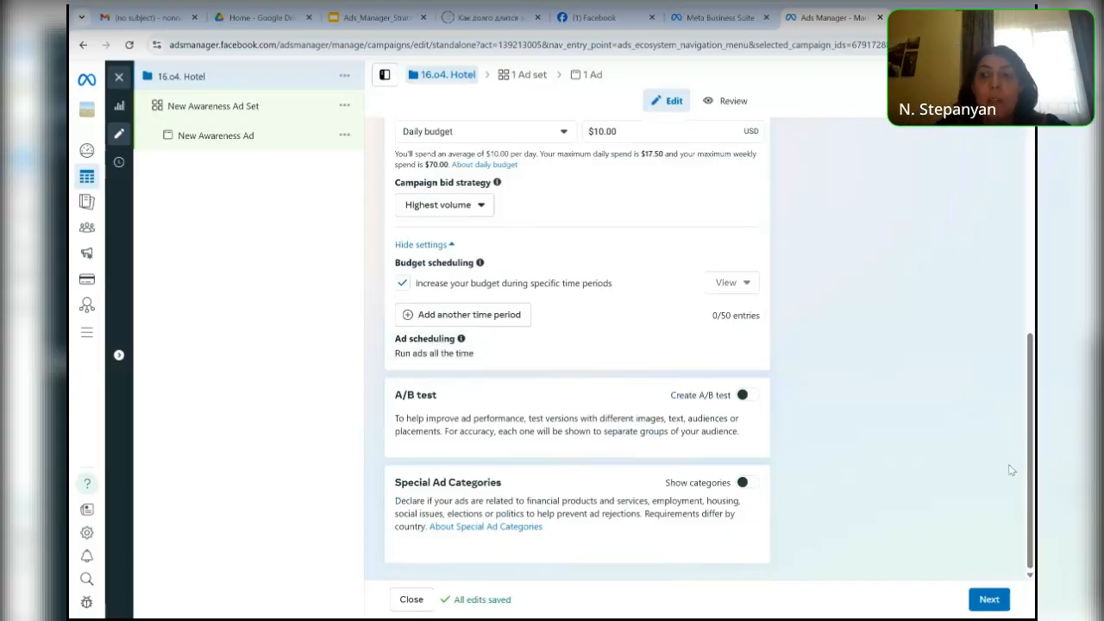
- Turn on the campaign's A/B test to examine its test variable, duration and comparison settings, and turn it off again
click(743, 395)
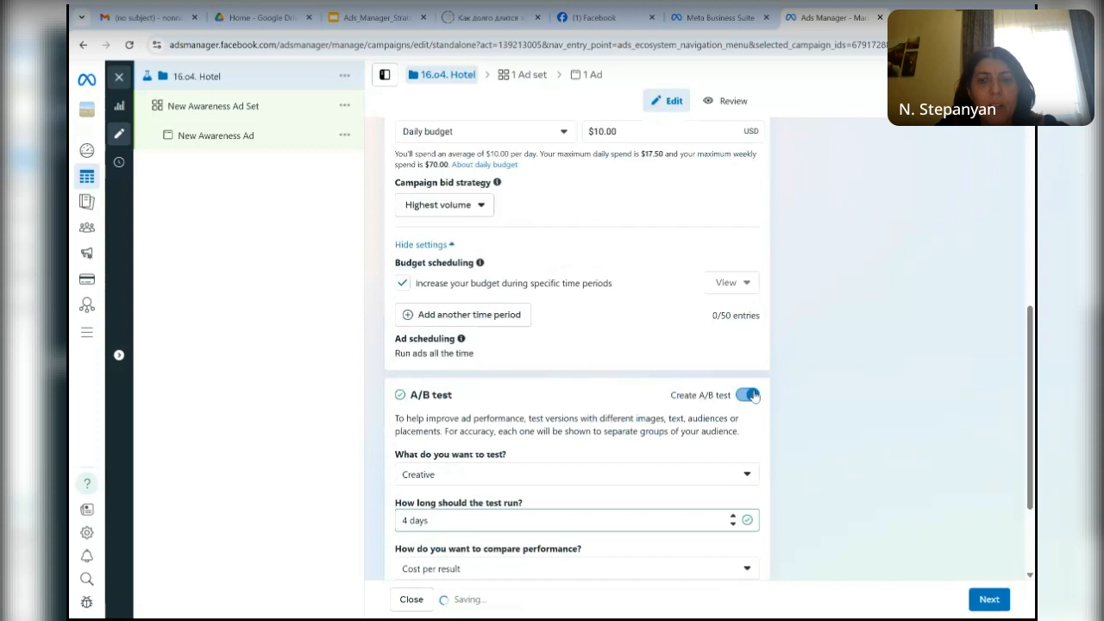
click(744, 395)
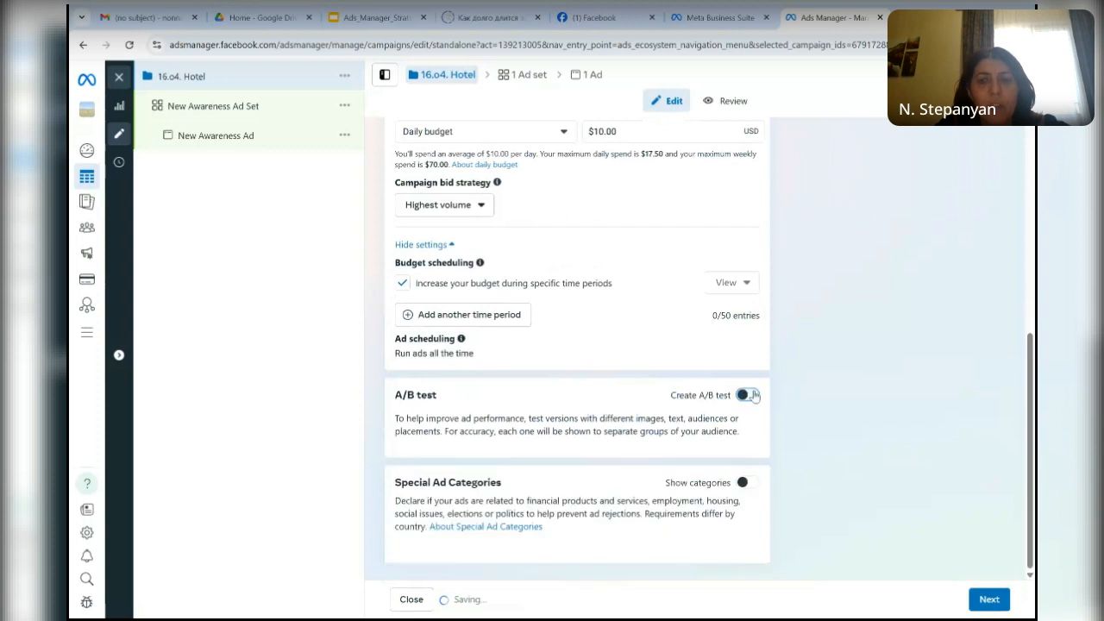
click(754, 395)
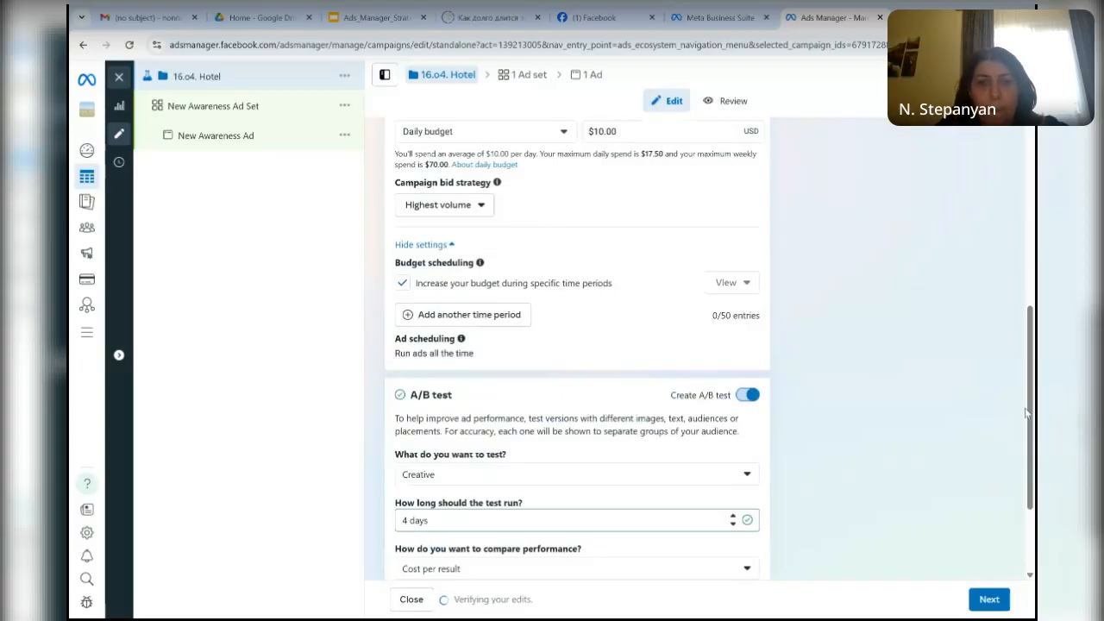
drag(1033, 438, 1034, 501)
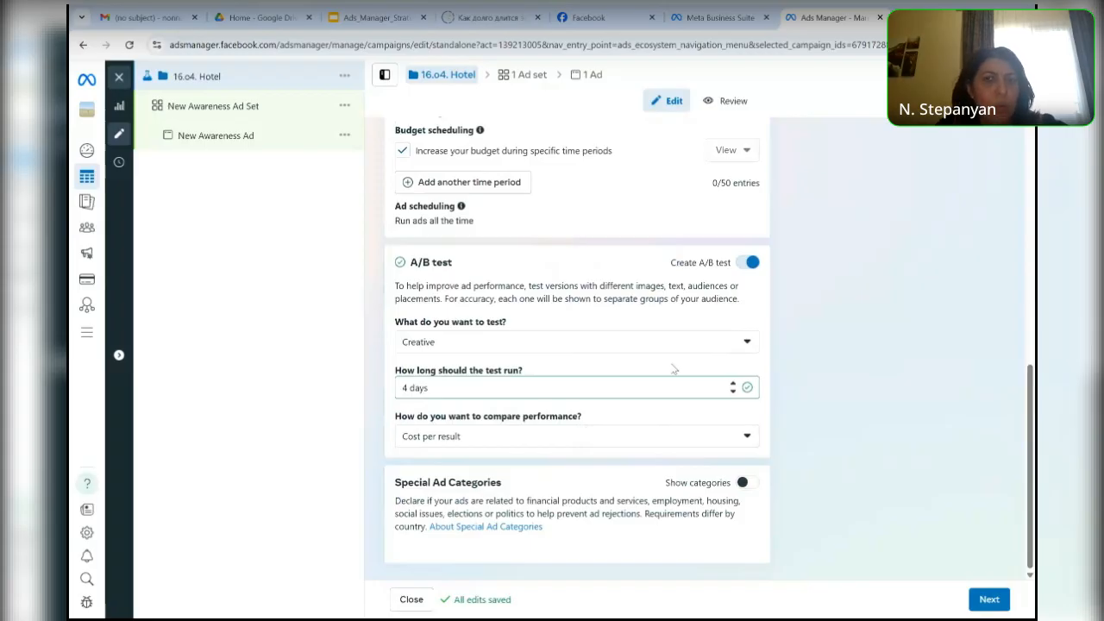
click(740, 267)
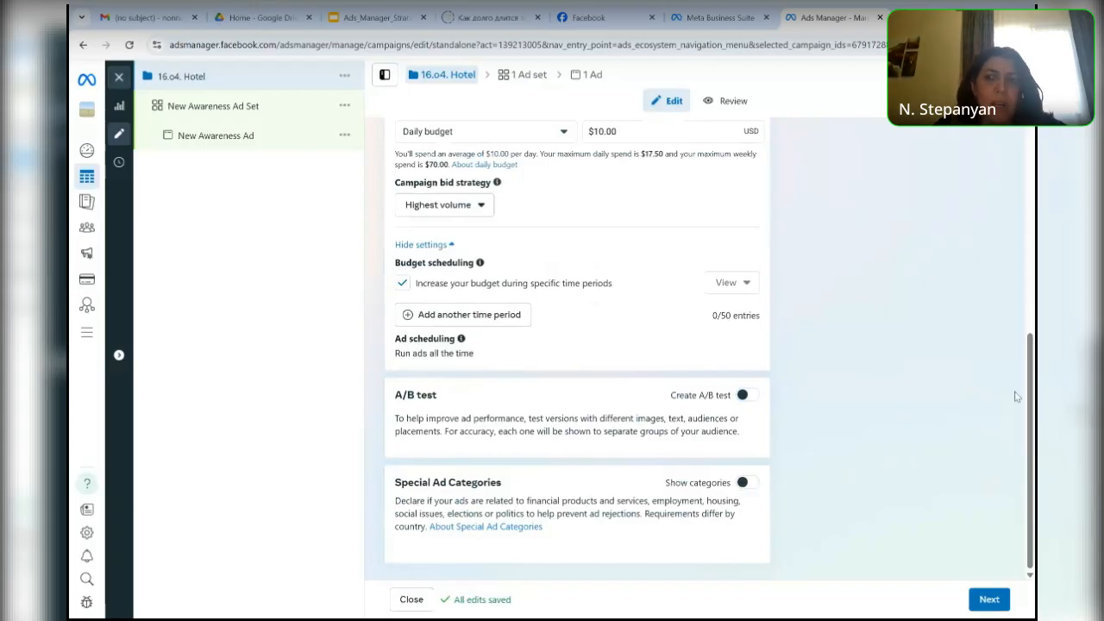
- Review the campaign settings and proceed to the ad set settings
drag(1025, 389, 1018, 132)
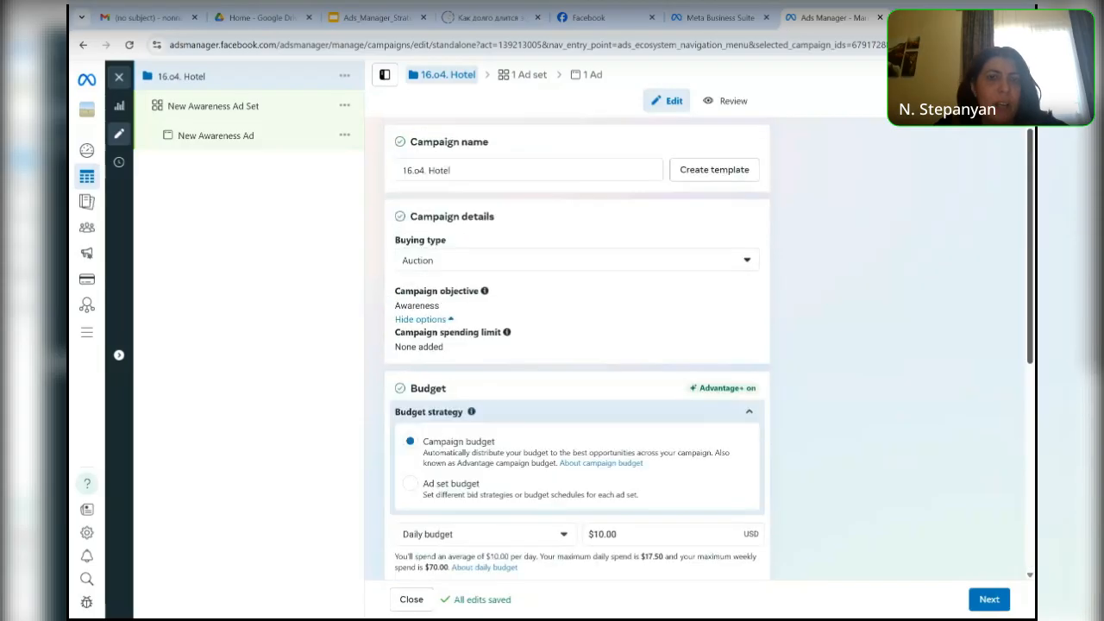
scroll(995, 281, down, 5)
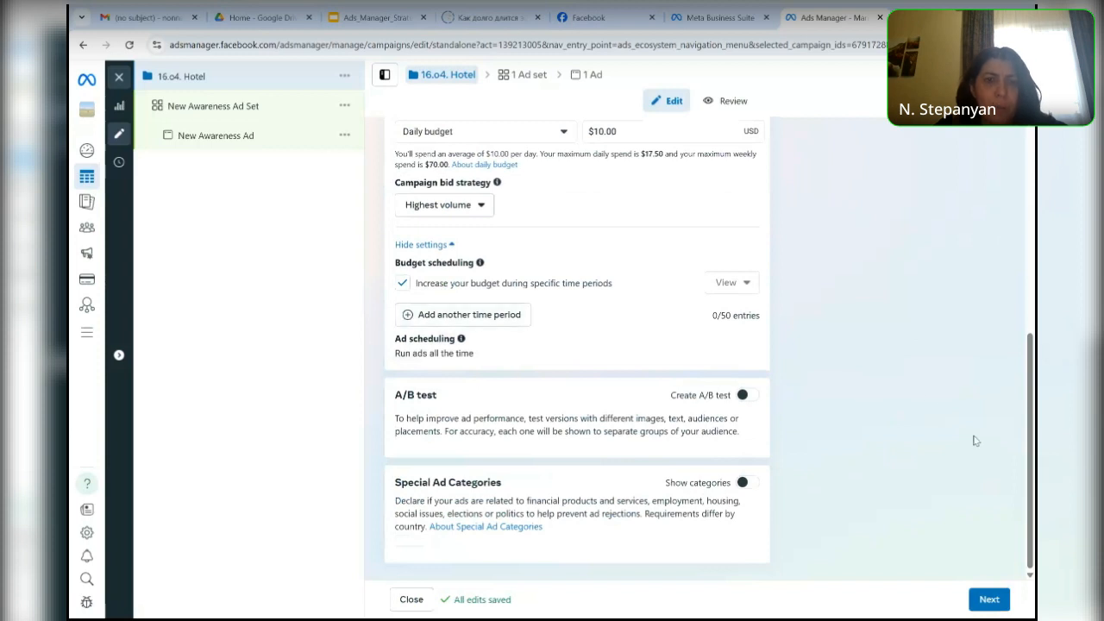
click(989, 604)
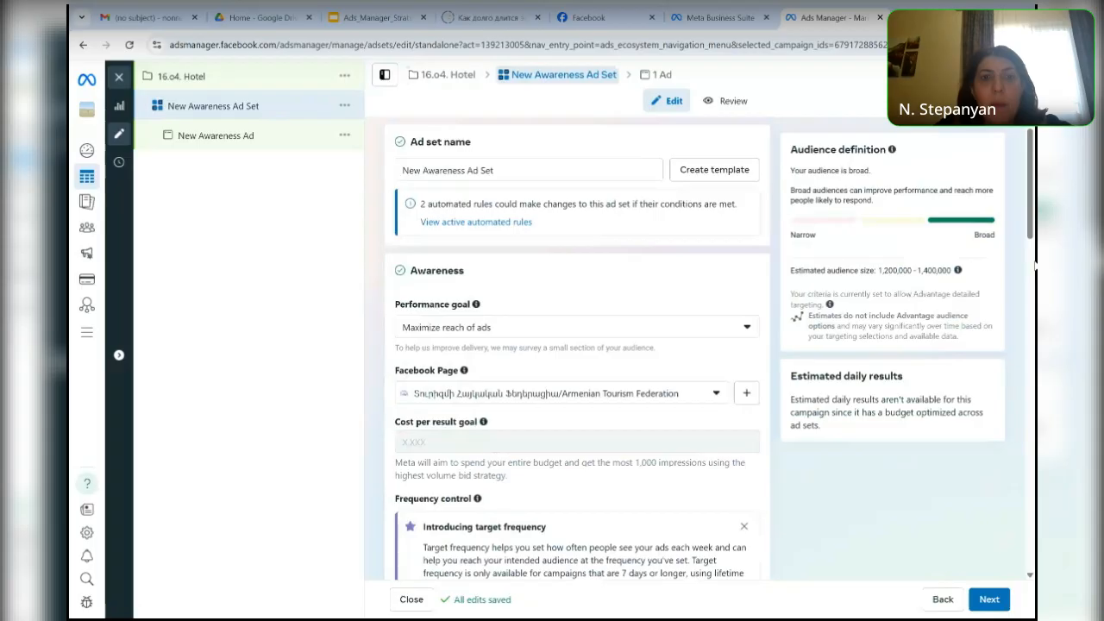
- Try the performance goal Maximize number of impressions for the ad set and return it to Maximize reach of ads
scroll(658, 273, down, 1)
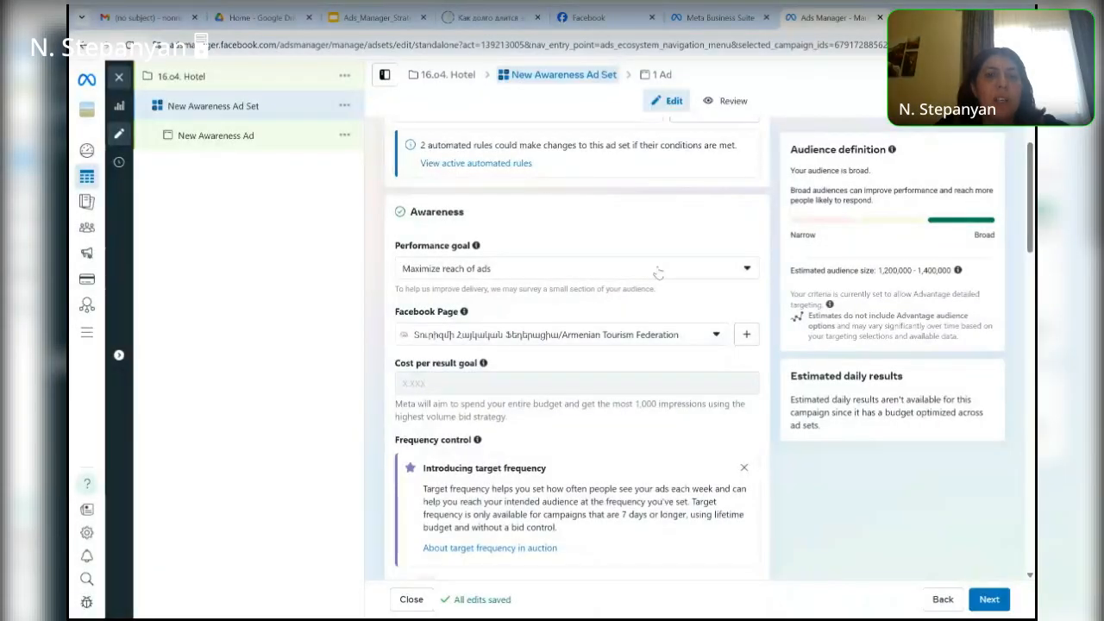
click(749, 273)
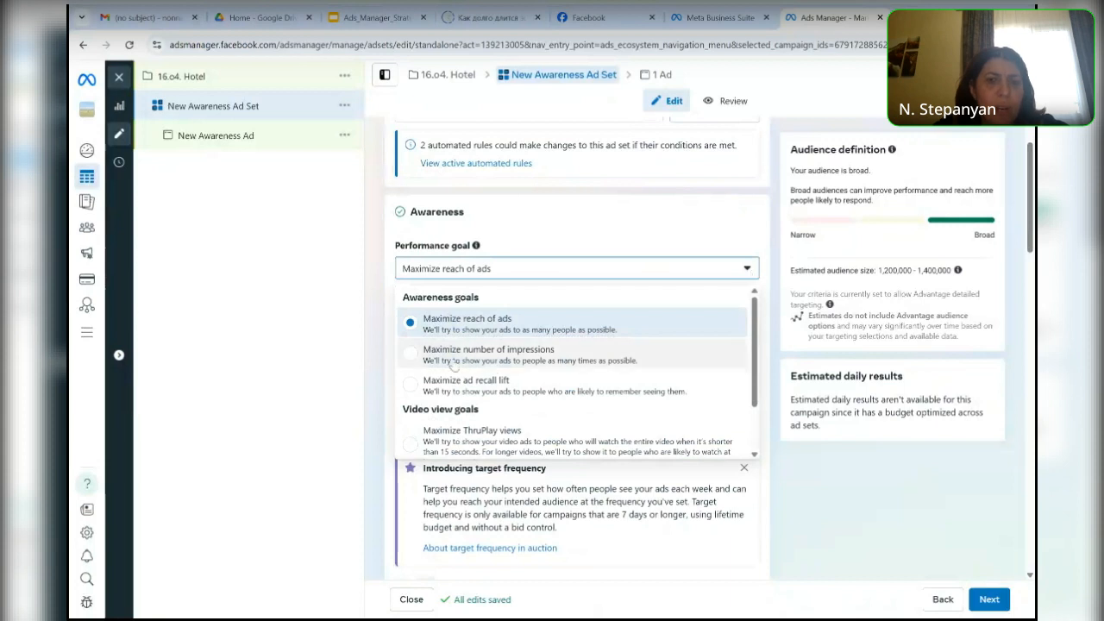
click(413, 355)
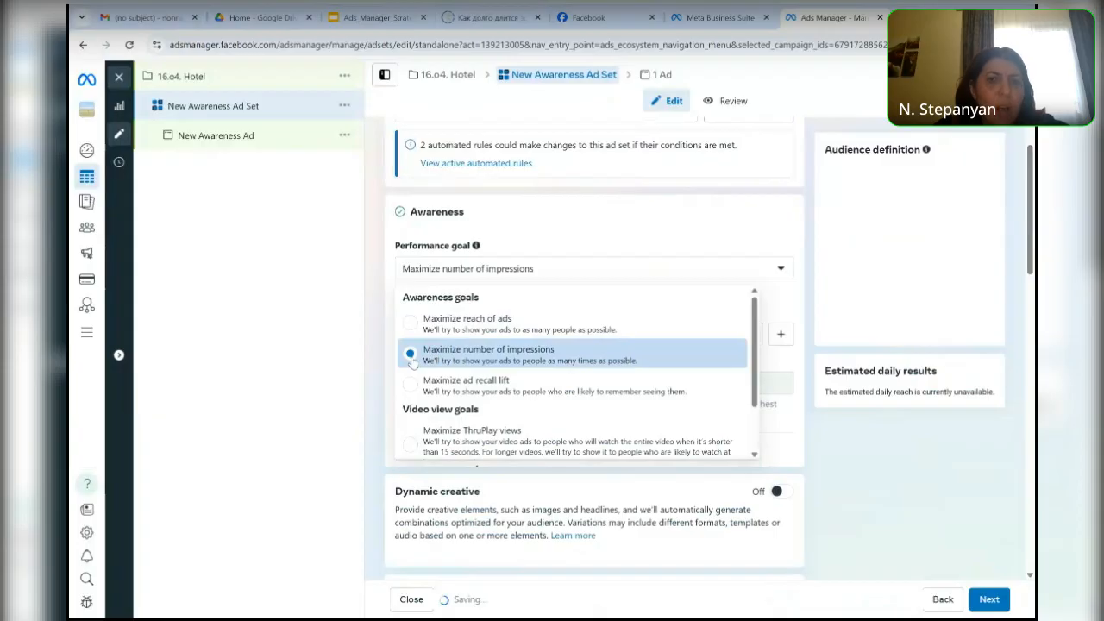
click(746, 269)
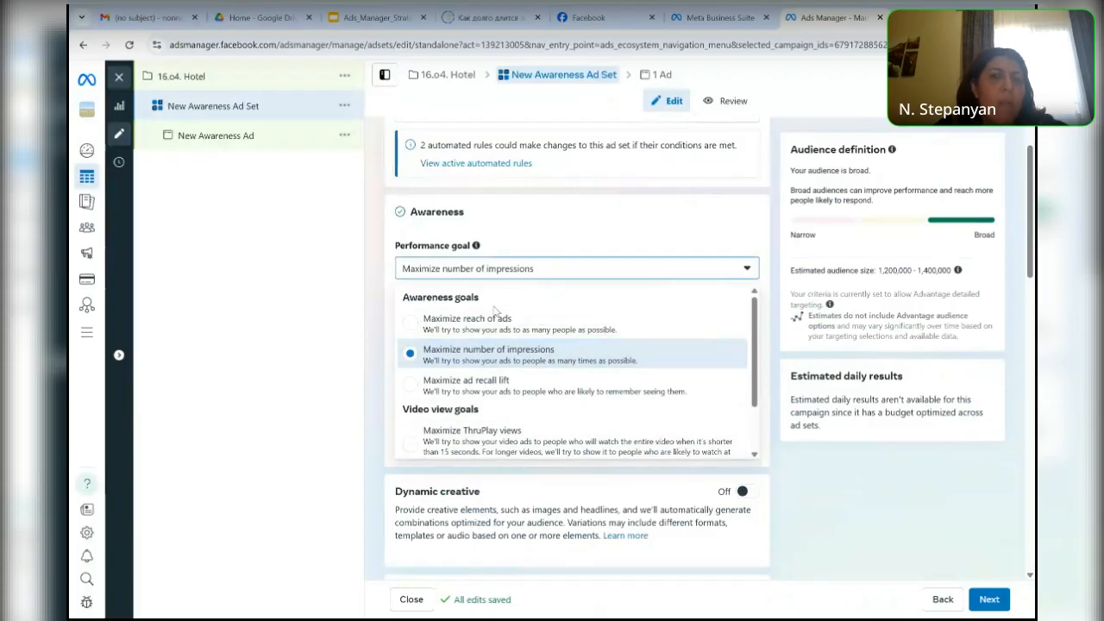
click(413, 330)
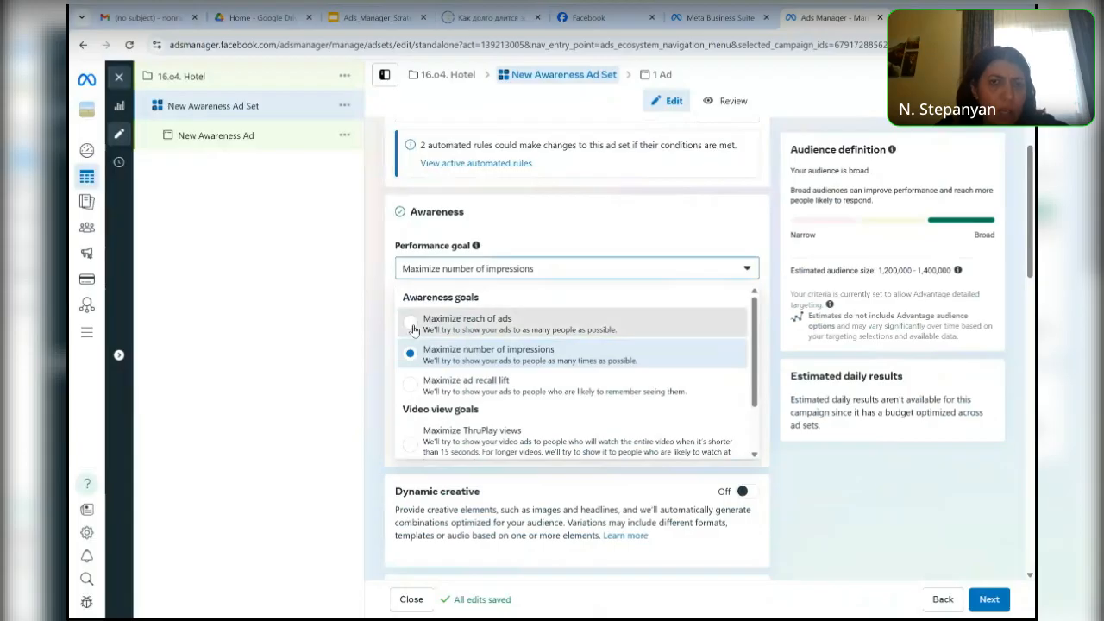
click(413, 330)
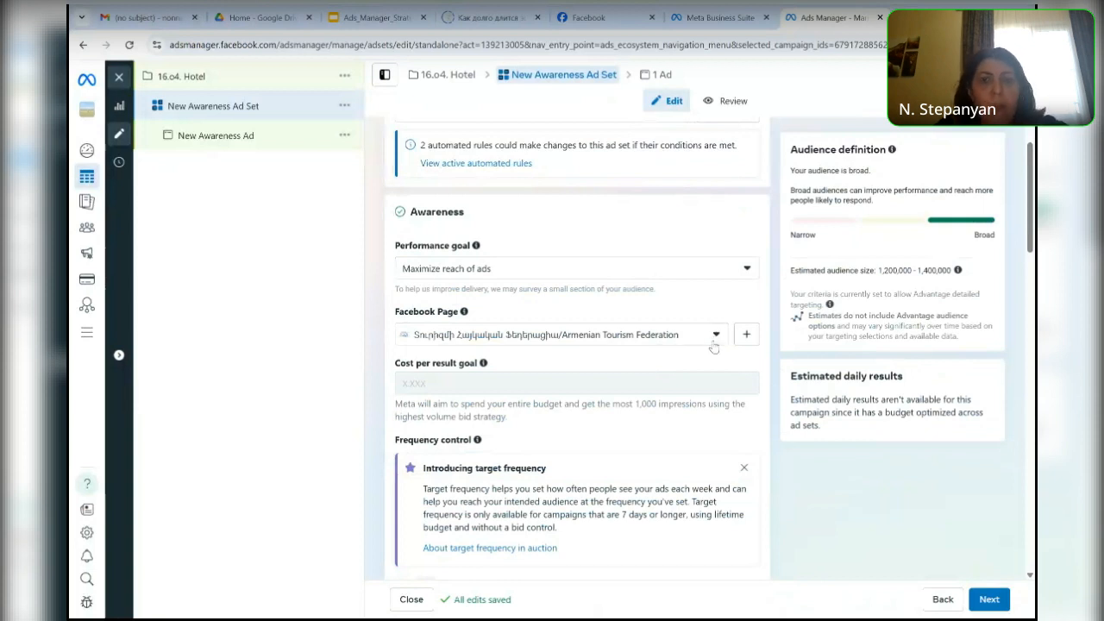
- Examine the Facebook Page choices and the frequency control settings of the ad set
click(713, 345)
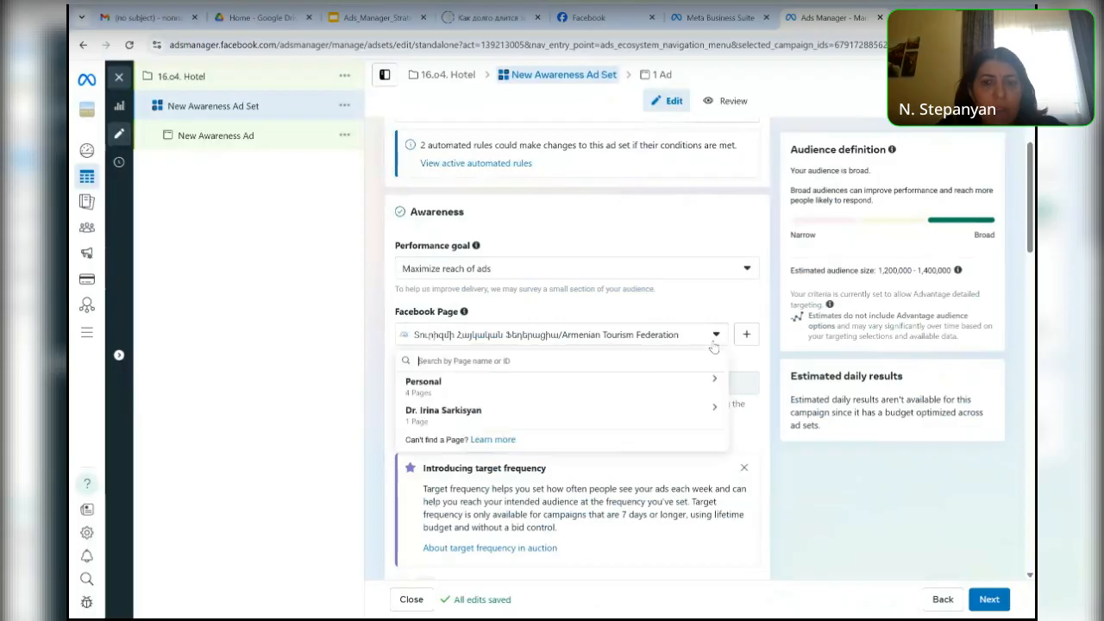
click(709, 293)
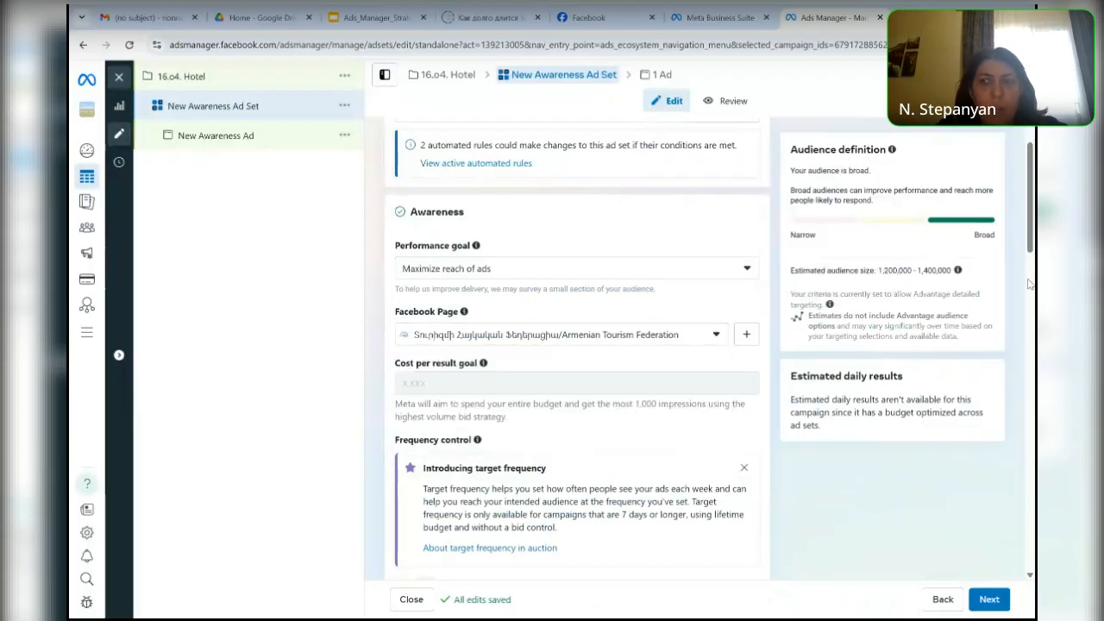
drag(1030, 246, 1028, 273)
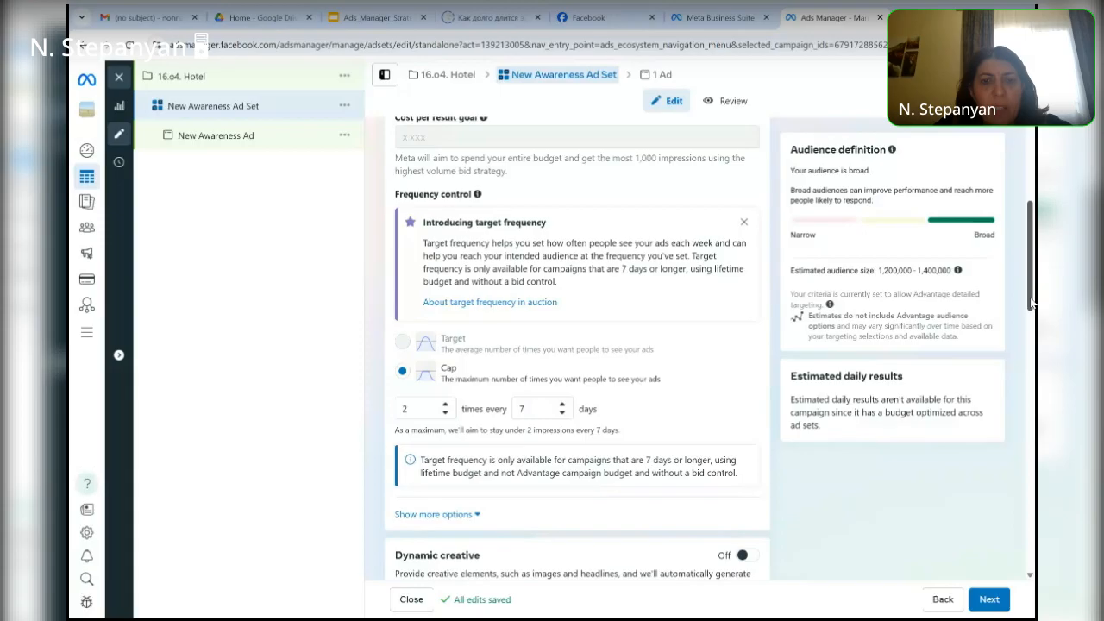
drag(1033, 312, 1033, 320)
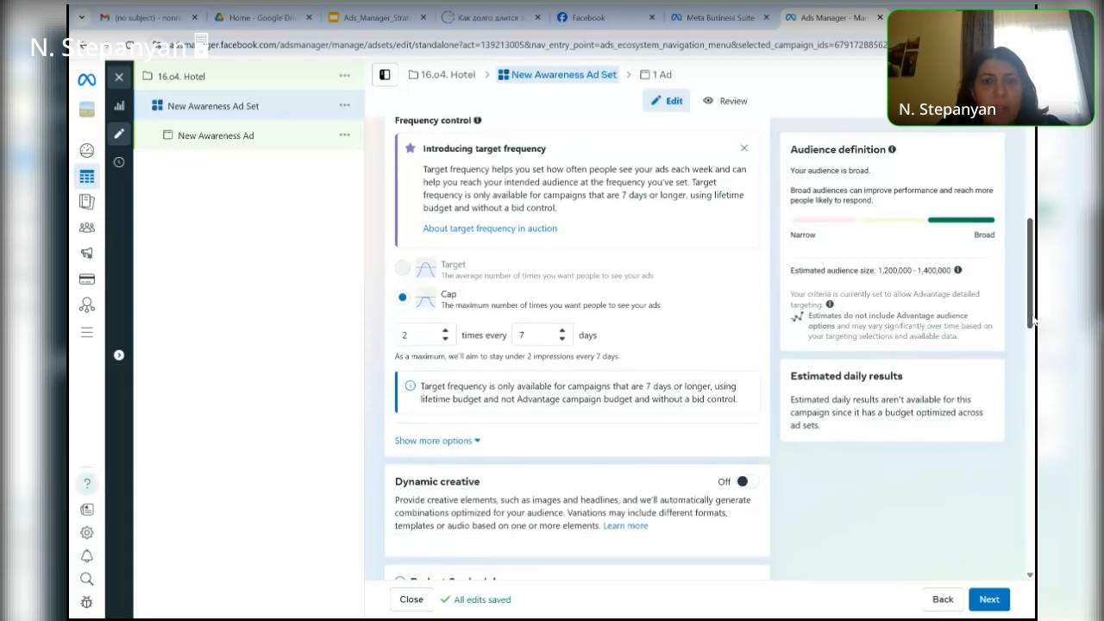
- Turn on Dynamic creative for the ad set and reset its start date to today
drag(1033, 321, 1034, 377)
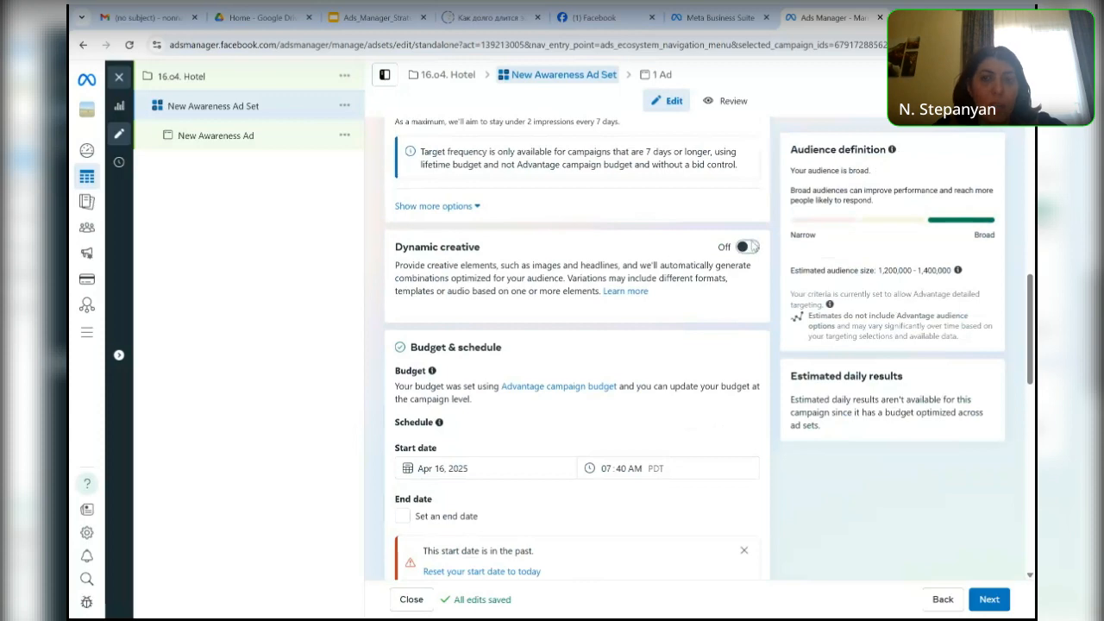
click(747, 246)
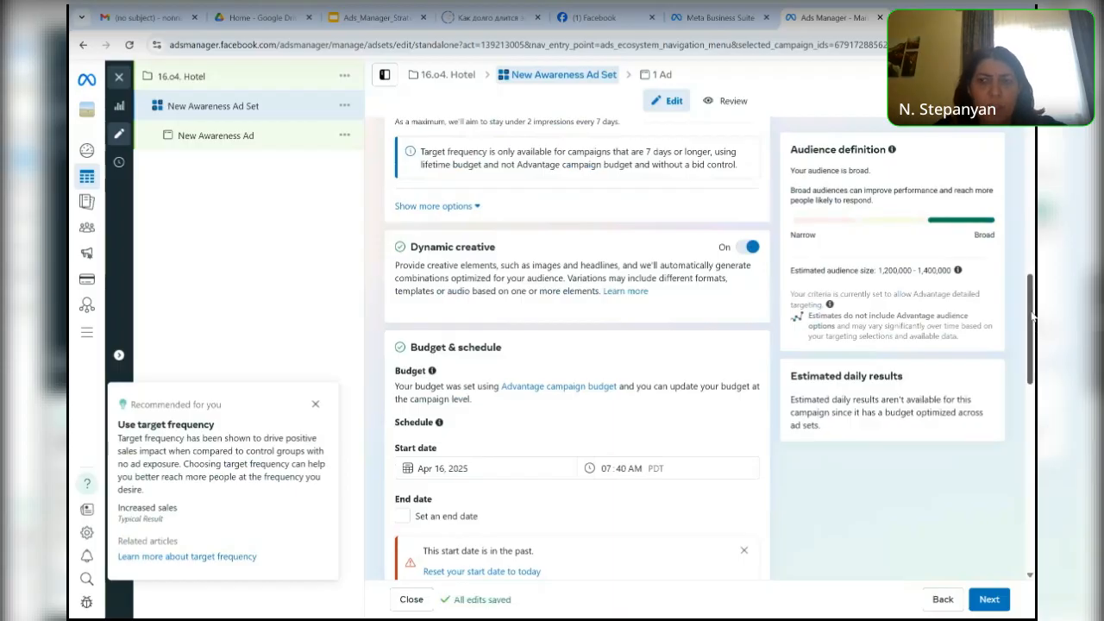
scroll(623, 352, down, 3)
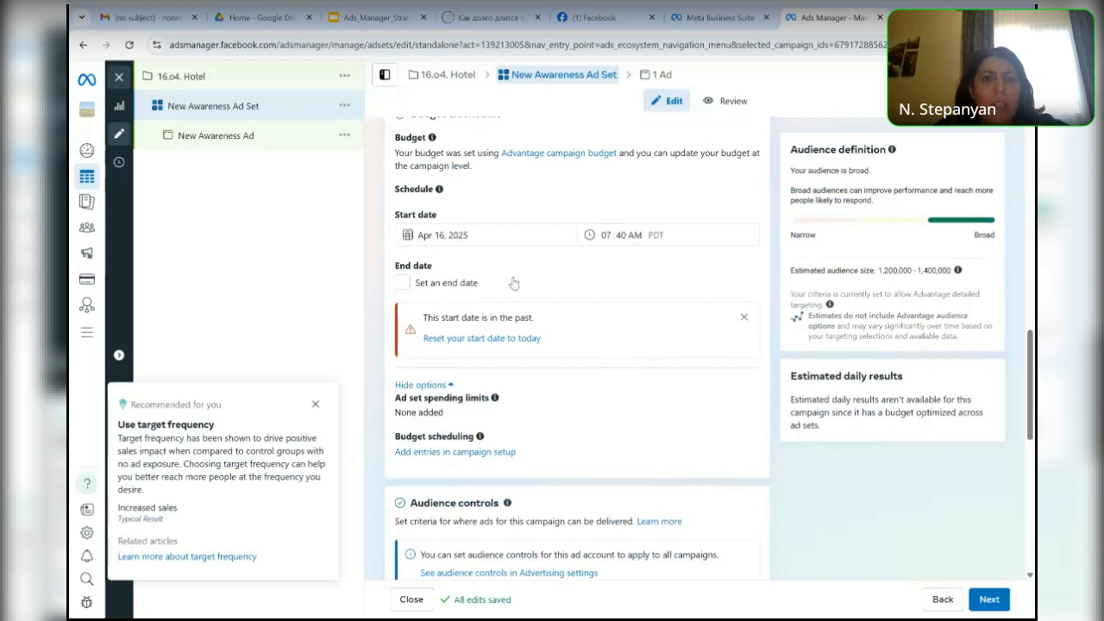
click(498, 339)
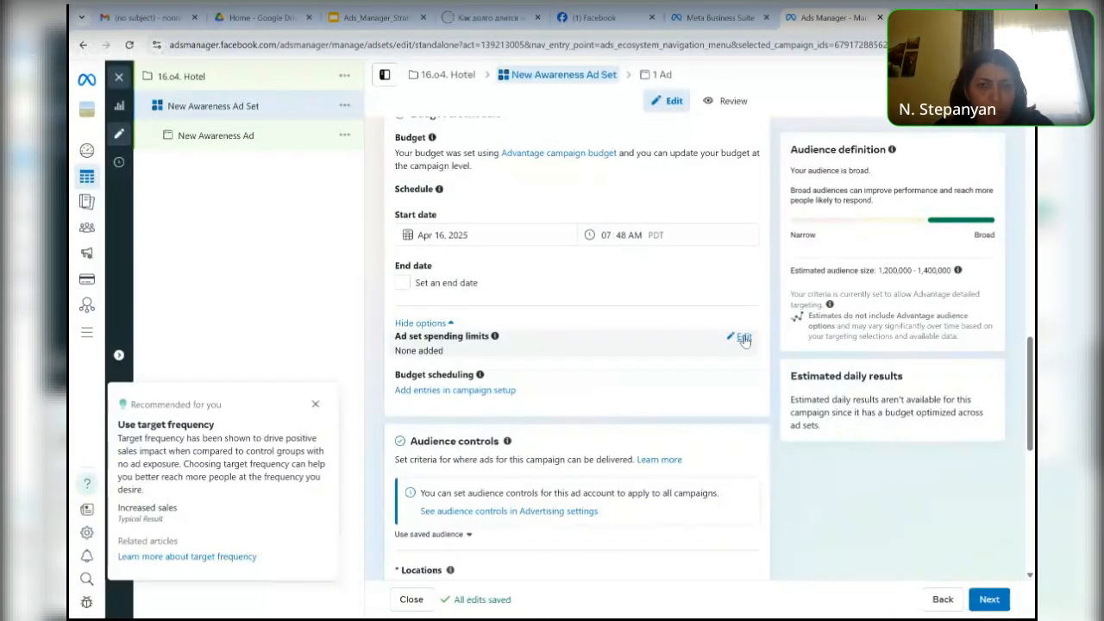
- Try turning on the ad set spending limits and switch them off again
click(743, 337)
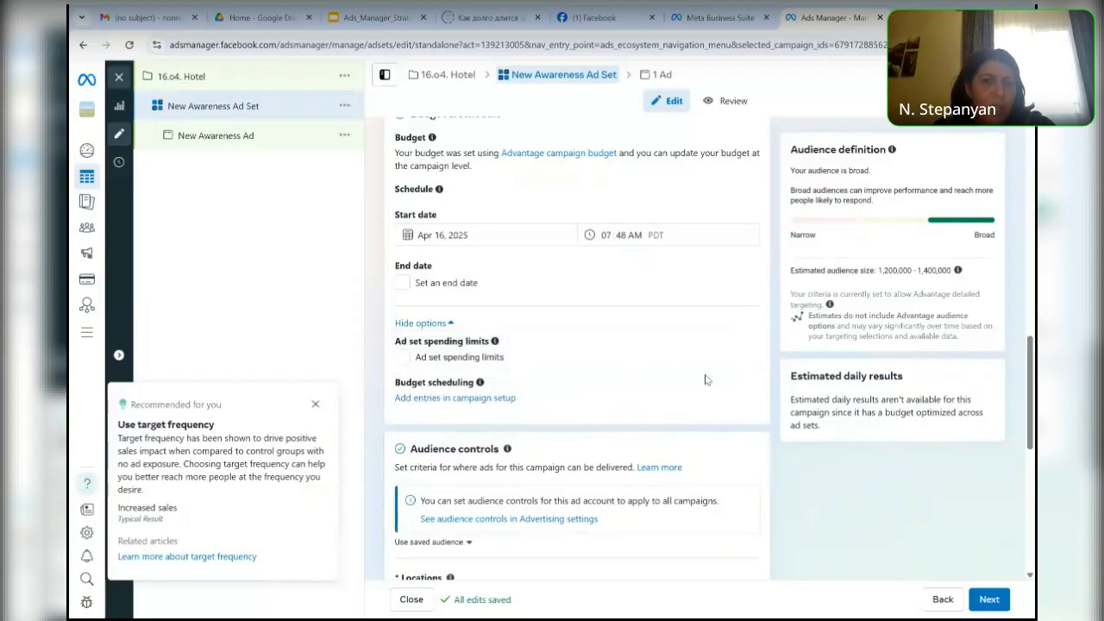
click(403, 357)
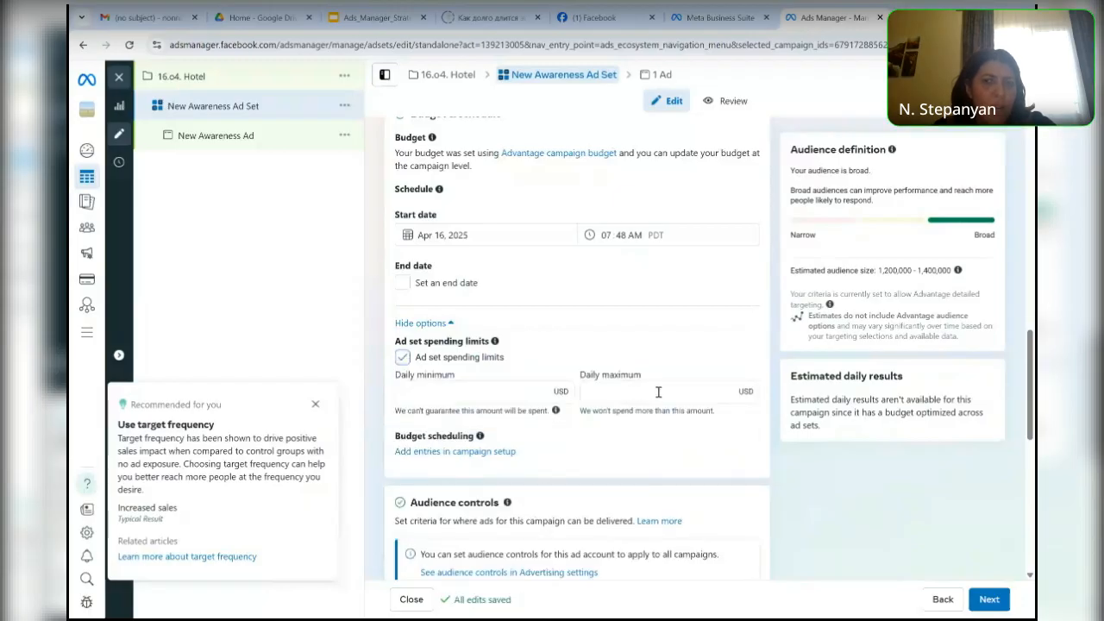
click(402, 358)
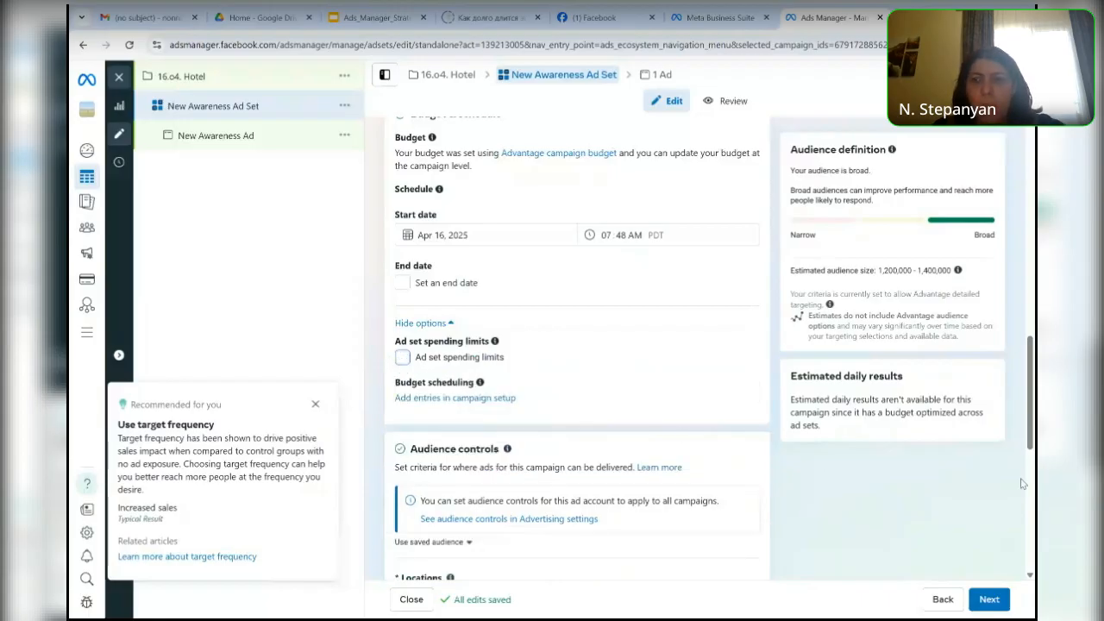
- Set the ad set's audience location to the Razdan neighborhood in Kotayk Province, Armenia
drag(1029, 438, 1034, 500)
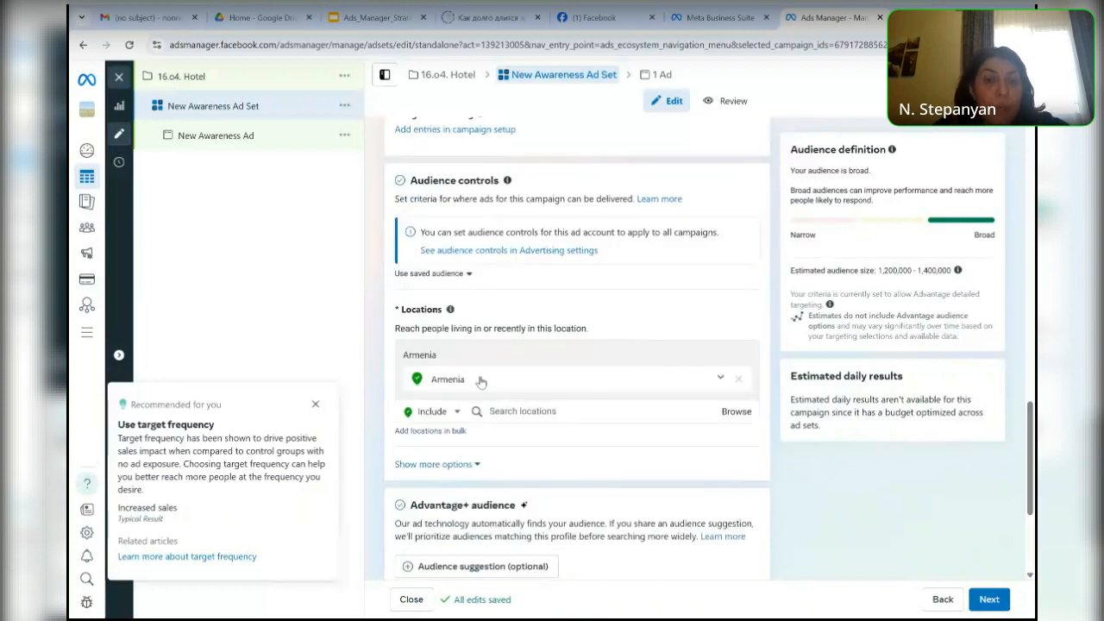
click(510, 410)
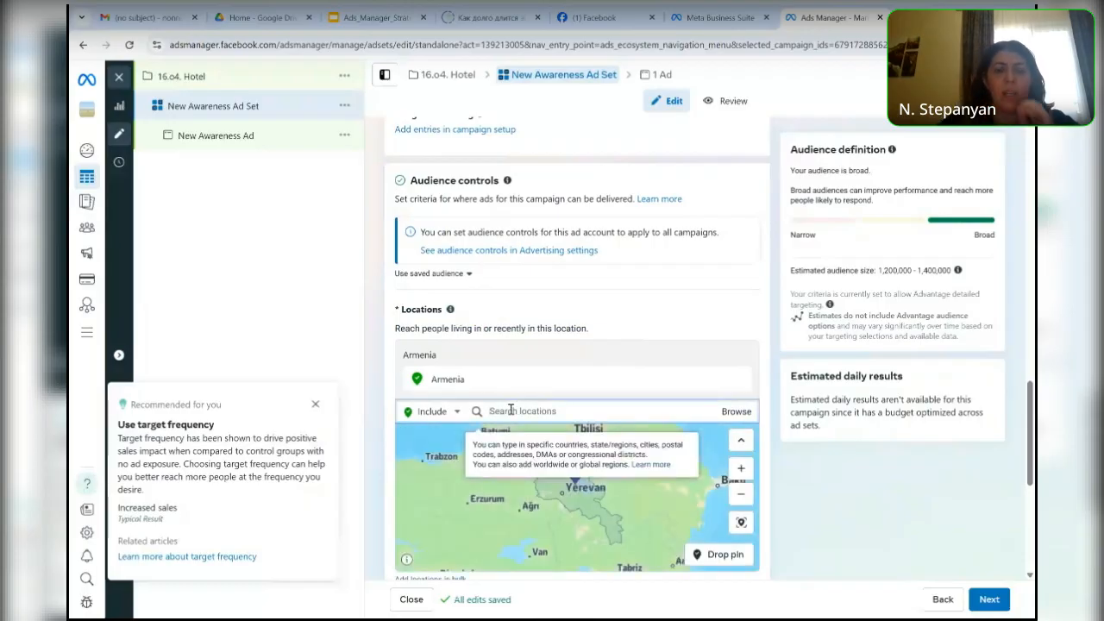
text(Raz)
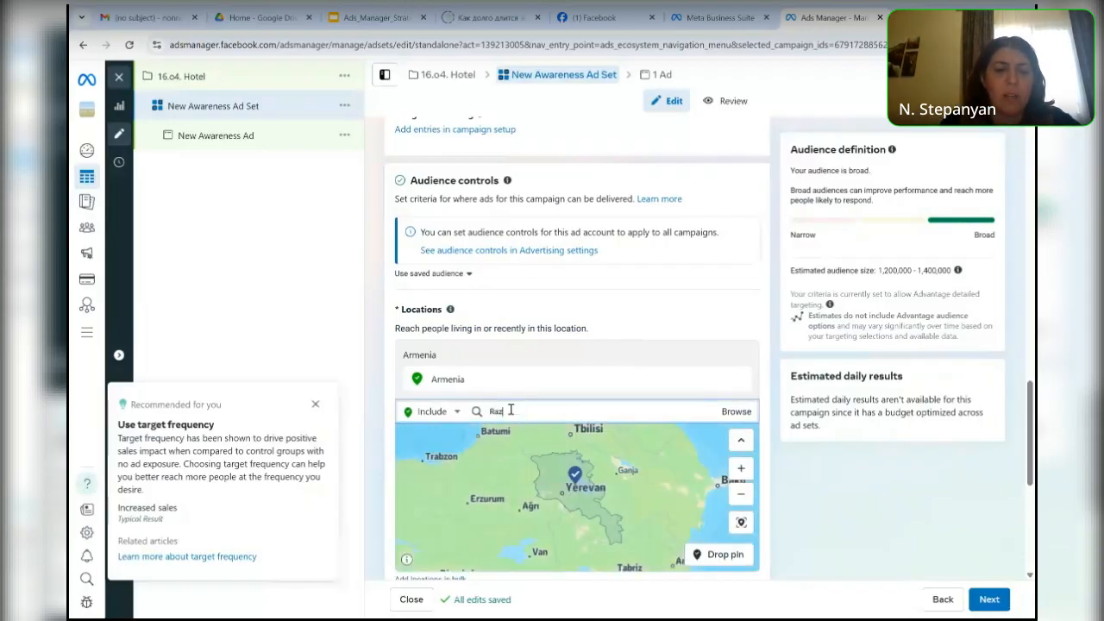
text(dan)
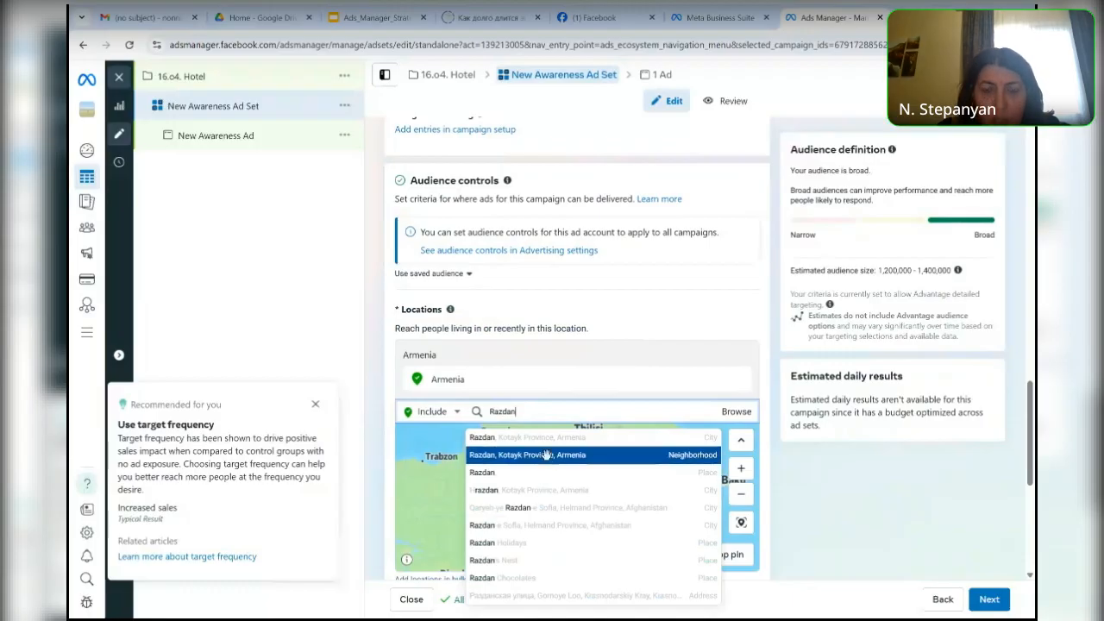
click(549, 460)
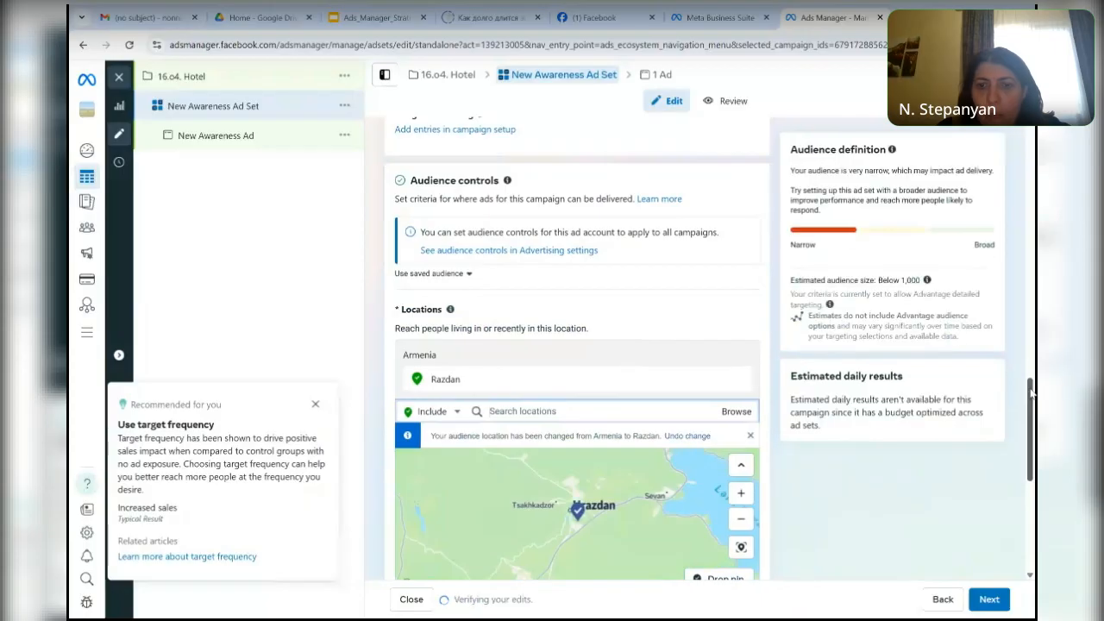
- Add the state of Yerevan, Armenia, to the included audience locations
scroll(1035, 356, down, 2)
drag(1034, 424, 1035, 432)
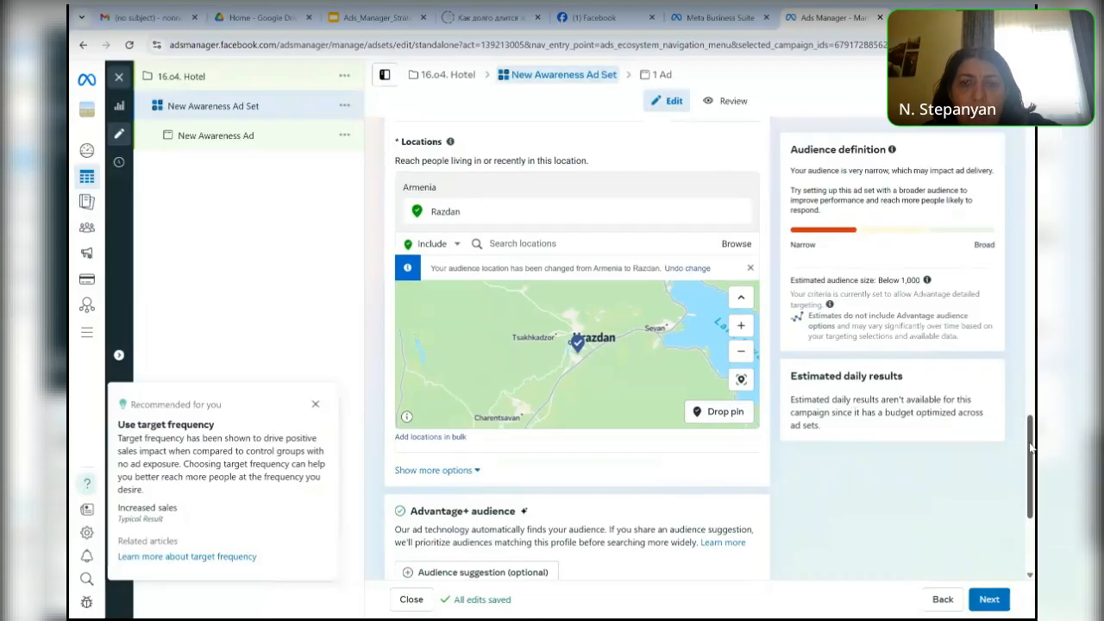
click(527, 244)
text(yerevan)
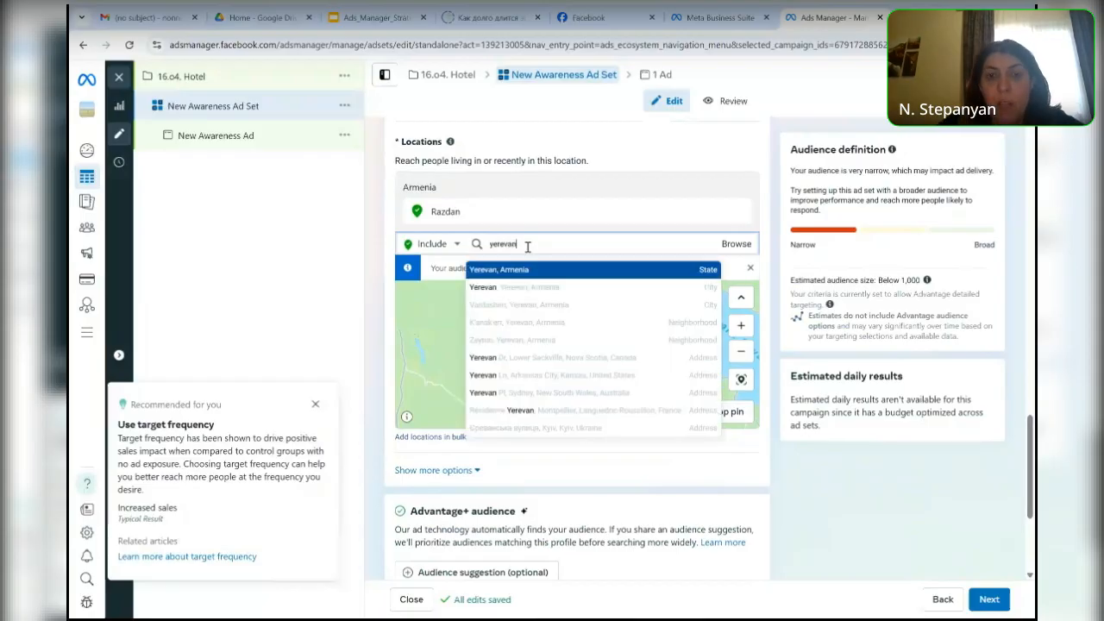
click(712, 272)
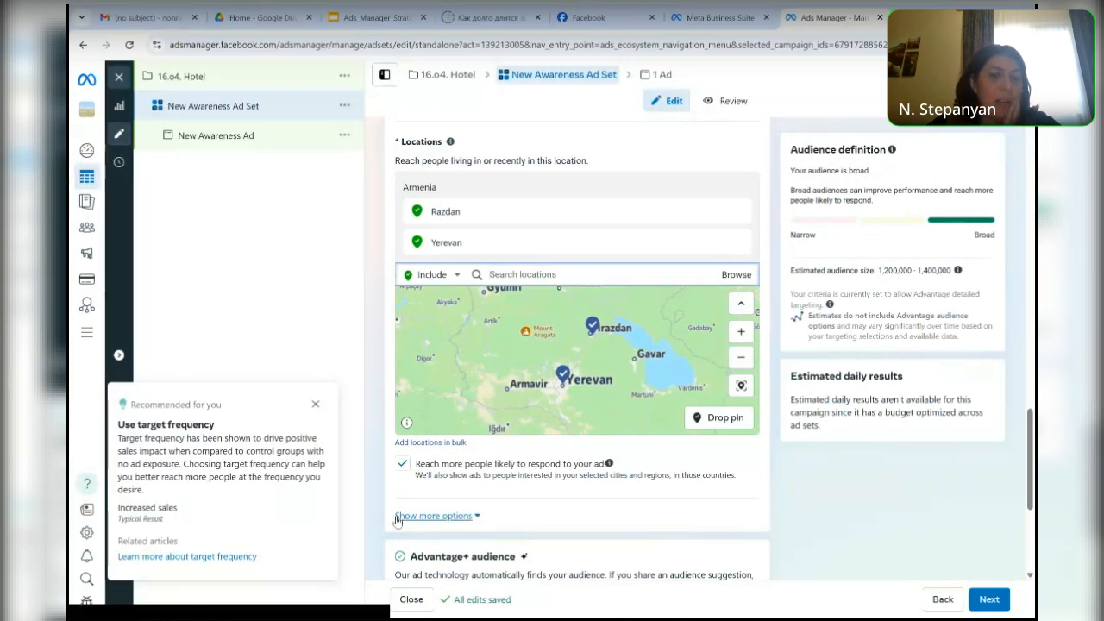
- Try switching off Reach more people likely to respond to your ads and turn it back on
click(402, 466)
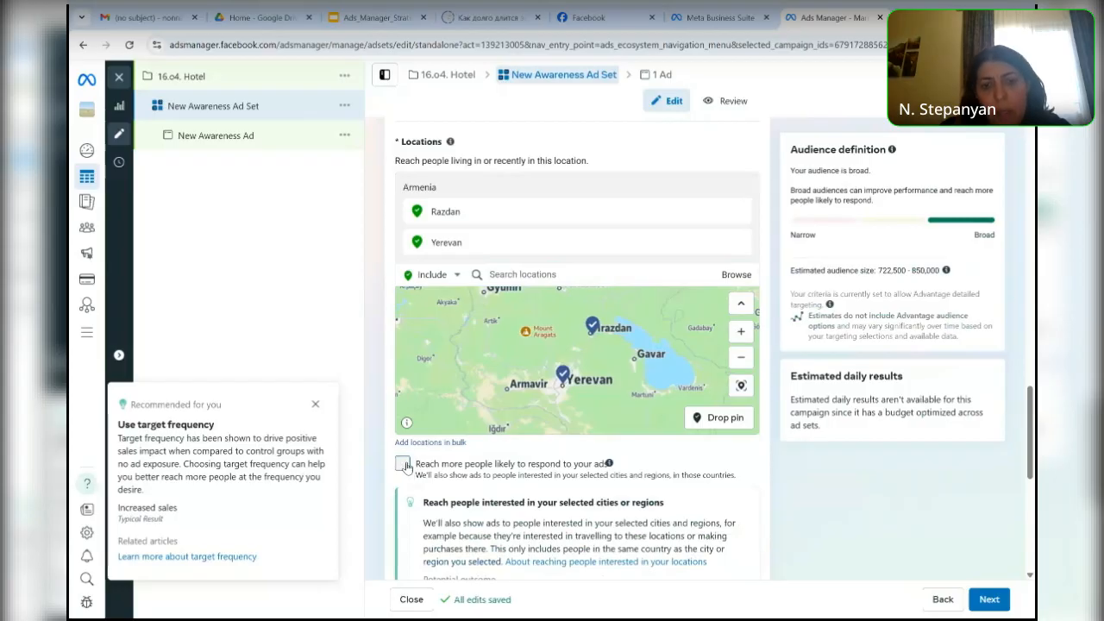
click(403, 465)
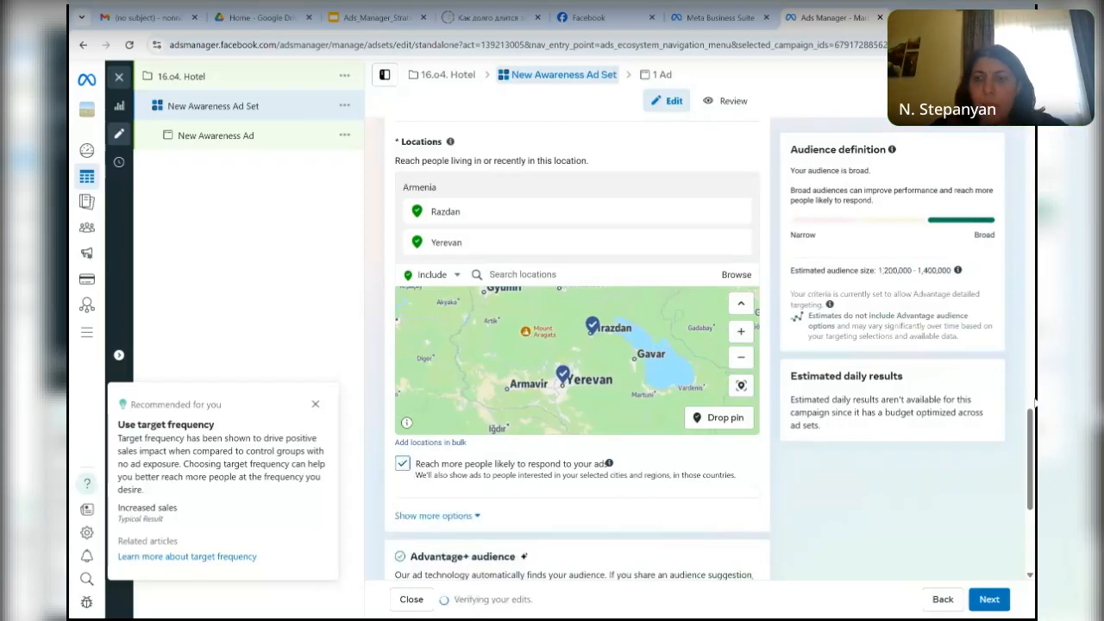
- Examine the additional audience control options and check the existing custom audiences available for exclusion
scroll(1033, 431, down, 1)
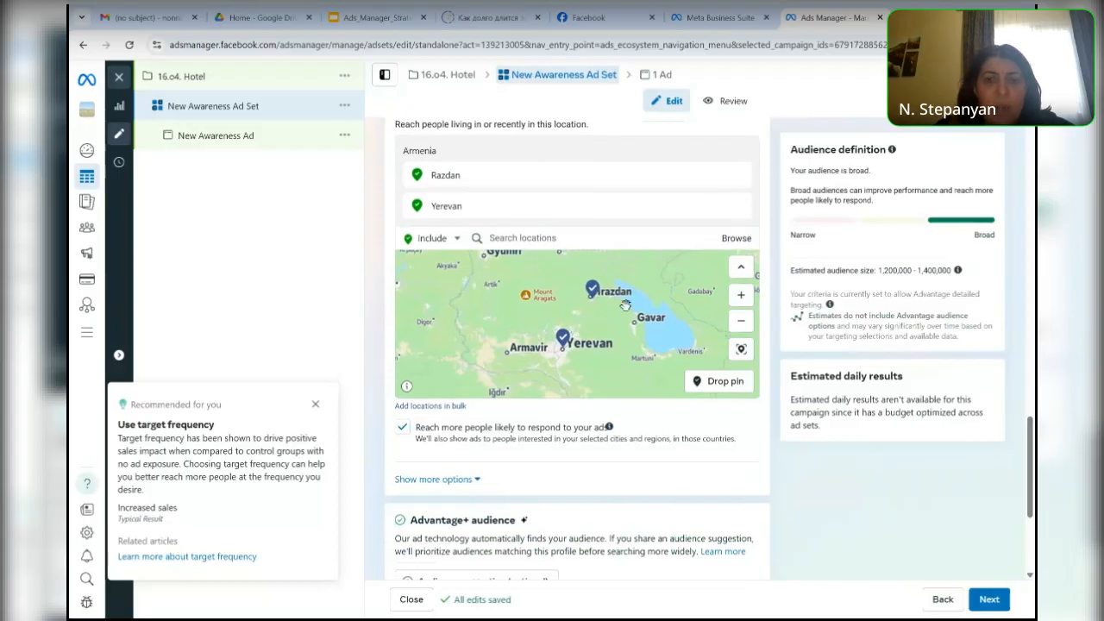
click(473, 480)
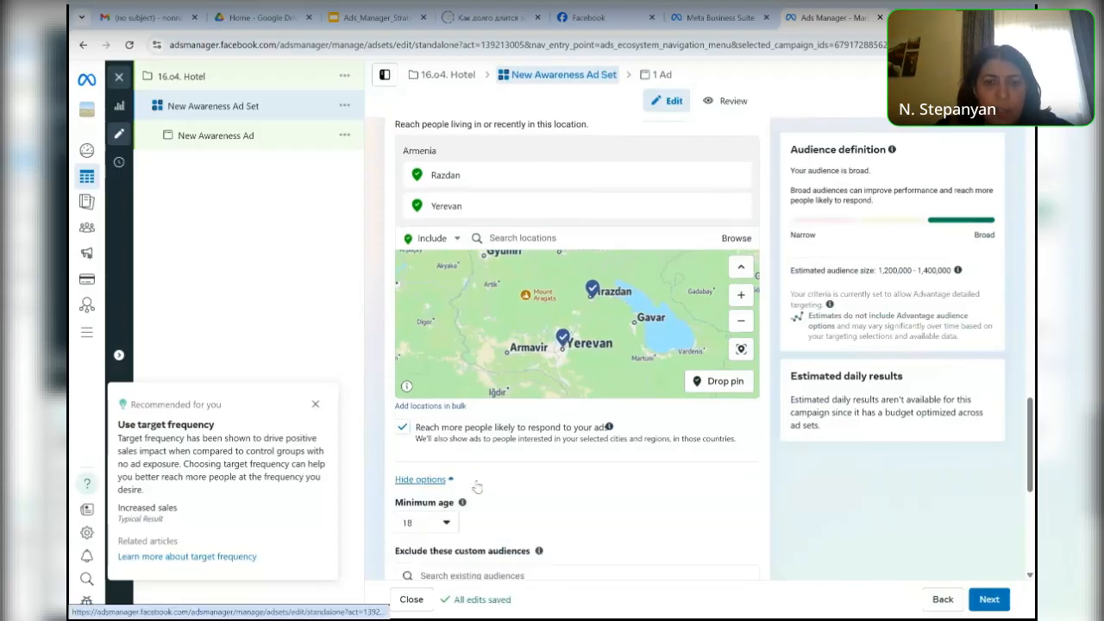
scroll(1033, 435, down, 2)
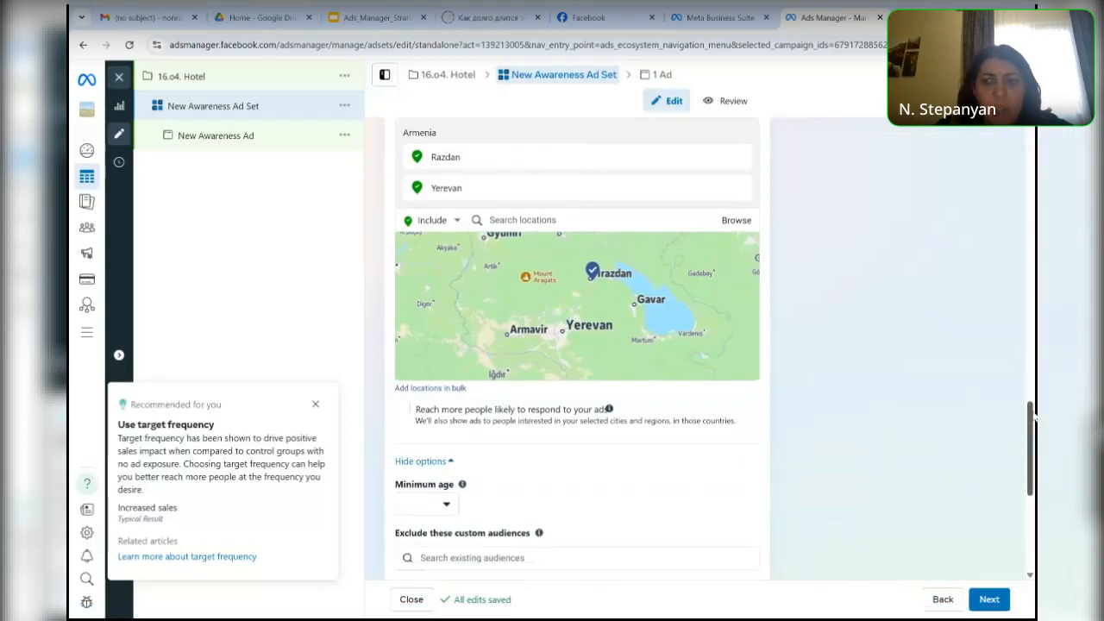
scroll(1033, 435, down, 3)
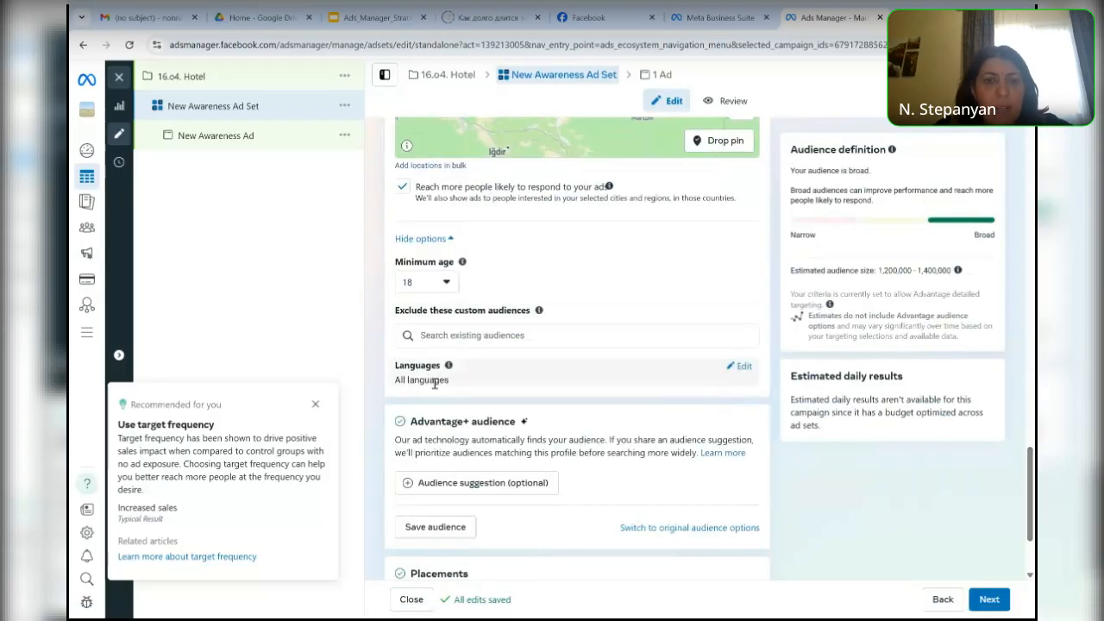
click(448, 334)
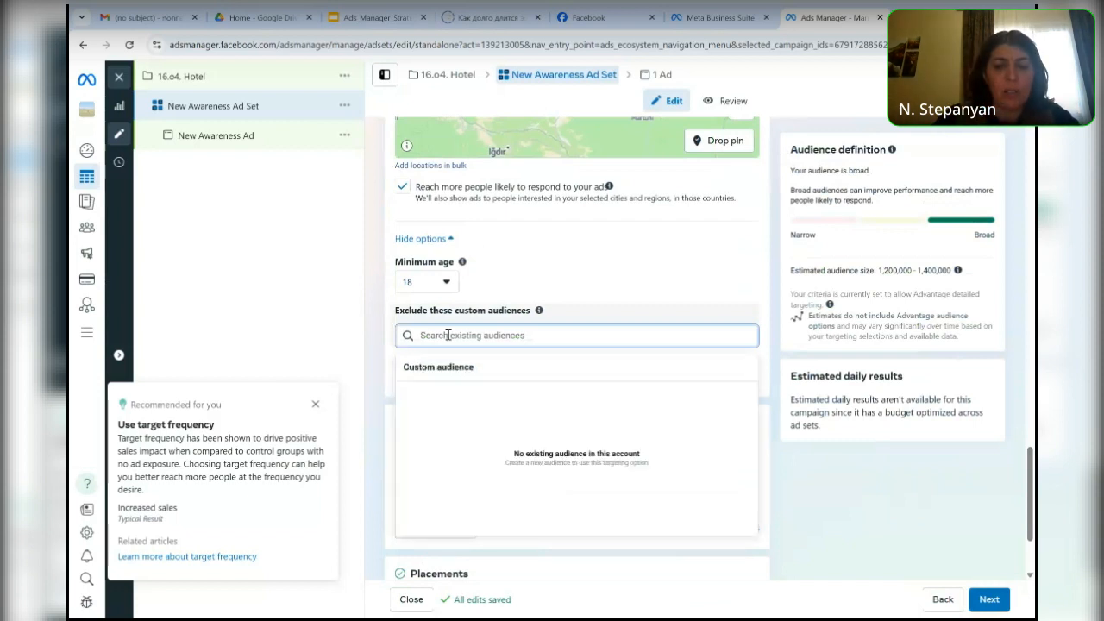
text(Ho)
key(BackSpace)
key(BackSpace)
click(577, 291)
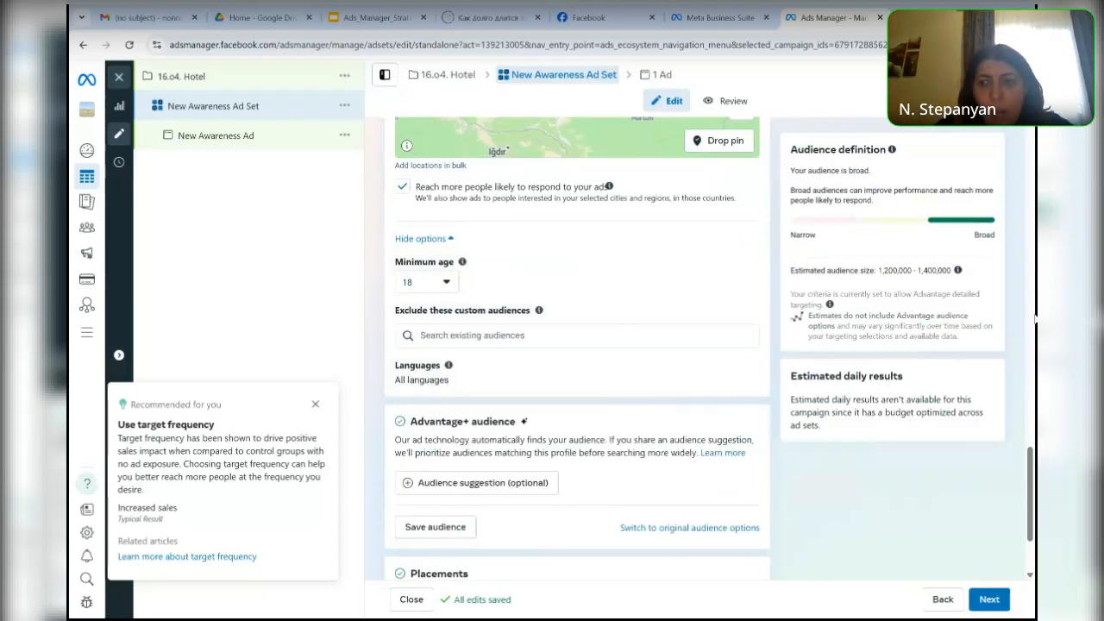
- Examine the optional Advantage+ audience suggestion settings and the Save audience summary without saving the audience
drag(1034, 474, 1034, 497)
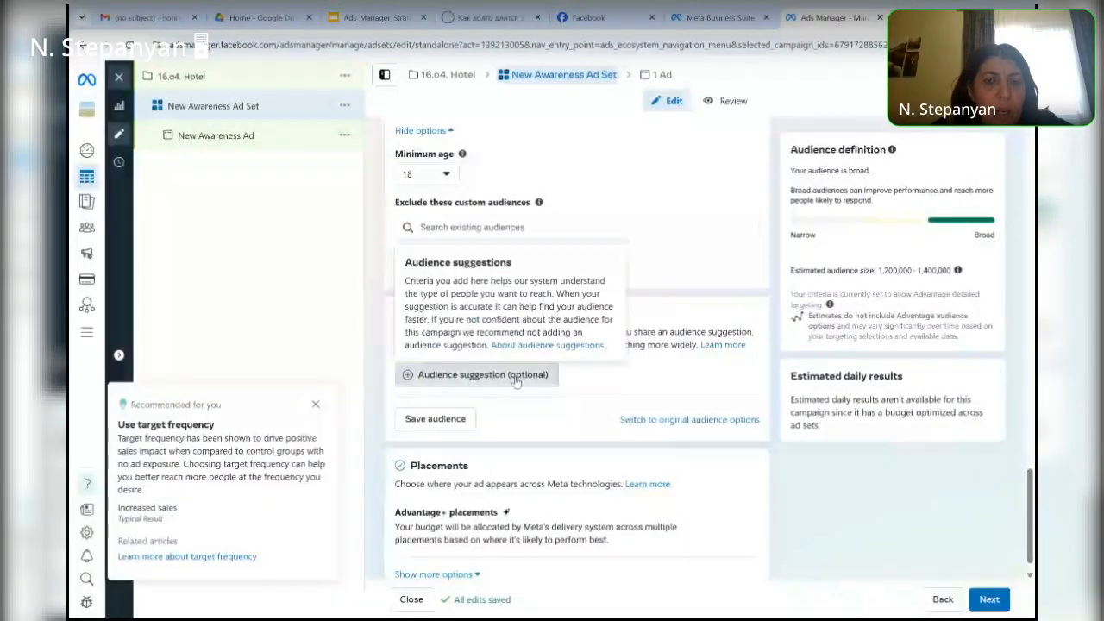
click(516, 376)
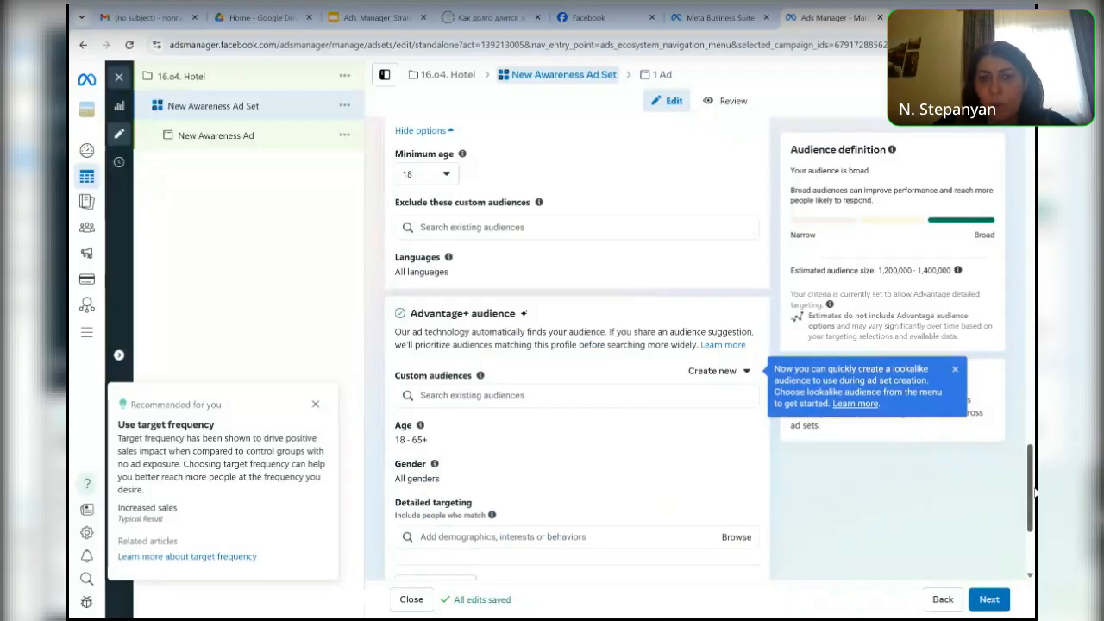
scroll(1033, 483, down, 2)
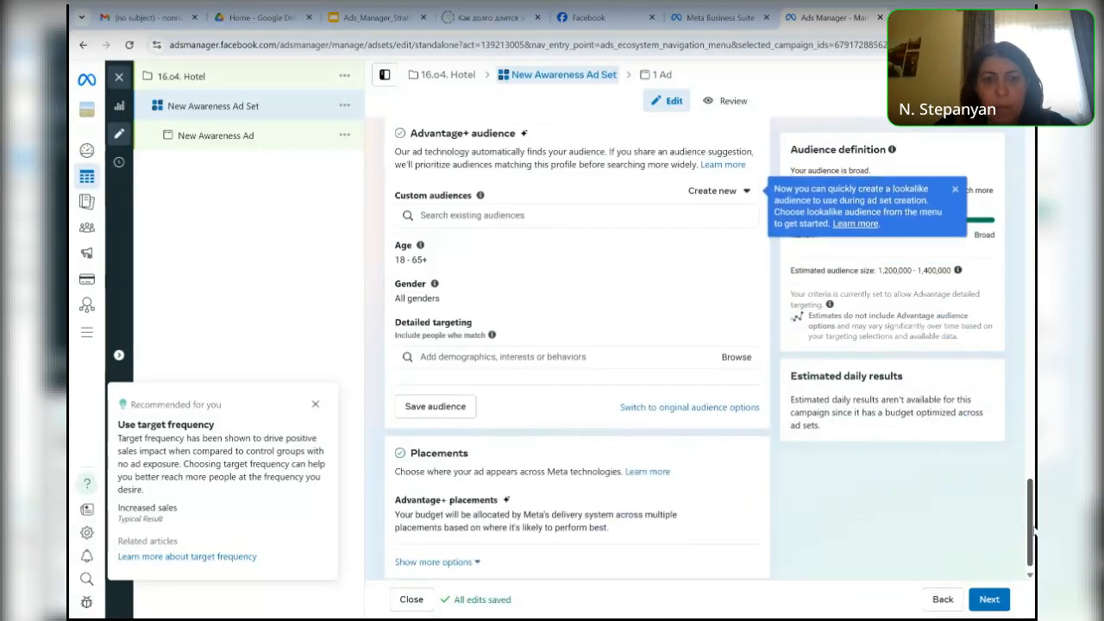
click(436, 412)
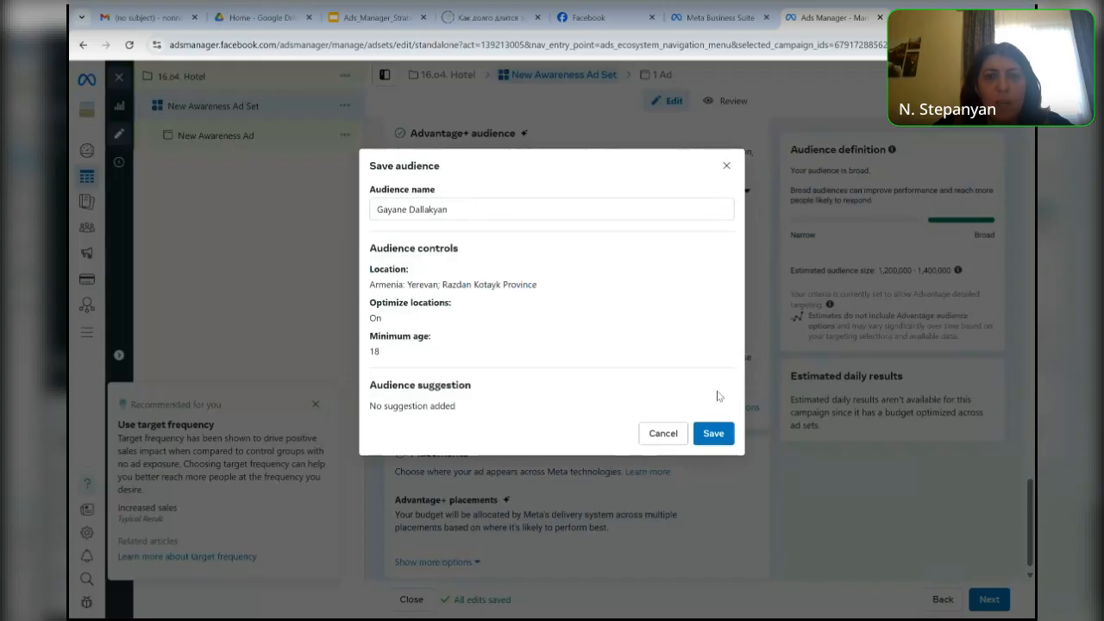
click(726, 166)
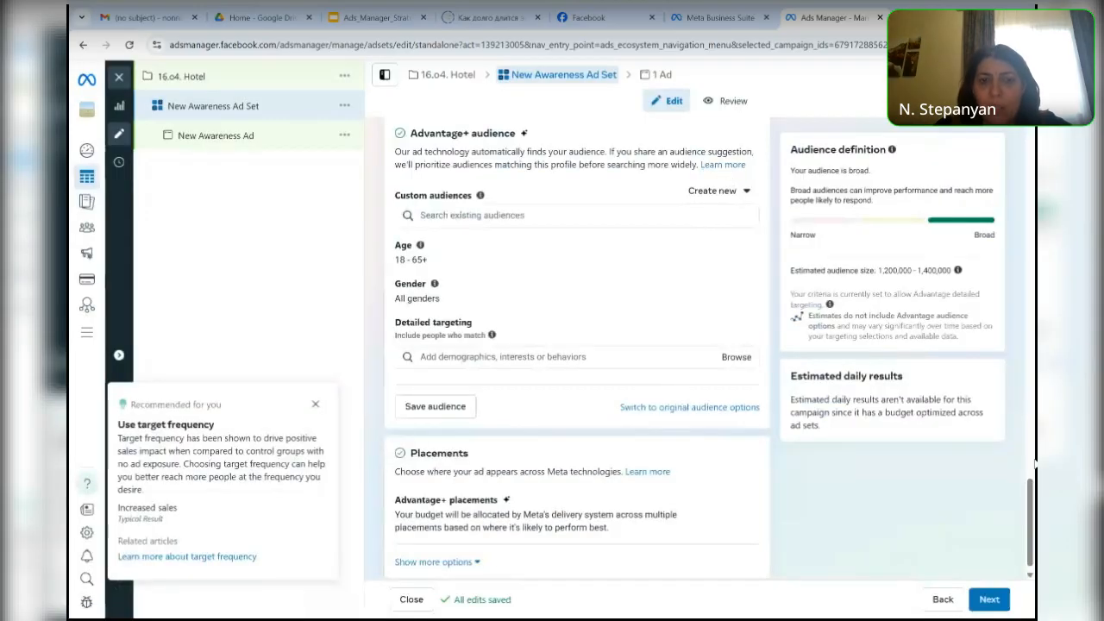
- Review the additional placement options, including brand safety and suitability, and proceed to the ad settings
drag(1033, 502, 1036, 537)
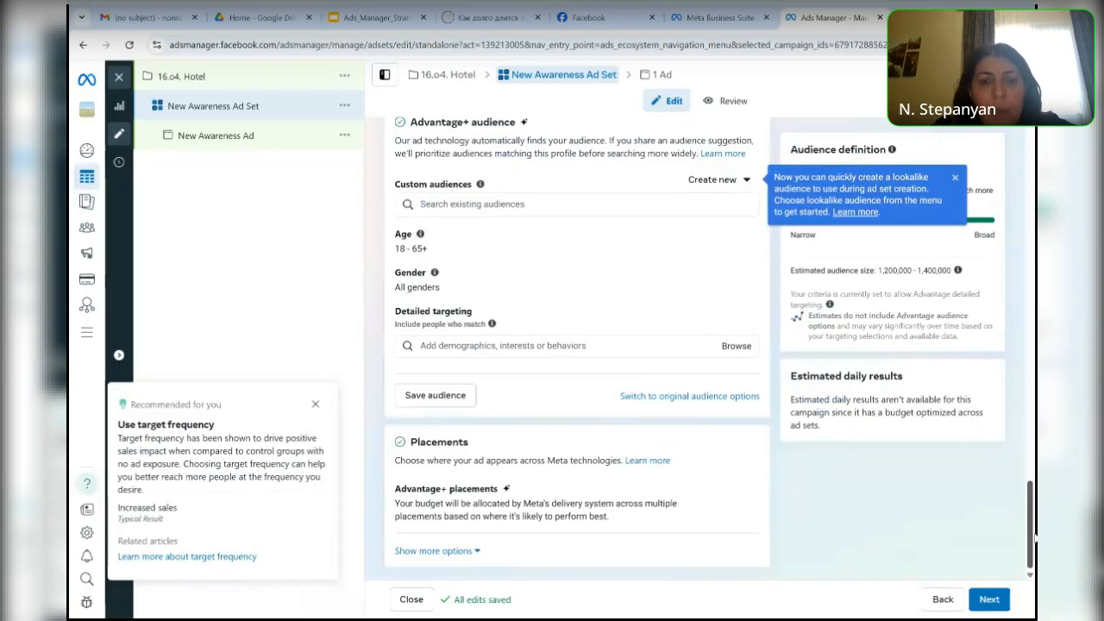
click(476, 551)
drag(1031, 476, 1034, 534)
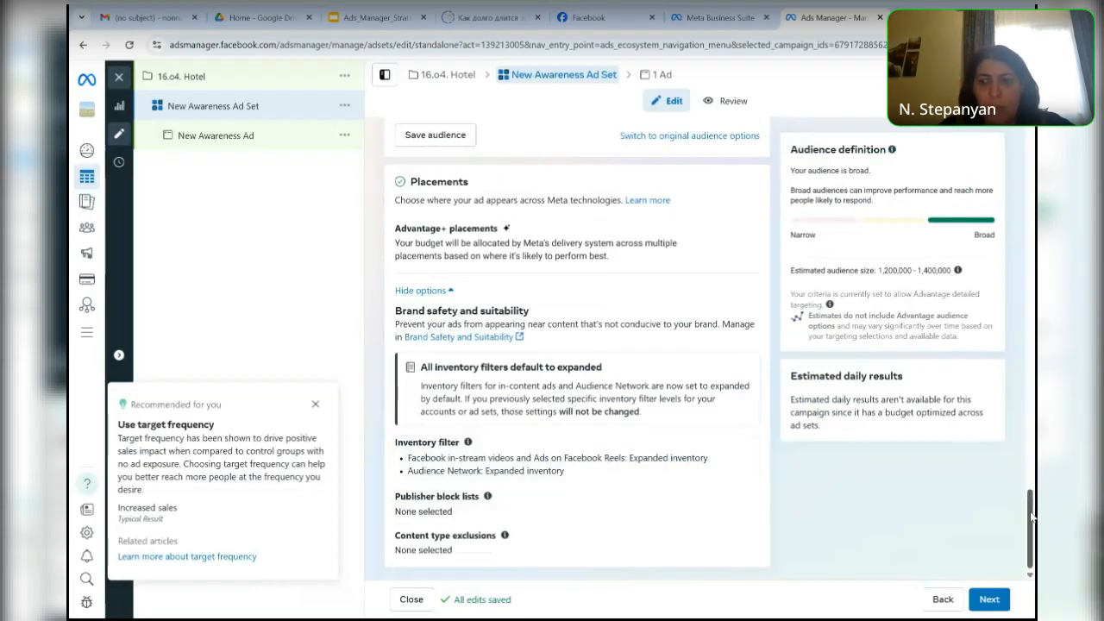
drag(1032, 515, 1017, 559)
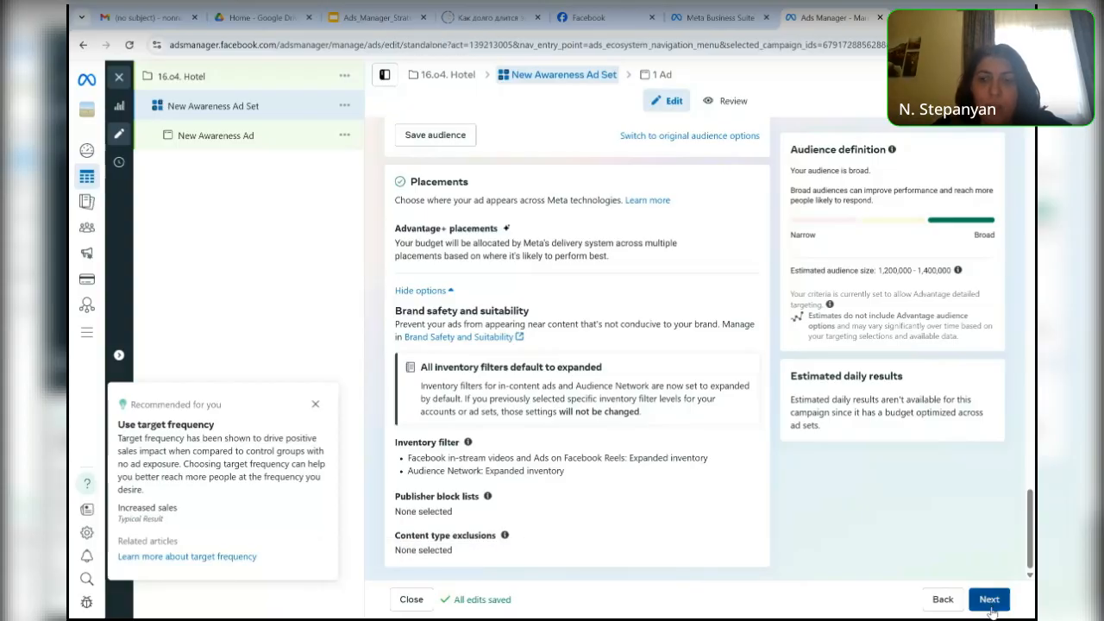
click(991, 607)
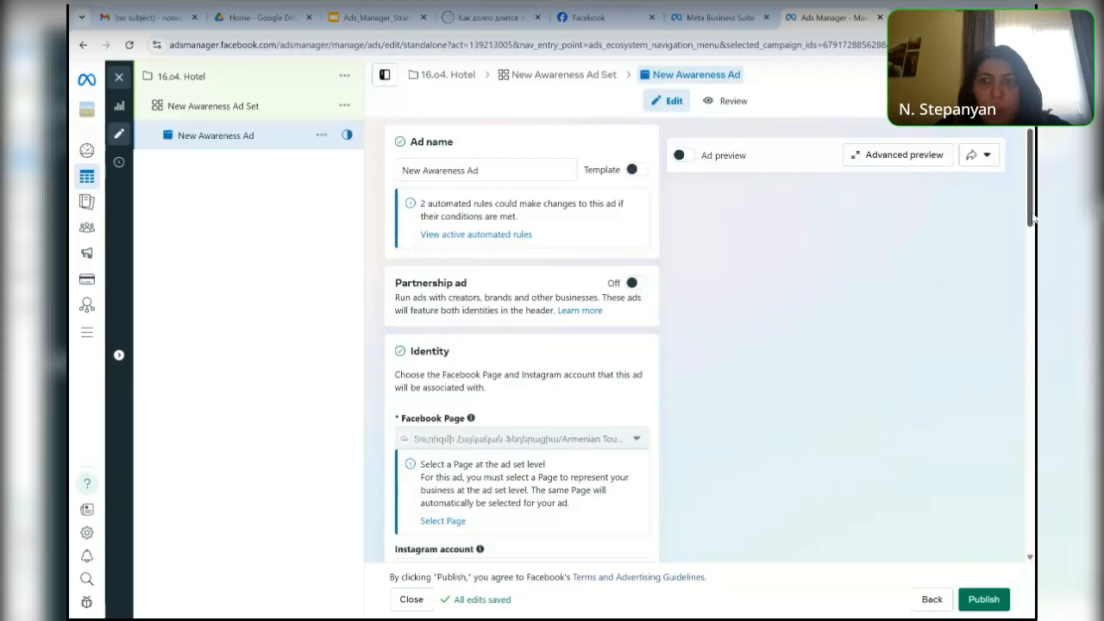
- Try the Carousel format and disabling Multi-advertiser ads, then restore Multi-advertiser ads and the Single image or video format
scroll(1032, 259, down, 3)
scroll(1034, 250, down, 2)
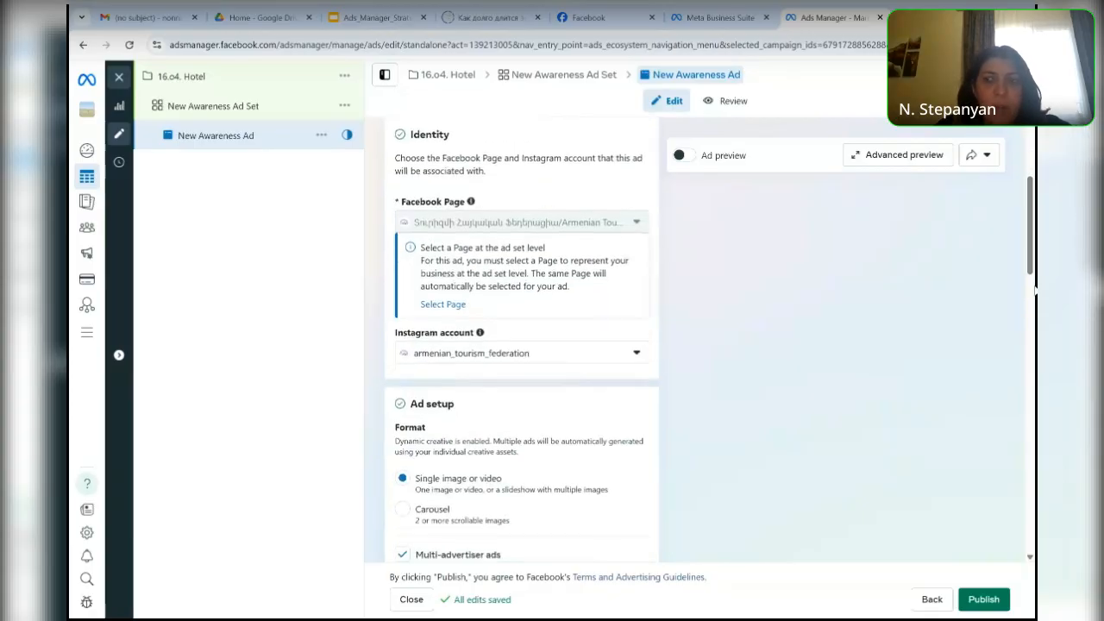
drag(1031, 265, 1032, 302)
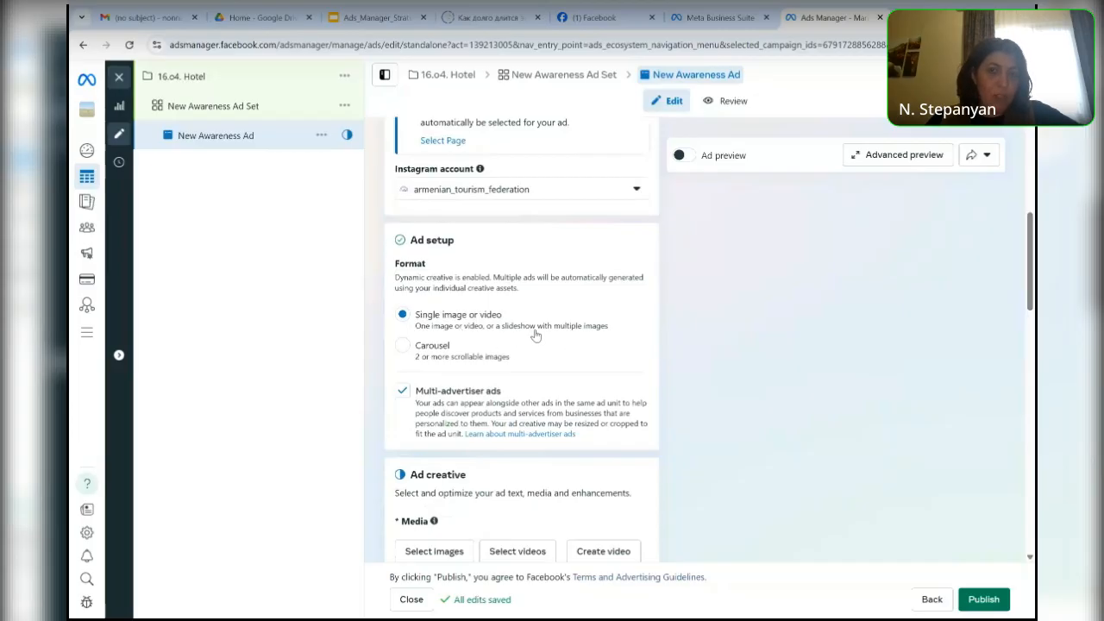
click(403, 347)
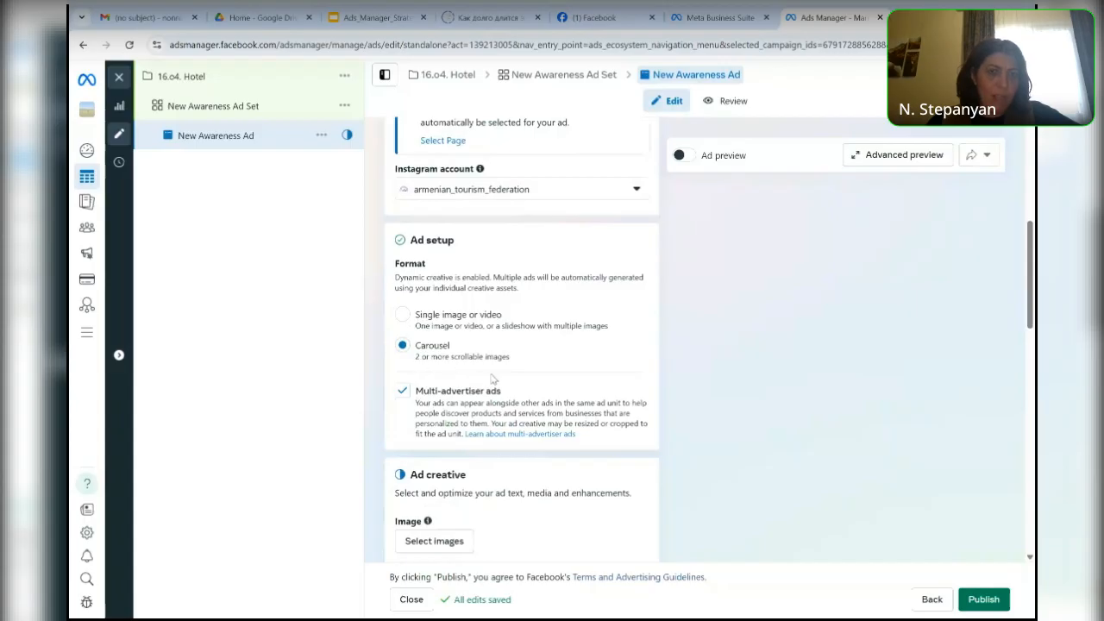
click(403, 390)
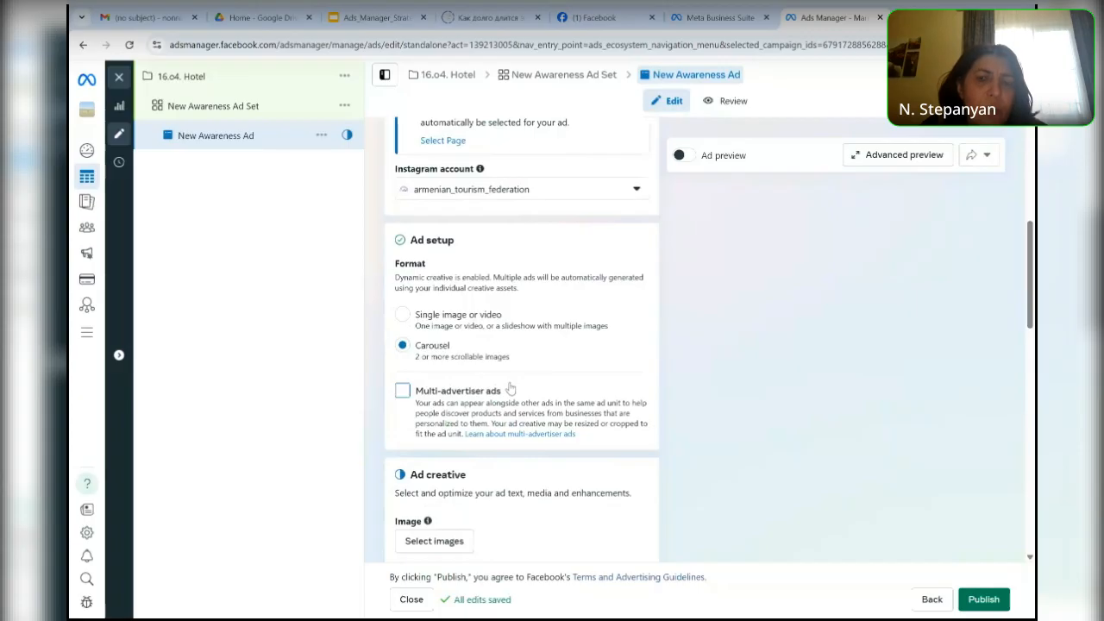
click(402, 393)
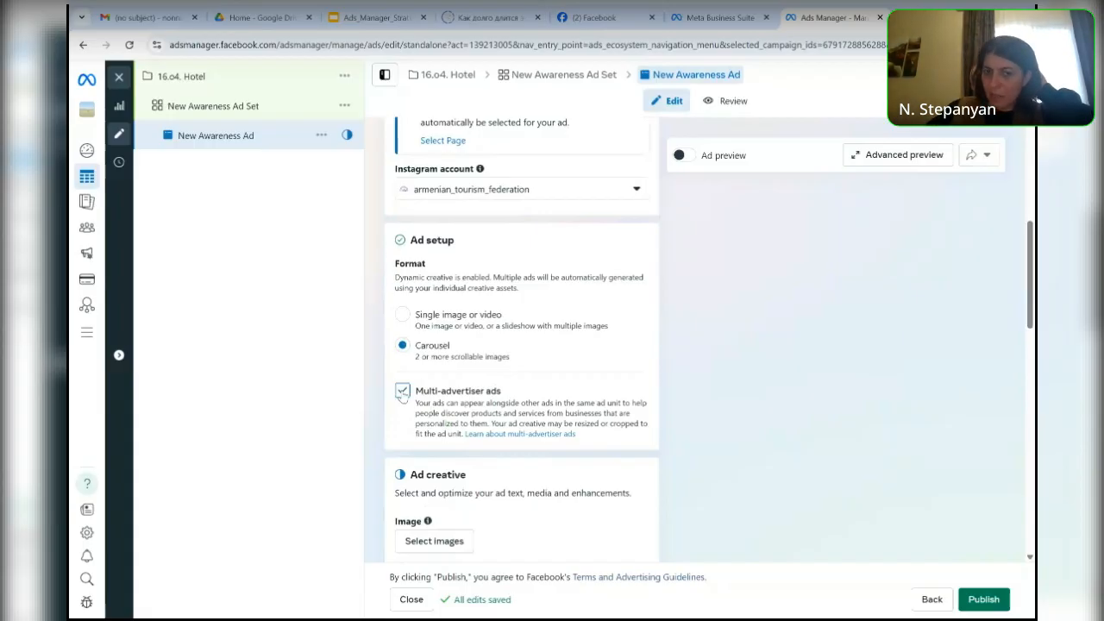
scroll(417, 439, up, 1)
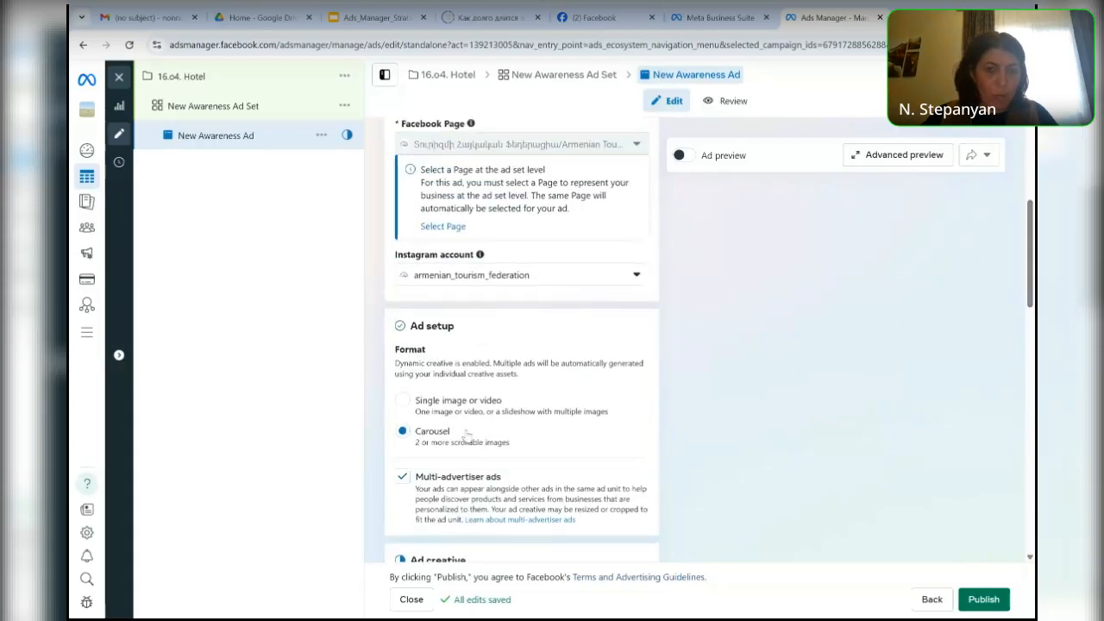
click(403, 401)
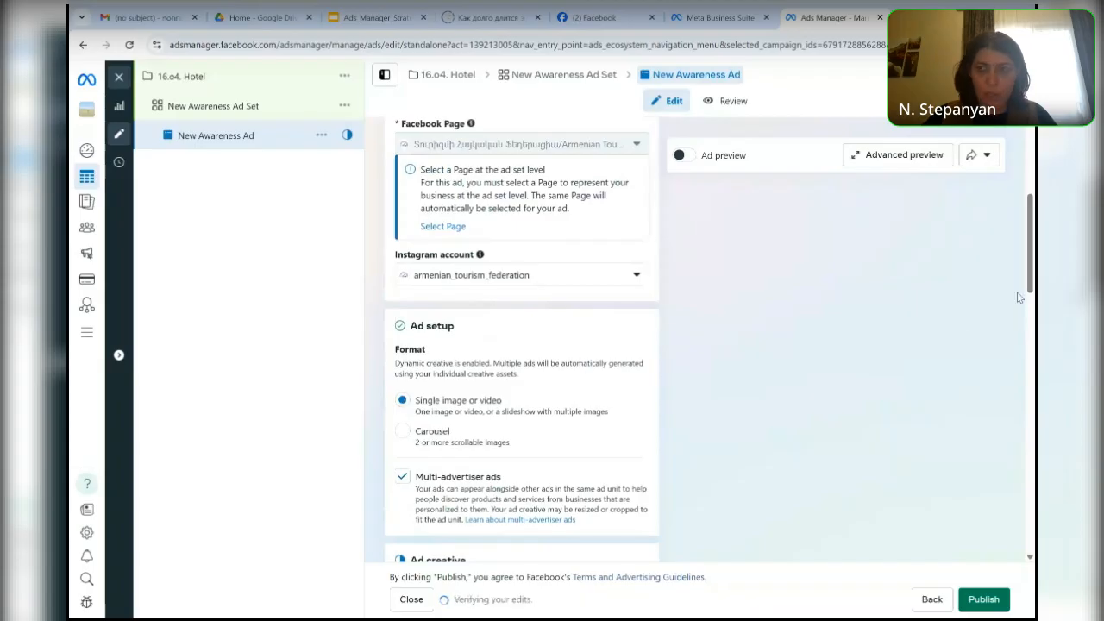
drag(1030, 285, 1032, 369)
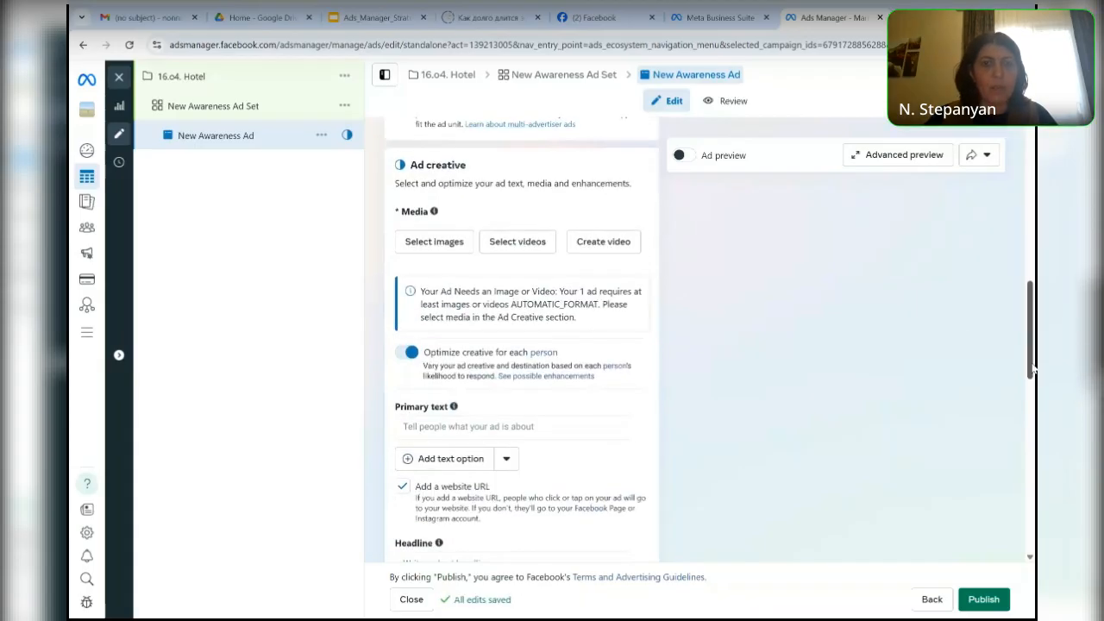
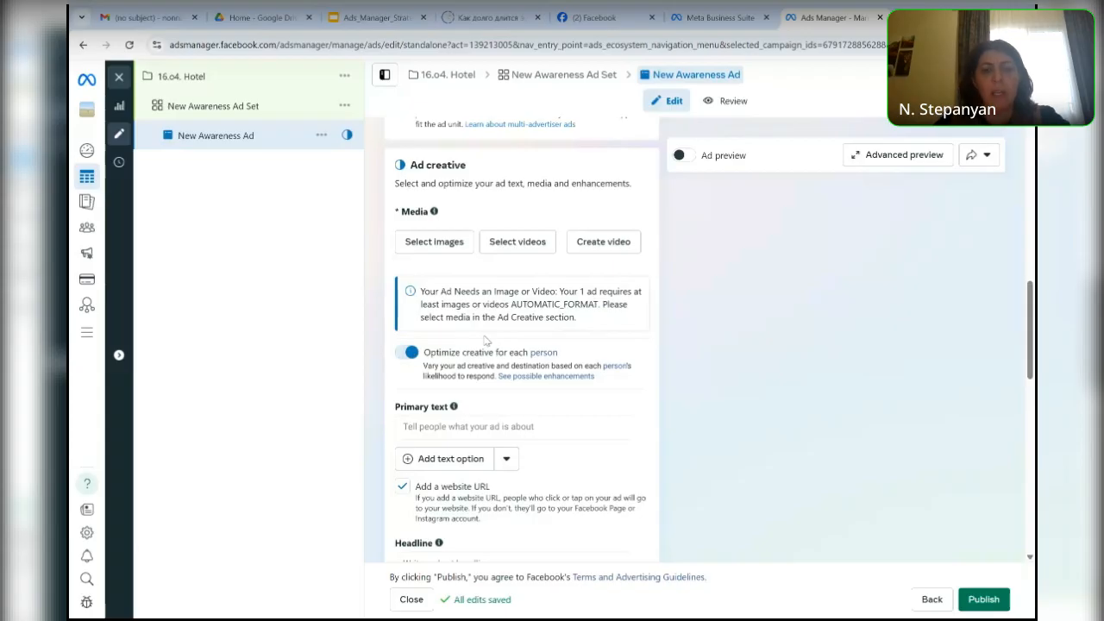
- Open the image selection for the ad creative and browse the Account, Recommended, Instagram and Page image sources
click(432, 244)
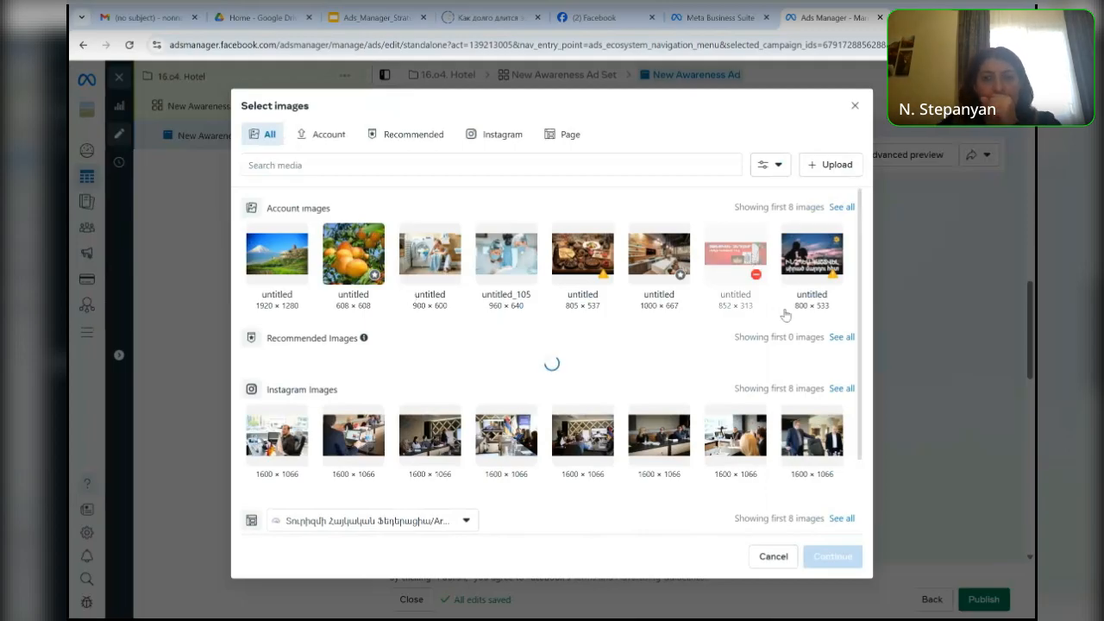
click(322, 140)
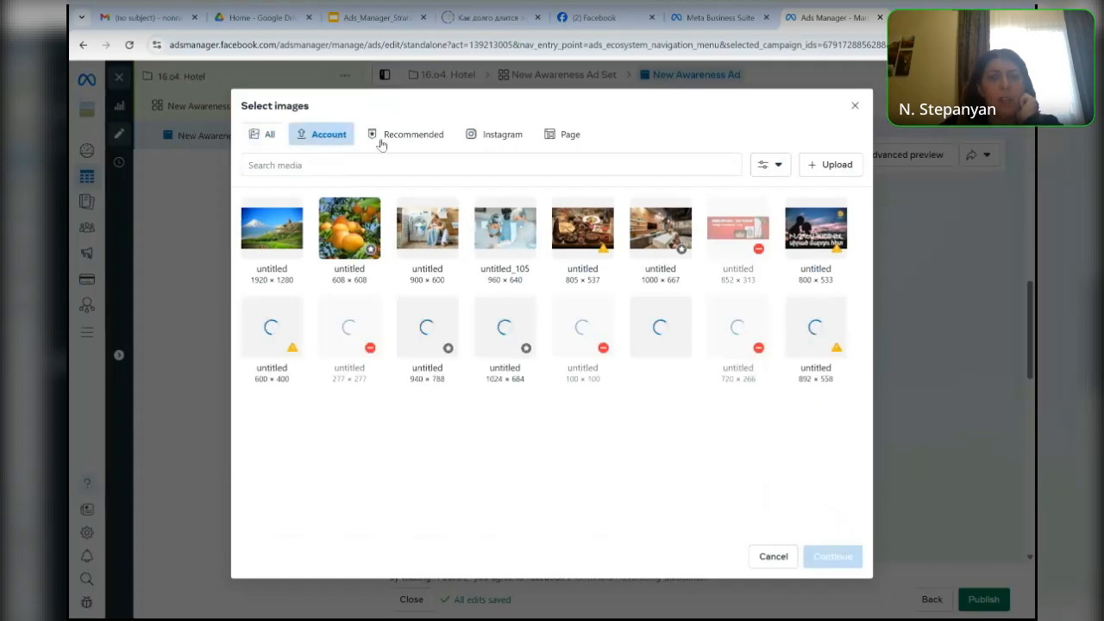
click(412, 143)
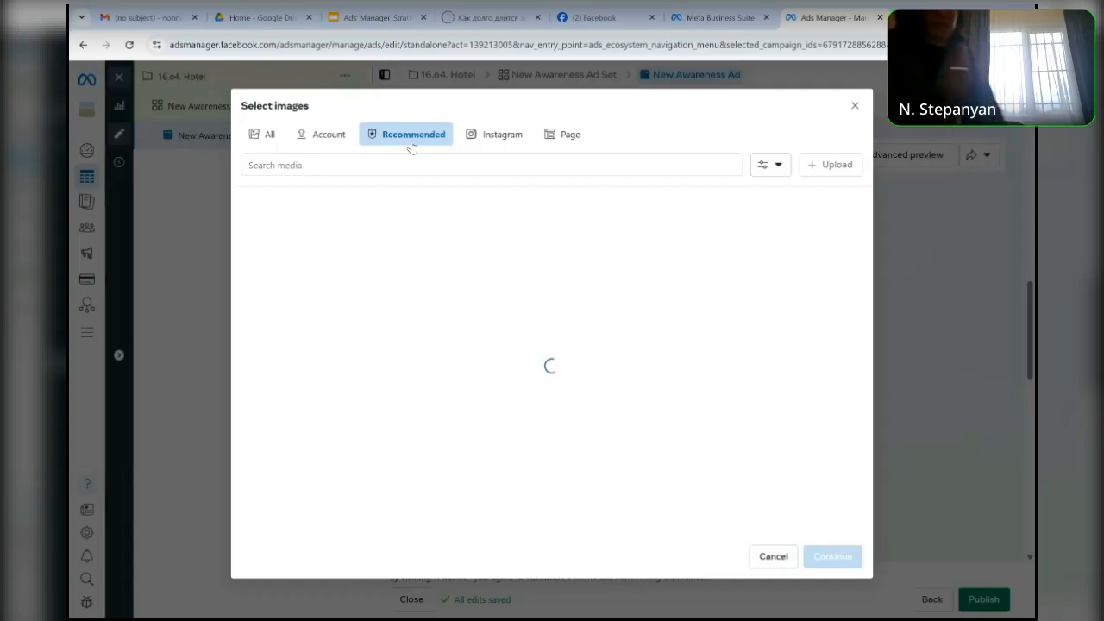
click(506, 135)
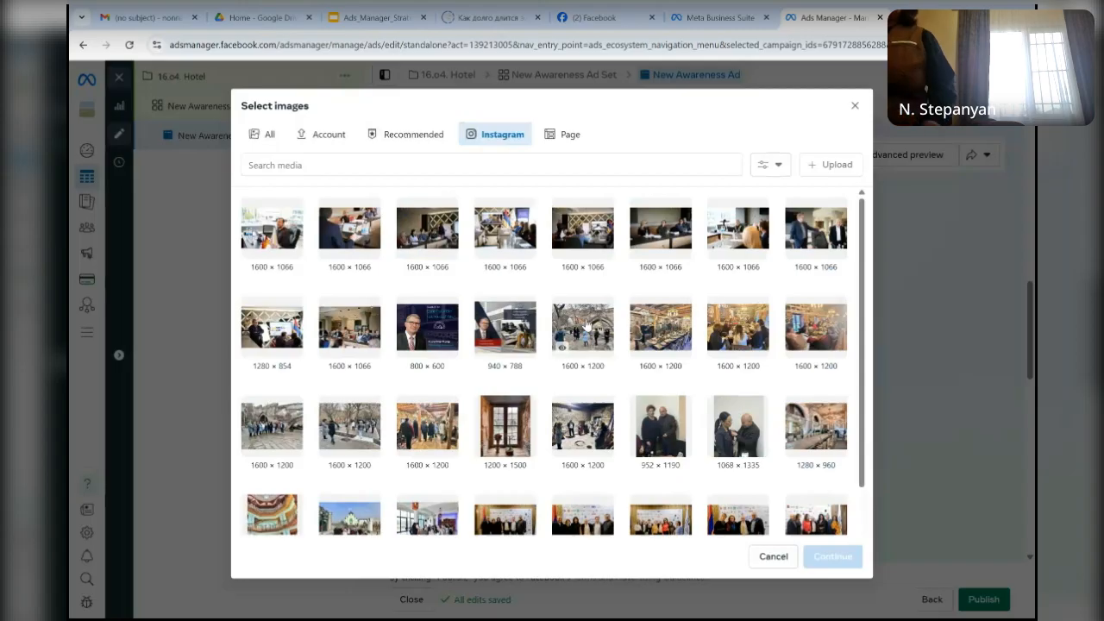
click(563, 149)
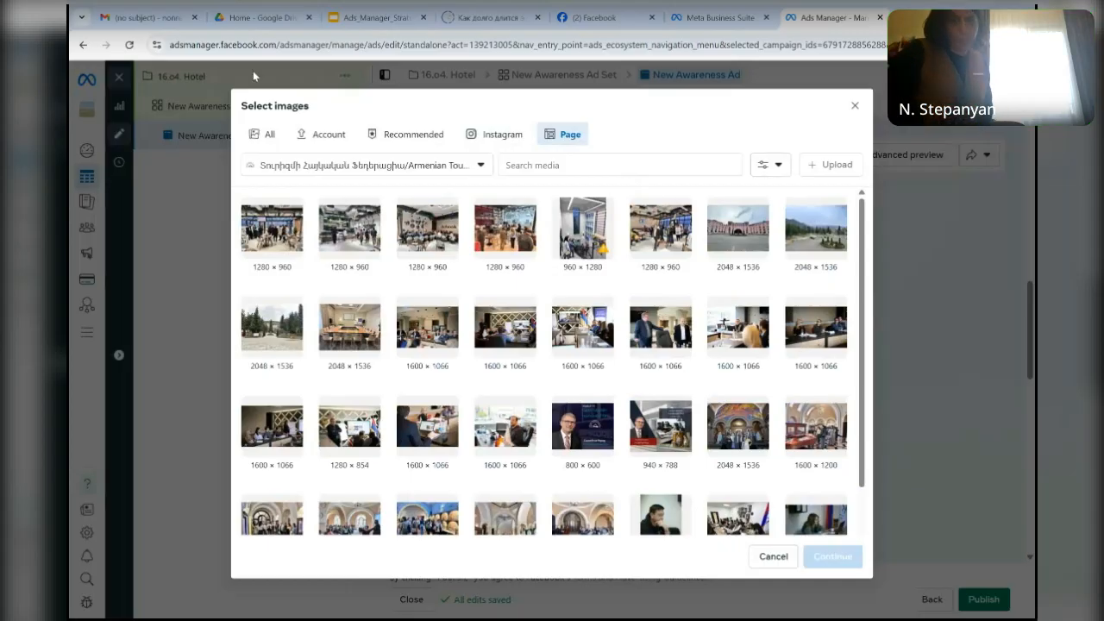
click(418, 137)
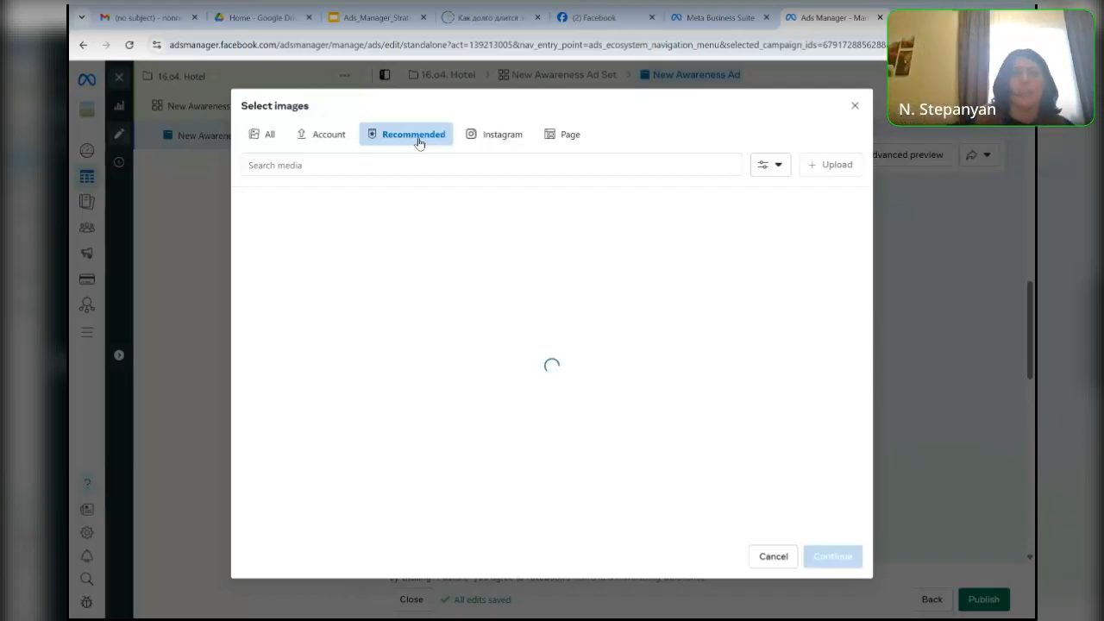
- Add the 1920 × 1280 mountain and monastery landscape from the account images as the ad's media
click(267, 136)
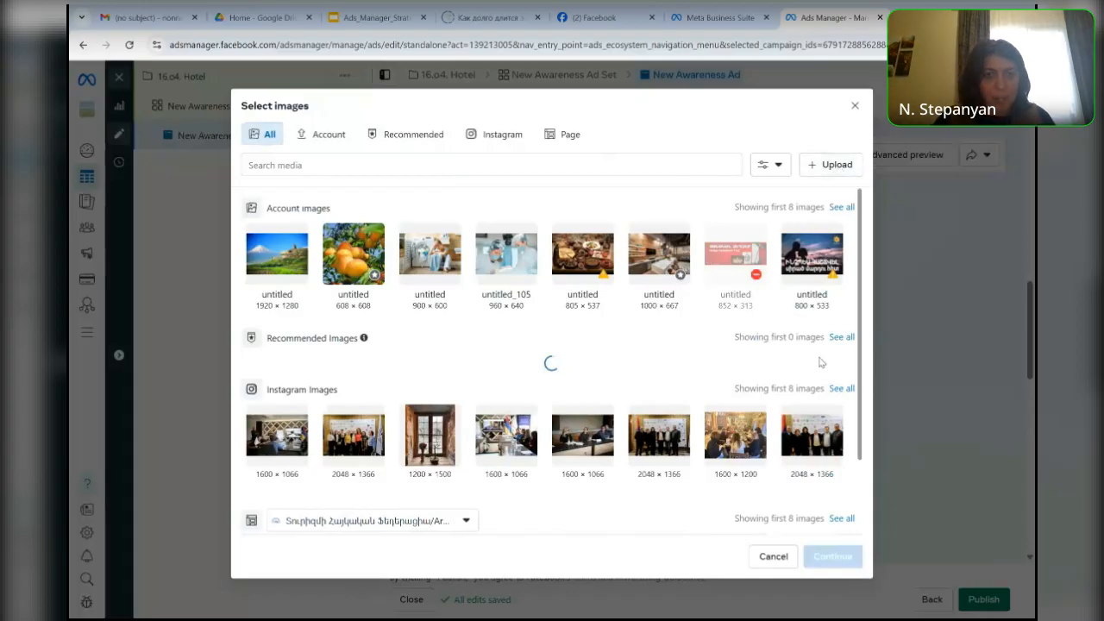
click(269, 268)
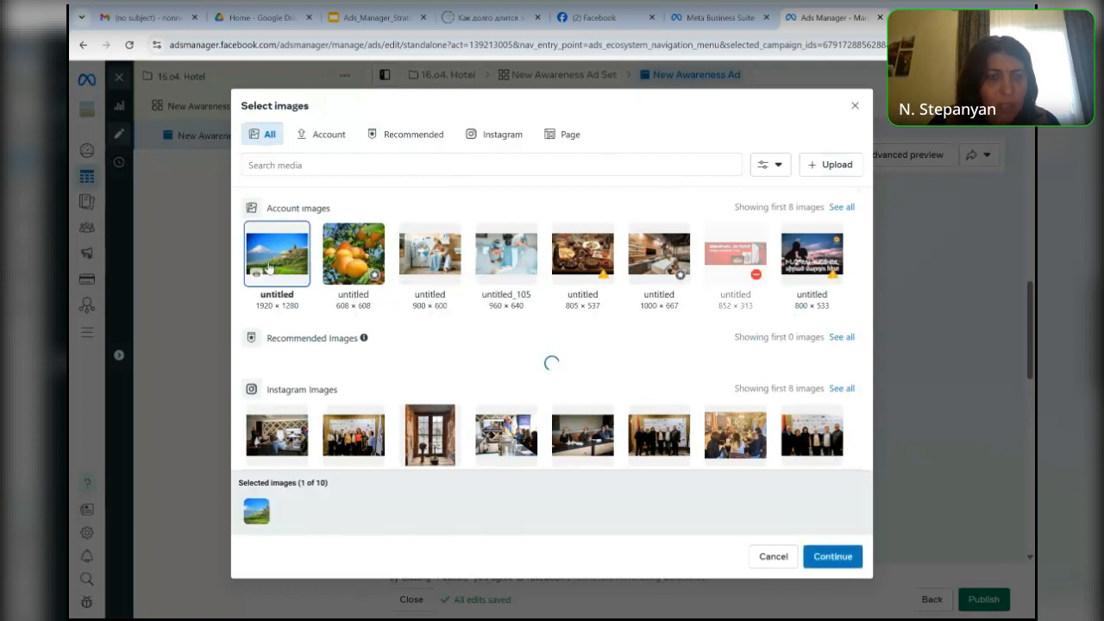
click(833, 561)
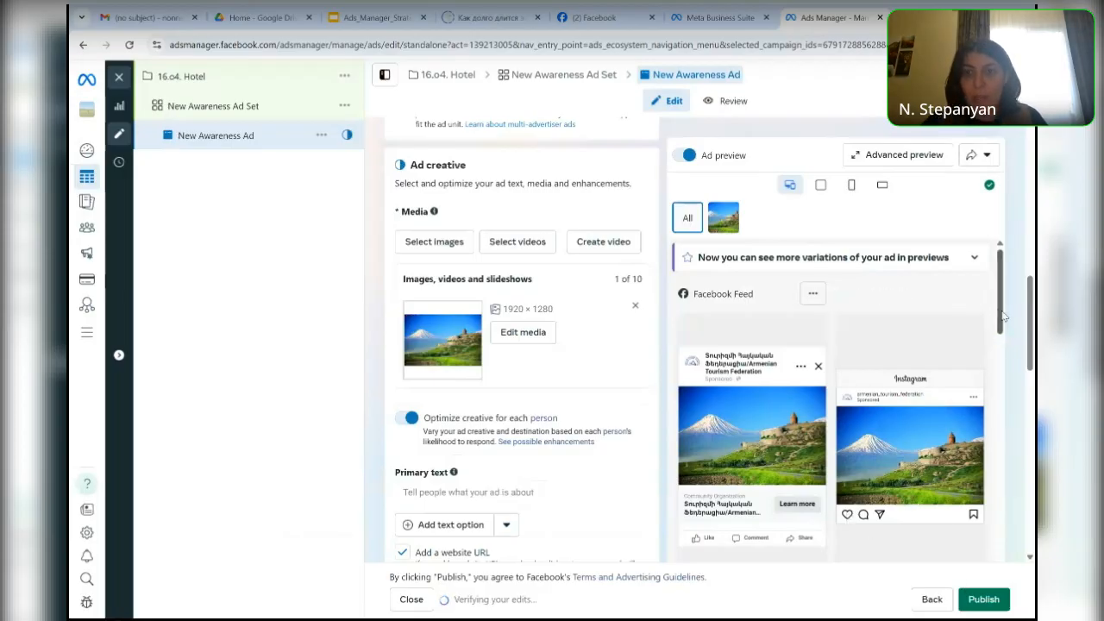
- Review the ad preview across placements and open the details of the placement delivery warning
scroll(1001, 320, down, 1)
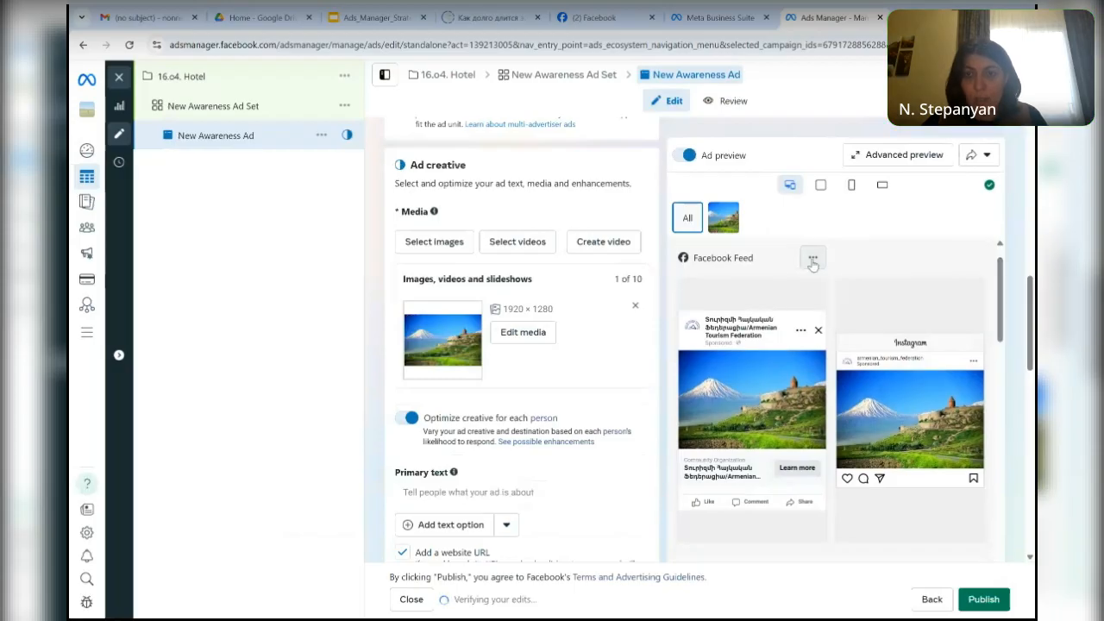
drag(1000, 287, 998, 343)
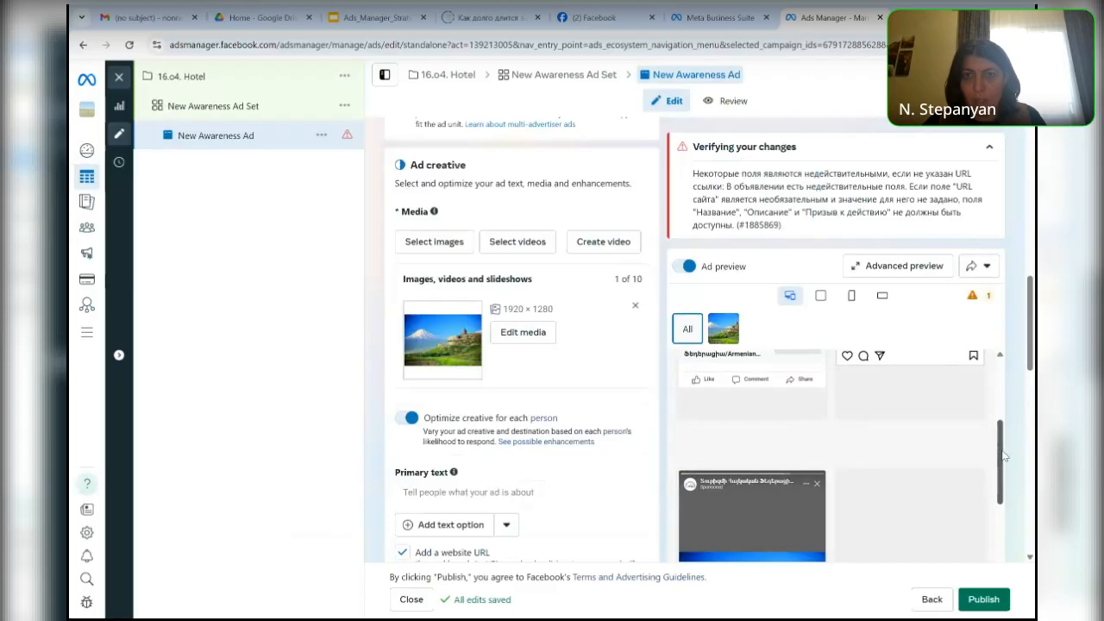
drag(1002, 456, 985, 541)
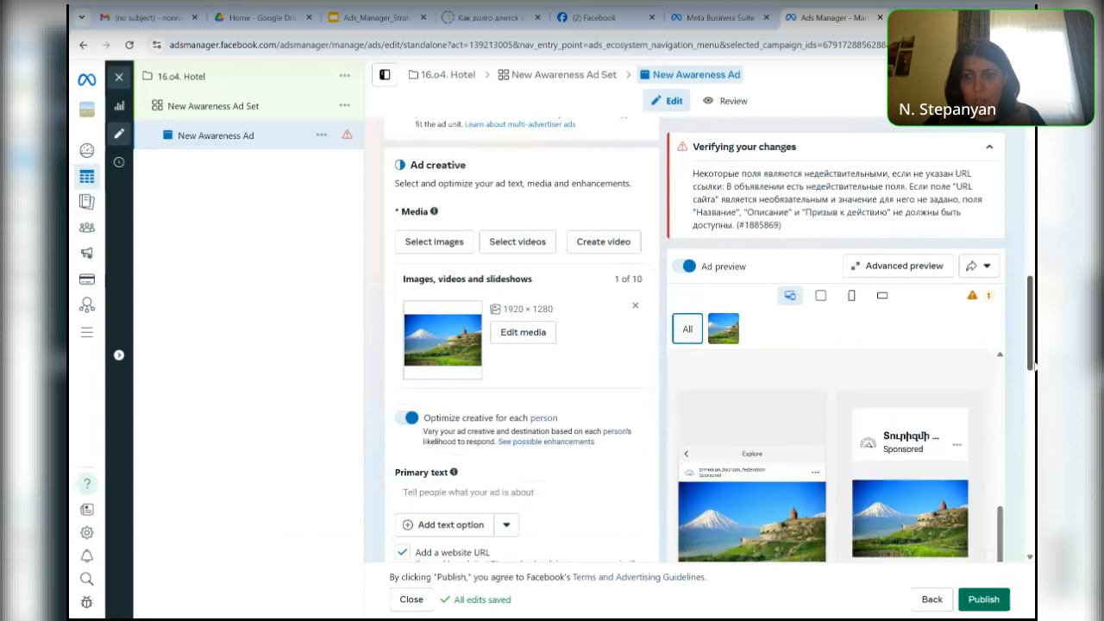
drag(1030, 360, 1030, 390)
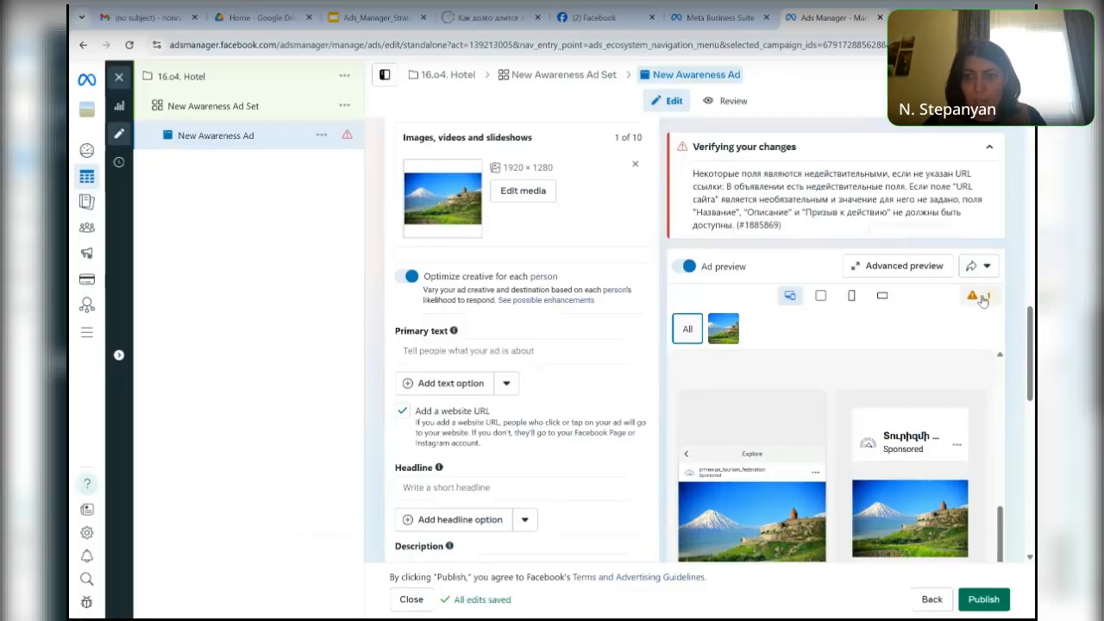
mouse_move(982, 299)
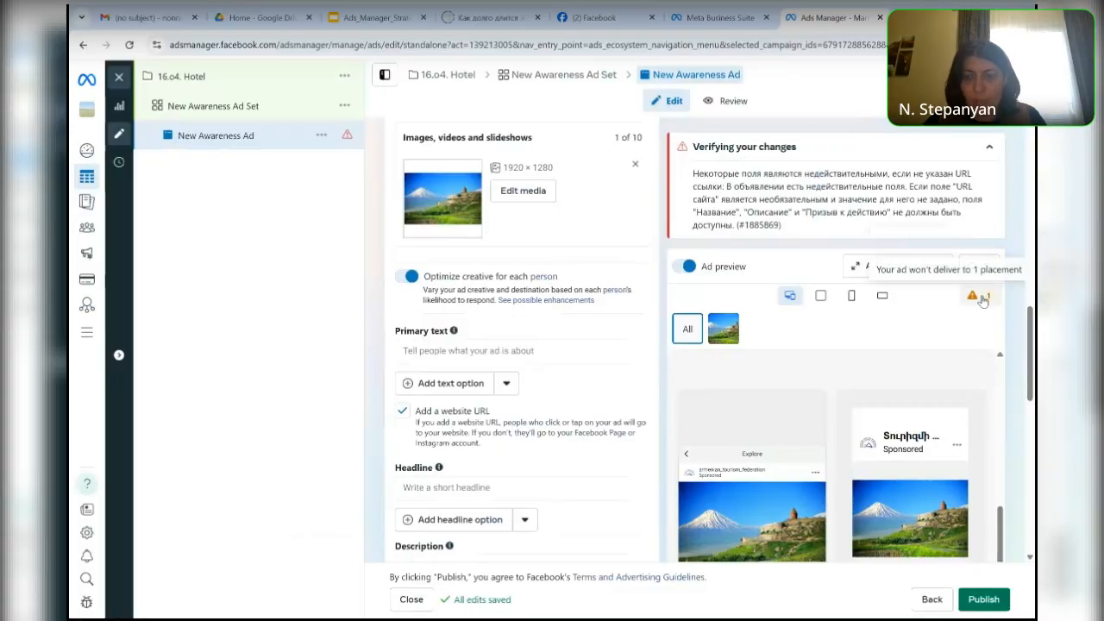
click(982, 299)
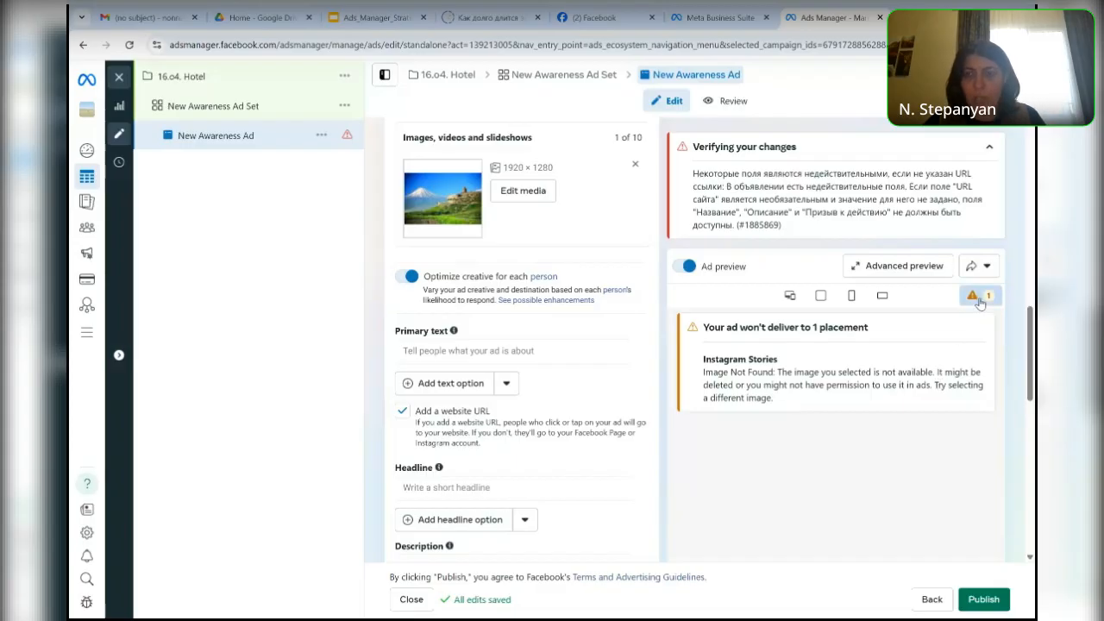
- Open the Advanced preview and examine how the ad appears across all Facebook and Instagram placements
click(897, 267)
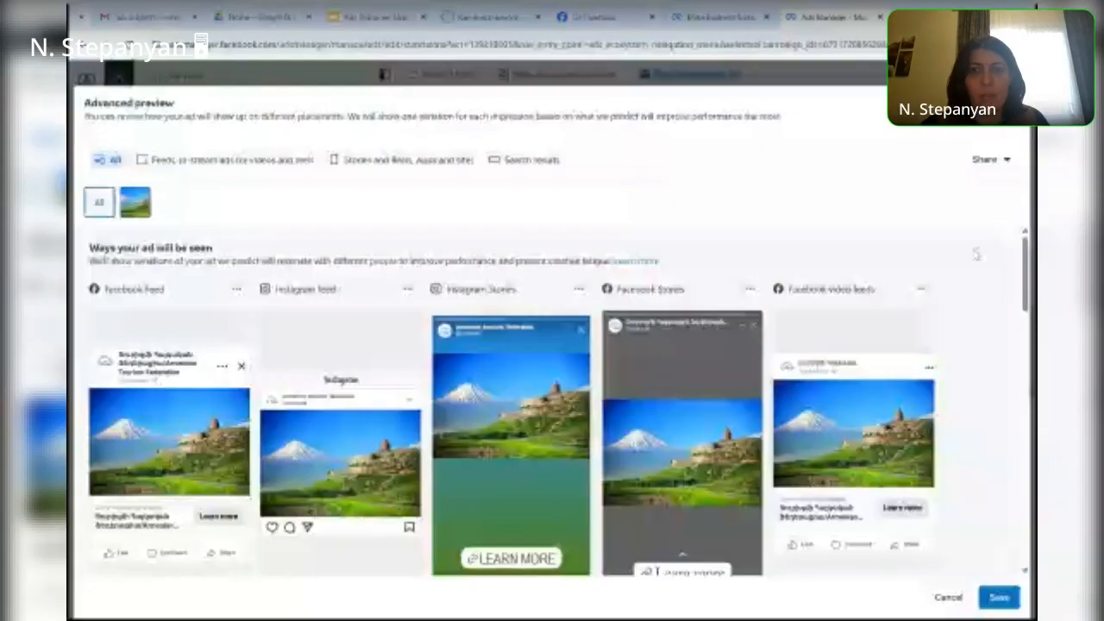
scroll(975, 252, down, 1)
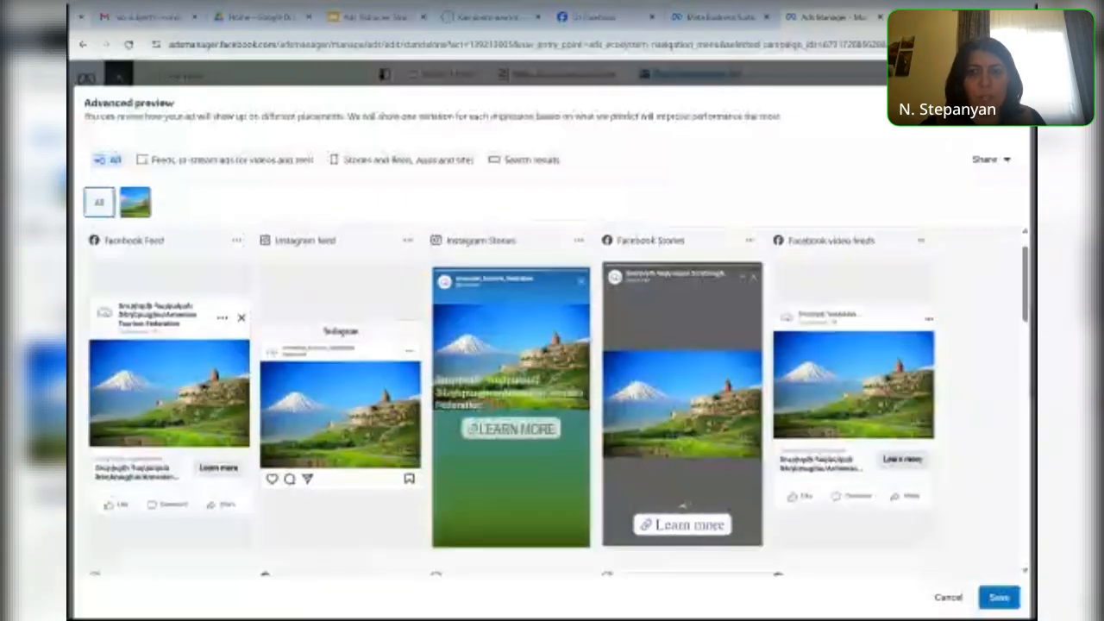
scroll(552, 397, down, 2)
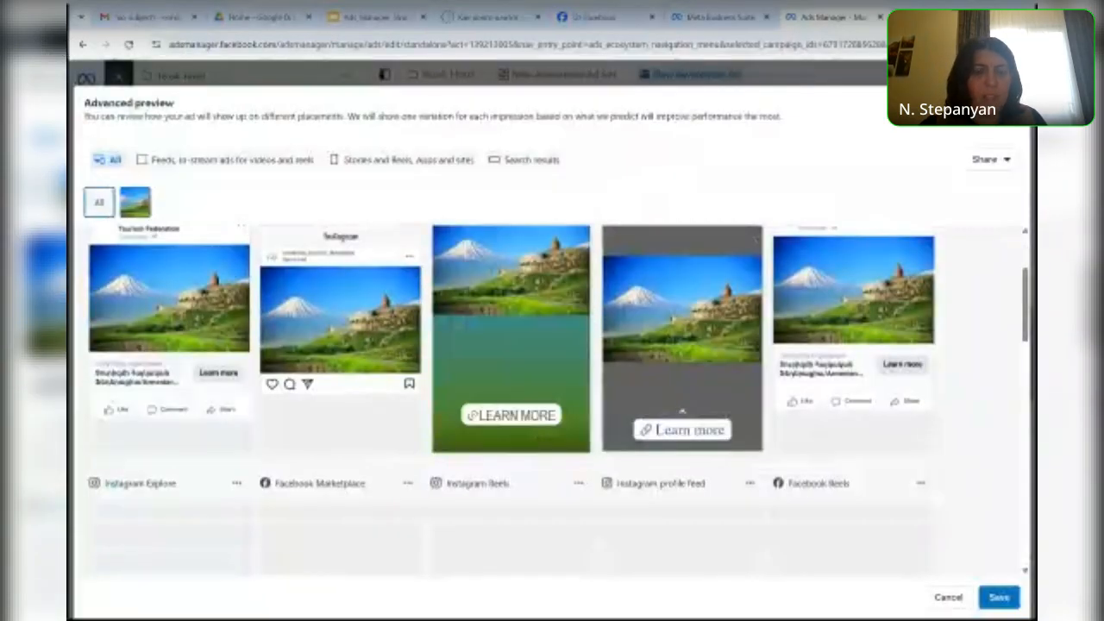
scroll(552, 357, down, 1)
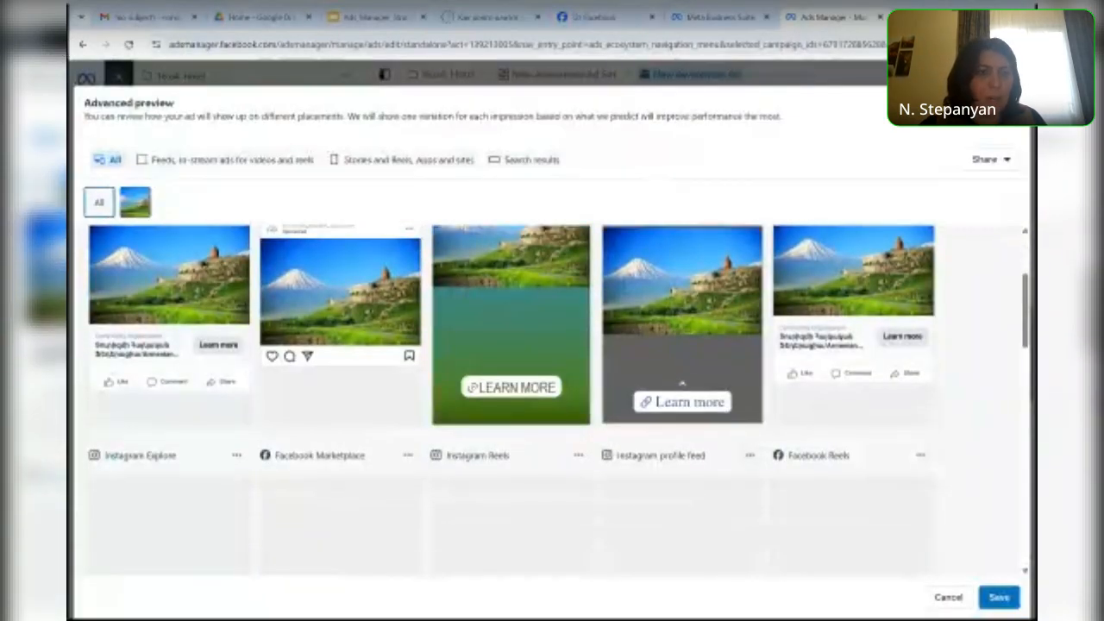
scroll(552, 397, down, 2)
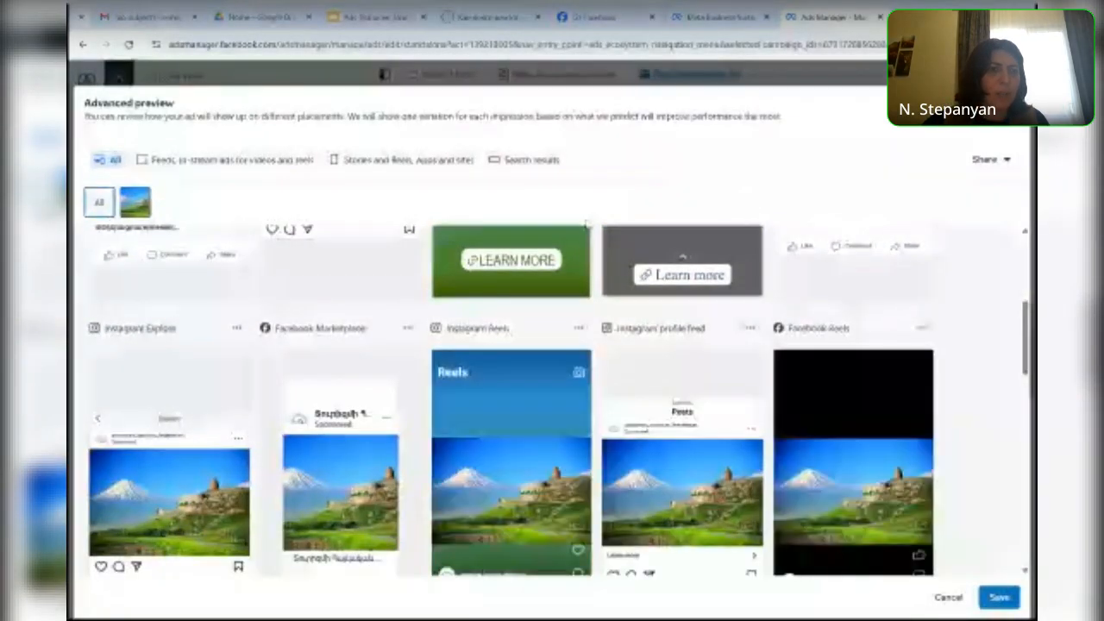
scroll(1003, 405, down, 1)
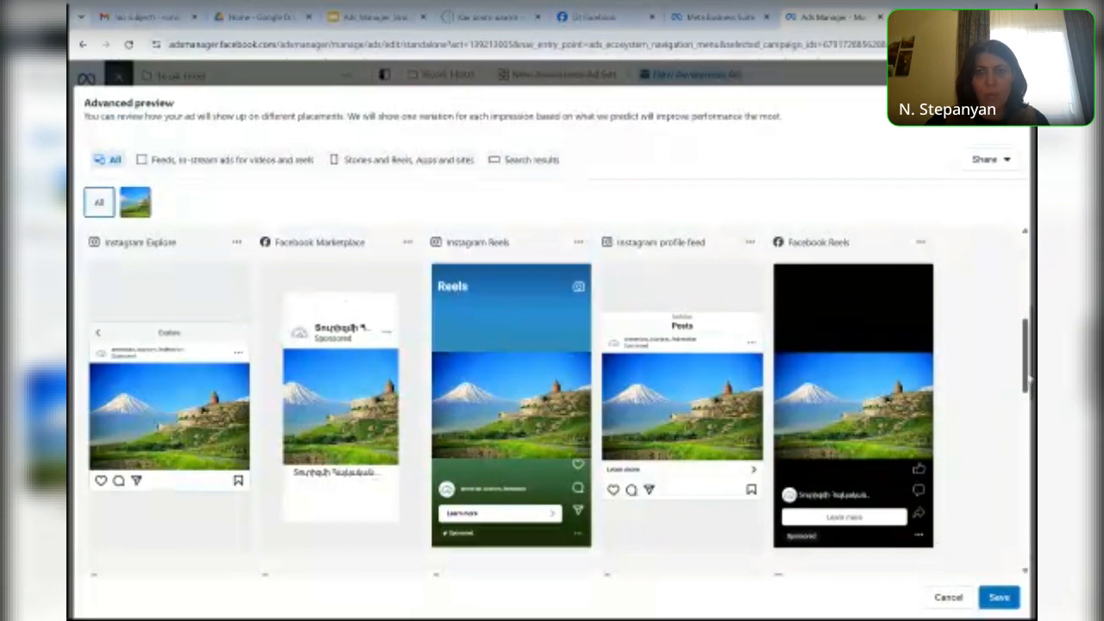
drag(1029, 376, 1024, 441)
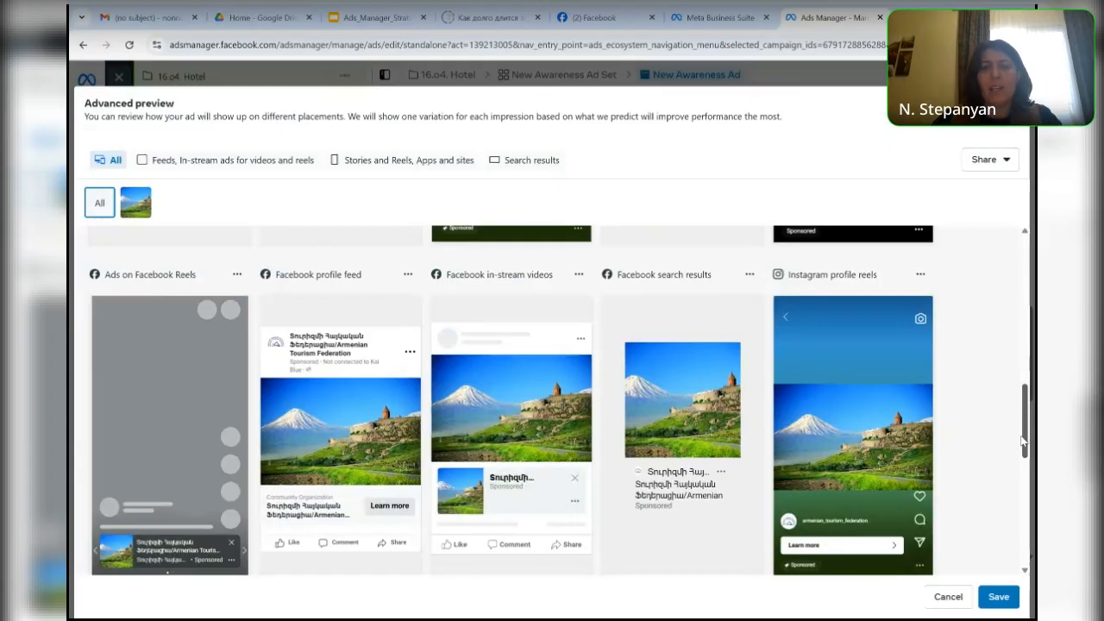
scroll(1023, 442, down, 2)
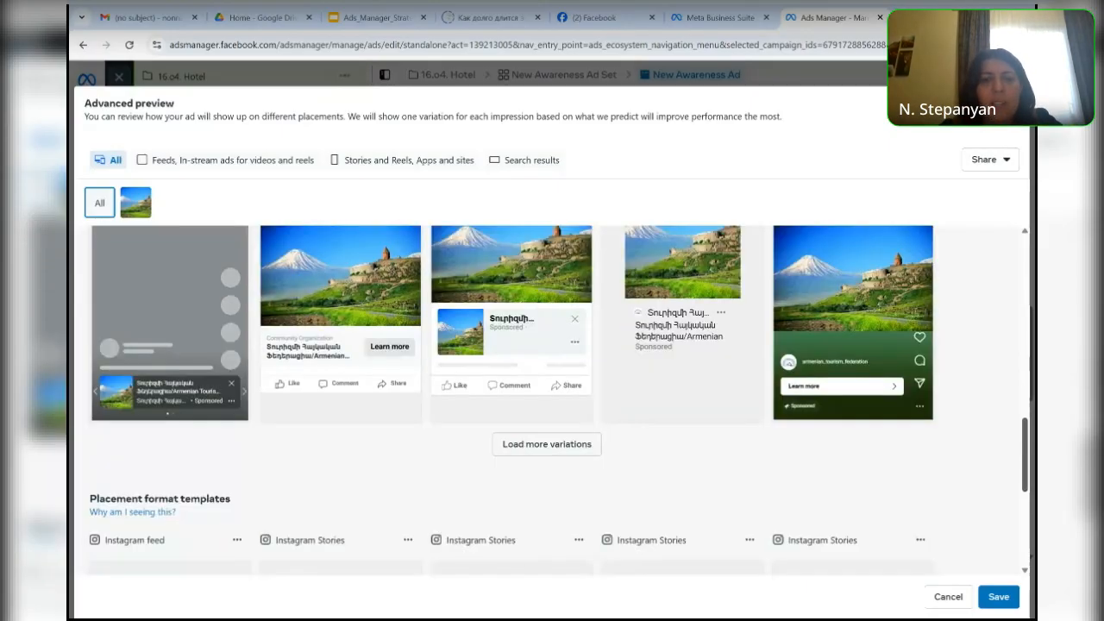
scroll(1025, 441, down, 1)
- Load more ad variations in the Advanced preview and examine the Audience Network preview and placement format templates
click(589, 426)
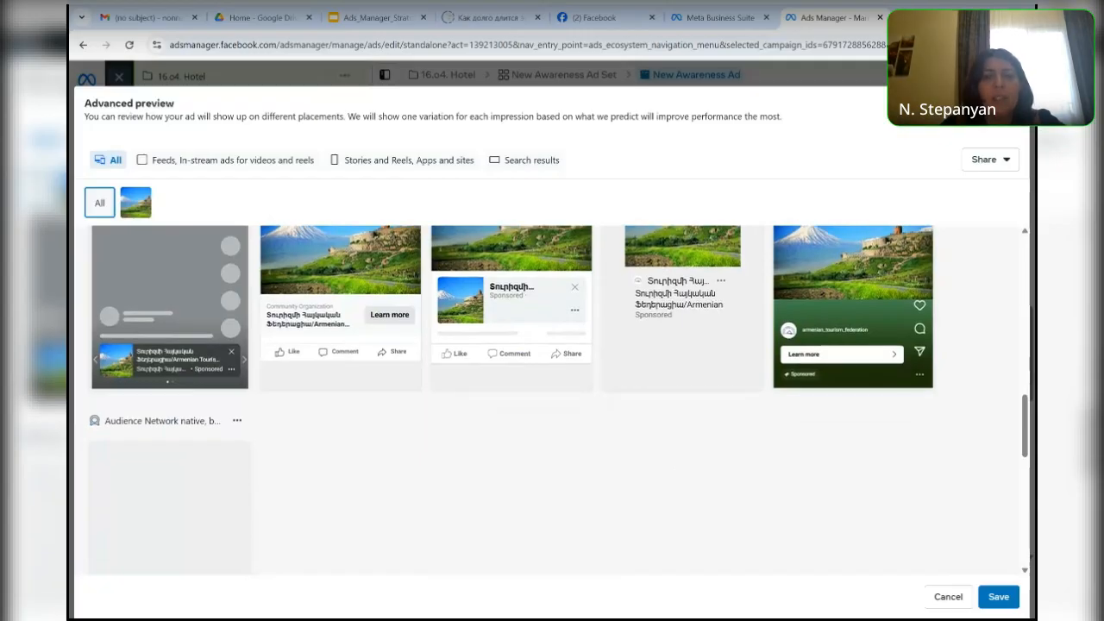
scroll(679, 476, down, 2)
scroll(552, 397, down, 2)
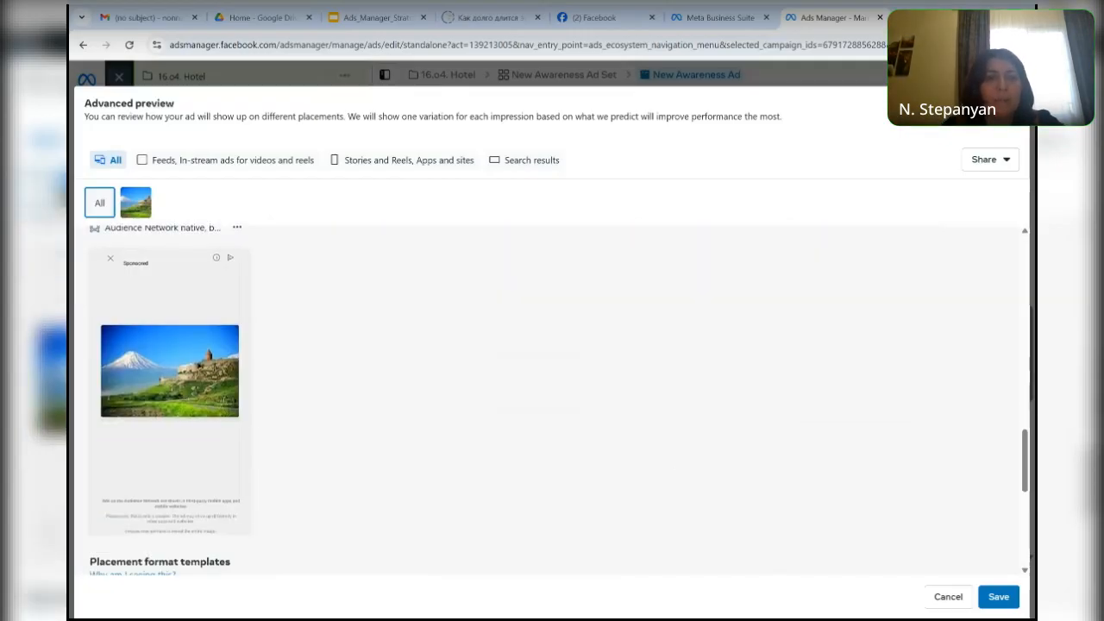
scroll(552, 397, down, 1)
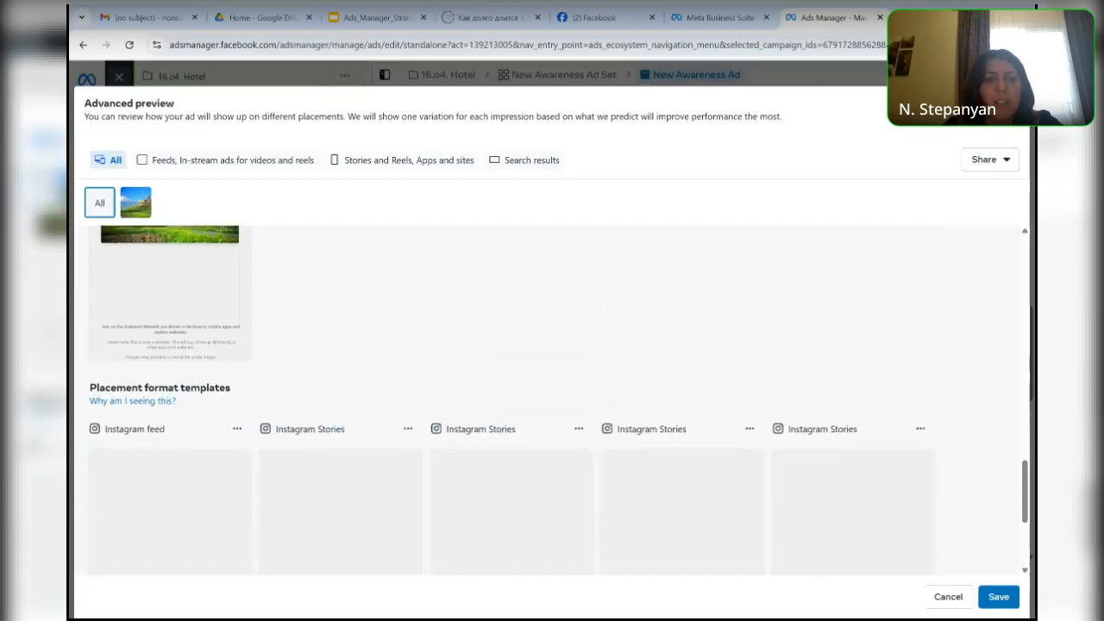
scroll(551, 397, down, 1)
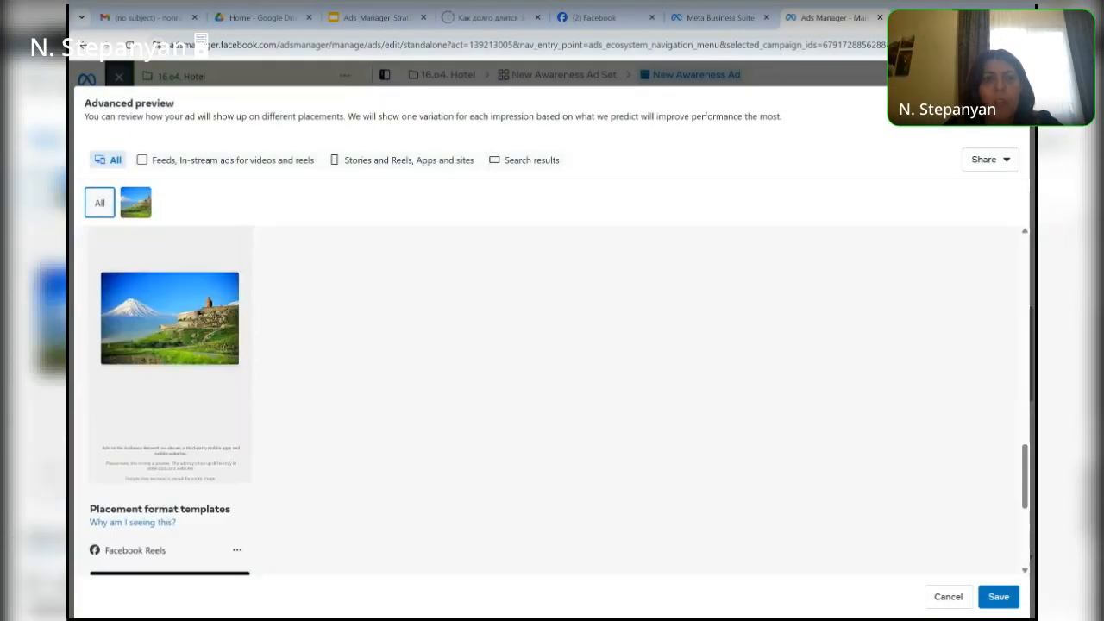
scroll(552, 400, down, 3)
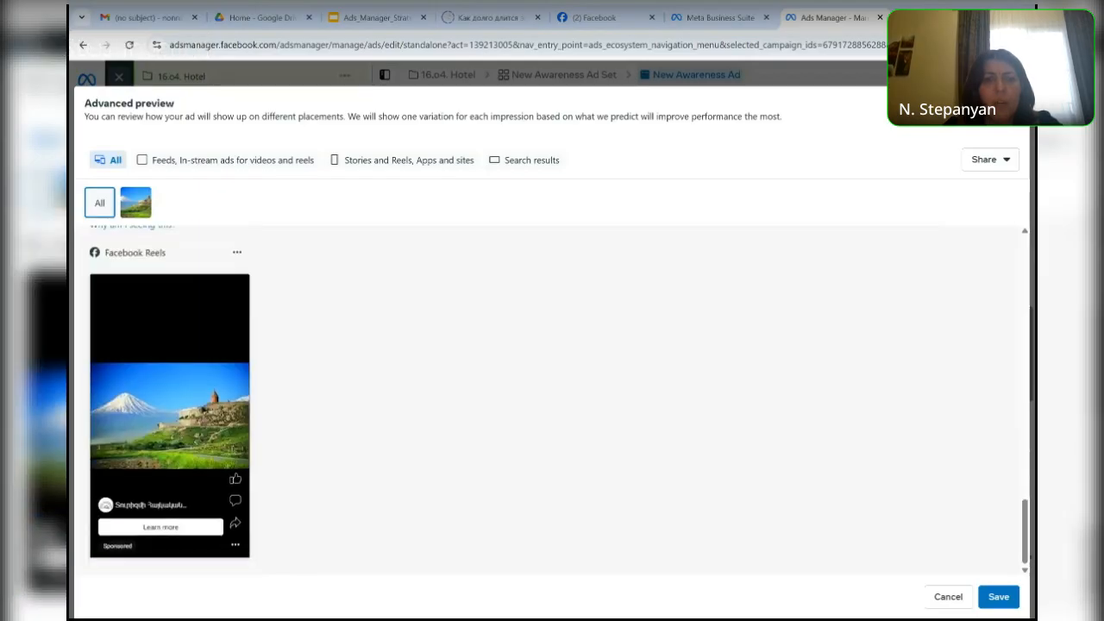
scroll(551, 400, up, 5)
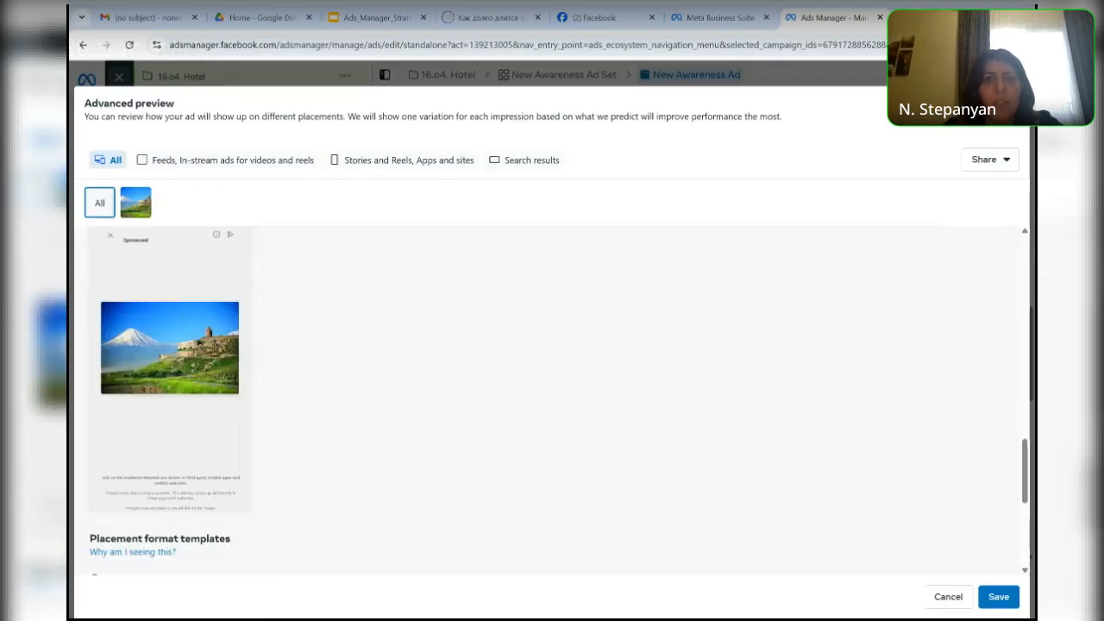
scroll(552, 400, up, 5)
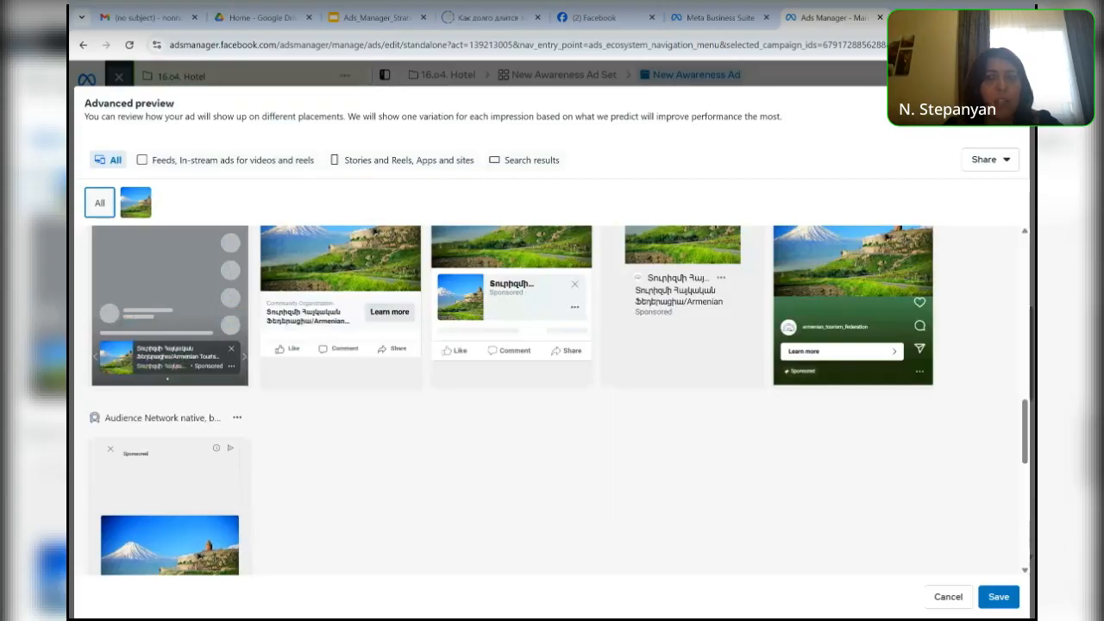
scroll(481, 240, up, 5)
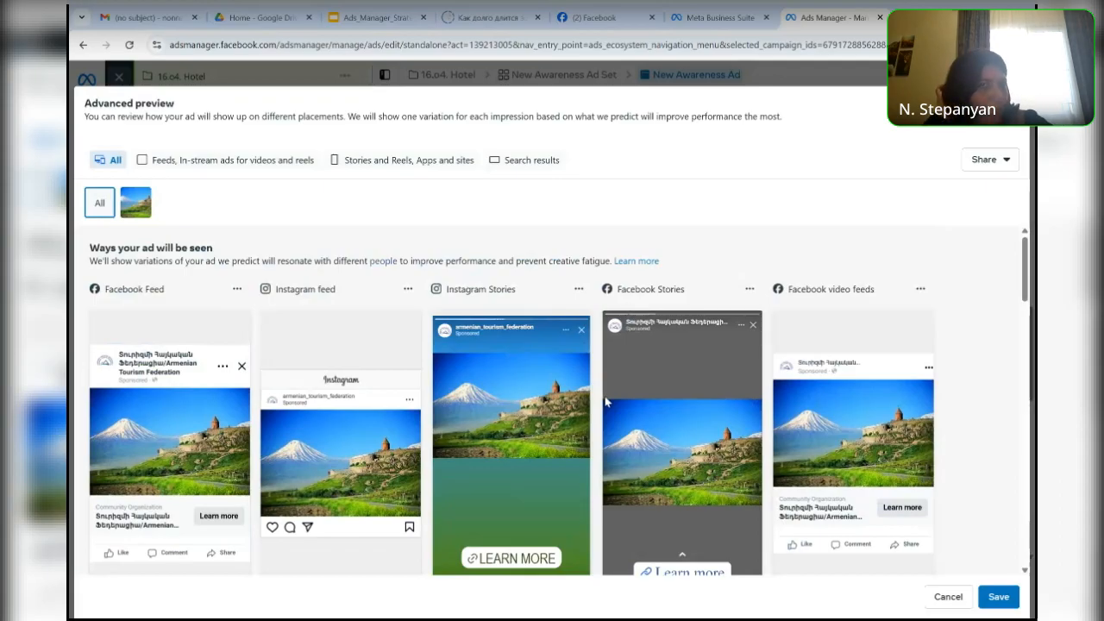
- Compare the ad previews by placement group: feeds and in-stream ads, Stories and Reels with apps and sites, and search results
click(195, 166)
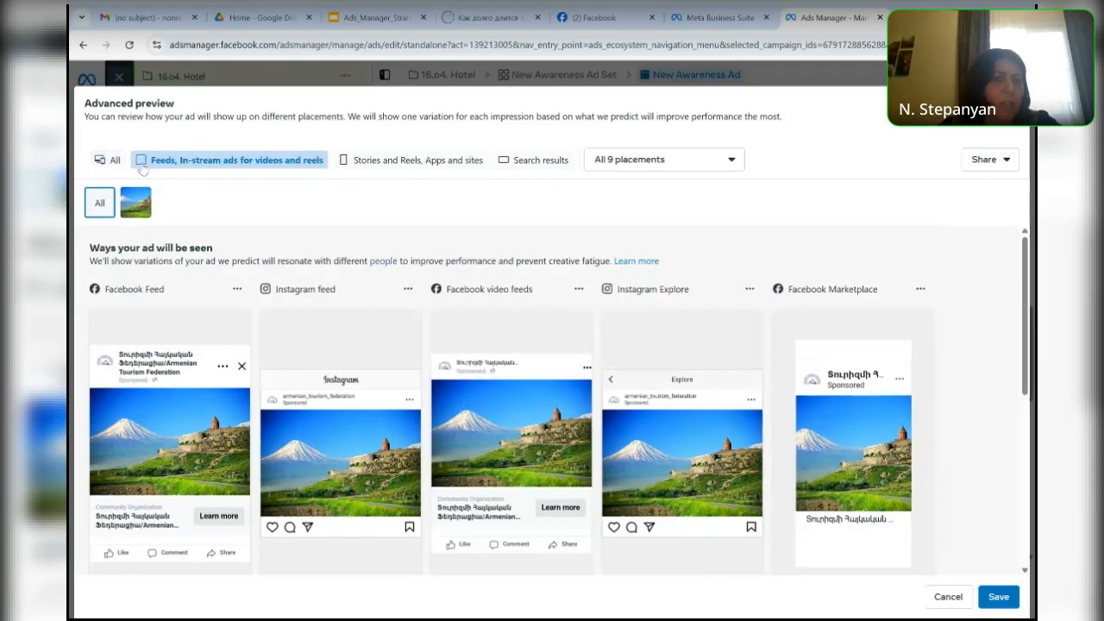
click(401, 161)
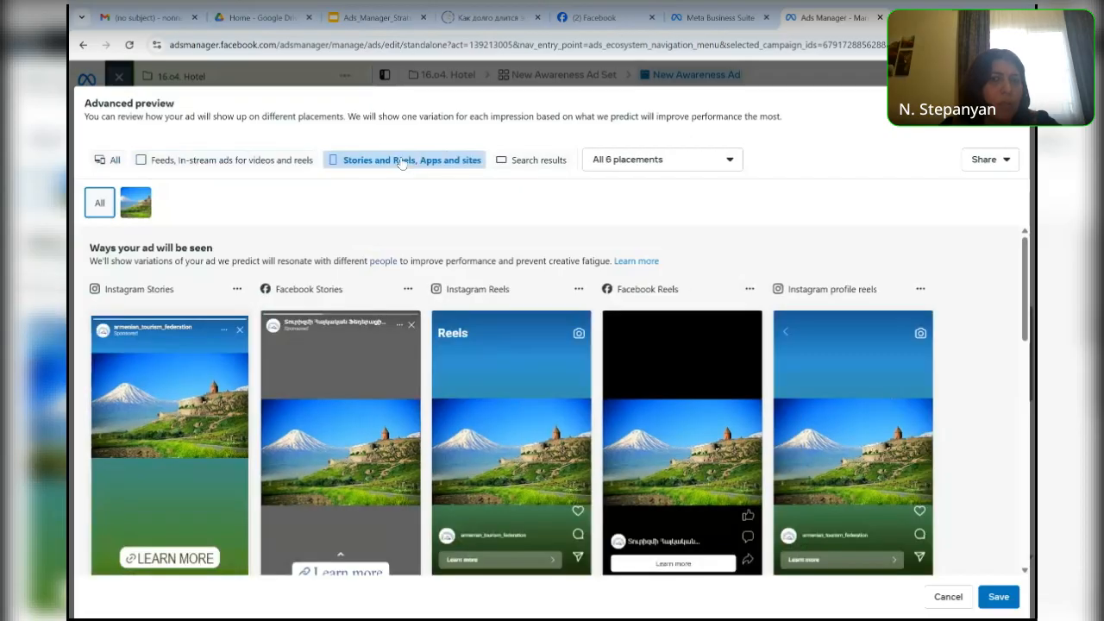
scroll(552, 397, down, 3)
scroll(545, 256, up, 4)
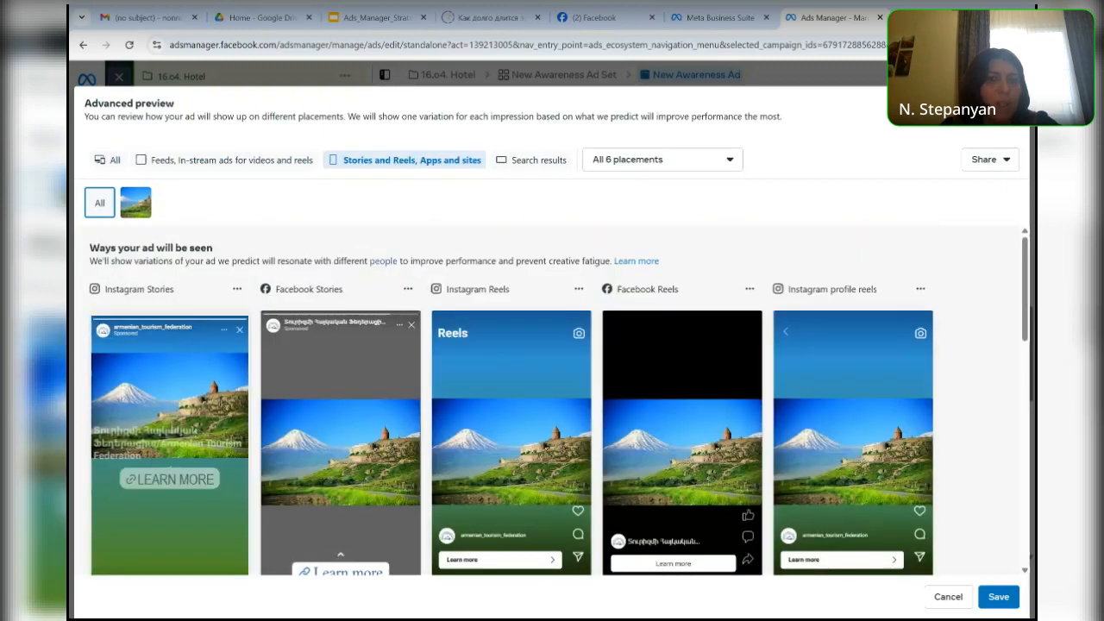
click(530, 160)
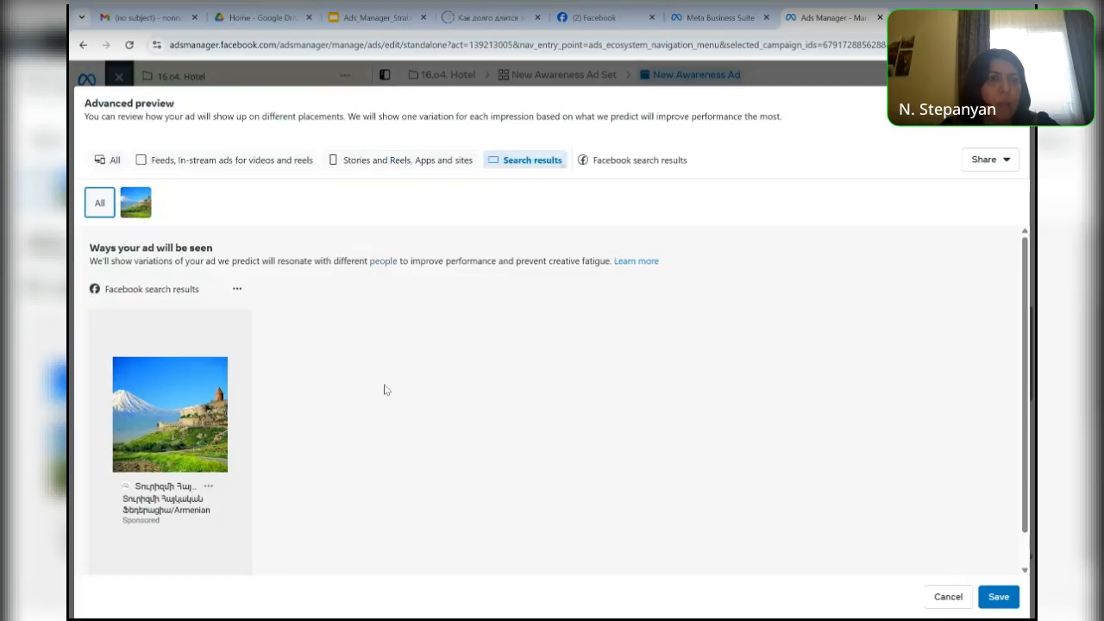
- Save the Advanced preview and turn off the option to add a website URL to the ad
click(1000, 604)
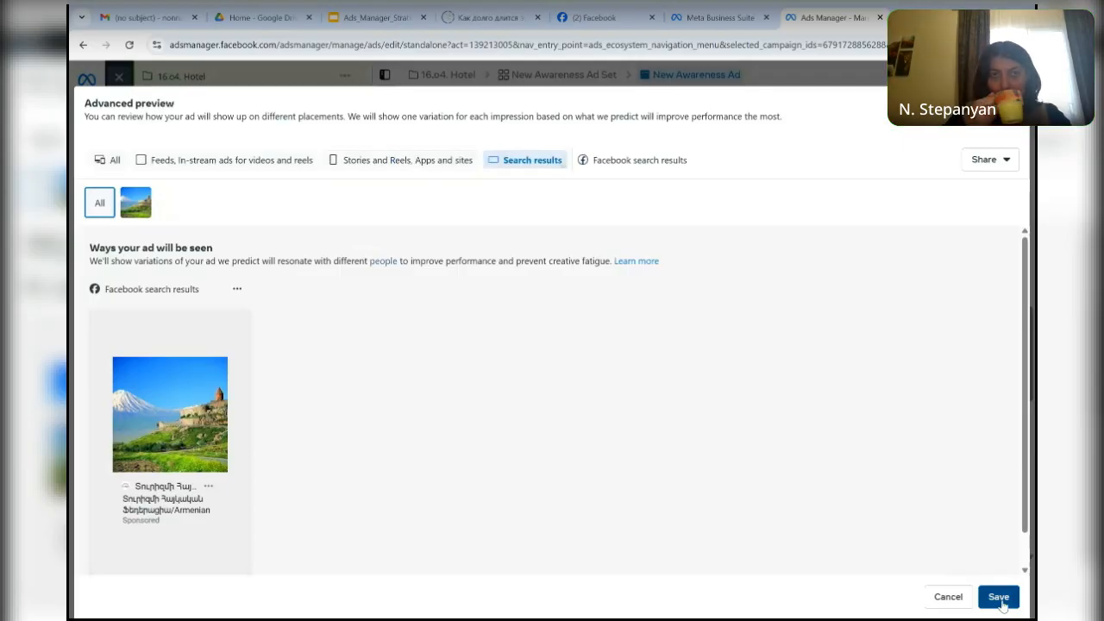
click(1000, 604)
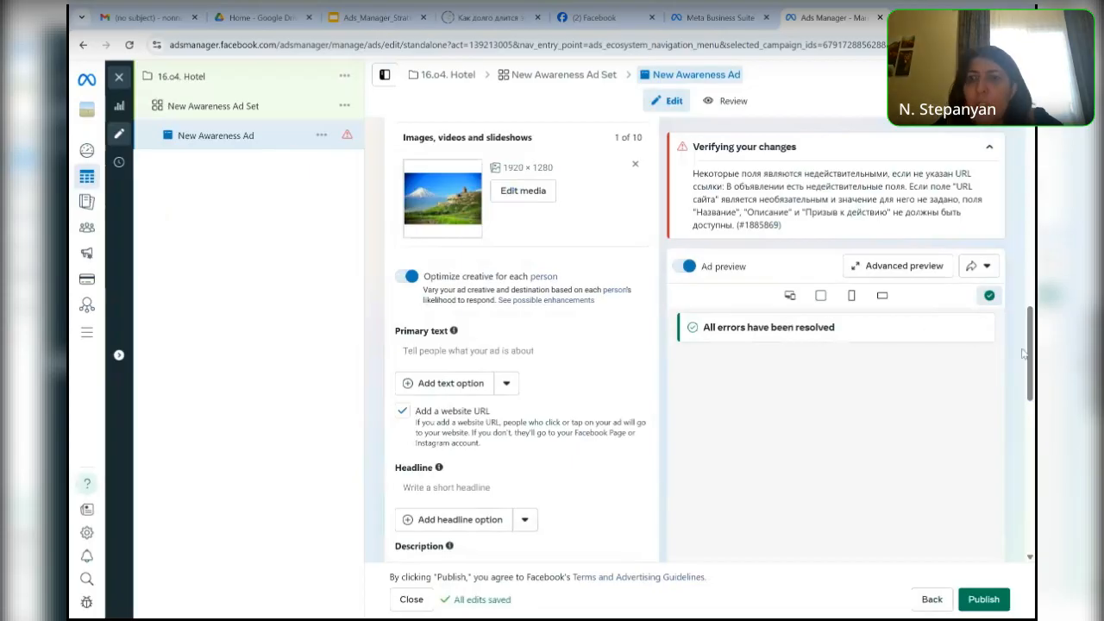
scroll(1028, 357, down, 2)
scroll(1026, 358, up, 2)
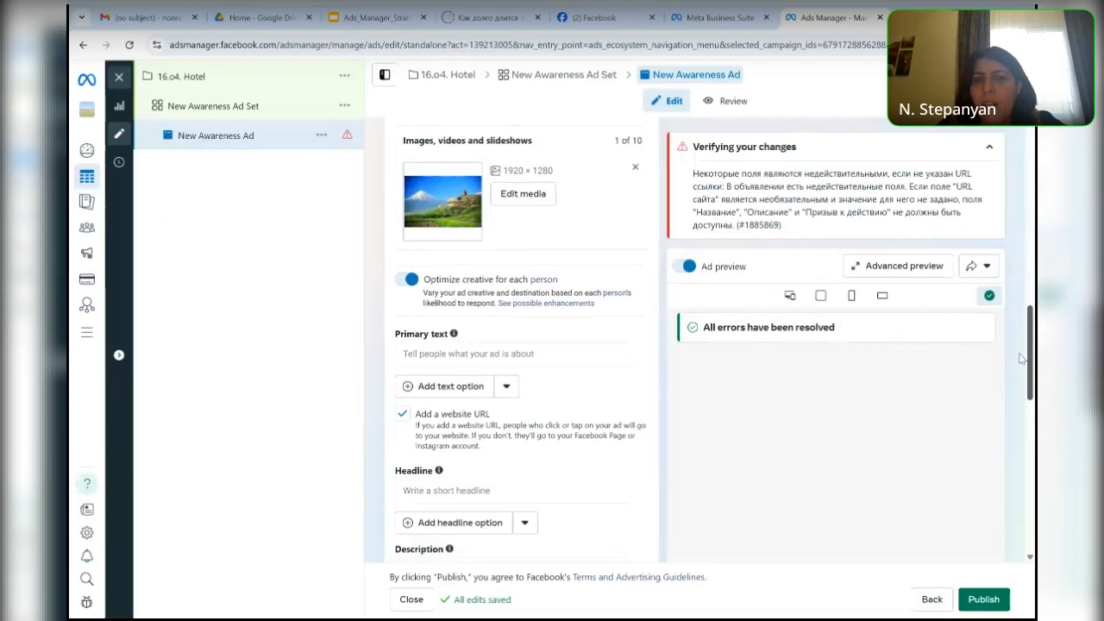
scroll(1020, 362, down, 1)
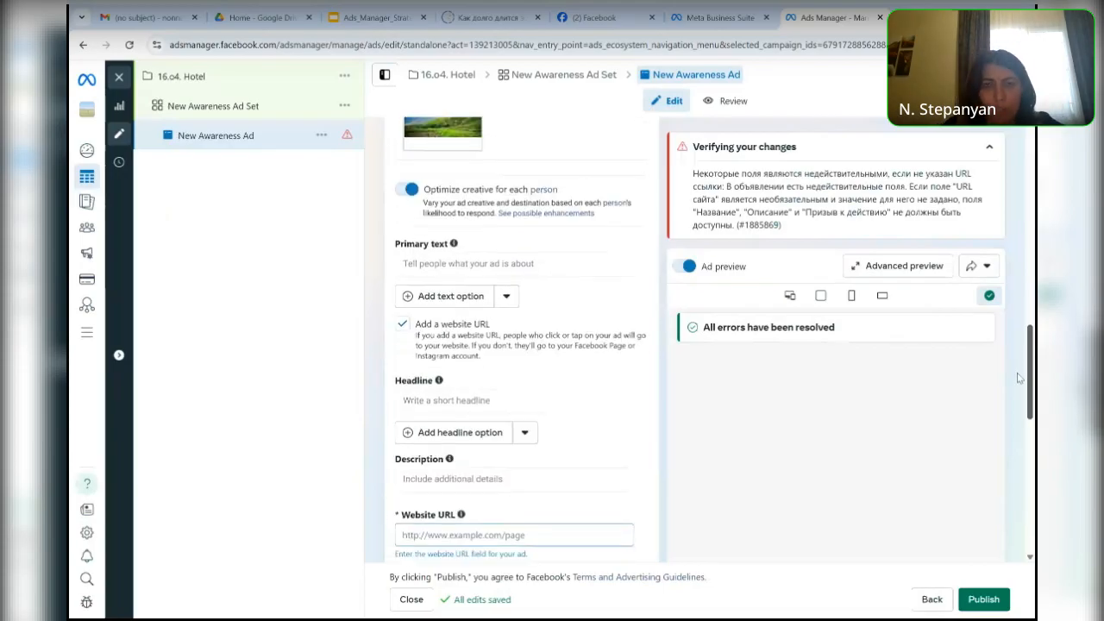
scroll(1017, 379, down, 1)
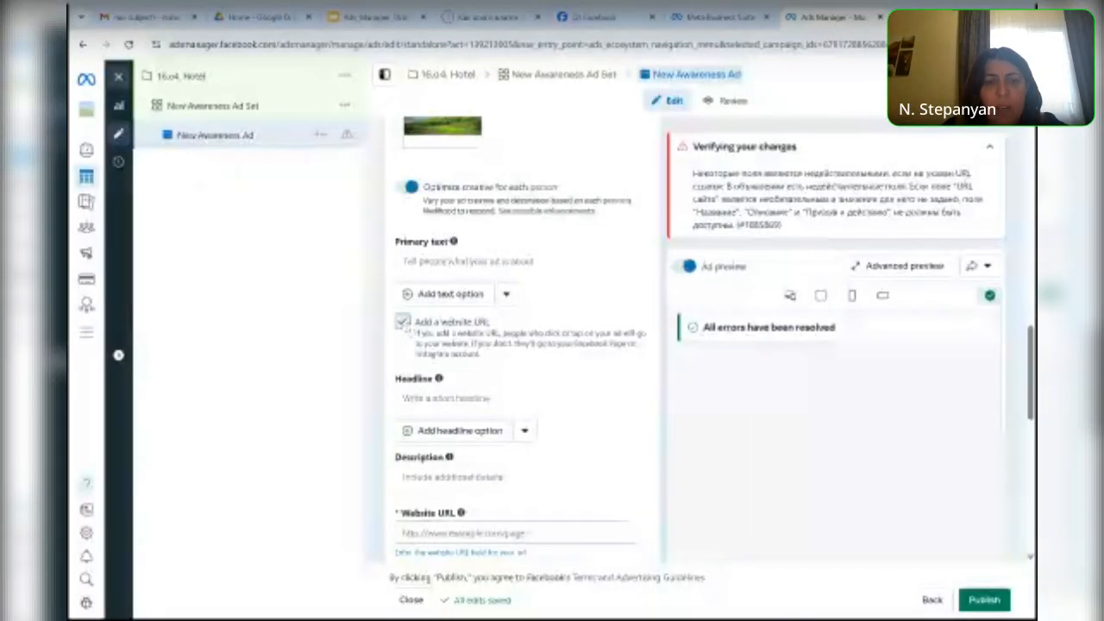
click(402, 322)
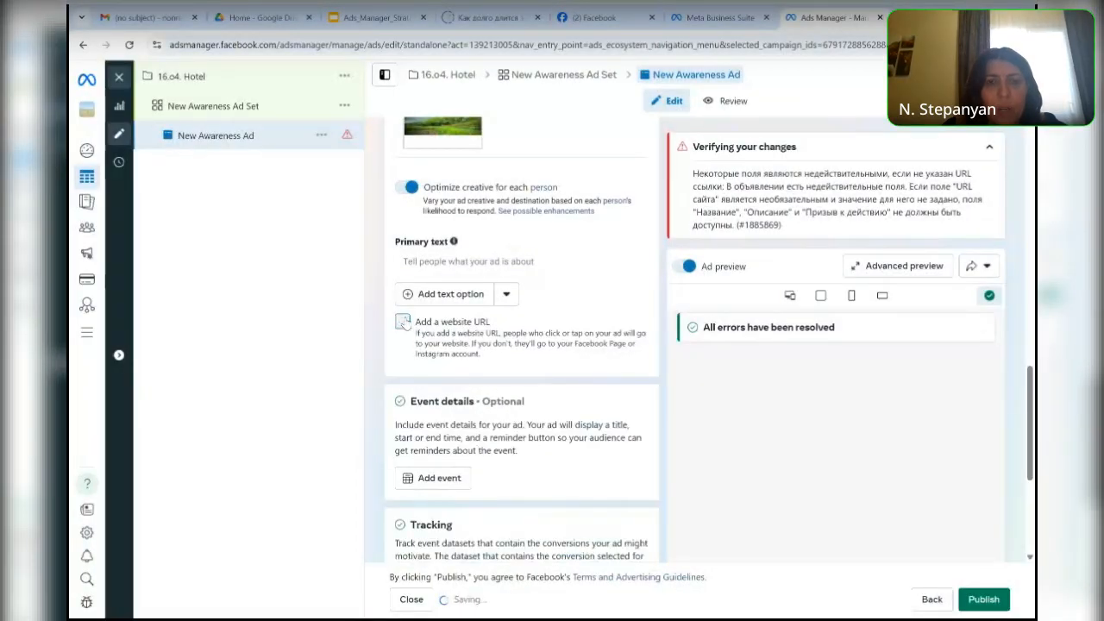
click(402, 323)
click(404, 323)
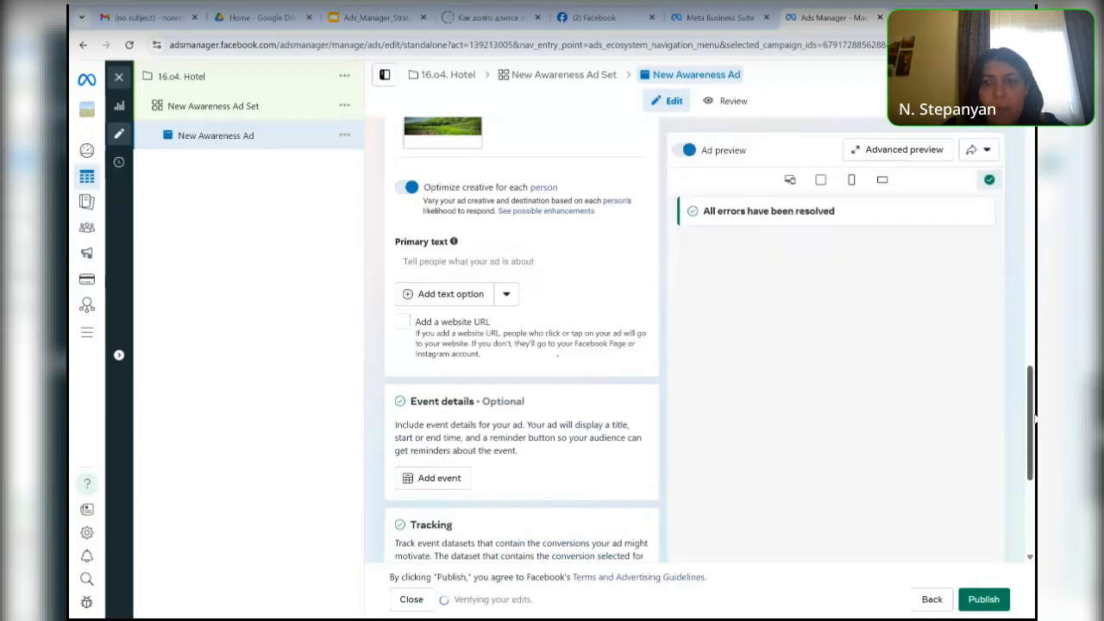
- Enter "Book Our Hotel" as the ad's primary text
drag(1033, 418, 1000, 352)
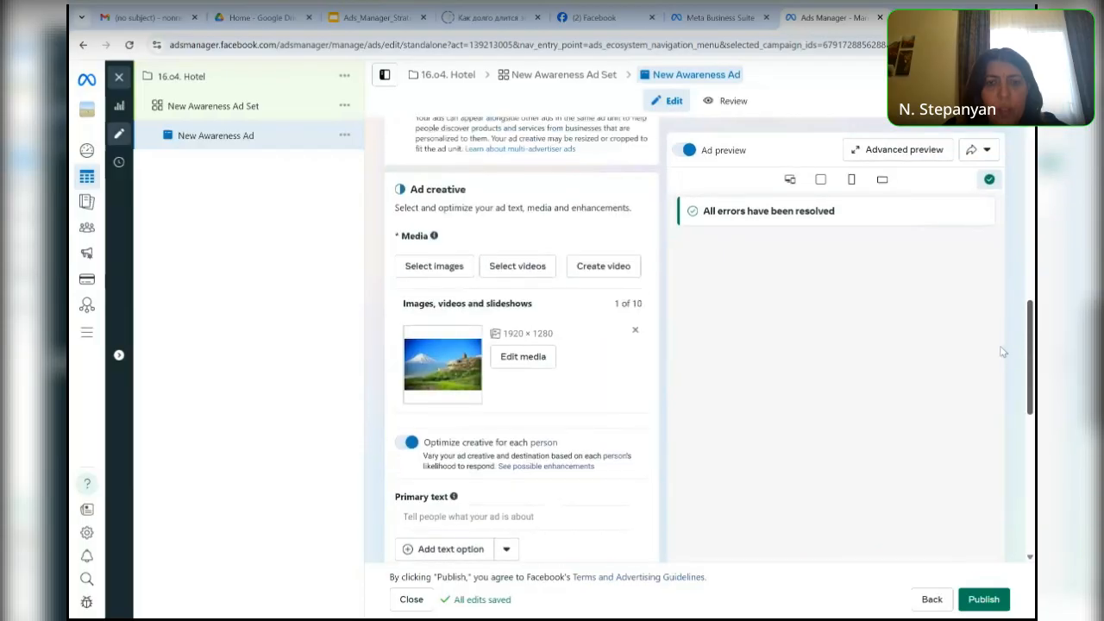
scroll(1003, 352, up, 1)
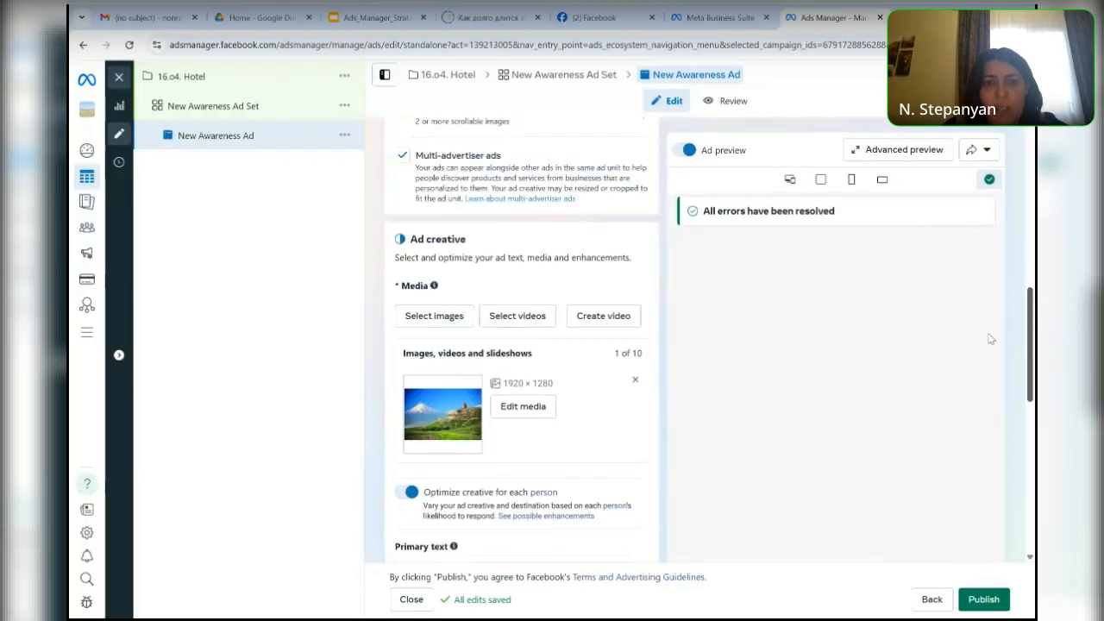
scroll(990, 339, down, 4)
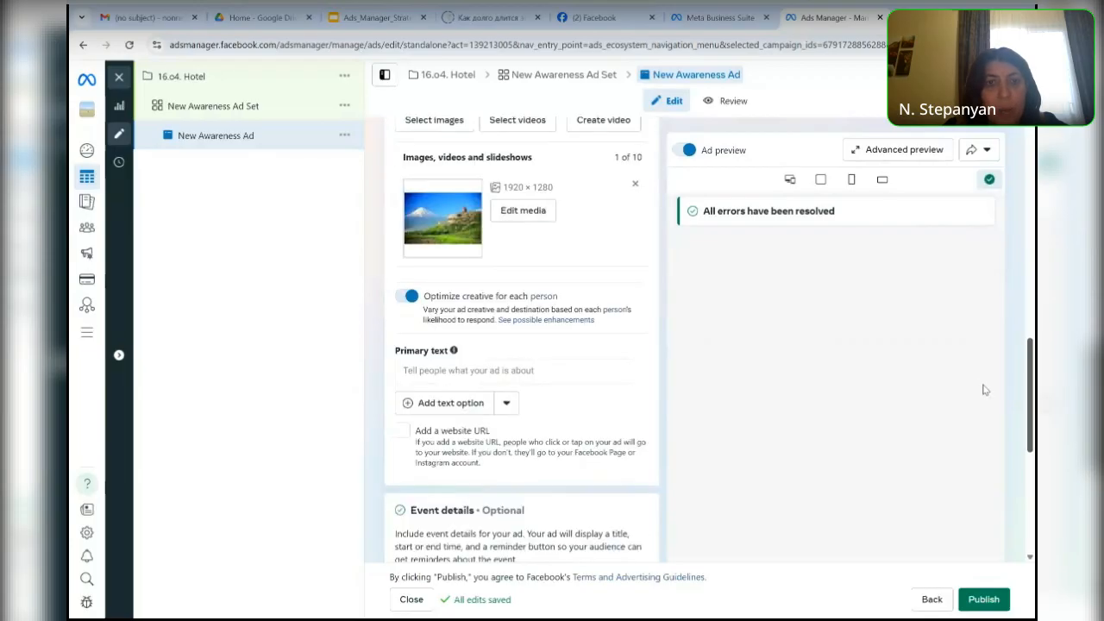
click(426, 258)
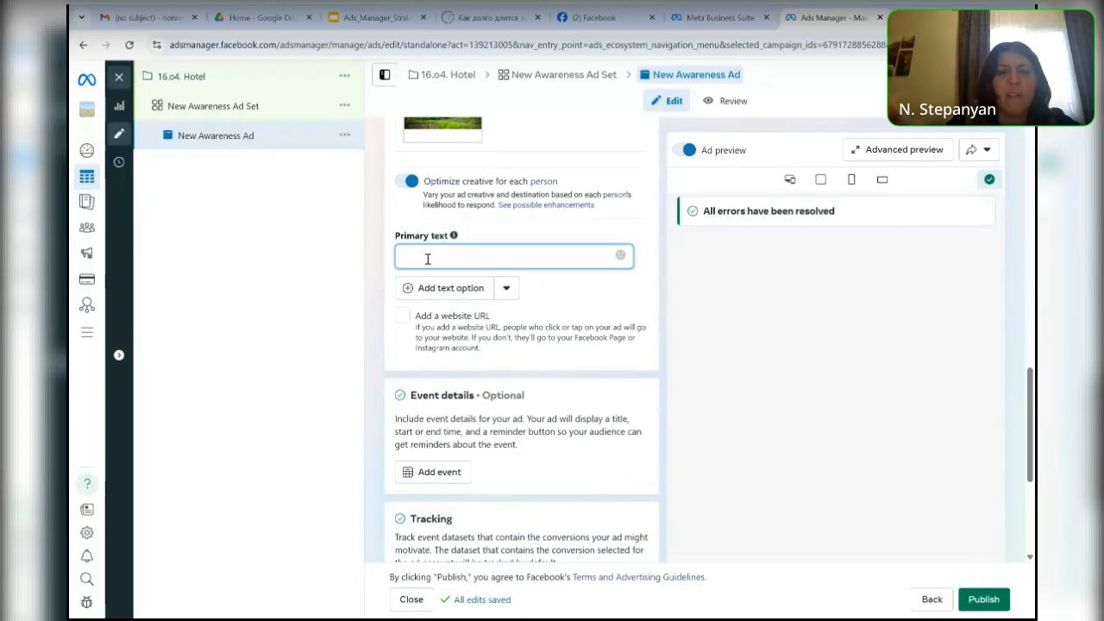
text(Book)
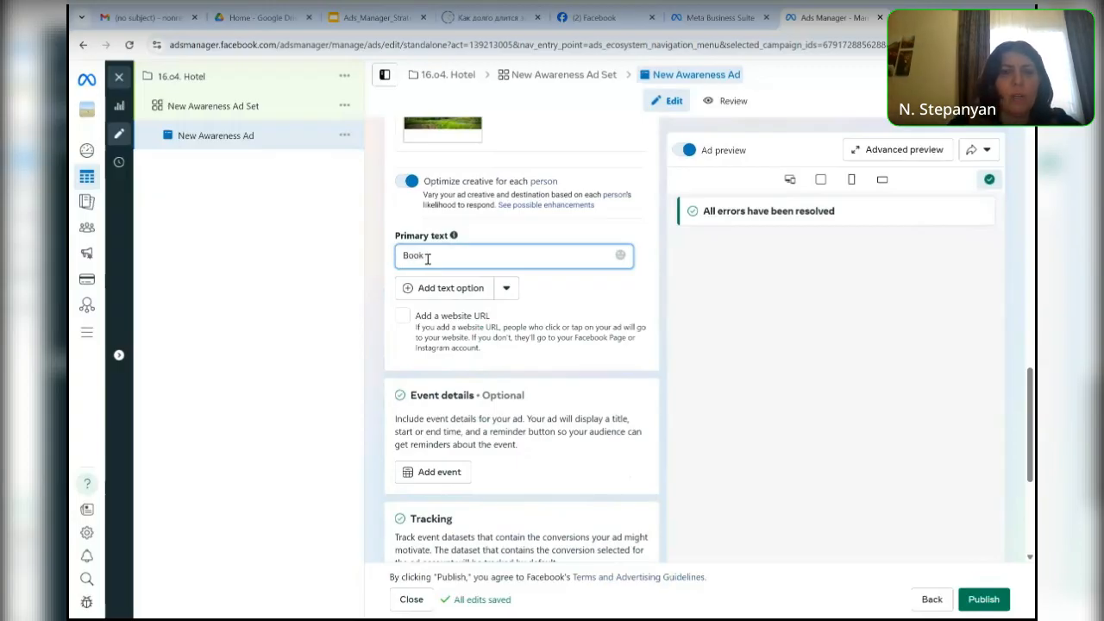
text( Our)
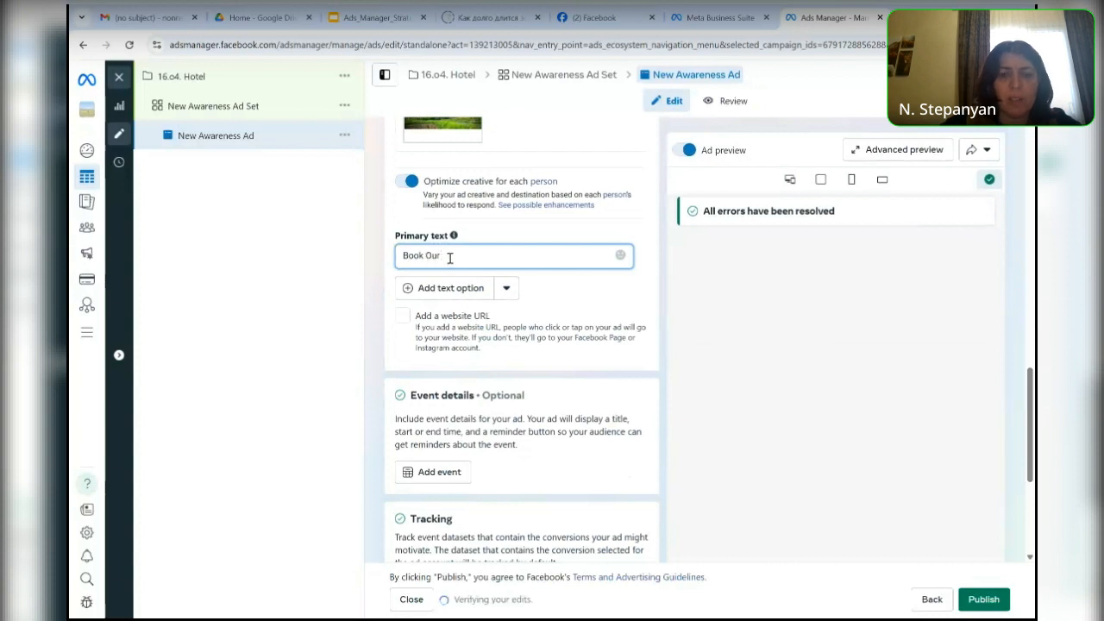
text( otel)
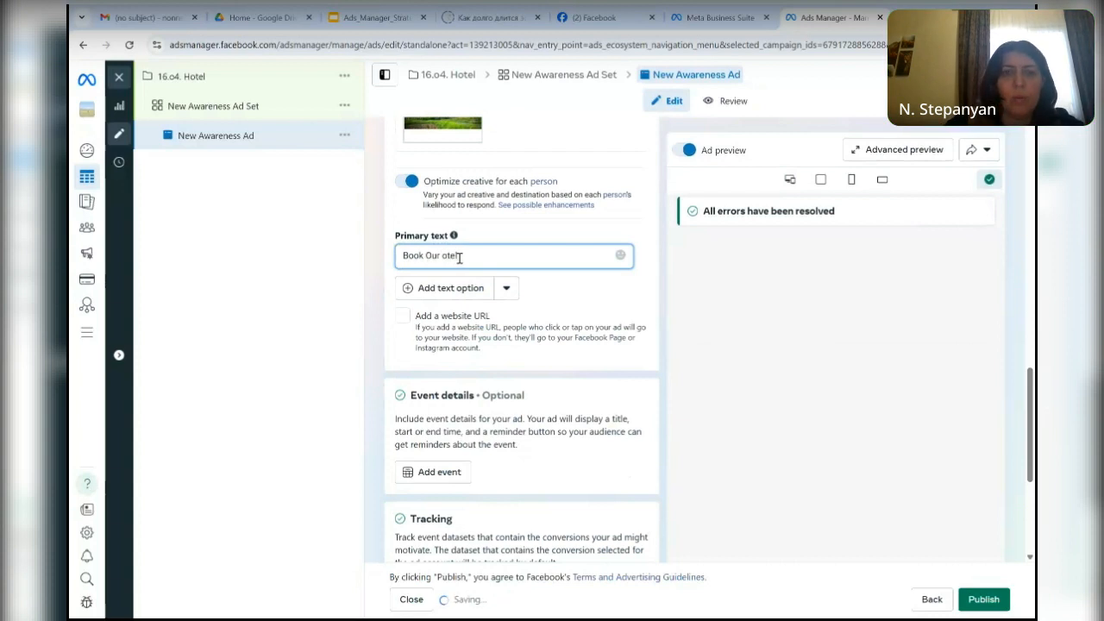
key(BackSpace)
key(BackSpace)
key(BackSpace)
key(BackSpace)
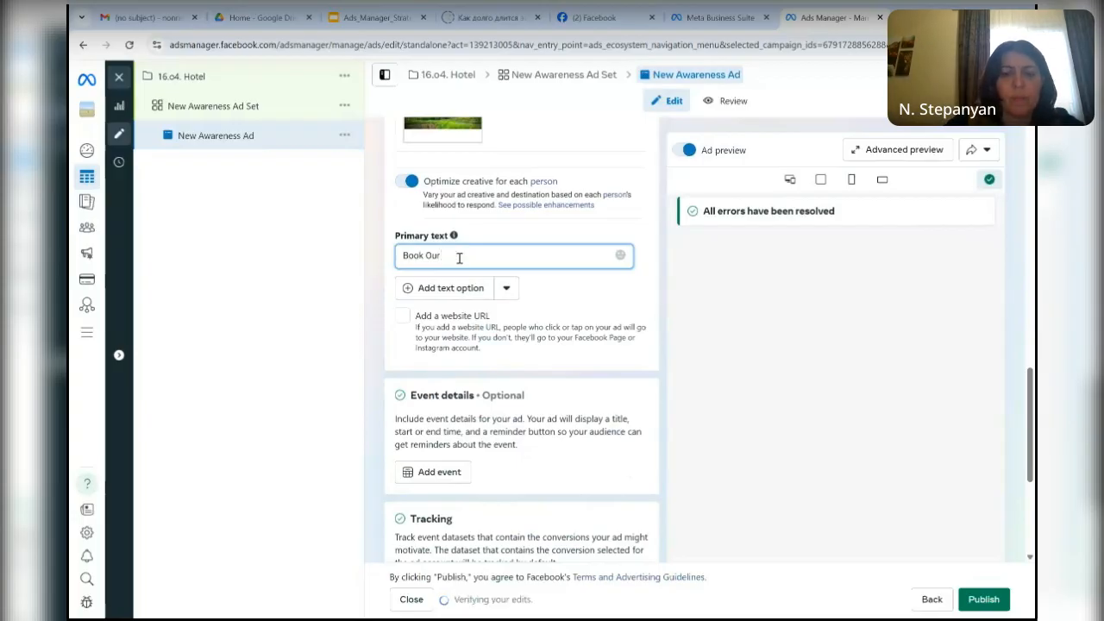
text(HH)
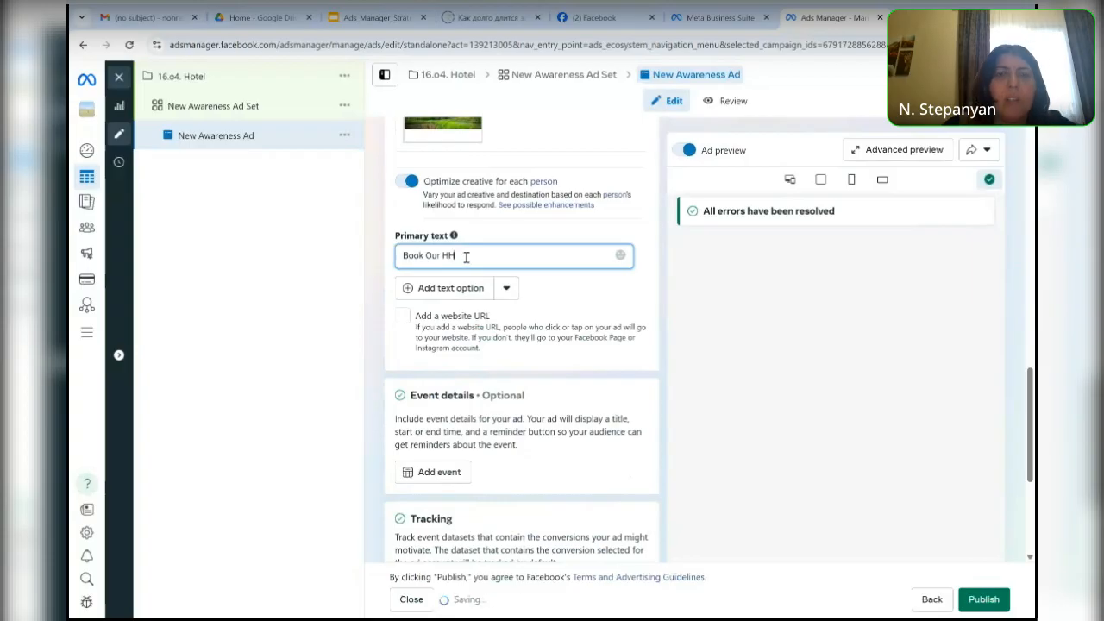
key(BackSpace)
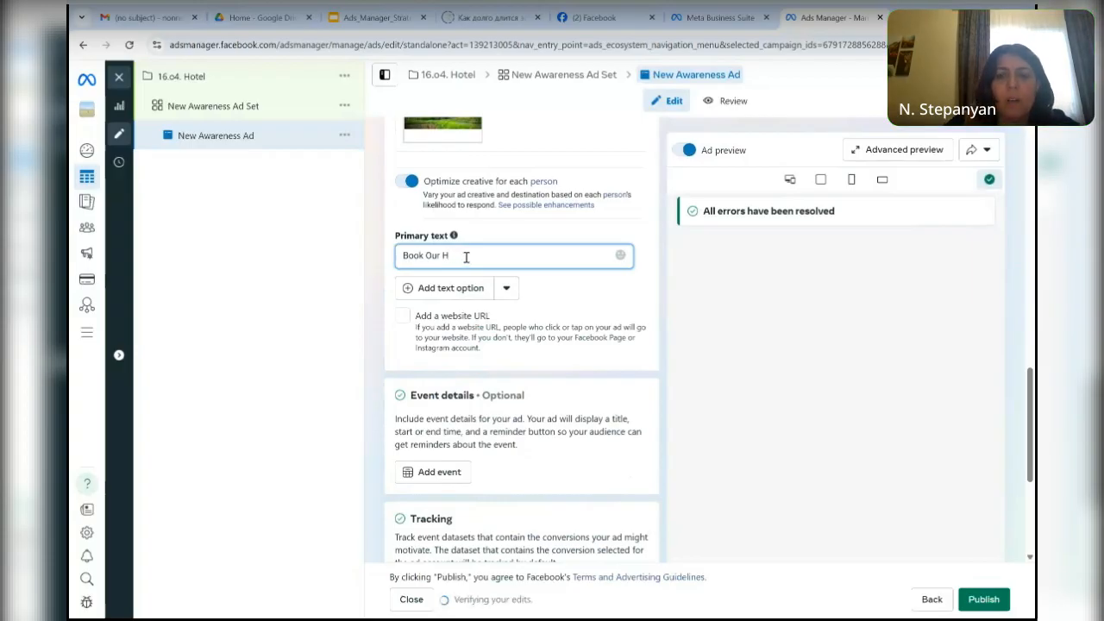
text(o)
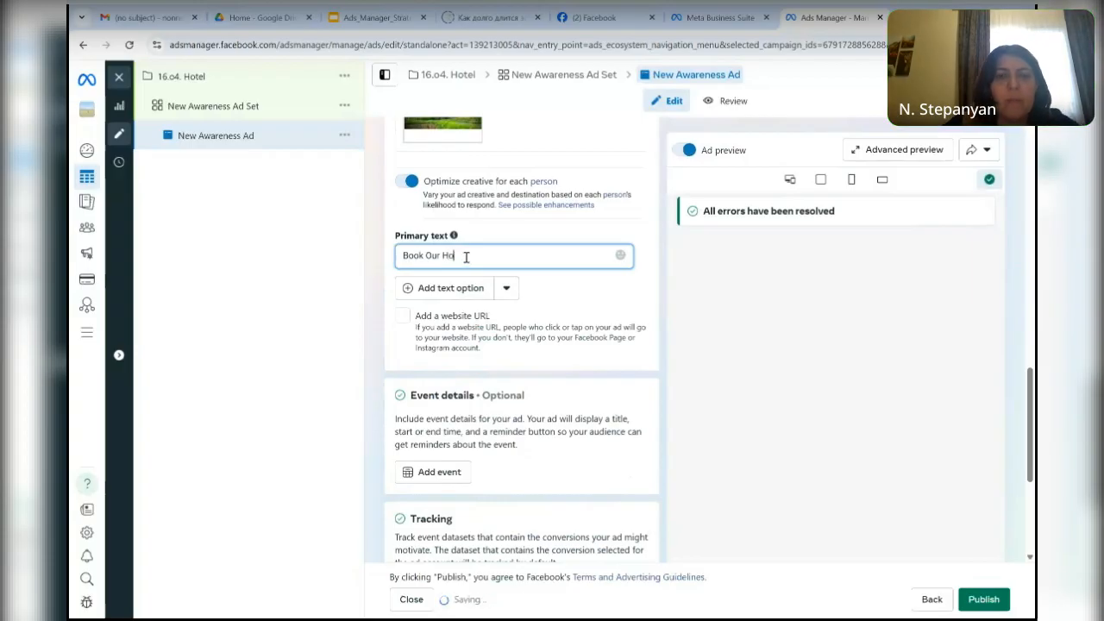
text(tel)
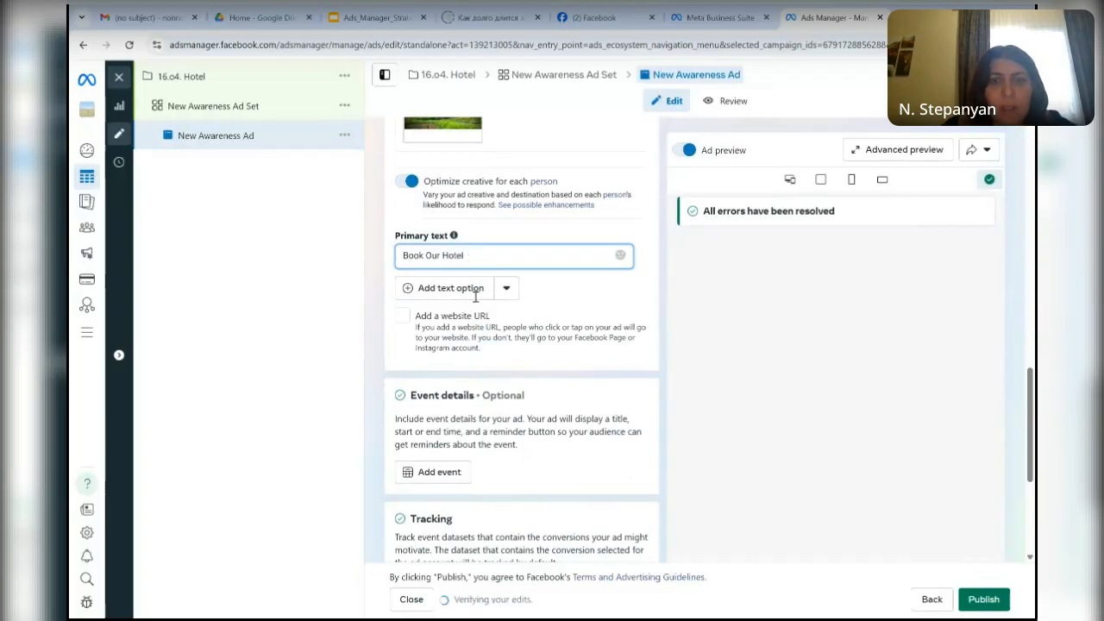
- Add two more primary text options and enter "Best Hotel" as the second one
click(466, 290)
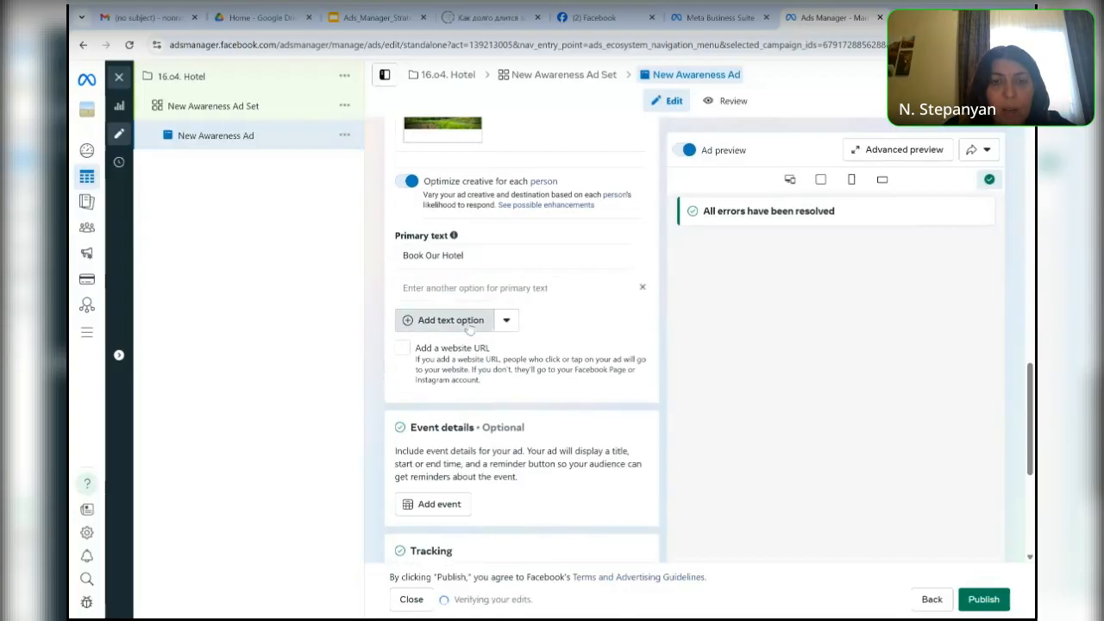
click(467, 324)
click(457, 287)
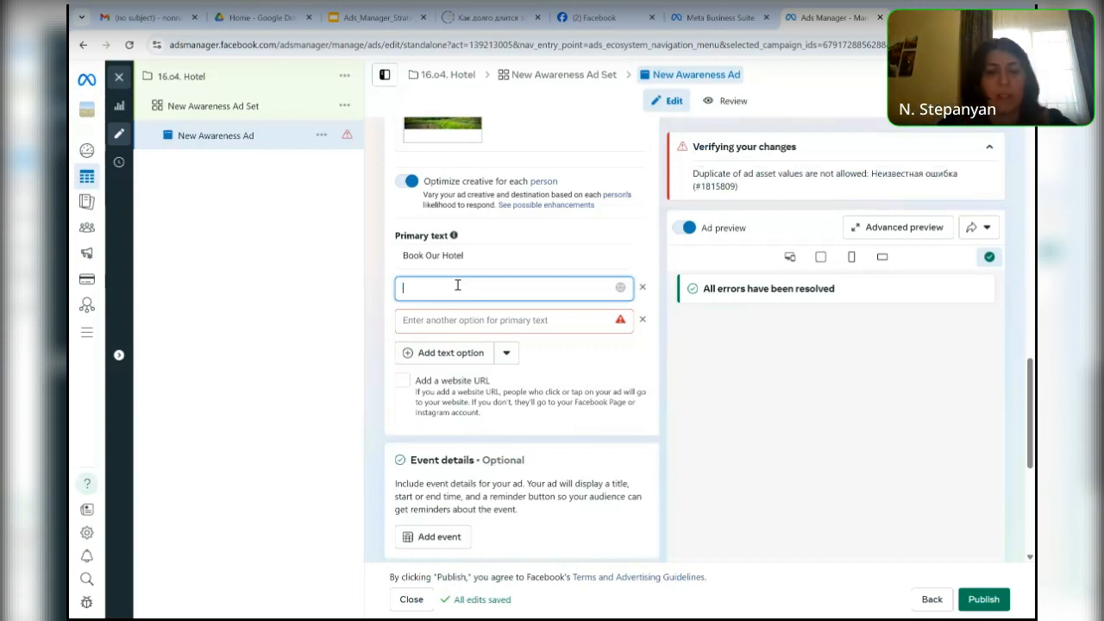
text(Best Hotel)
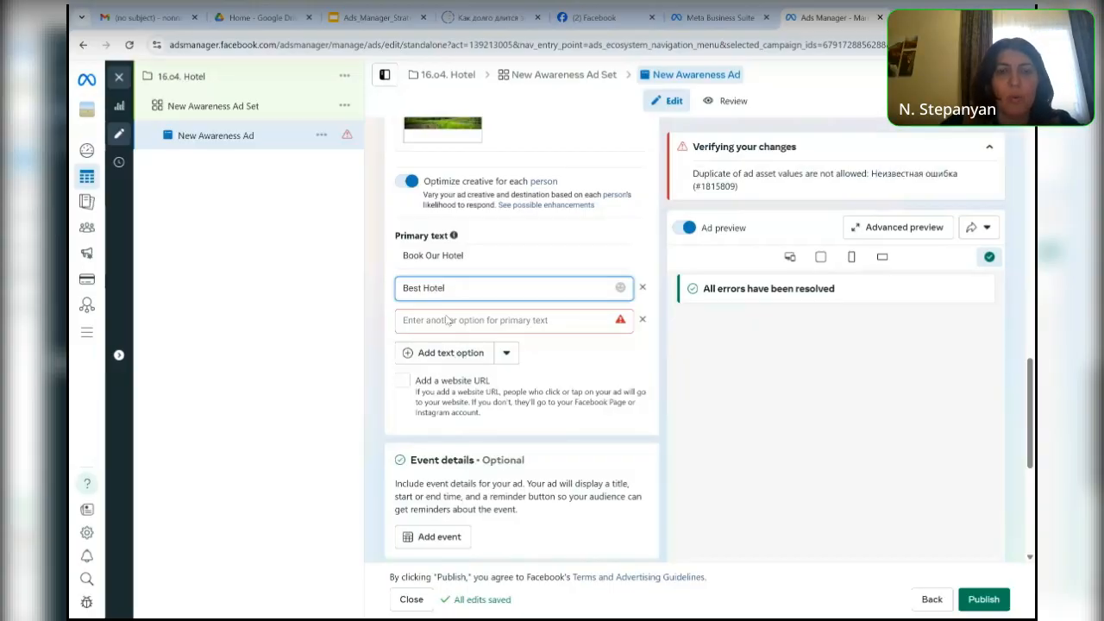
- Enter "Dilijan Hotel 55000 AMD" as the third primary text option and add another empty option
click(431, 320)
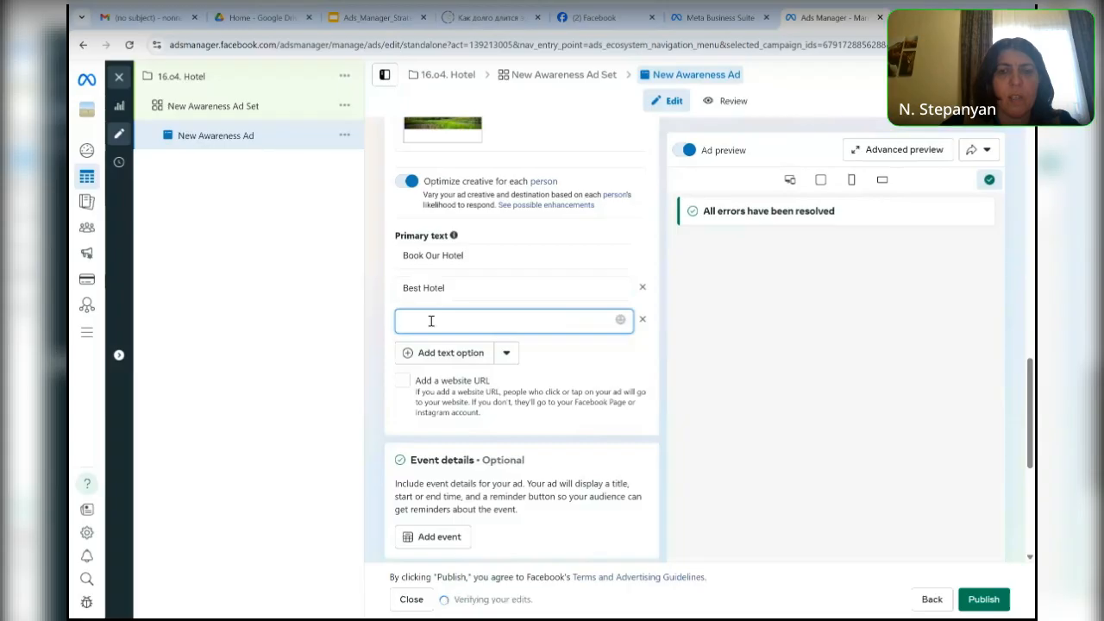
text(D)
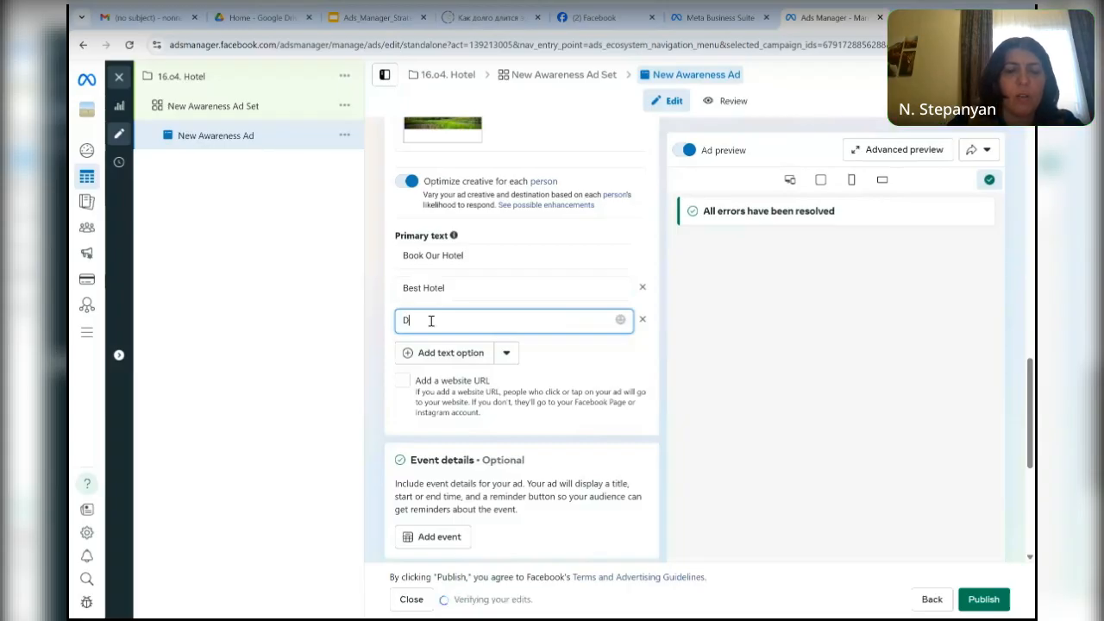
text(ilijan)
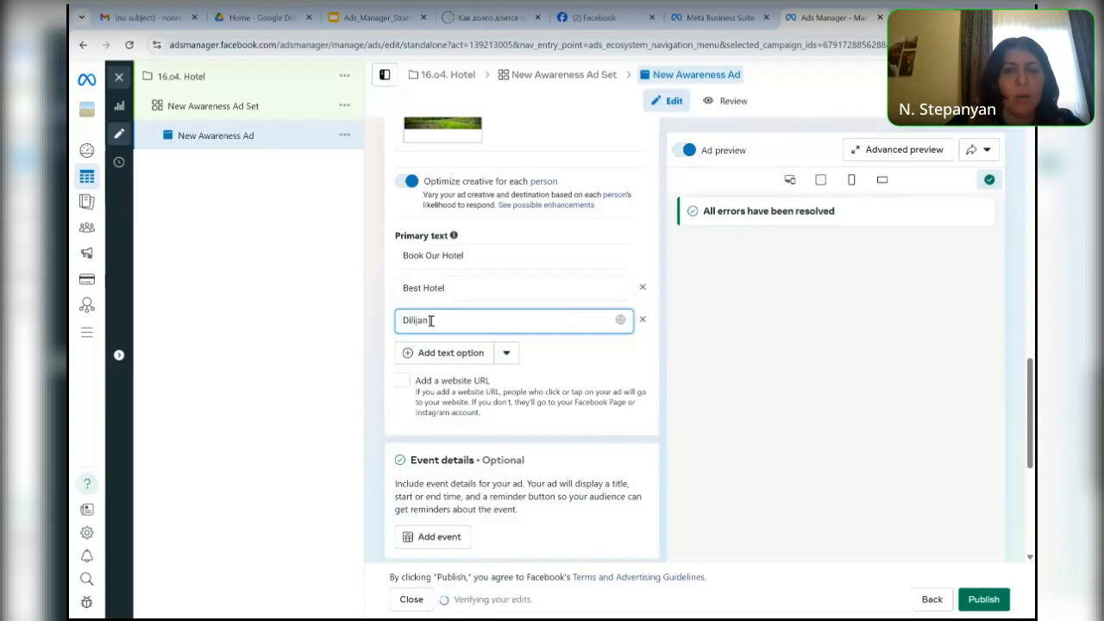
text( Hotel)
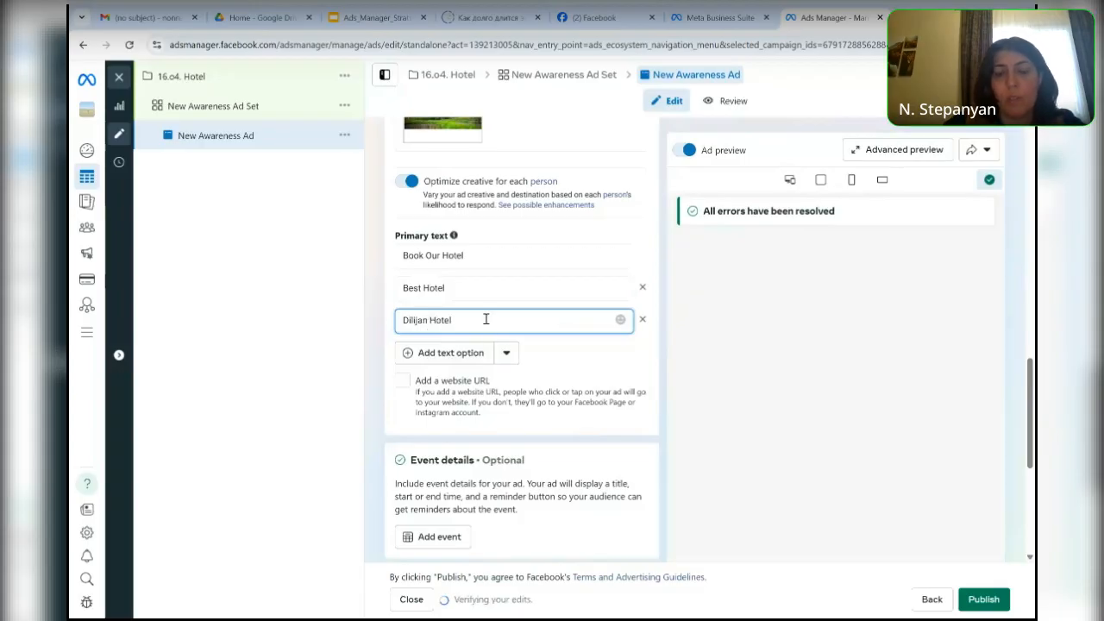
text(55)
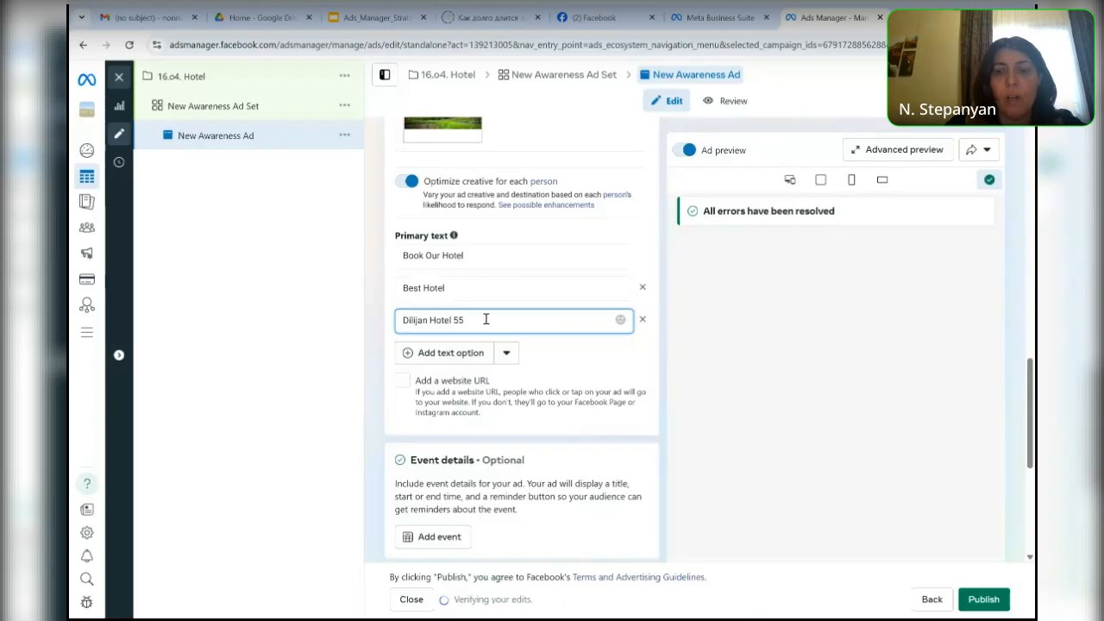
text(00)
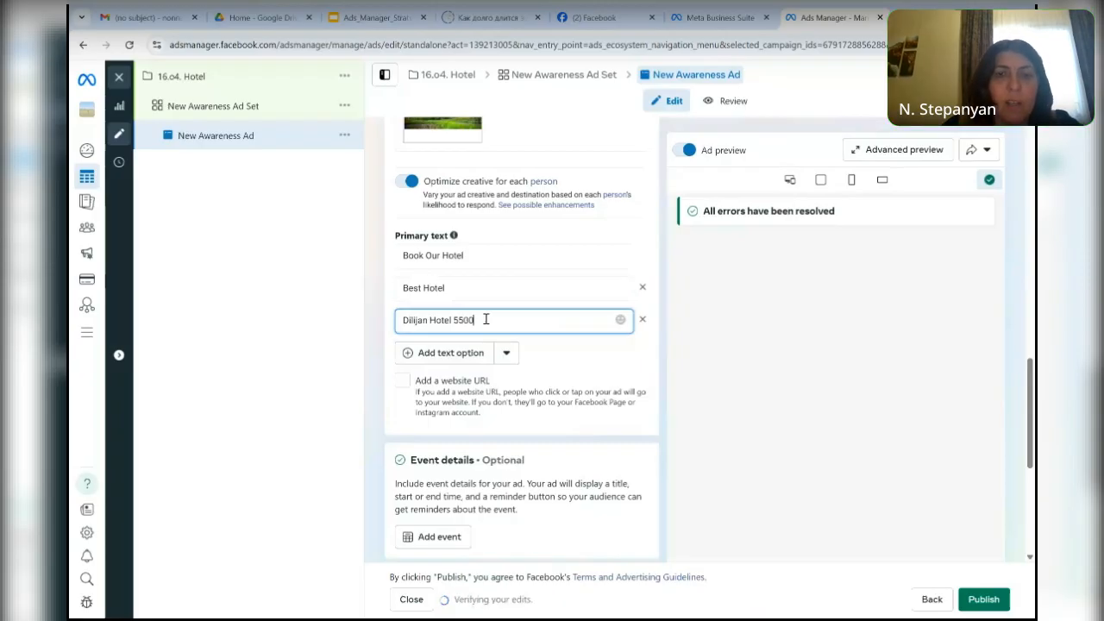
text(0)
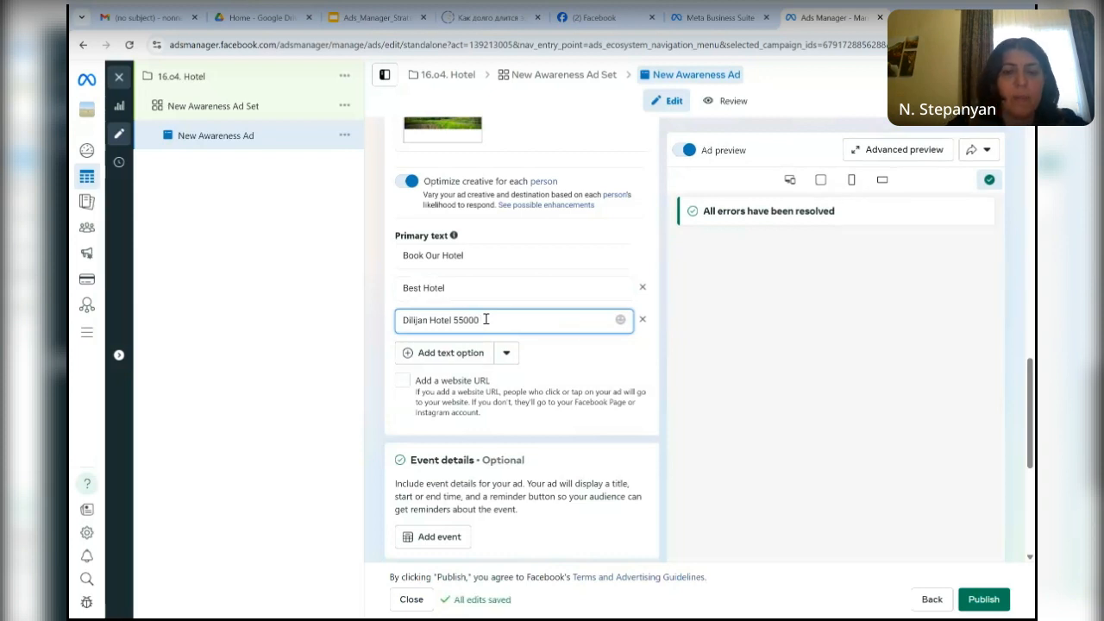
text( MD)
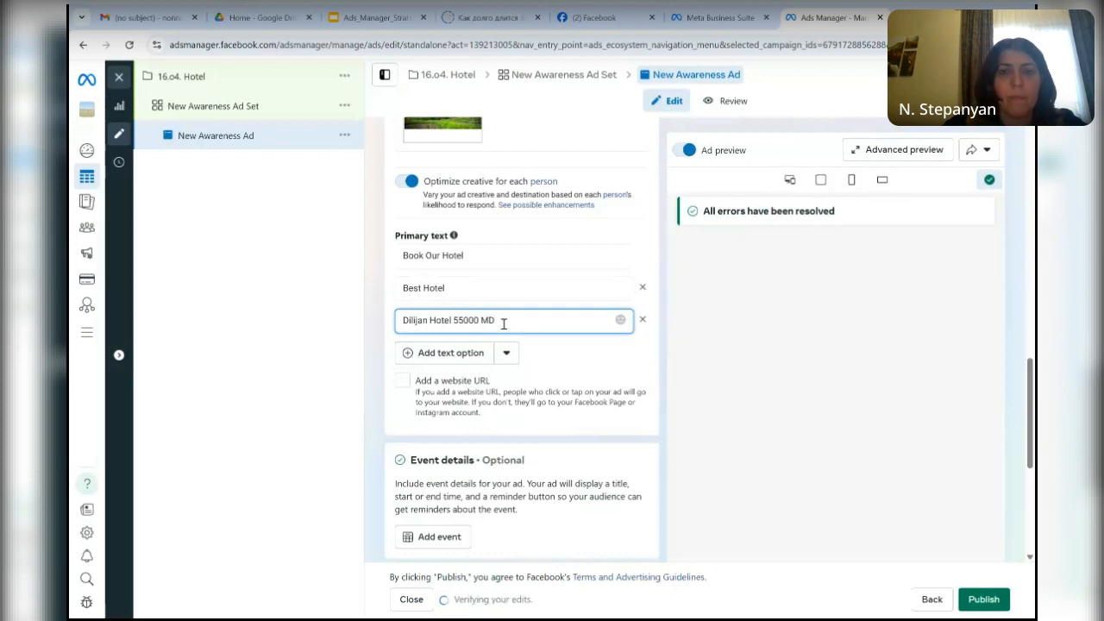
key(BackSpace)
key(BackSpace)
key(BackSpace)
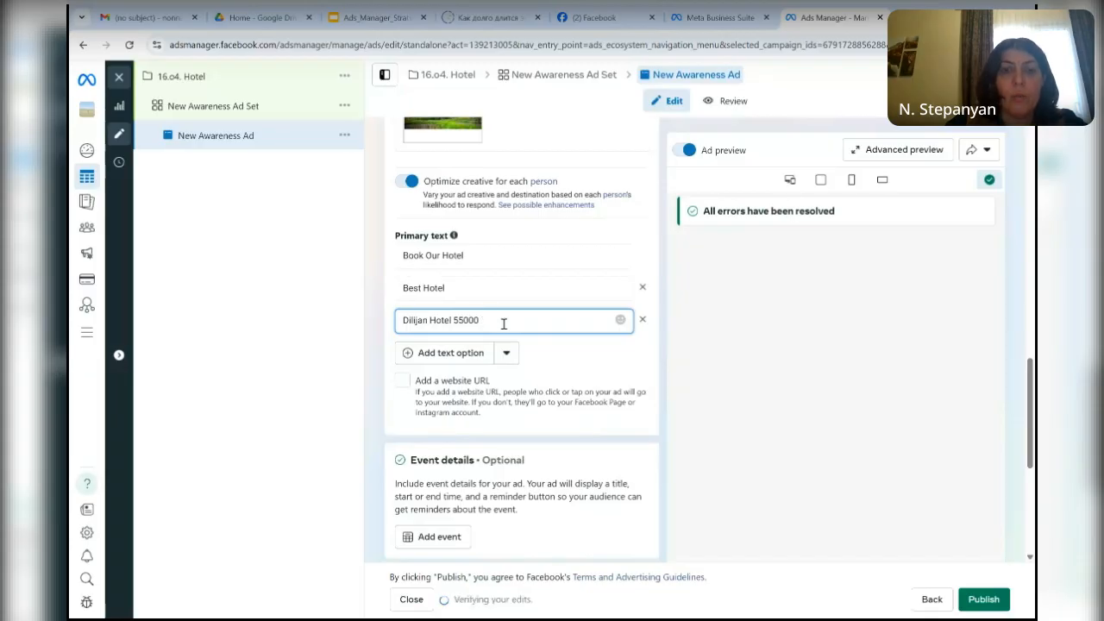
text(M)
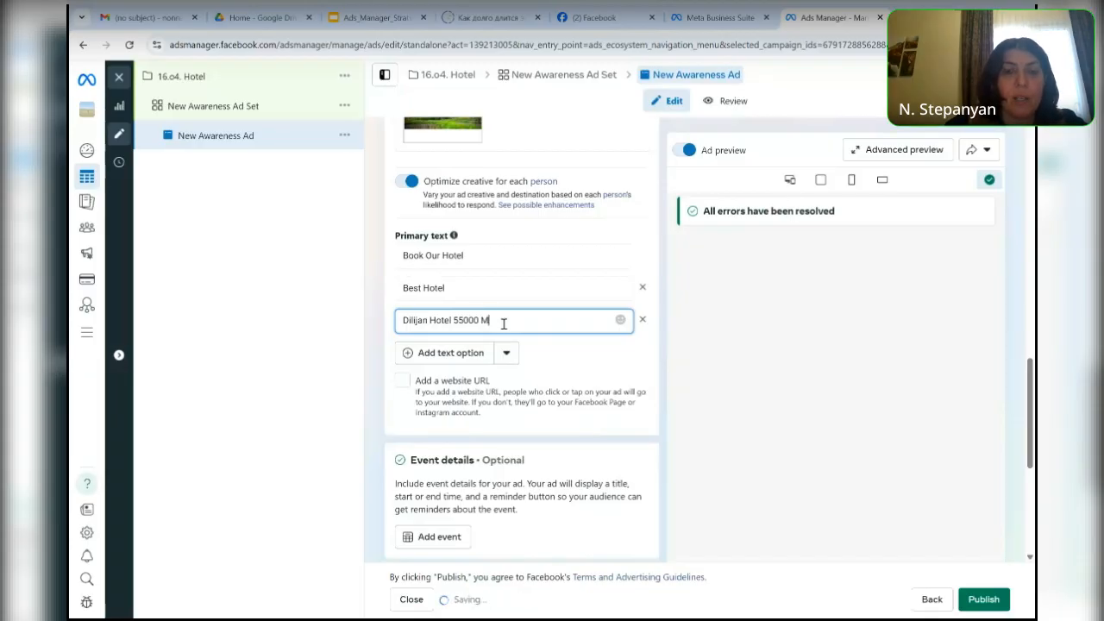
key(BackSpace)
key(BackSpace)
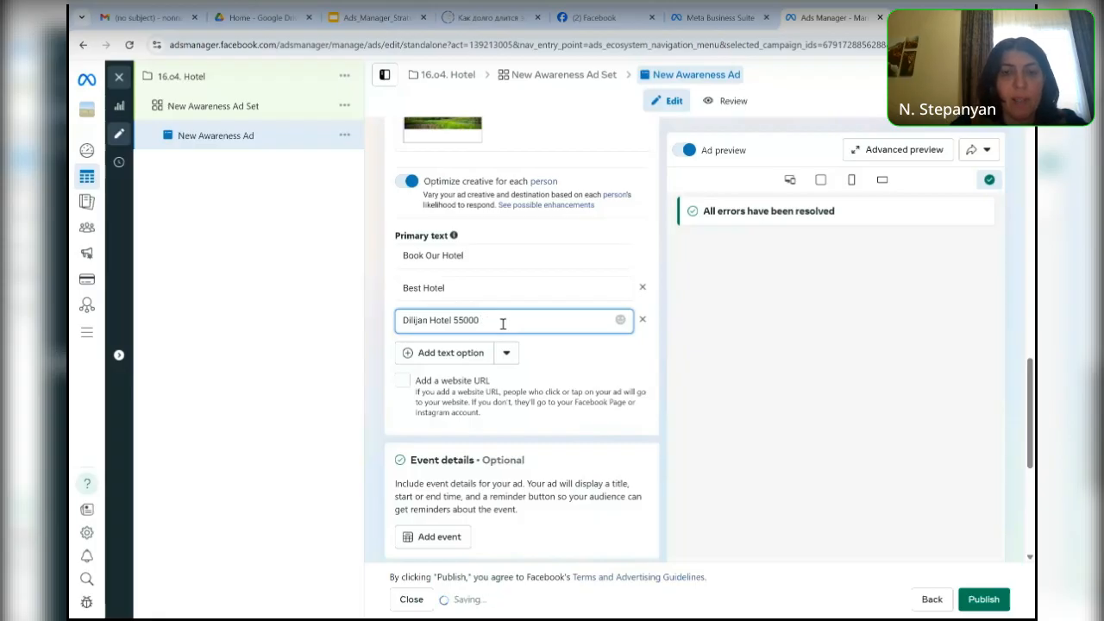
text(AA)
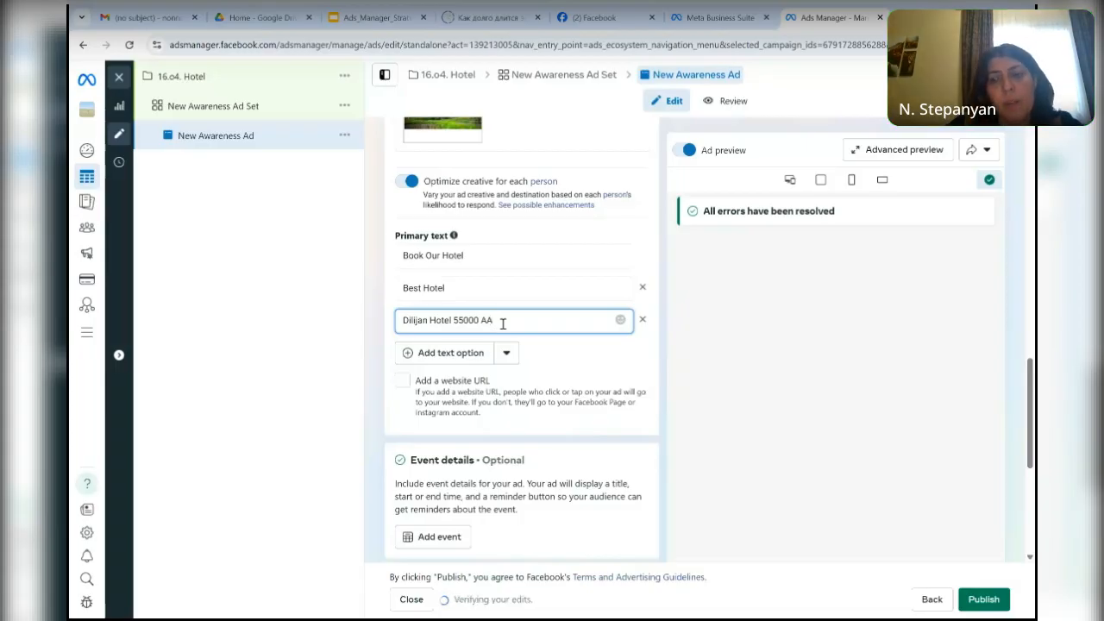
key(BackSpace)
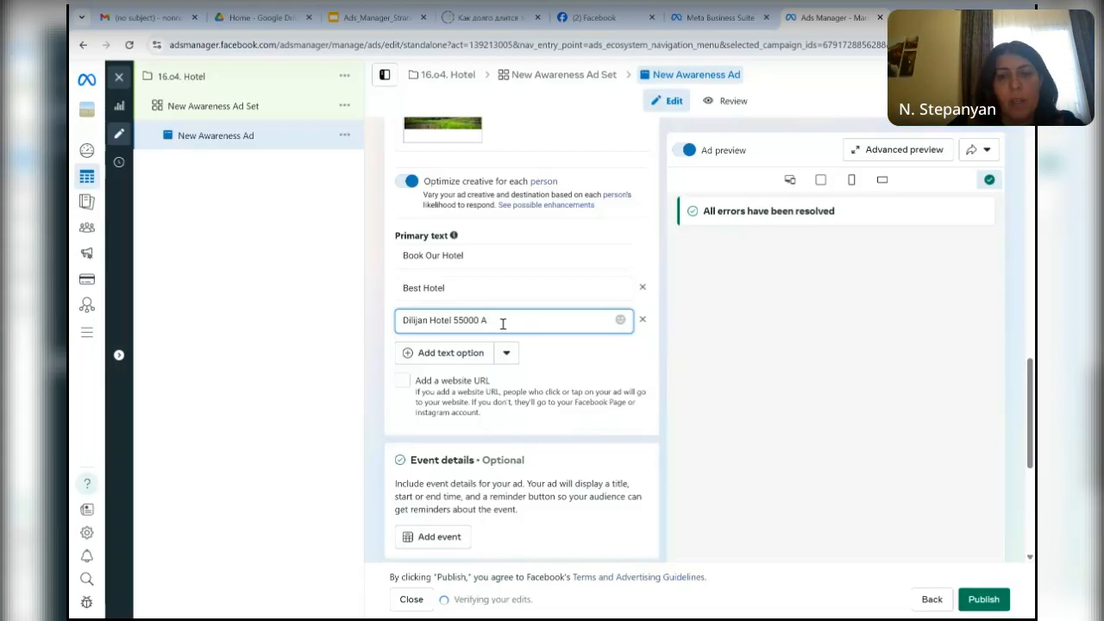
text(MM)
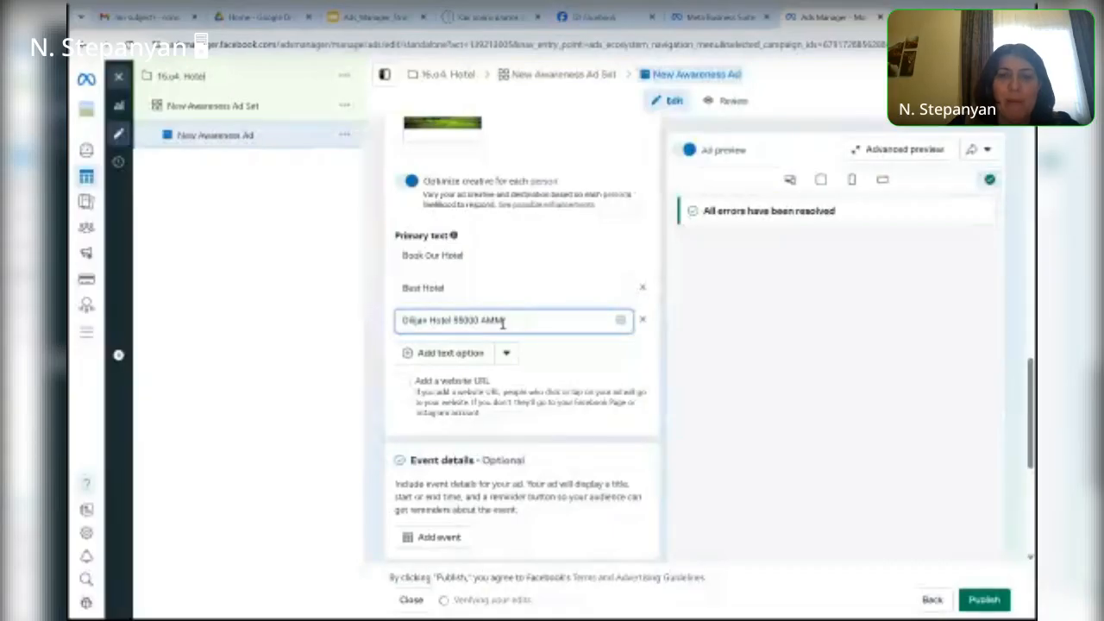
key(BackSpace)
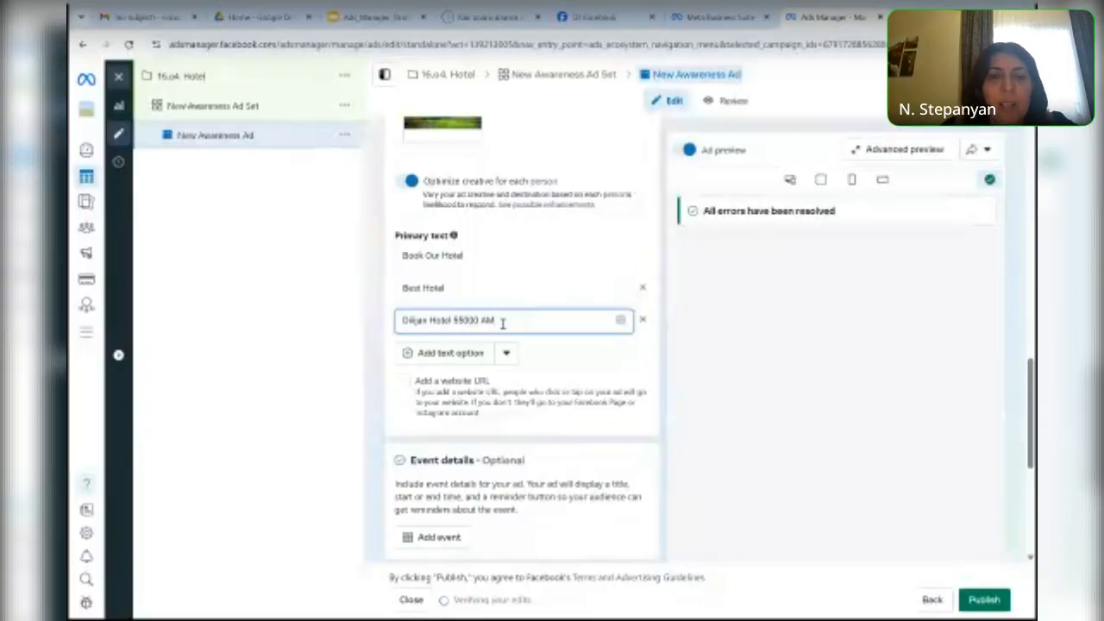
text(D)
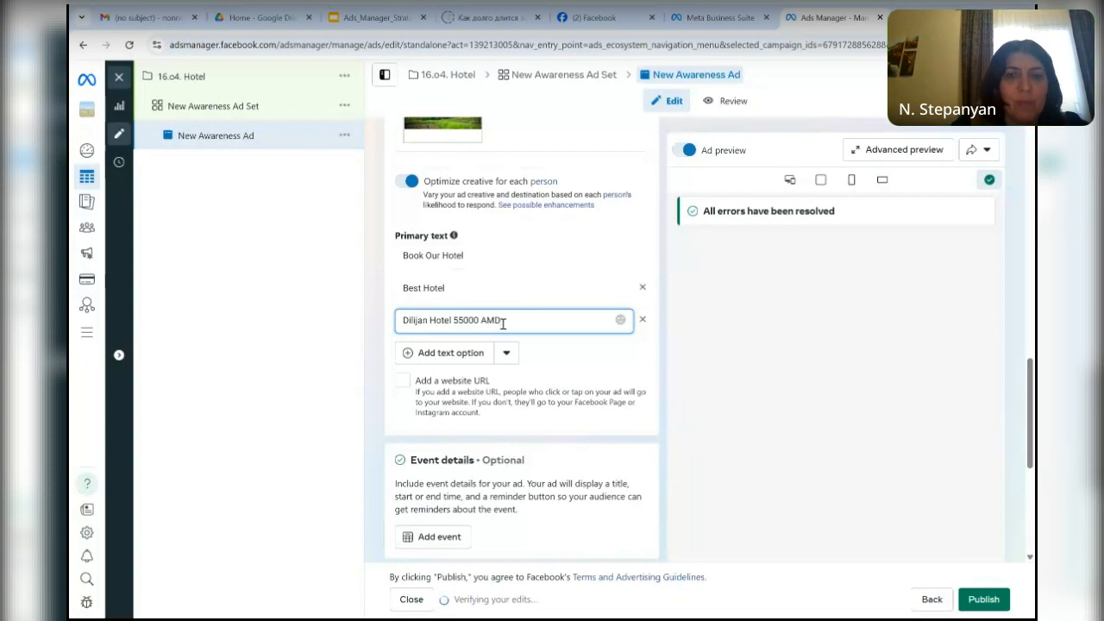
click(457, 360)
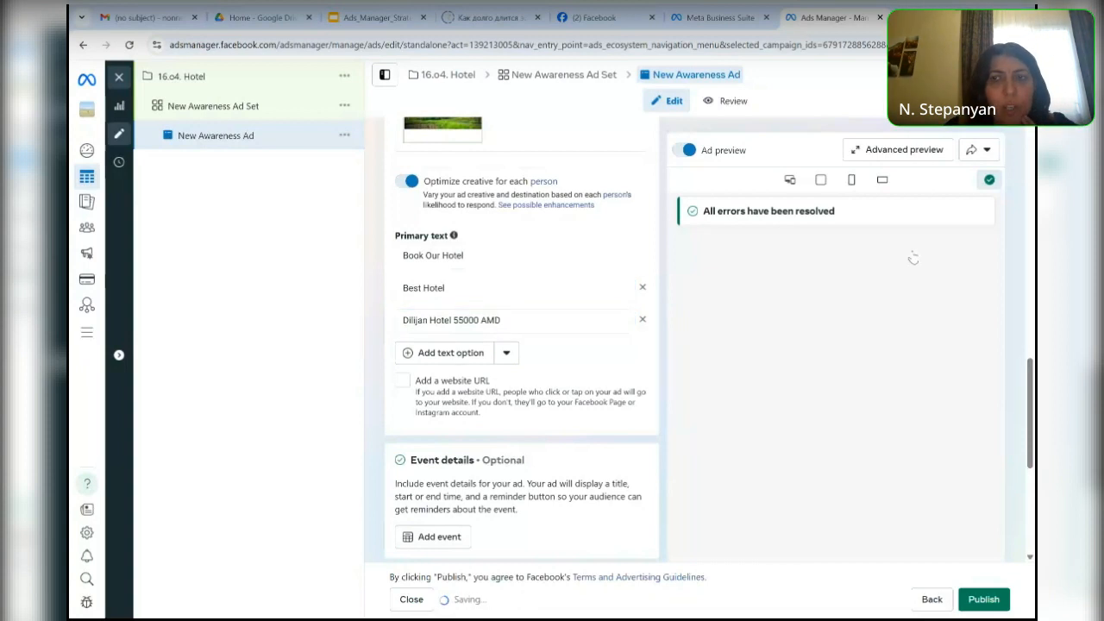
- Examine the name, time and notification settings offered for an ad event, and leave without adding one
scroll(1032, 398, down, 2)
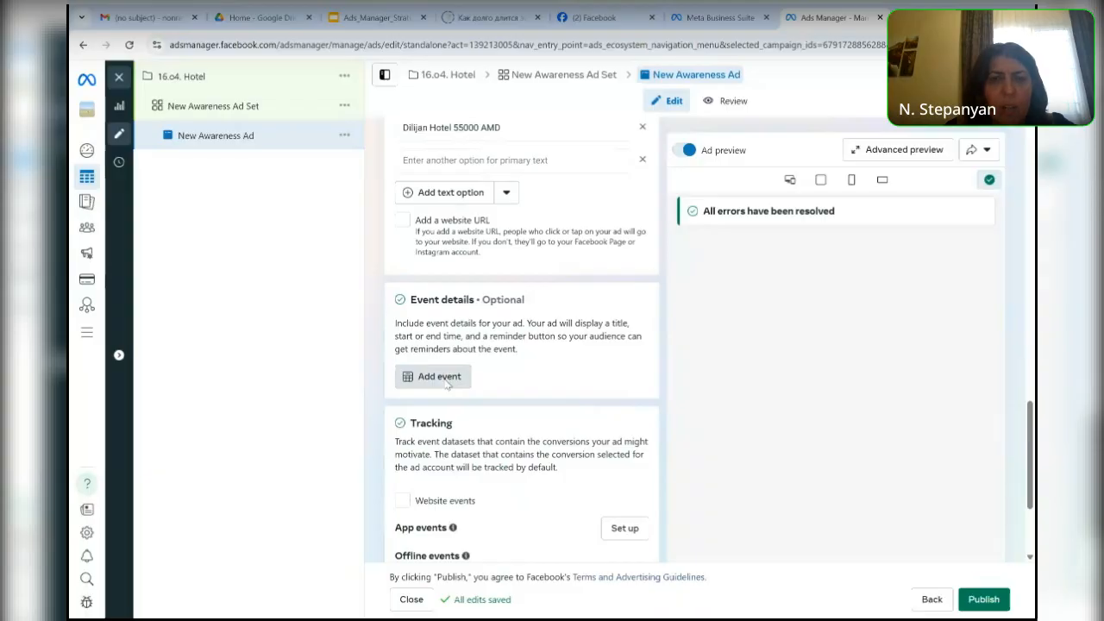
click(440, 377)
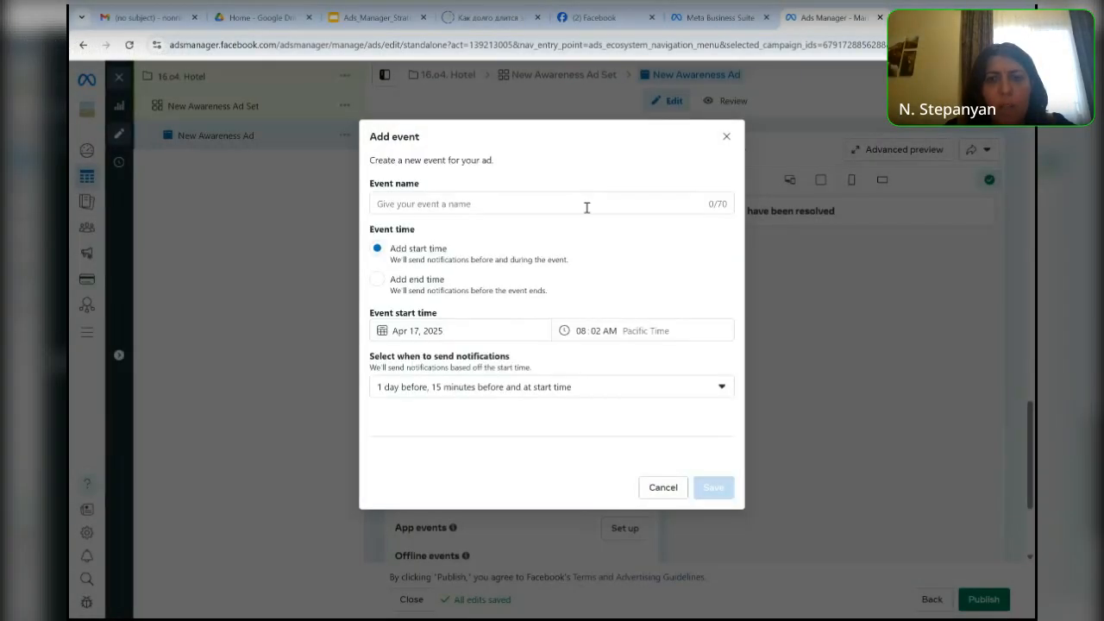
click(726, 138)
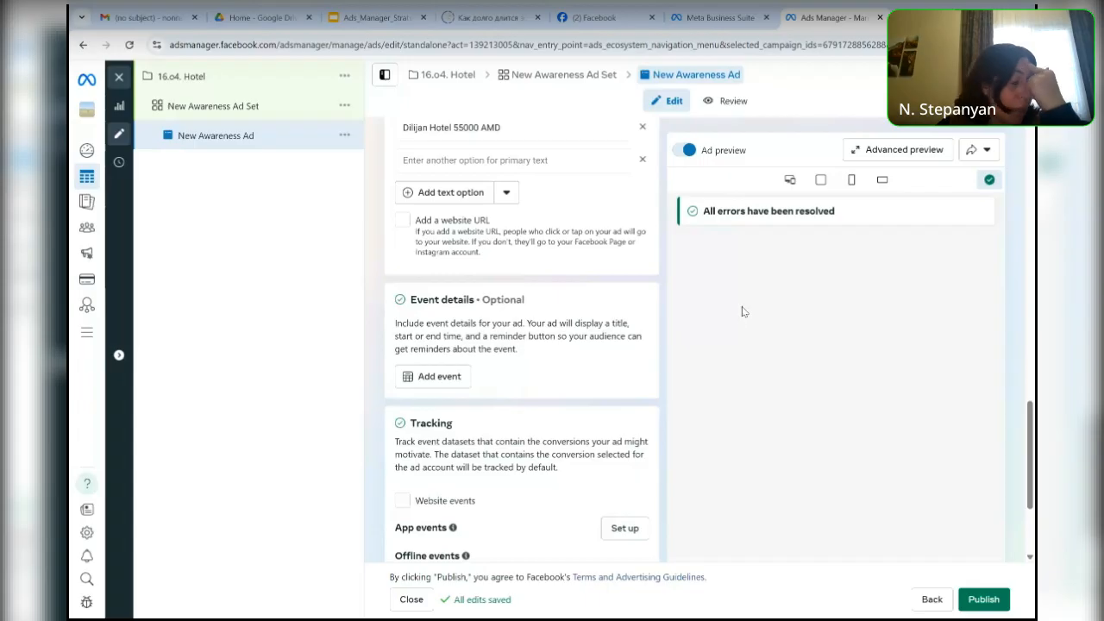
- Check the ad's tracking section and its review summary of Page, Instagram account, format and multi-advertiser ads, and return to editing
scroll(521, 345, down, 3)
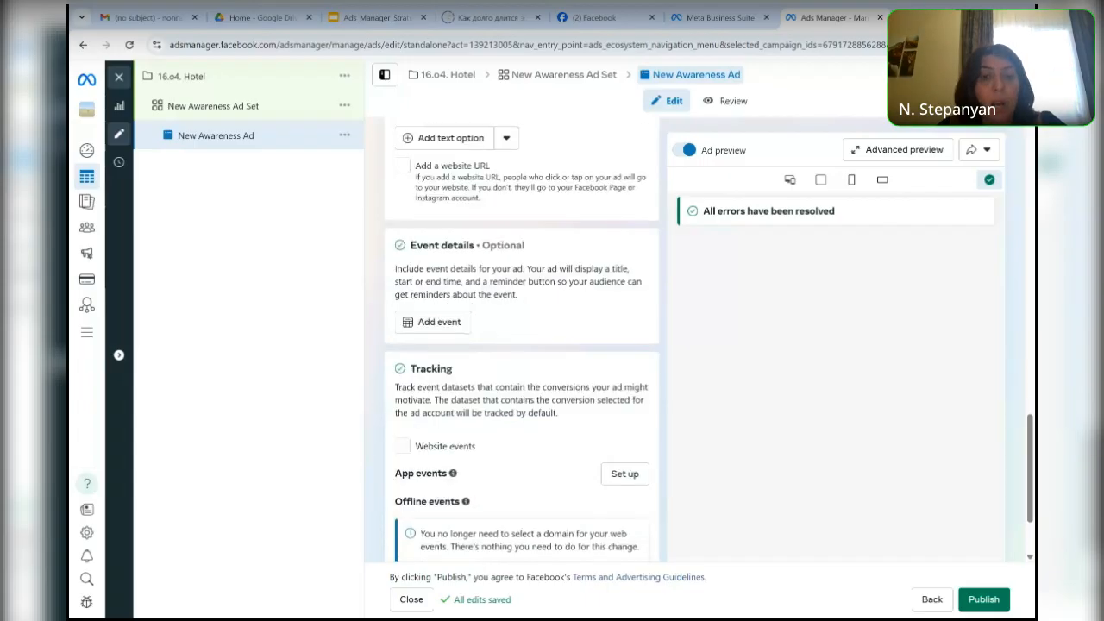
scroll(521, 344, up, 5)
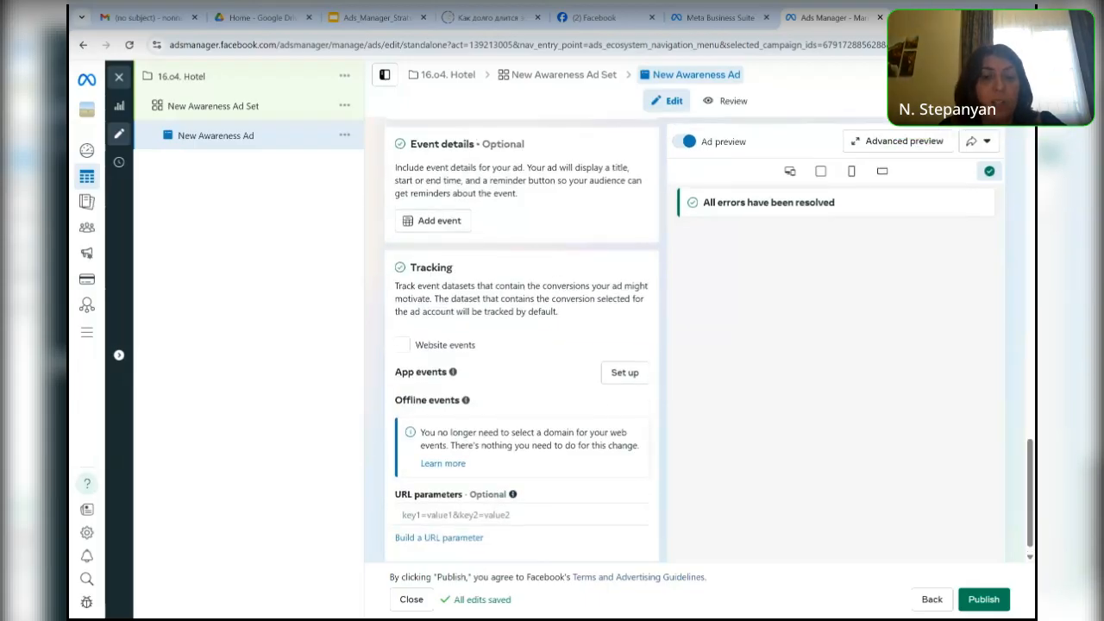
scroll(522, 345, up, 5)
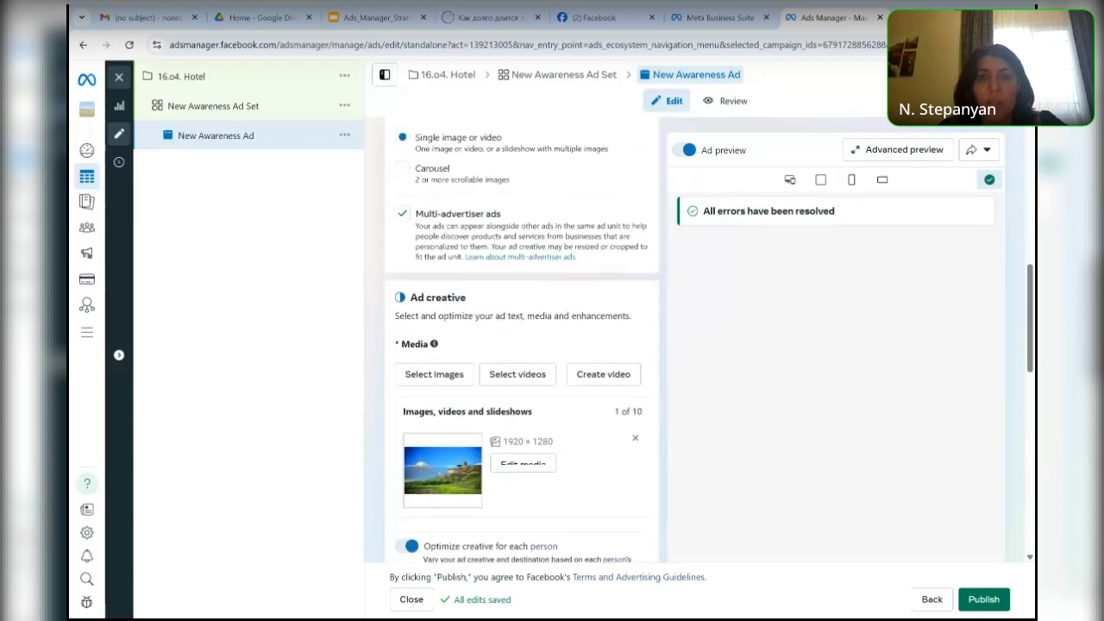
scroll(522, 345, up, 5)
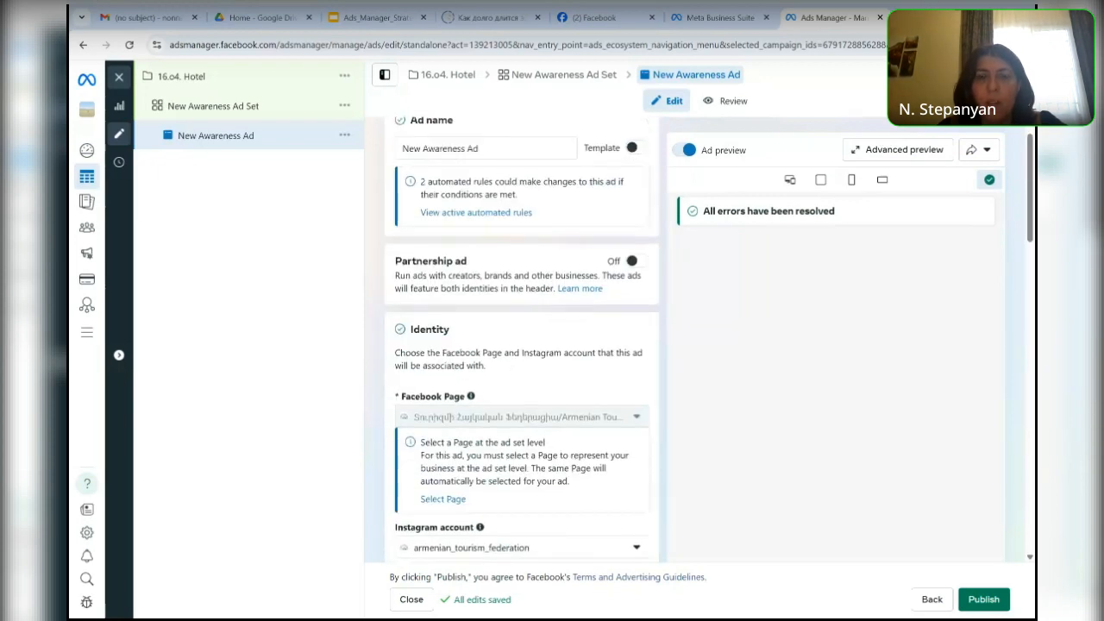
click(731, 103)
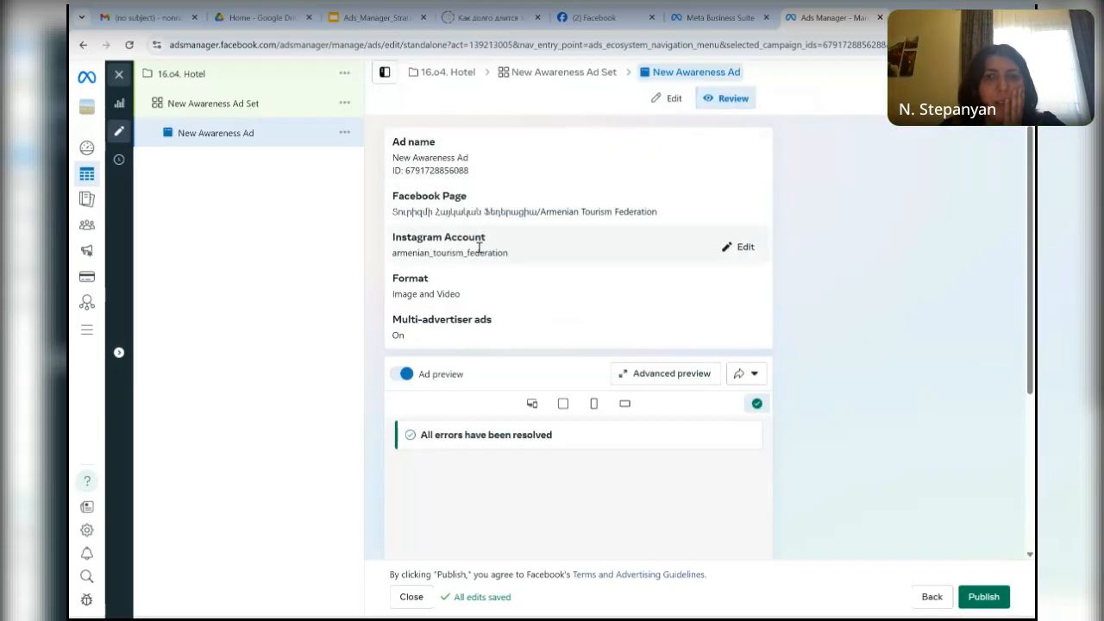
scroll(678, 354, down, 2)
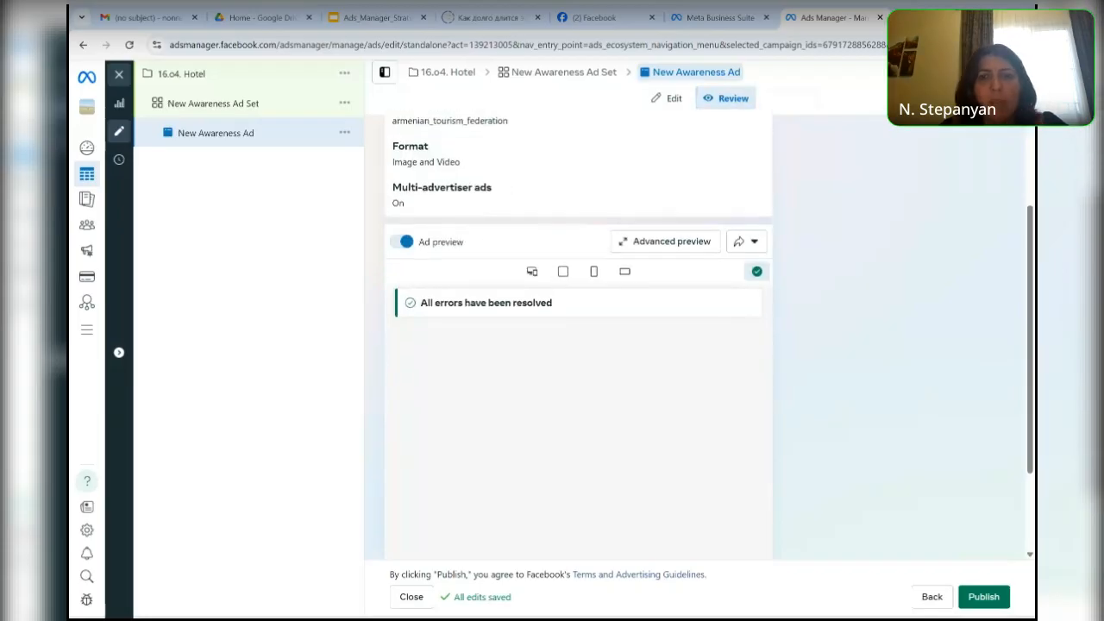
scroll(742, 342, up, 2)
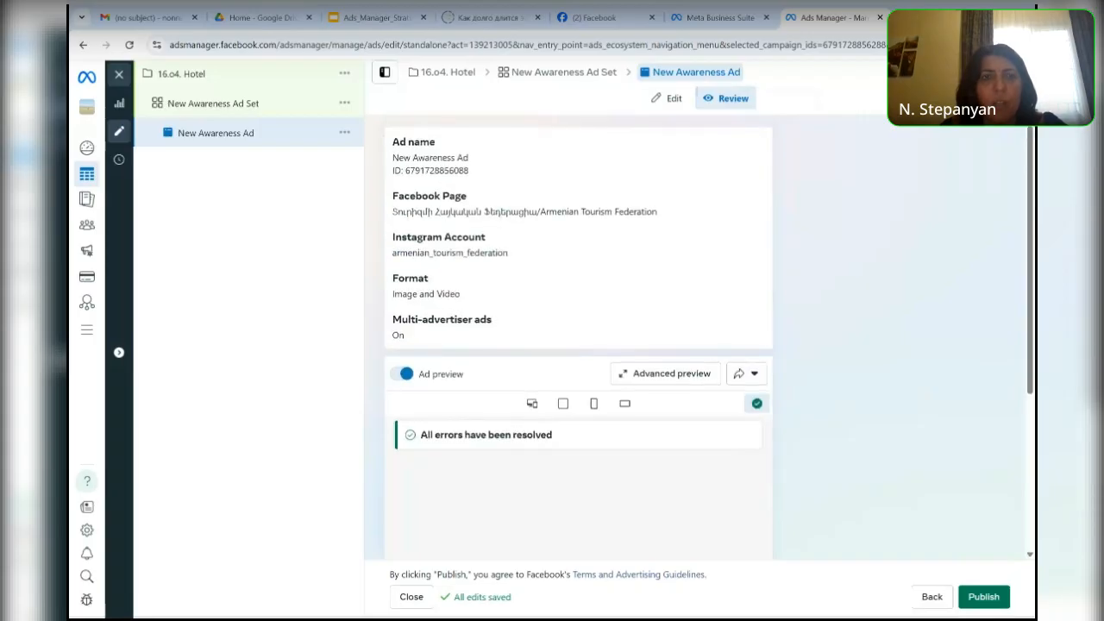
click(670, 100)
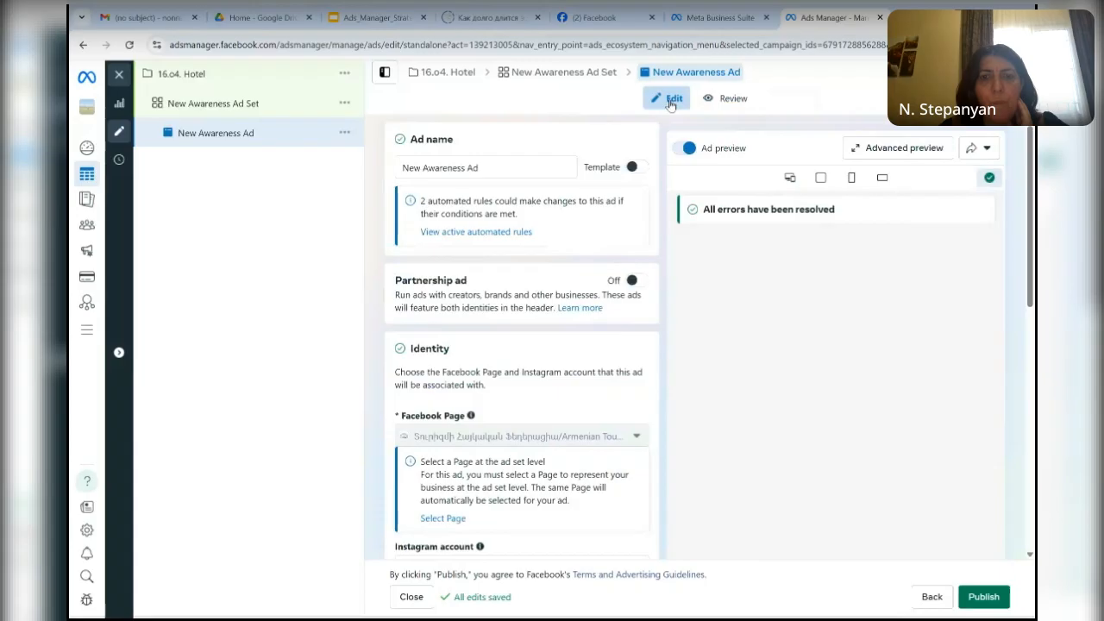
- Examine how the ad appears across all Facebook and Instagram placements in the Advanced preview, and close it without saving
click(917, 153)
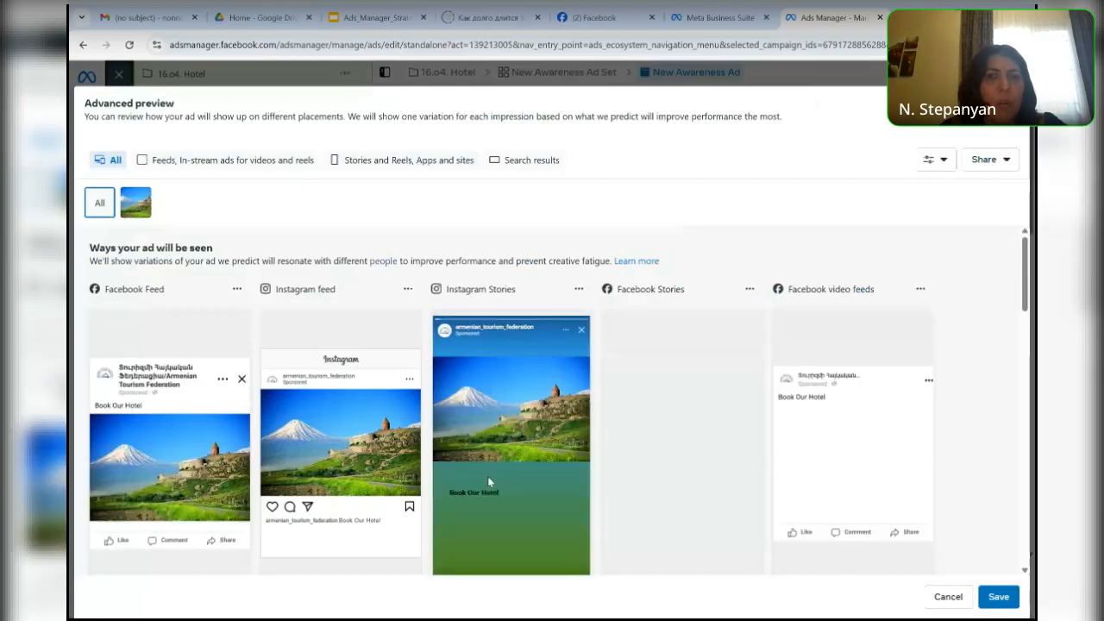
scroll(487, 476, down, 2)
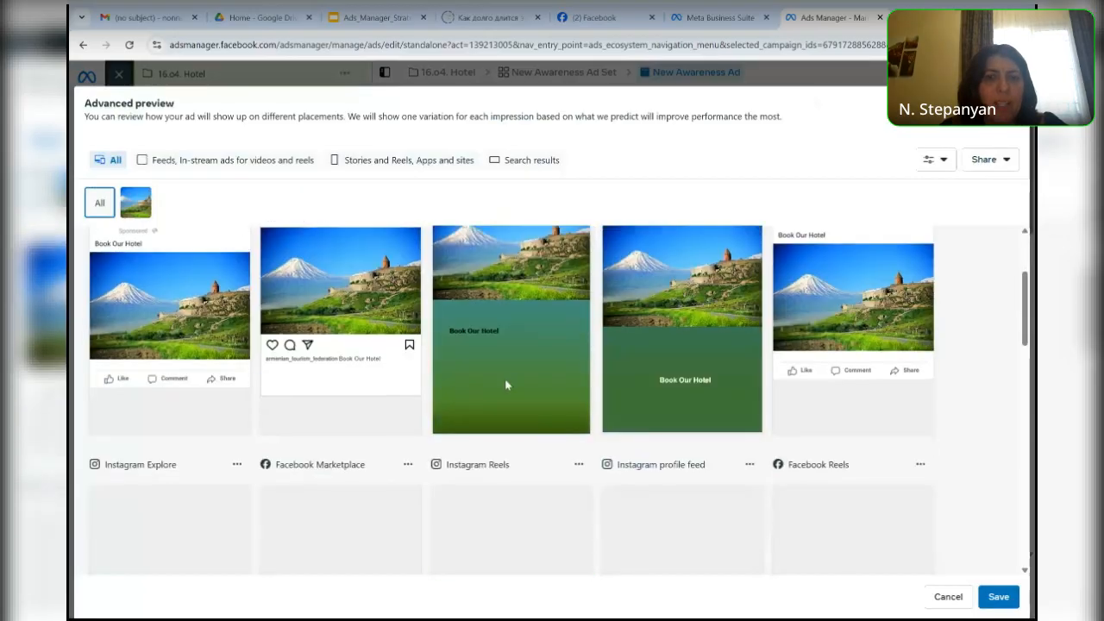
scroll(681, 439, down, 2)
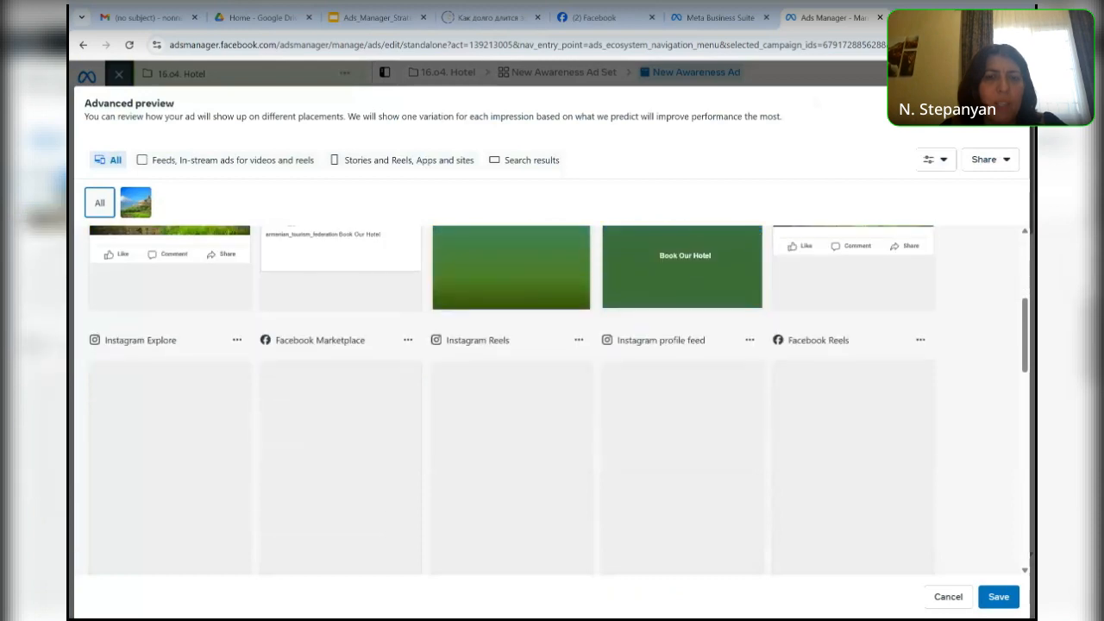
scroll(388, 362, down, 2)
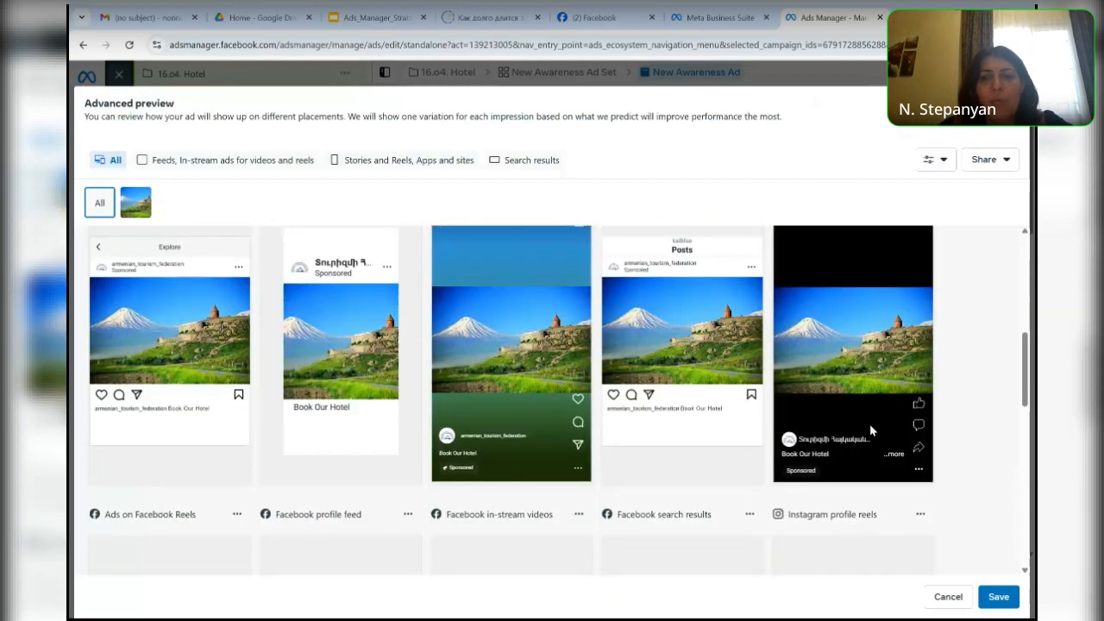
scroll(869, 424, down, 5)
scroll(869, 424, down, 2)
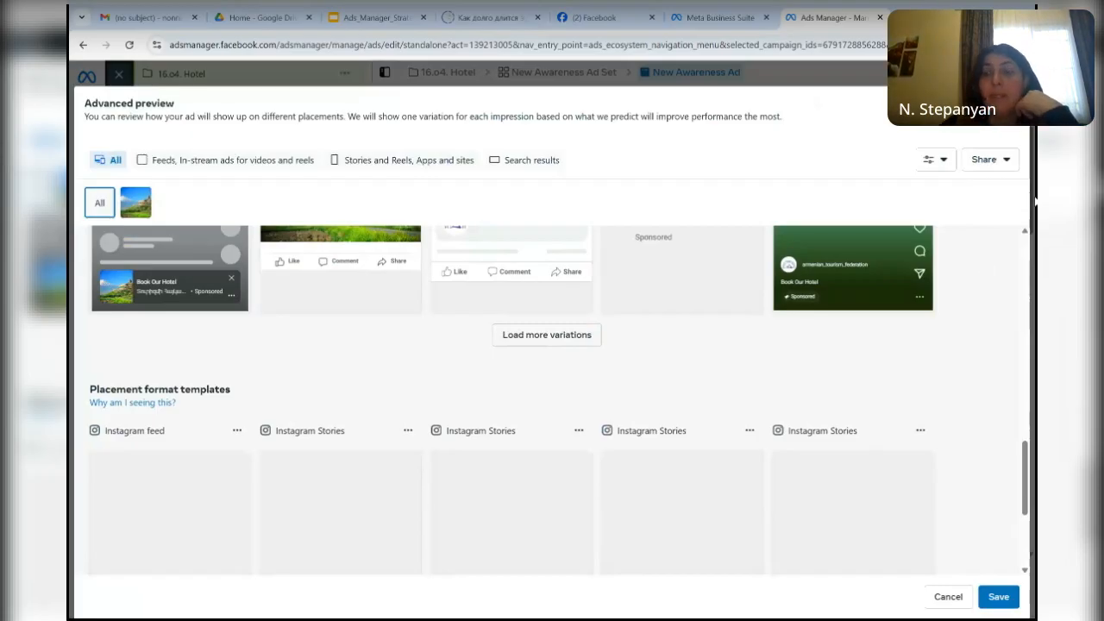
key(Escape)
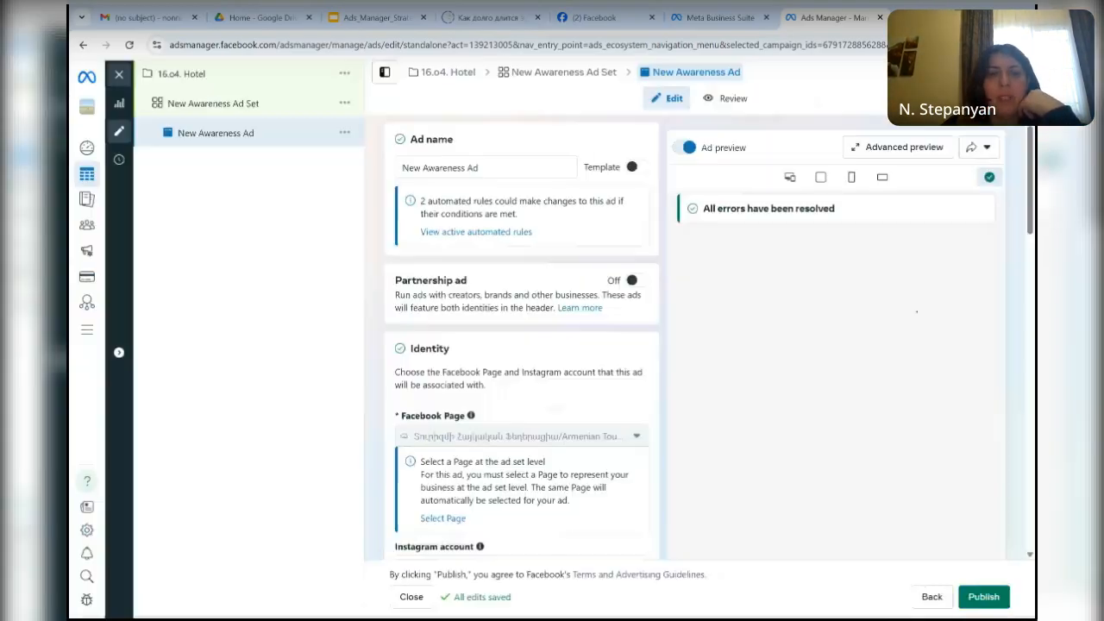
- Crop the ad's landscape image to the Vertical 9:16 format, framing the snowy mountain, and save the crop
scroll(521, 336, down, 2)
scroll(522, 336, down, 6)
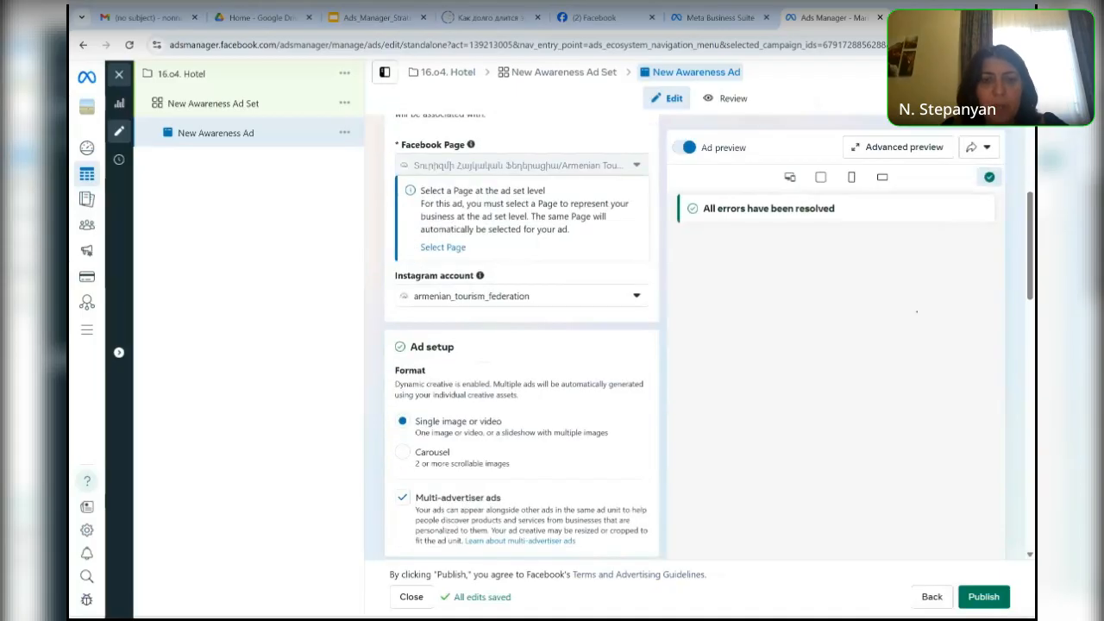
scroll(522, 336, down, 1)
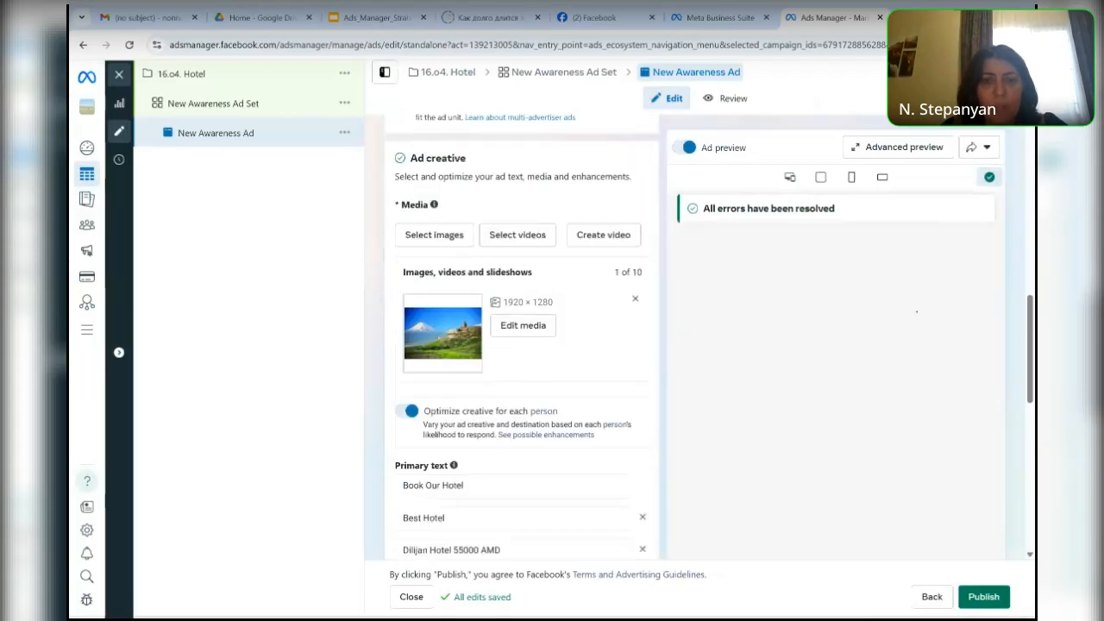
scroll(521, 337, down, 3)
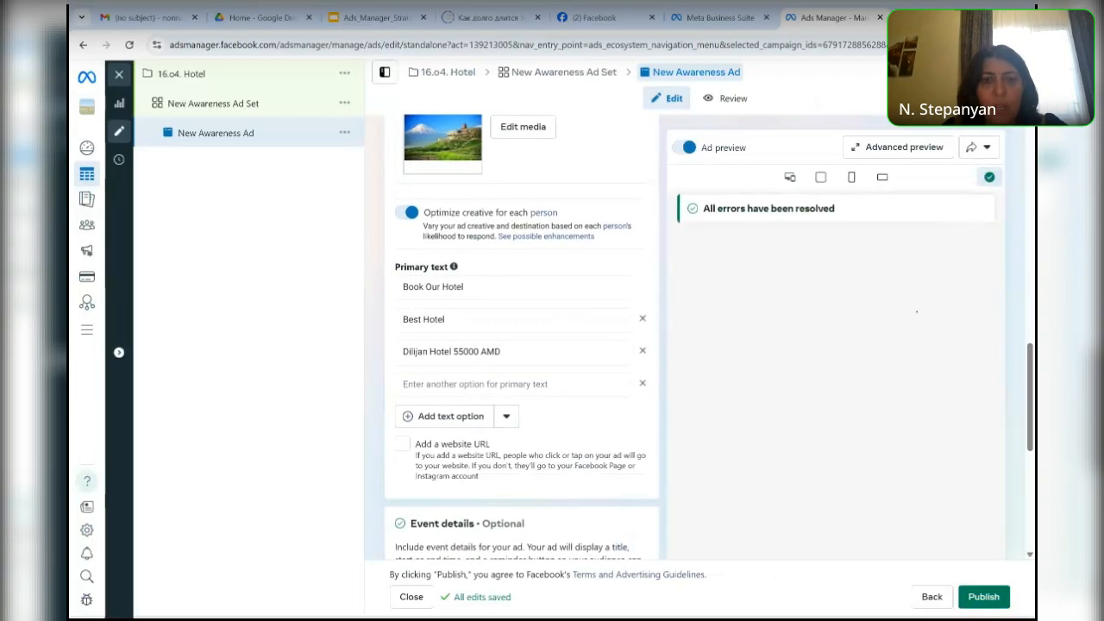
scroll(522, 336, down, 3)
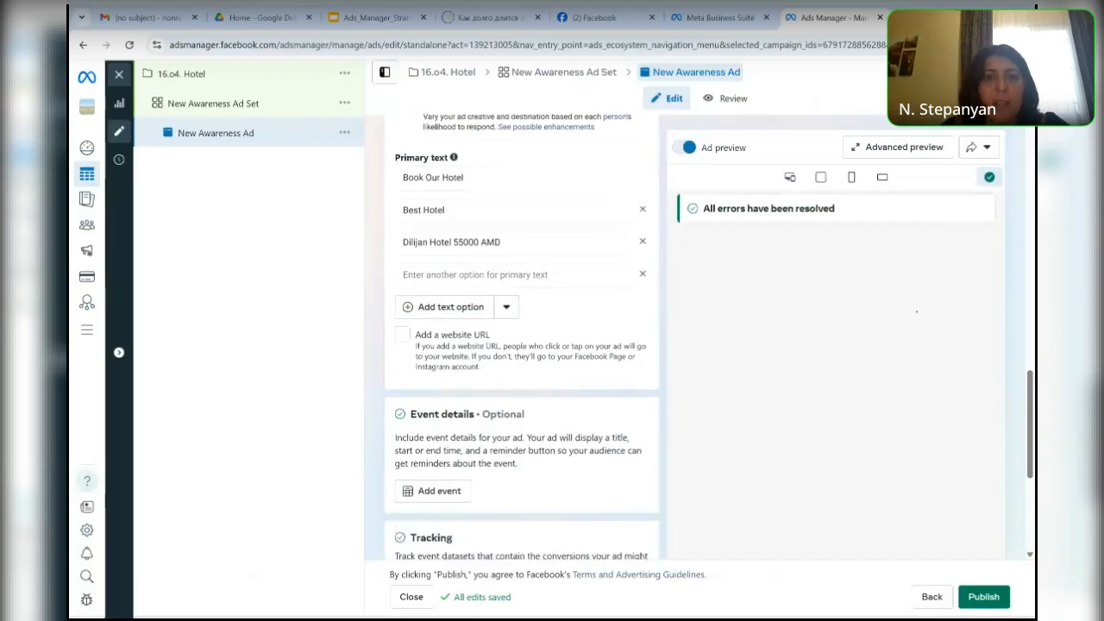
scroll(522, 336, down, 2)
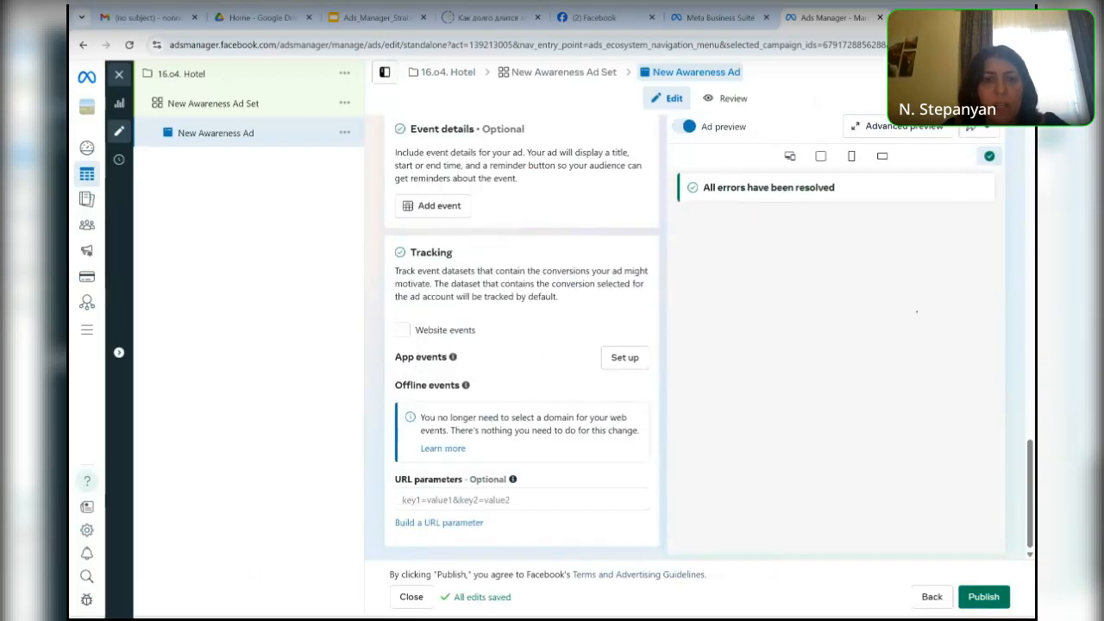
scroll(521, 337, up, 8)
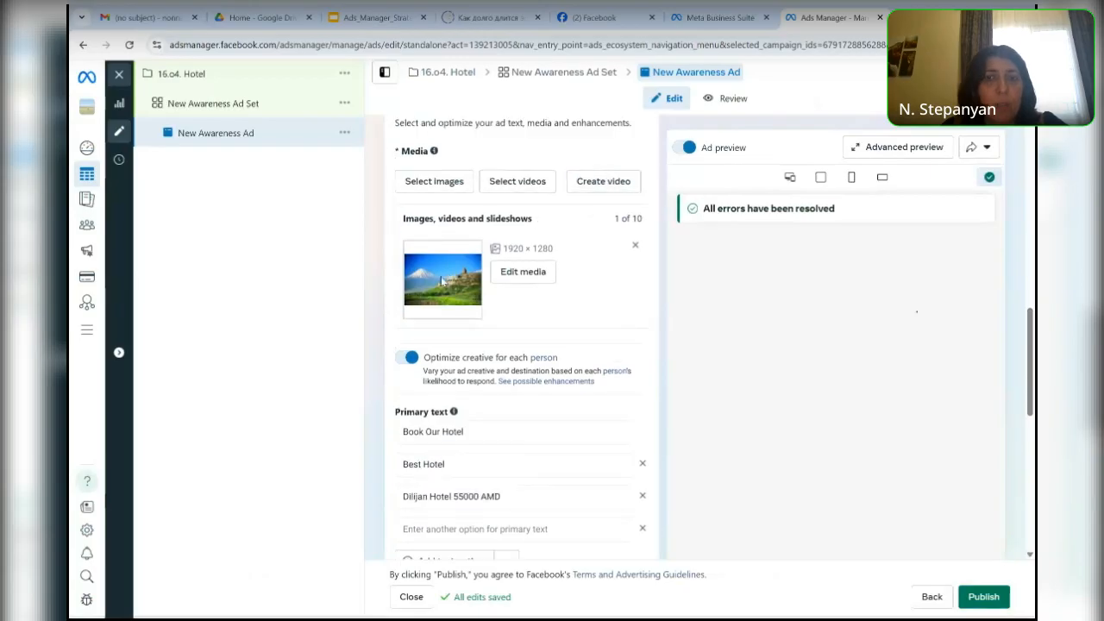
click(520, 275)
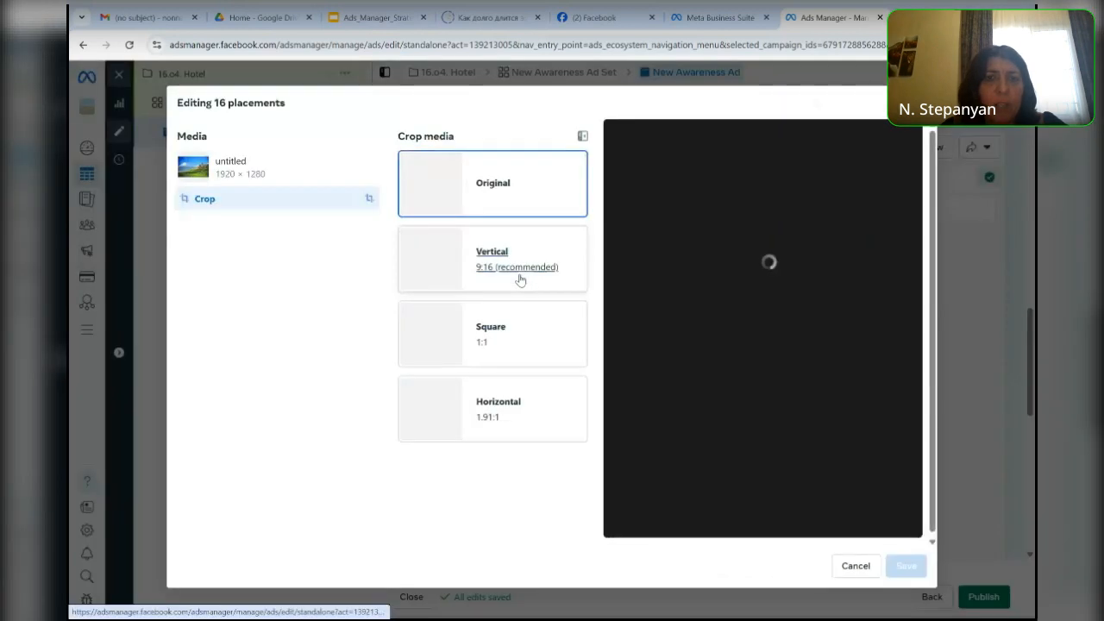
drag(788, 306, 702, 316)
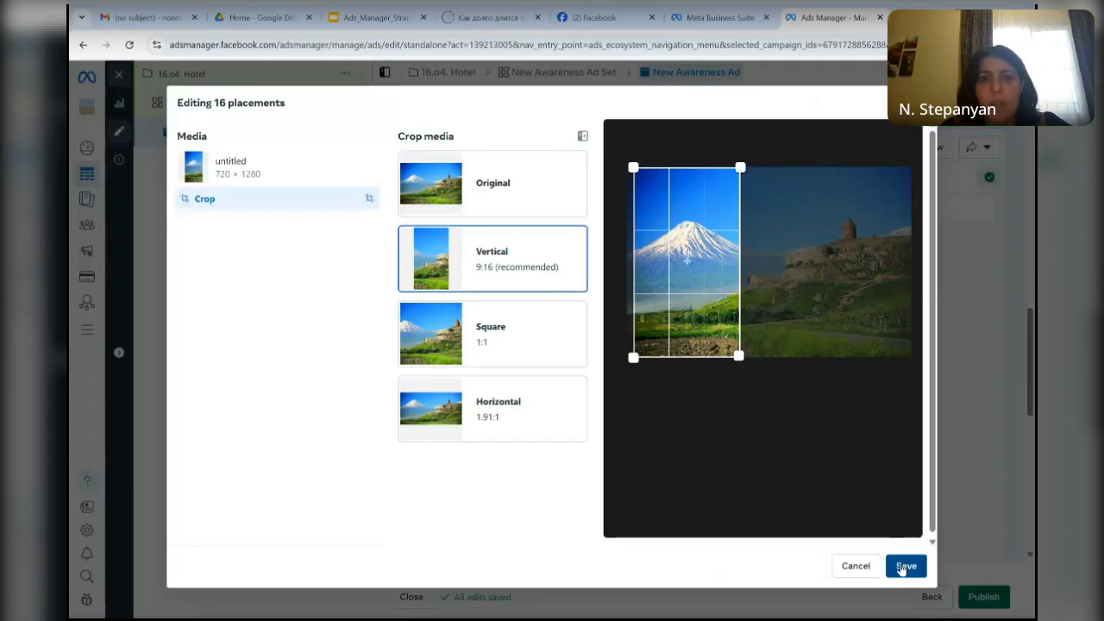
click(904, 566)
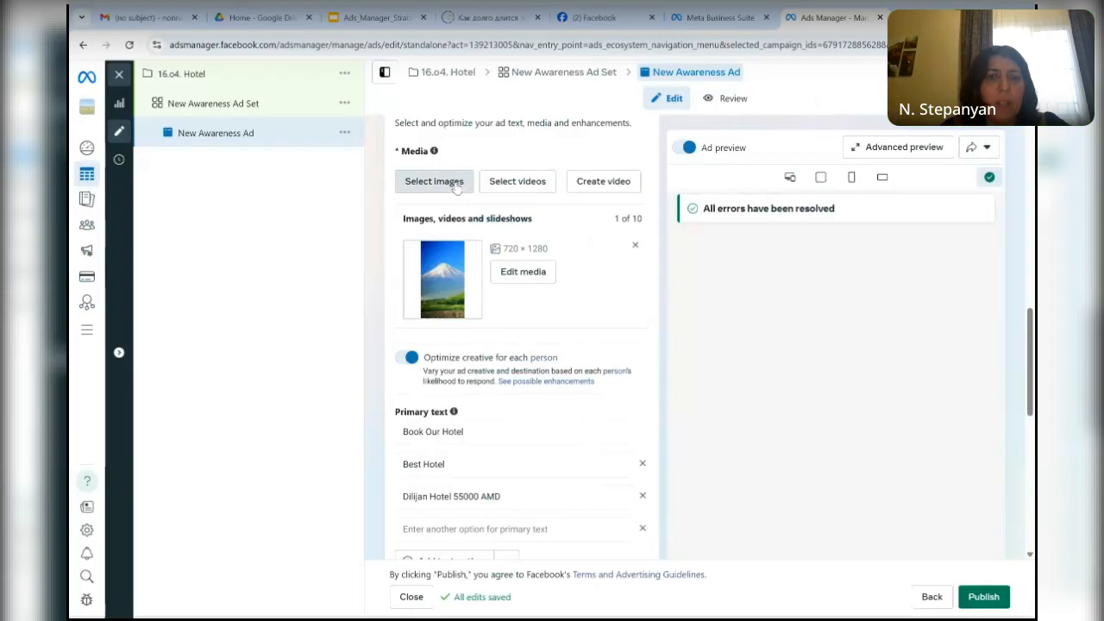
- Add the 608 × 608 apricot image from the account images to the ad and crop it to Vertical 9:16
click(456, 186)
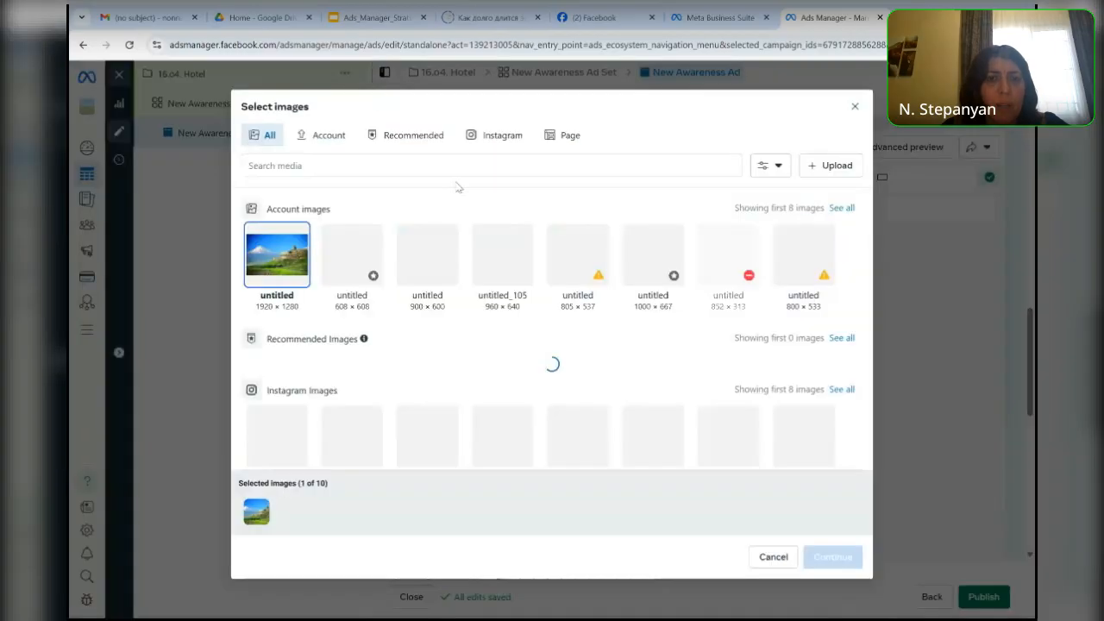
click(352, 269)
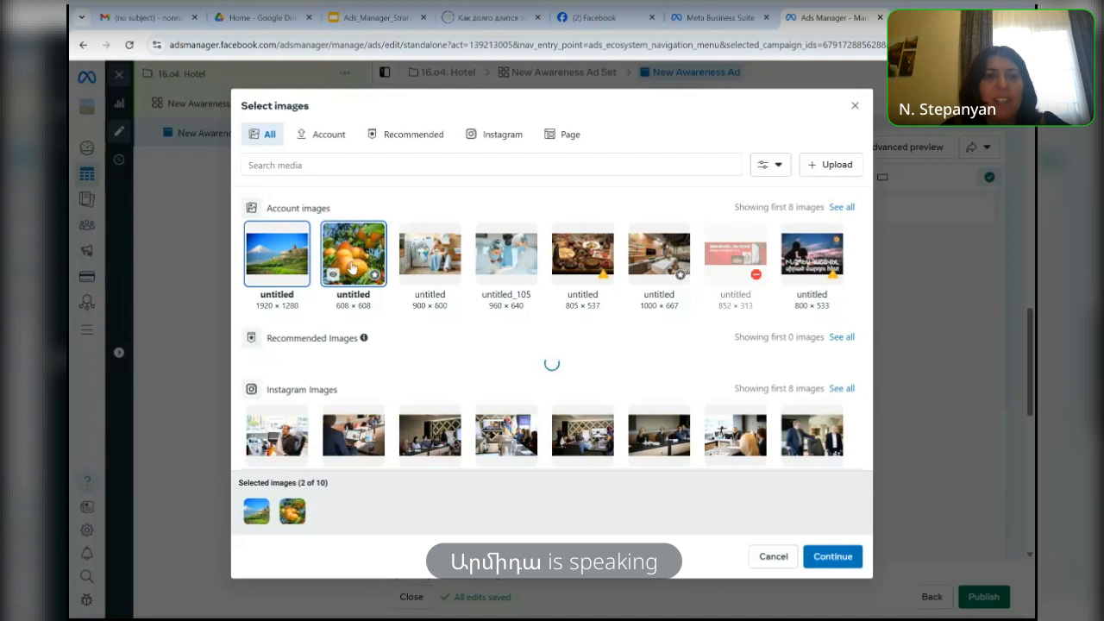
click(833, 558)
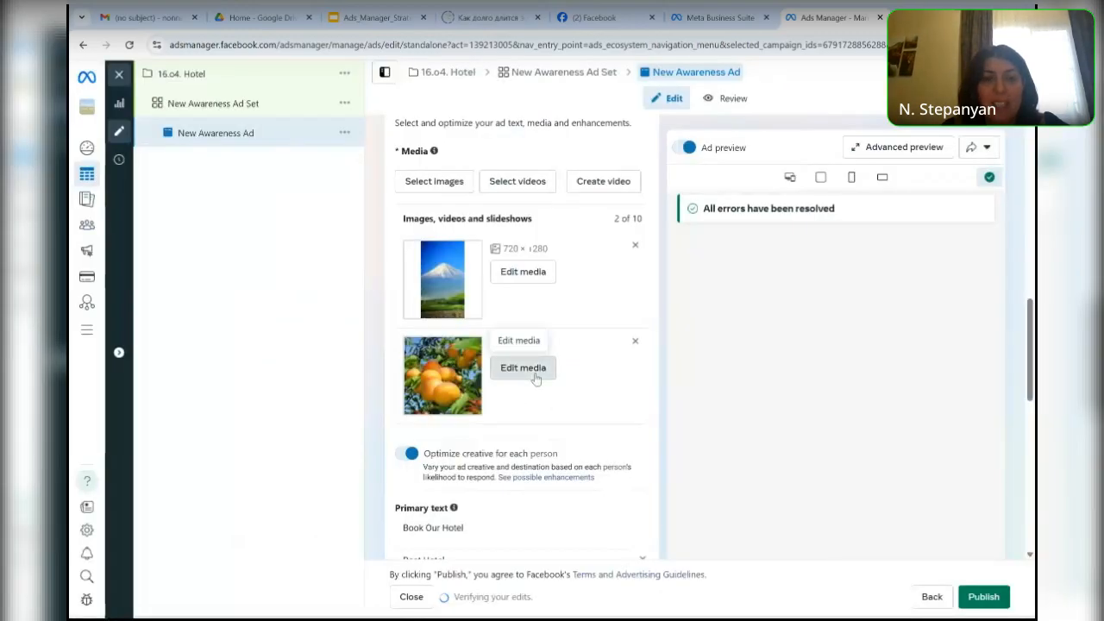
click(523, 368)
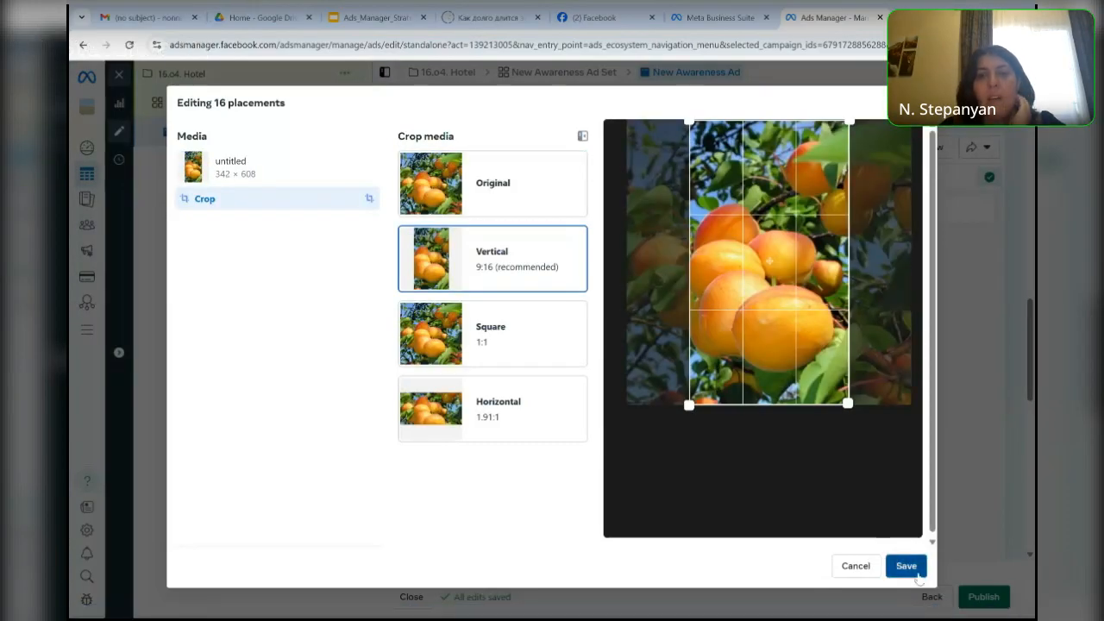
click(917, 574)
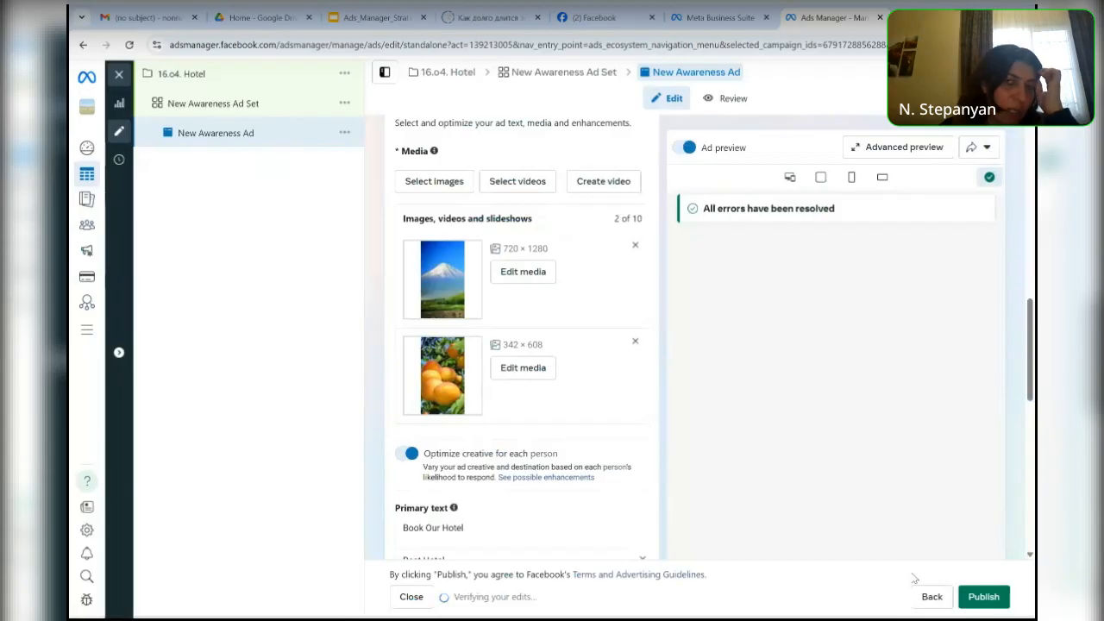
- Add the 2048 × 1536 image of the pink building from the Facebook Page's images as the ad's third image
scroll(521, 336, down, 1)
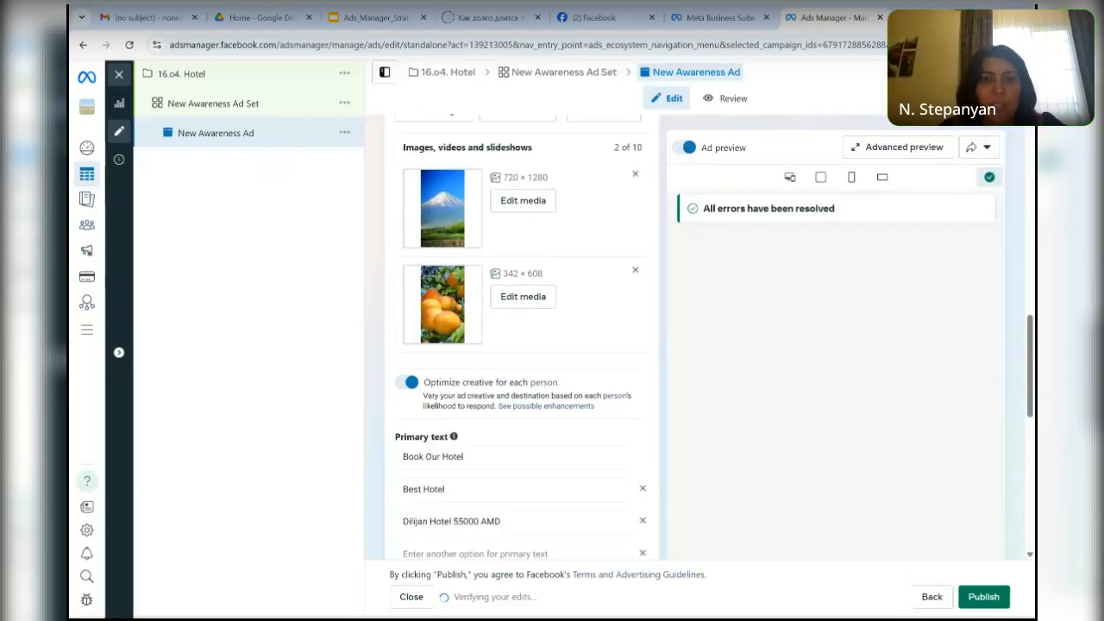
scroll(521, 337, up, 2)
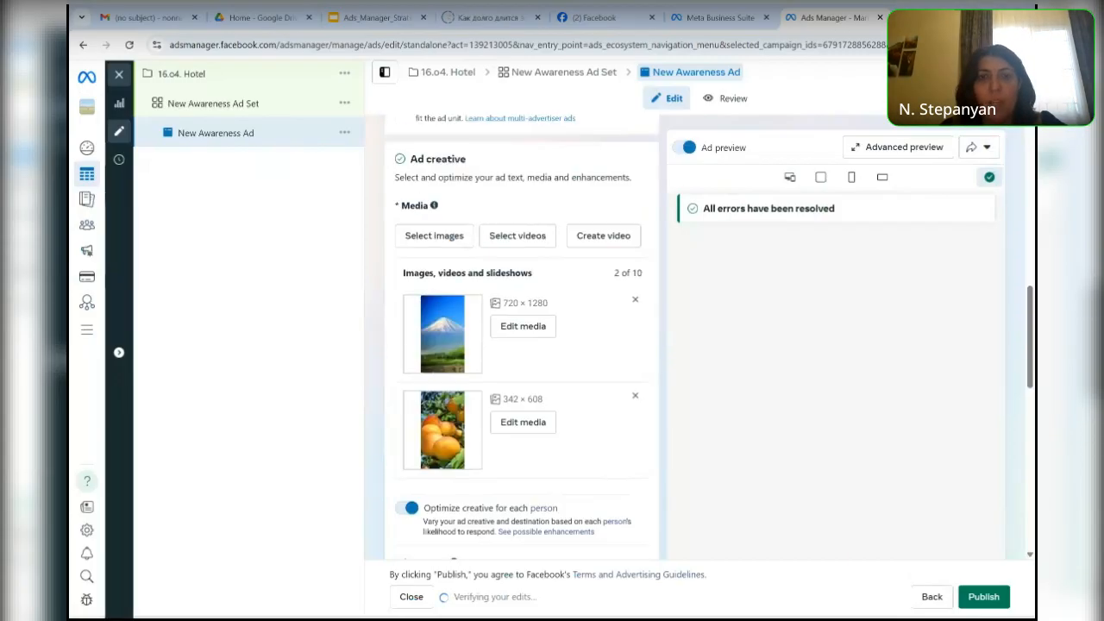
click(440, 236)
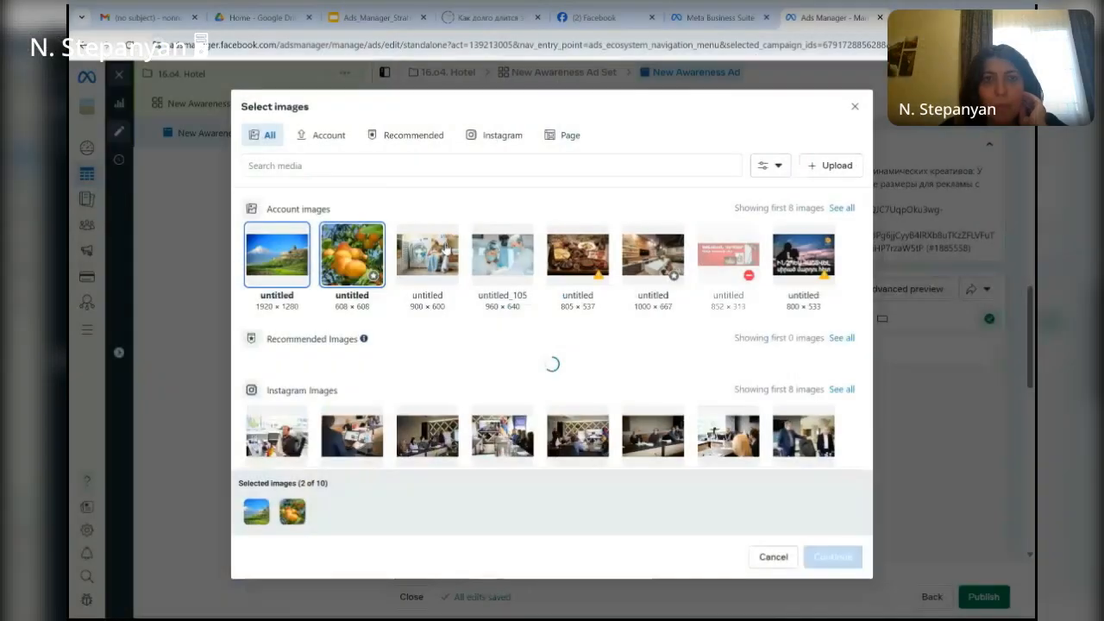
click(509, 138)
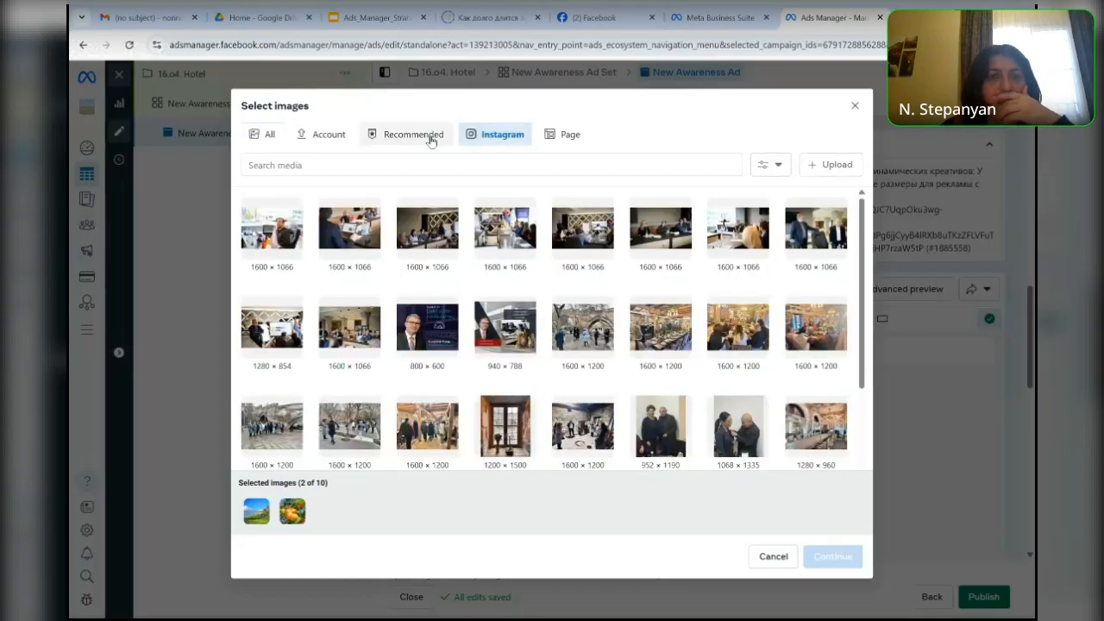
click(562, 136)
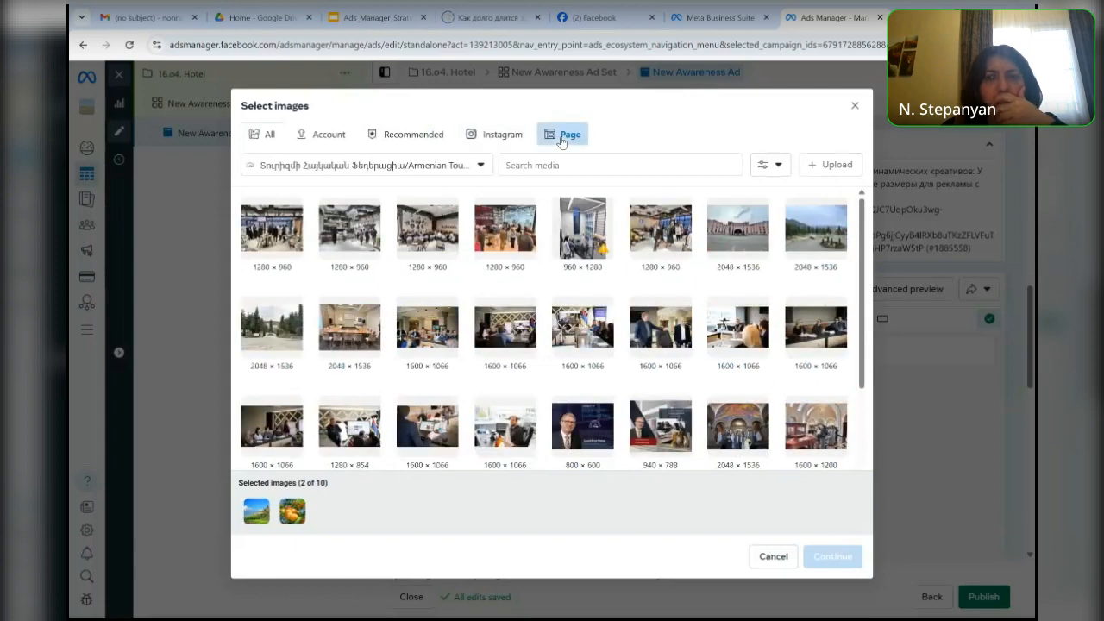
click(750, 239)
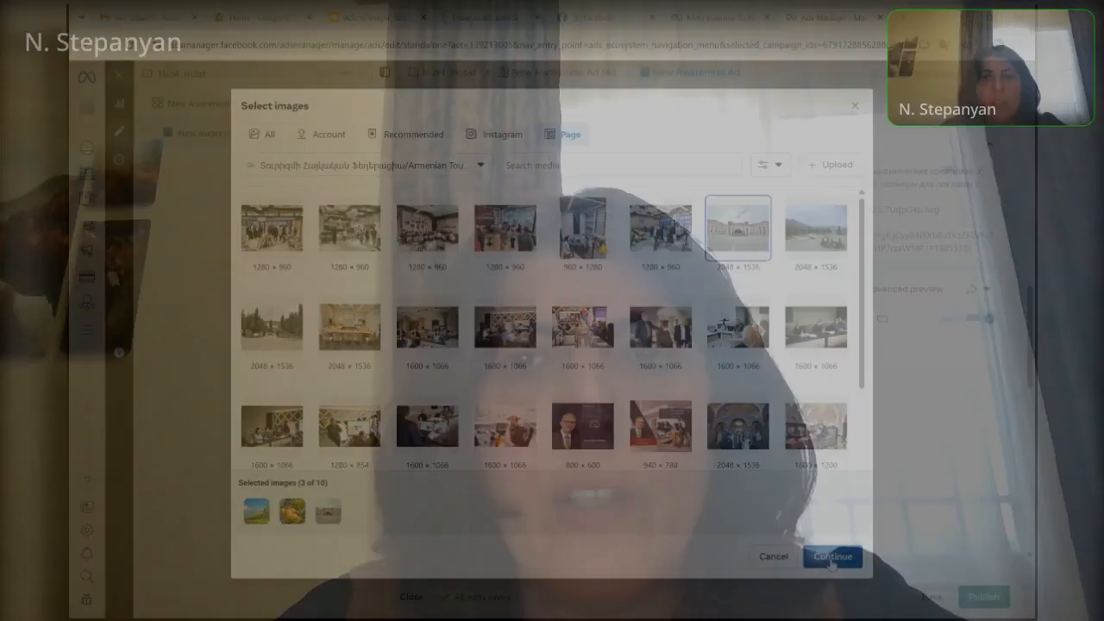
click(832, 556)
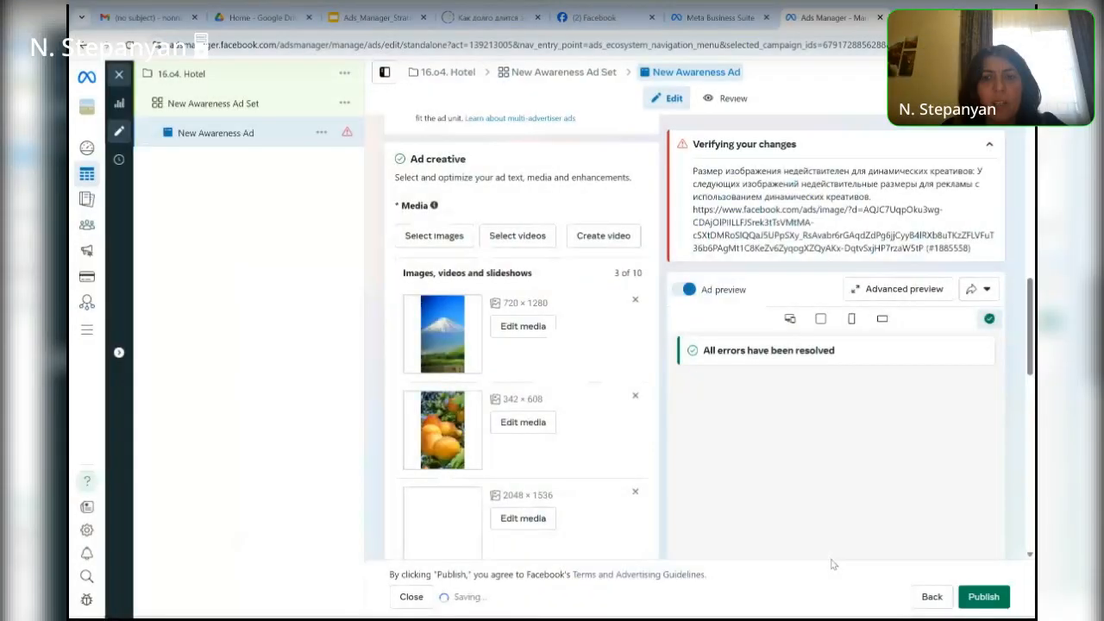
- Review the ad's format, media list and primary texts alongside the verification error and placement delivery warning
scroll(631, 344, down, 3)
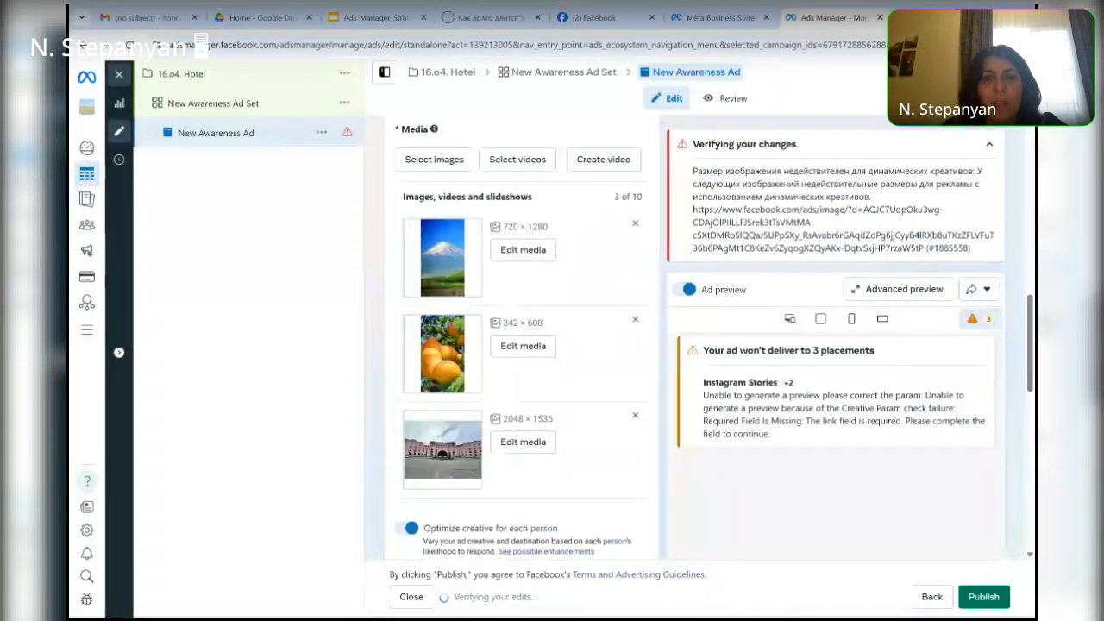
scroll(630, 344, up, 4)
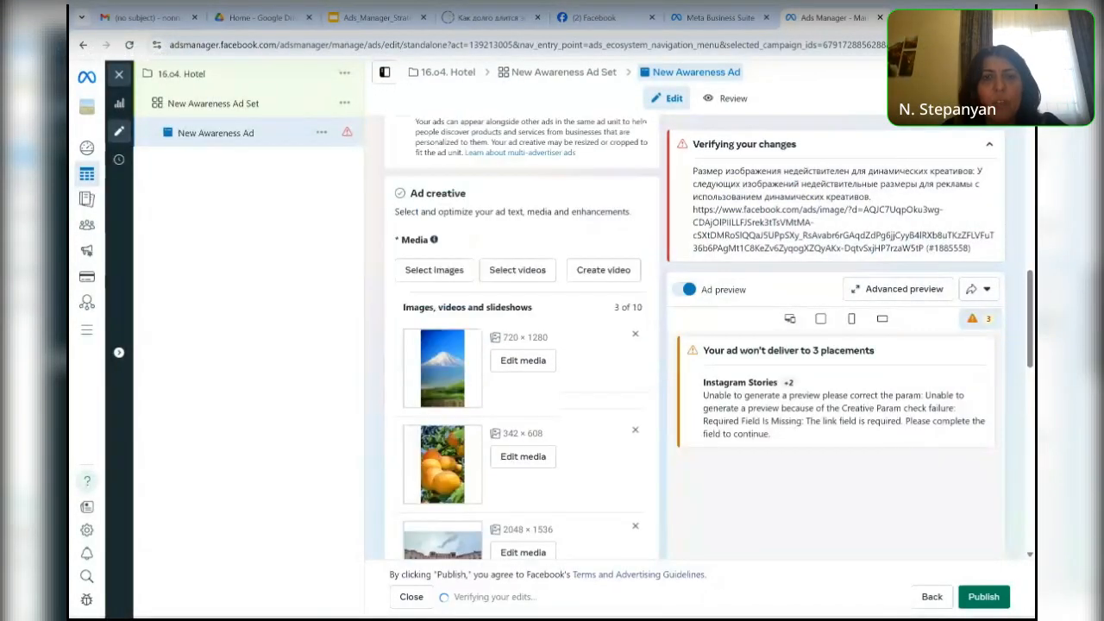
scroll(480, 369, up, 3)
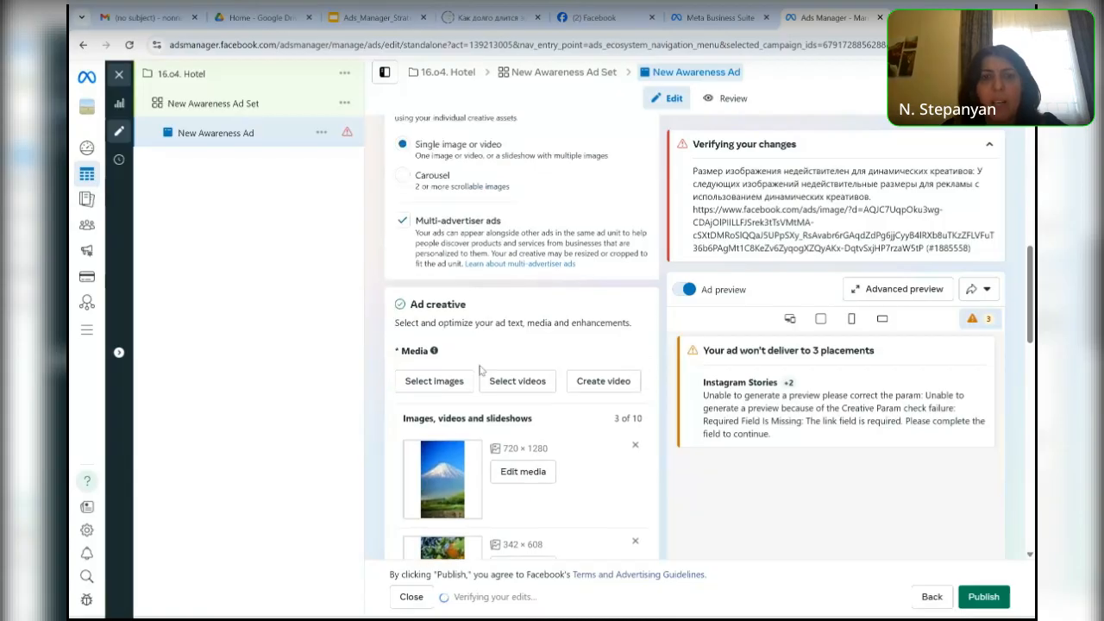
scroll(480, 369, up, 3)
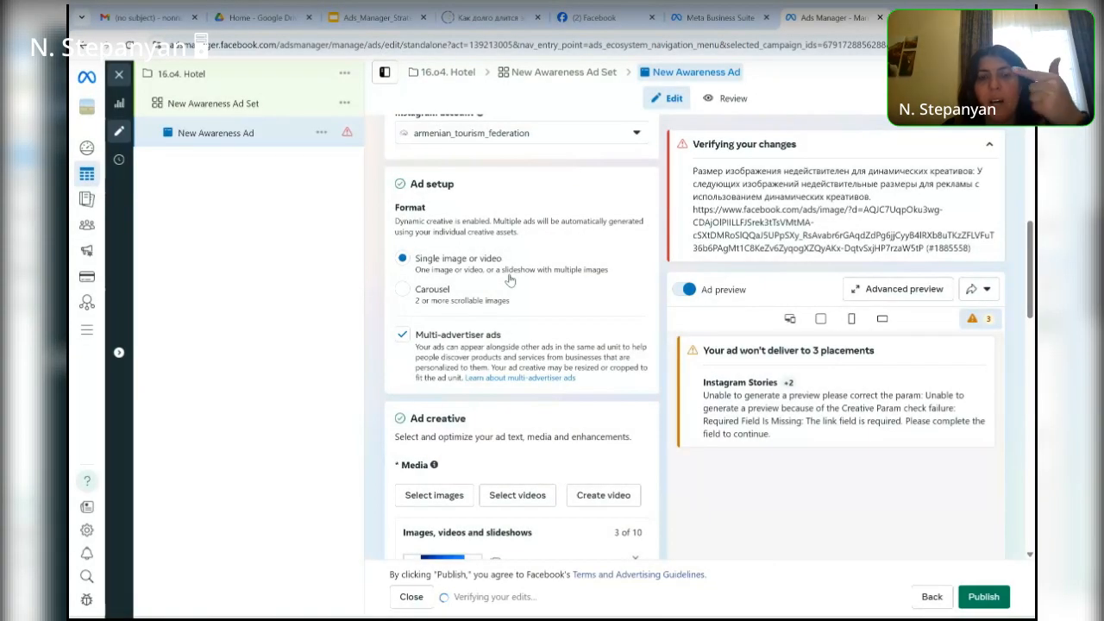
scroll(509, 280, down, 3)
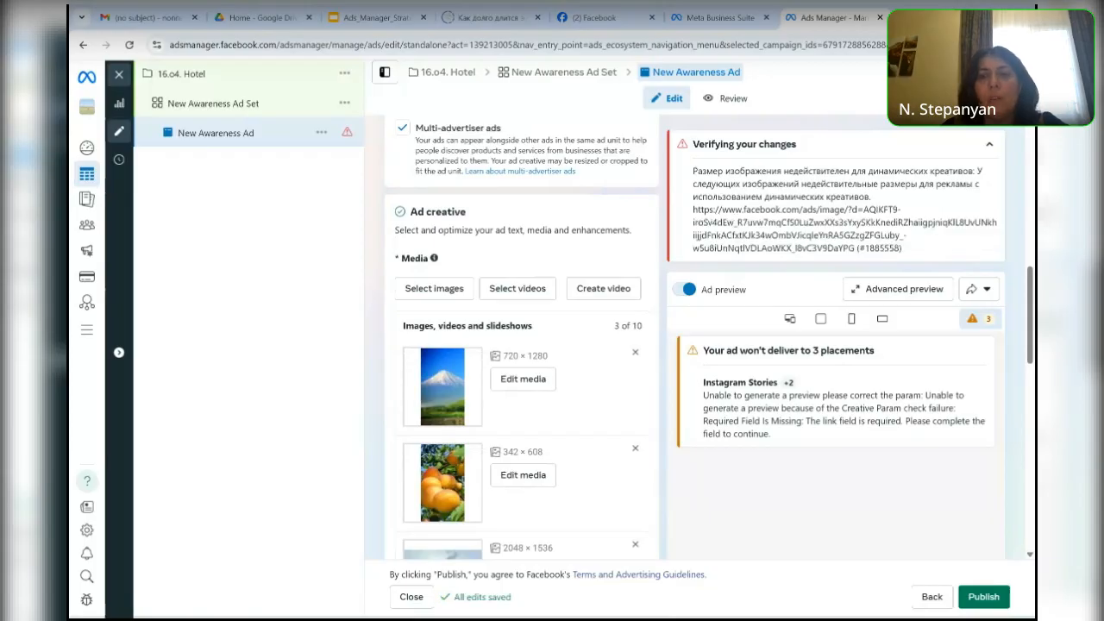
scroll(522, 345, up, 2)
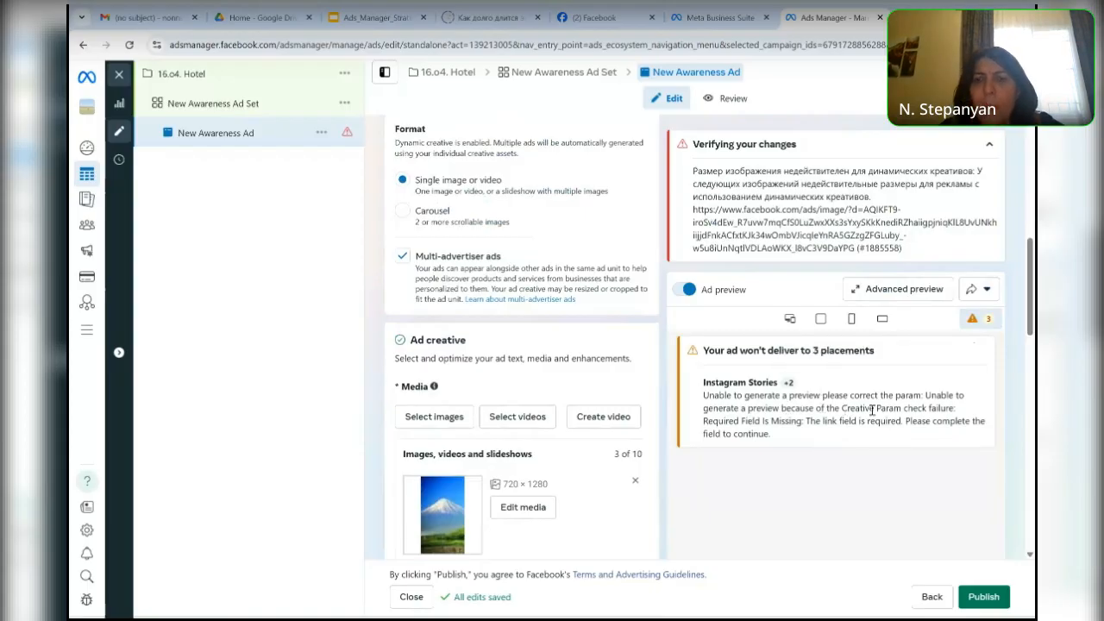
scroll(522, 363, down, 3)
scroll(522, 363, down, 4)
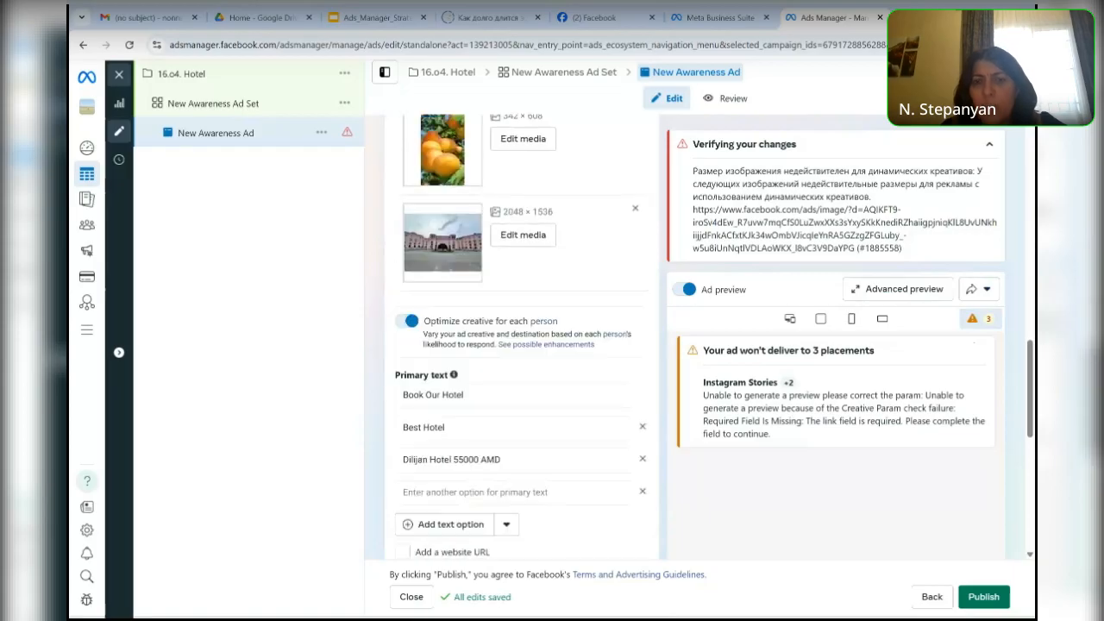
scroll(522, 363, up, 4)
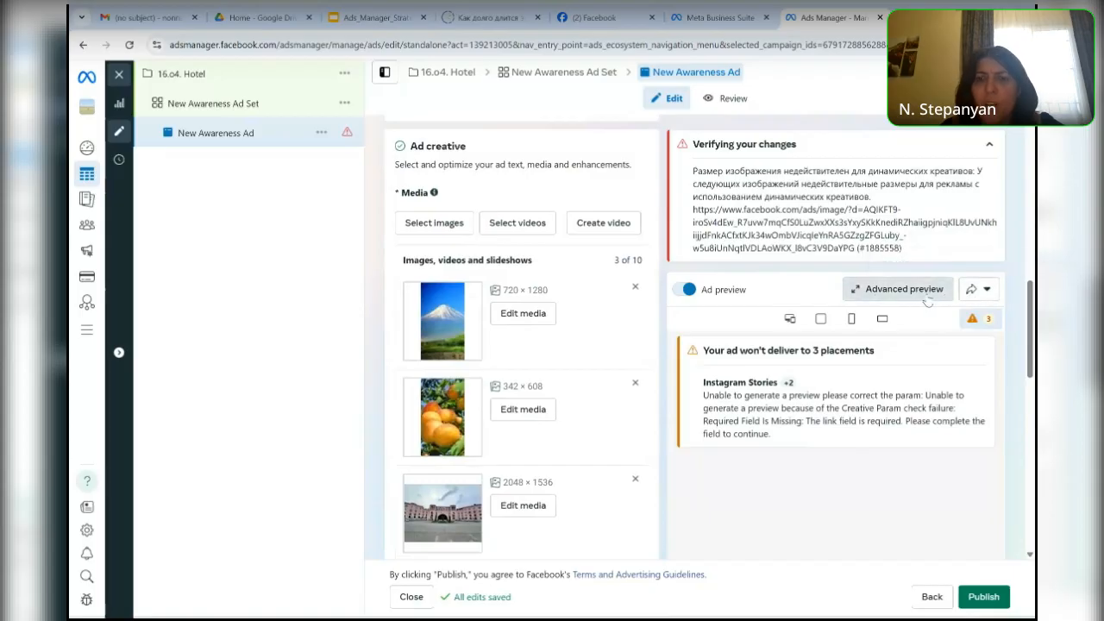
- Examine the advanced preview of the ad across its Facebook and Instagram placements, including the placement format templates, and close it with saving
click(926, 296)
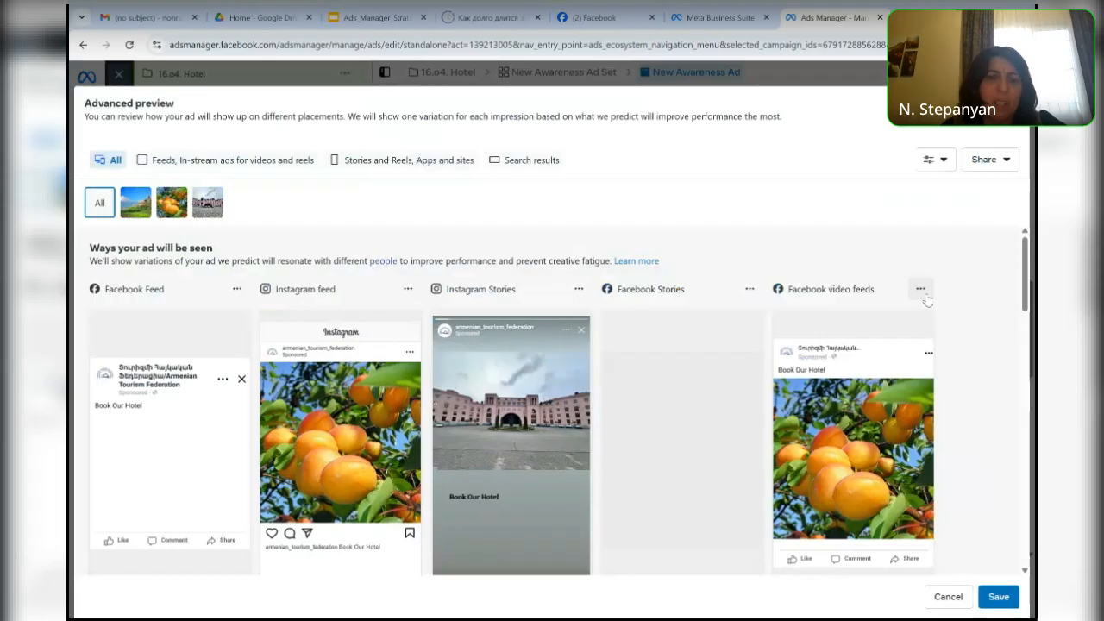
scroll(927, 300, down, 1)
scroll(928, 300, down, 5)
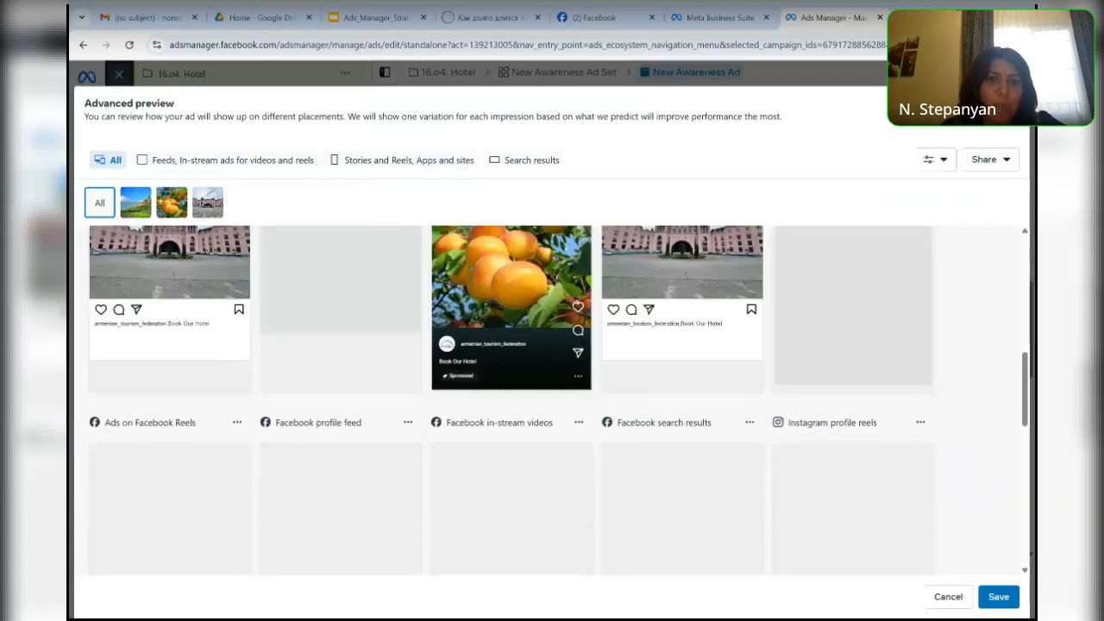
scroll(552, 396, down, 3)
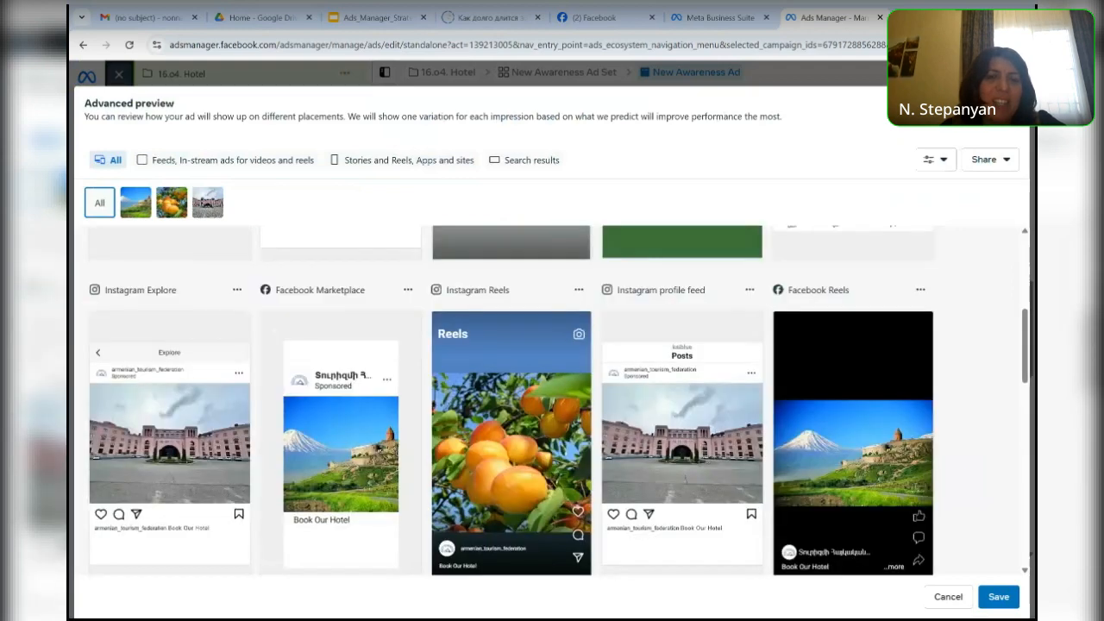
scroll(552, 400, down, 1)
scroll(552, 397, down, 2)
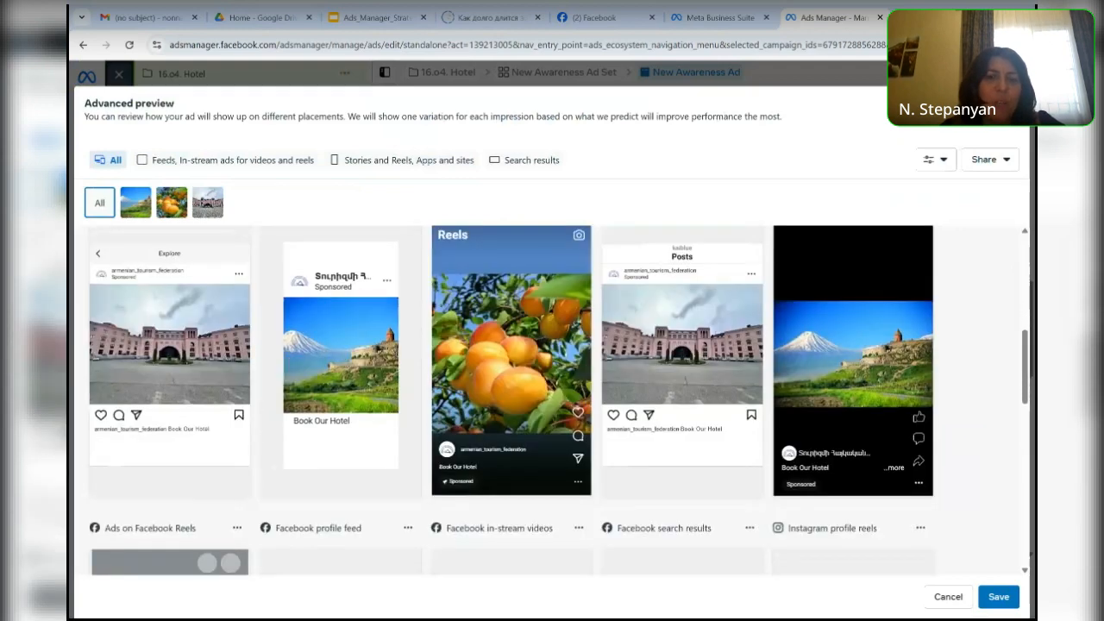
scroll(552, 397, down, 10)
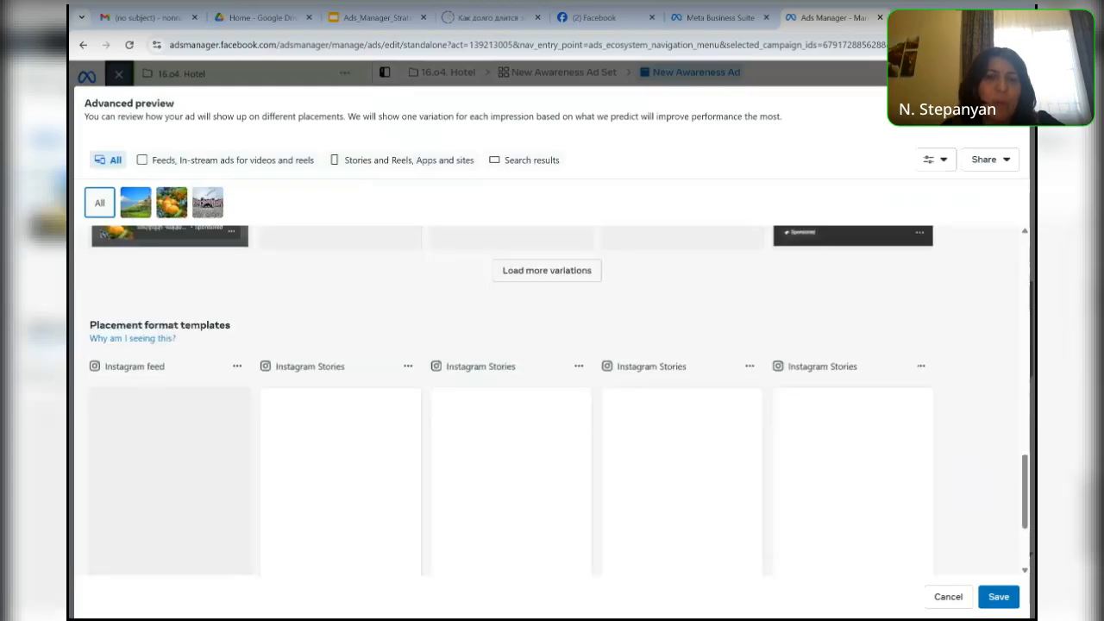
scroll(552, 400, down, 2)
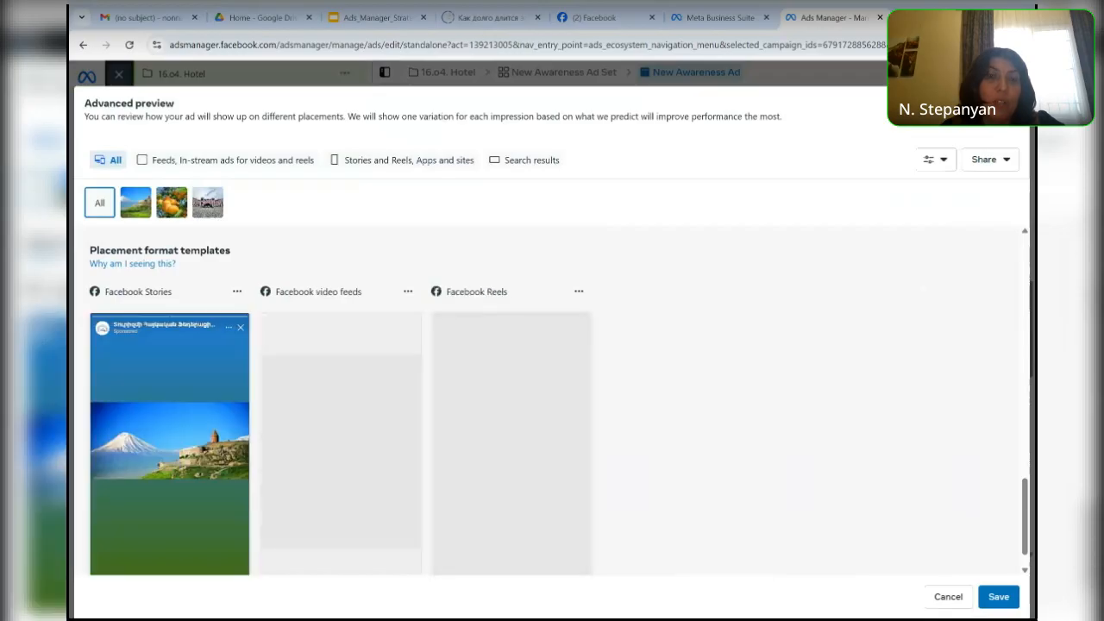
scroll(552, 400, down, 1)
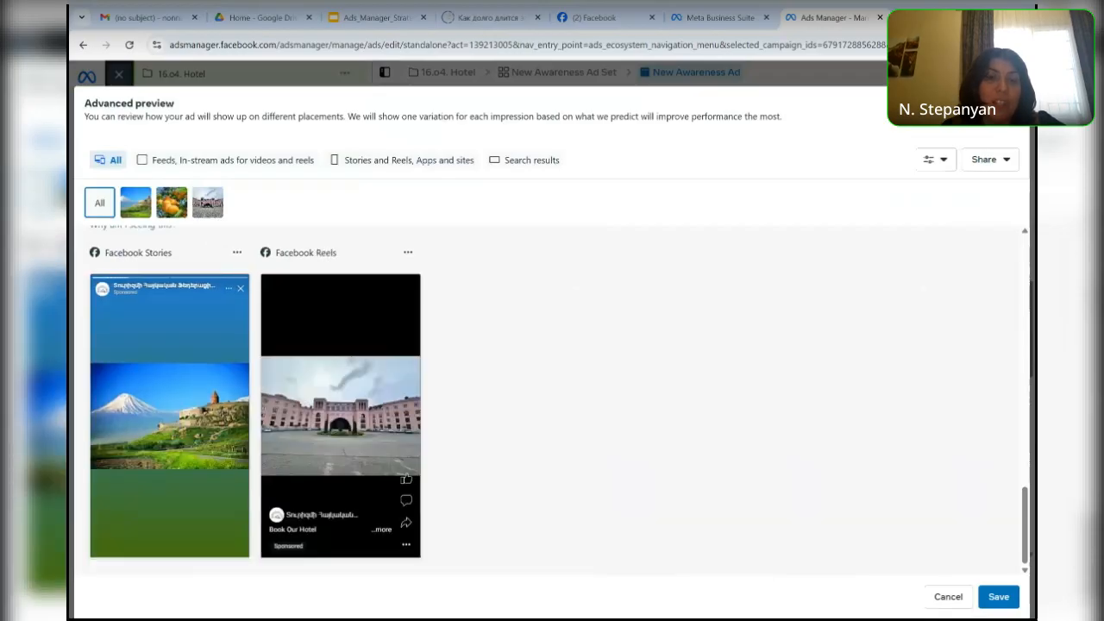
scroll(552, 401, up, 2)
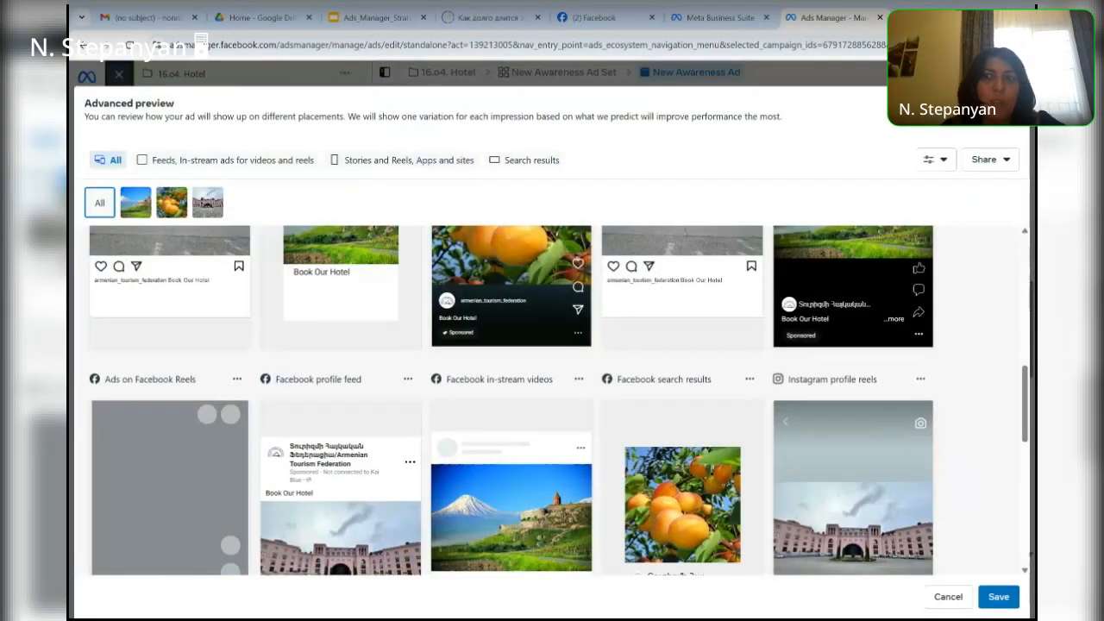
scroll(551, 400, up, 3)
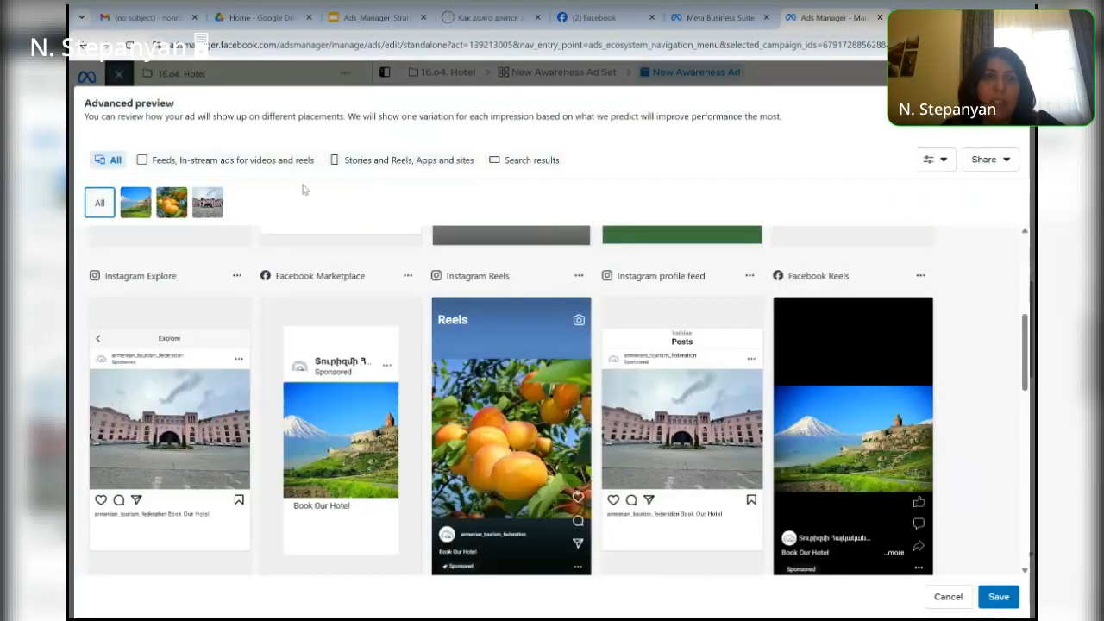
click(997, 597)
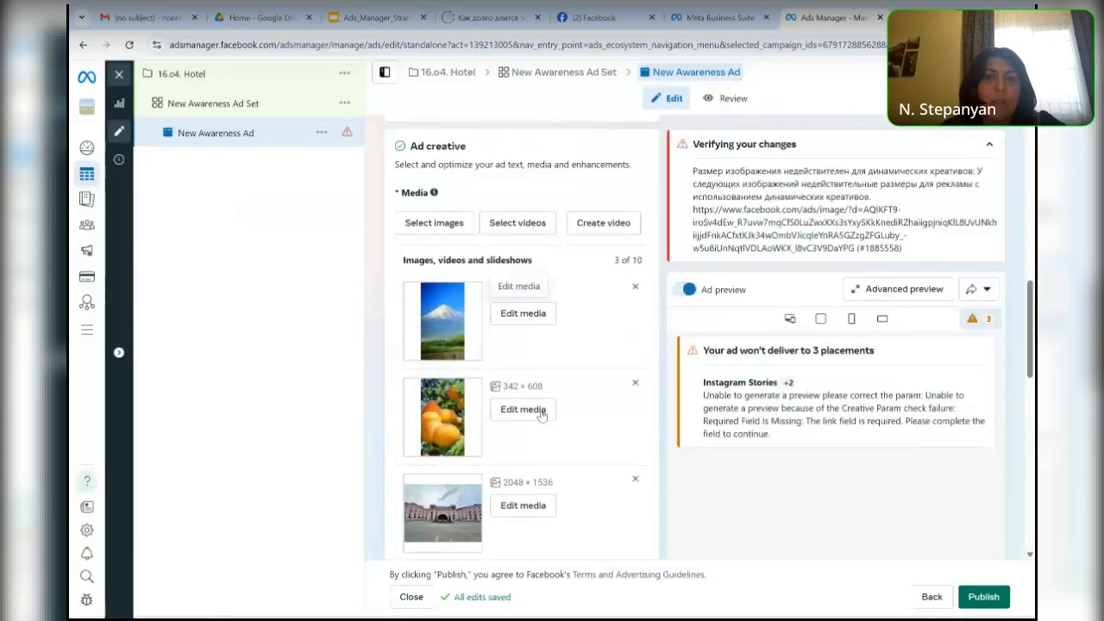
- Add the 1280 × 720 conference-room video, the first in the account's videos, to the ad's media
scroll(552, 441, up, 3)
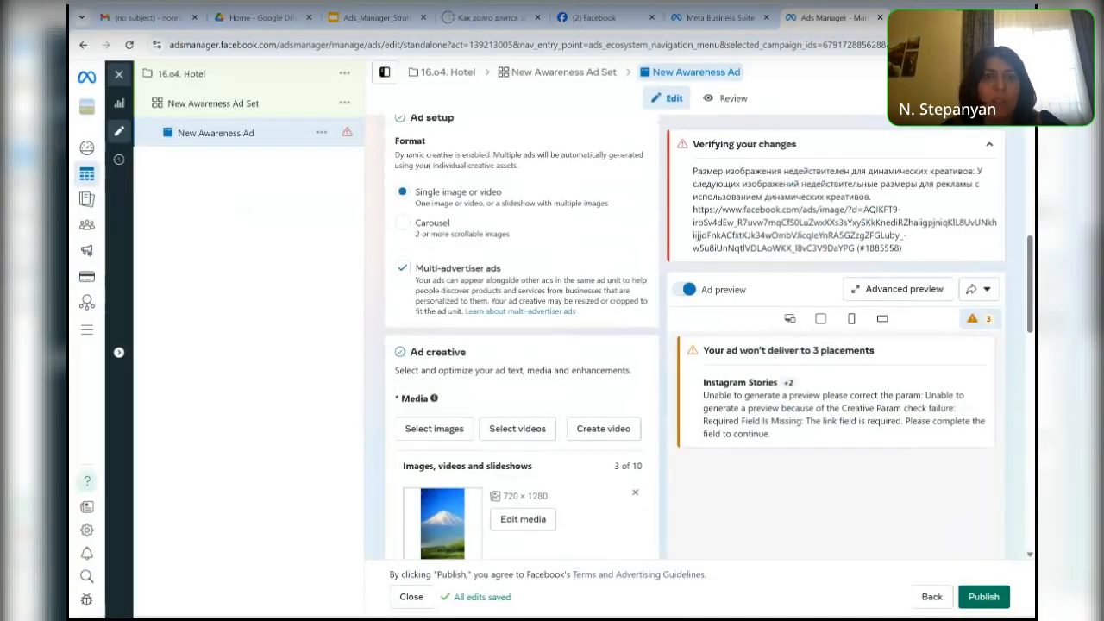
click(518, 429)
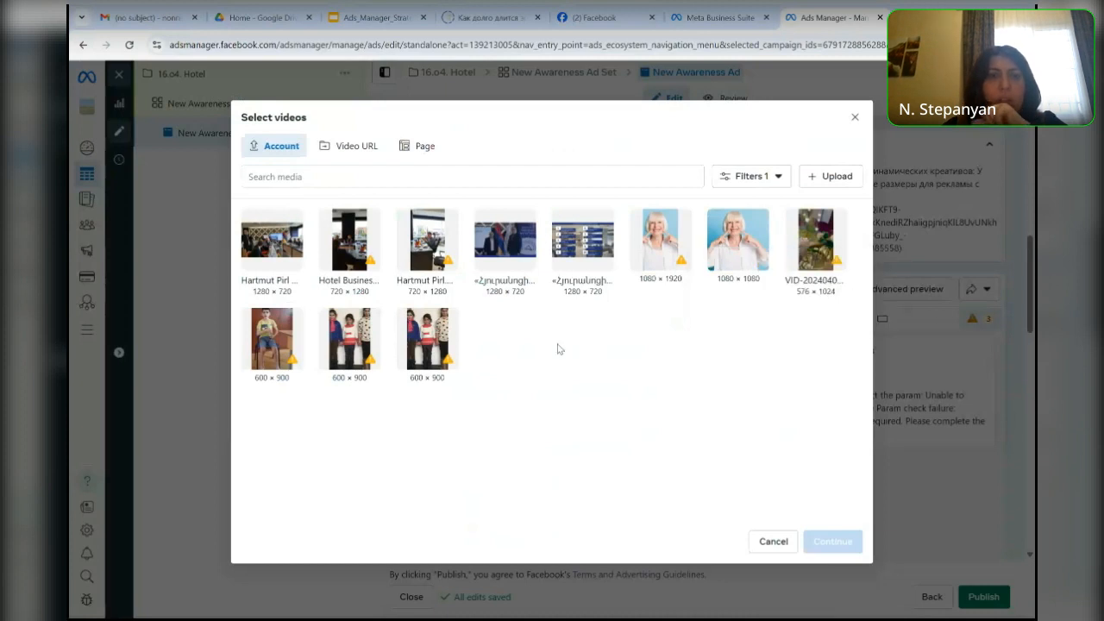
click(266, 242)
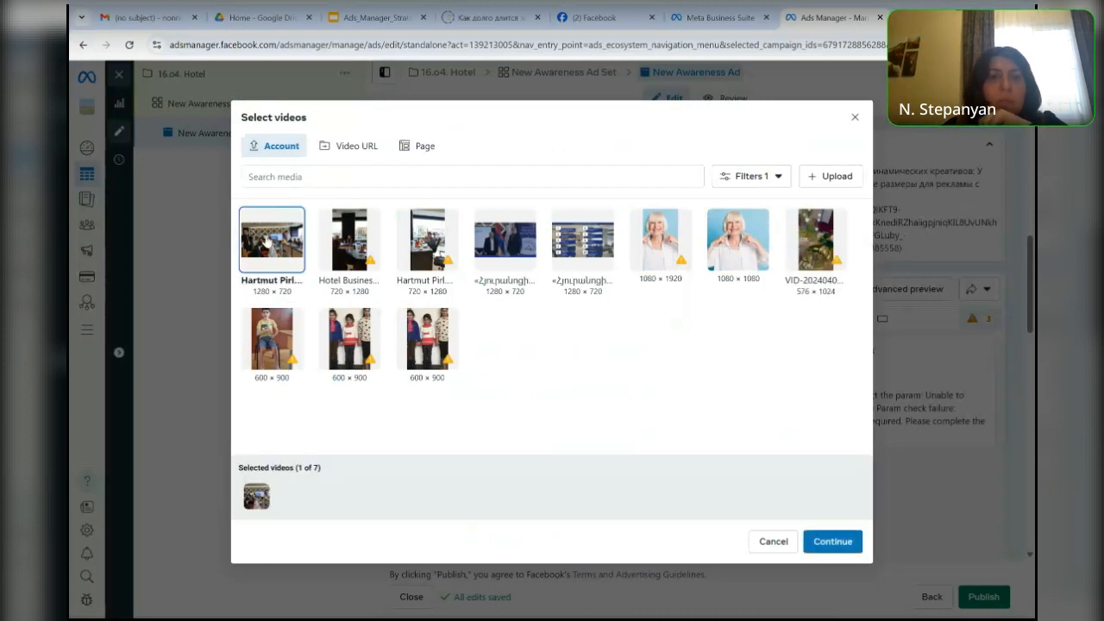
click(832, 541)
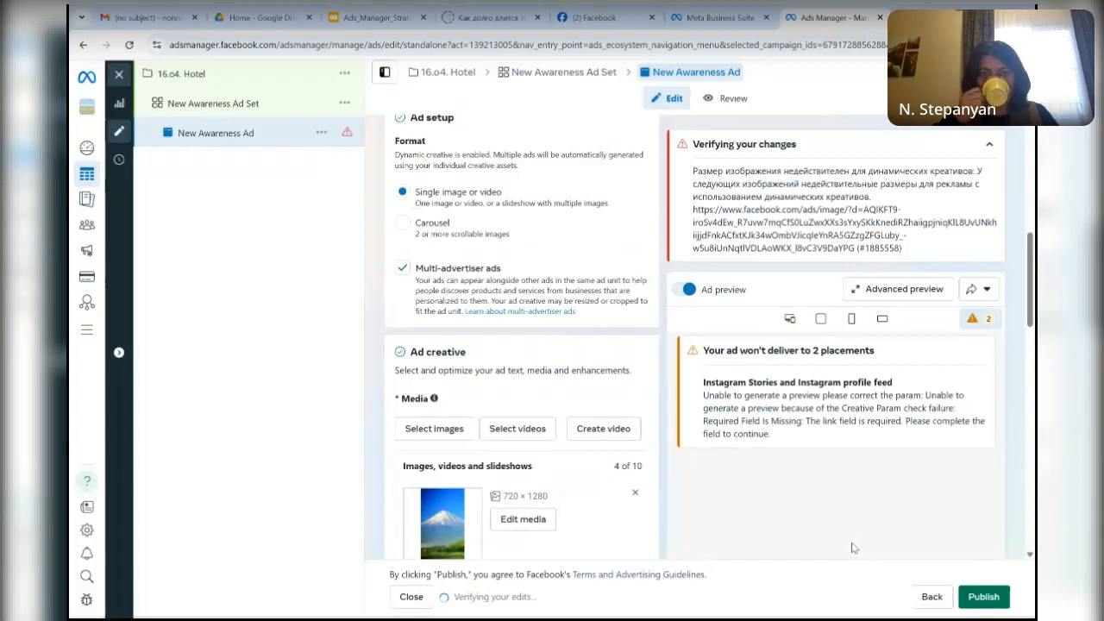
- Crop the ad's video to the recommended 1:1 aspect ratio and apply the change while continuing to its captions
scroll(853, 548, down, 5)
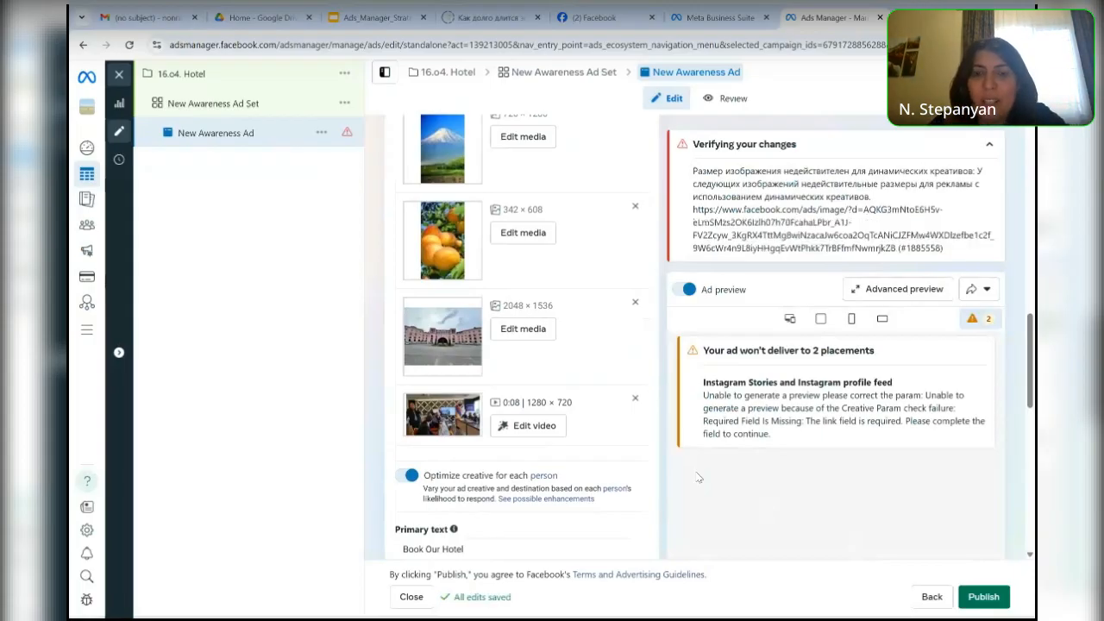
scroll(699, 477, up, 8)
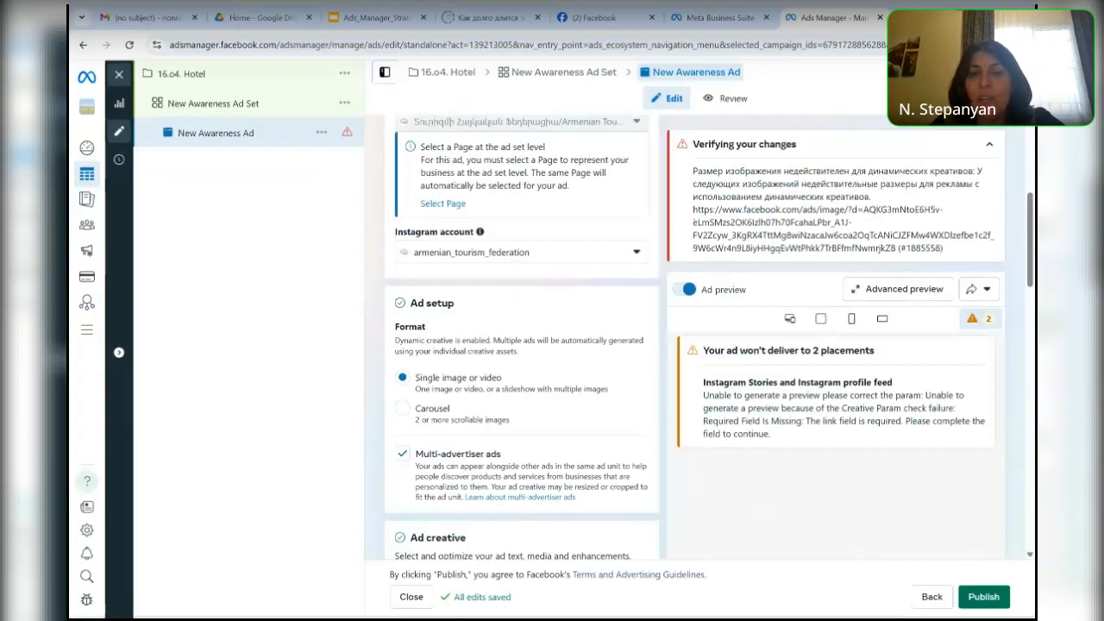
scroll(593, 337, down, 8)
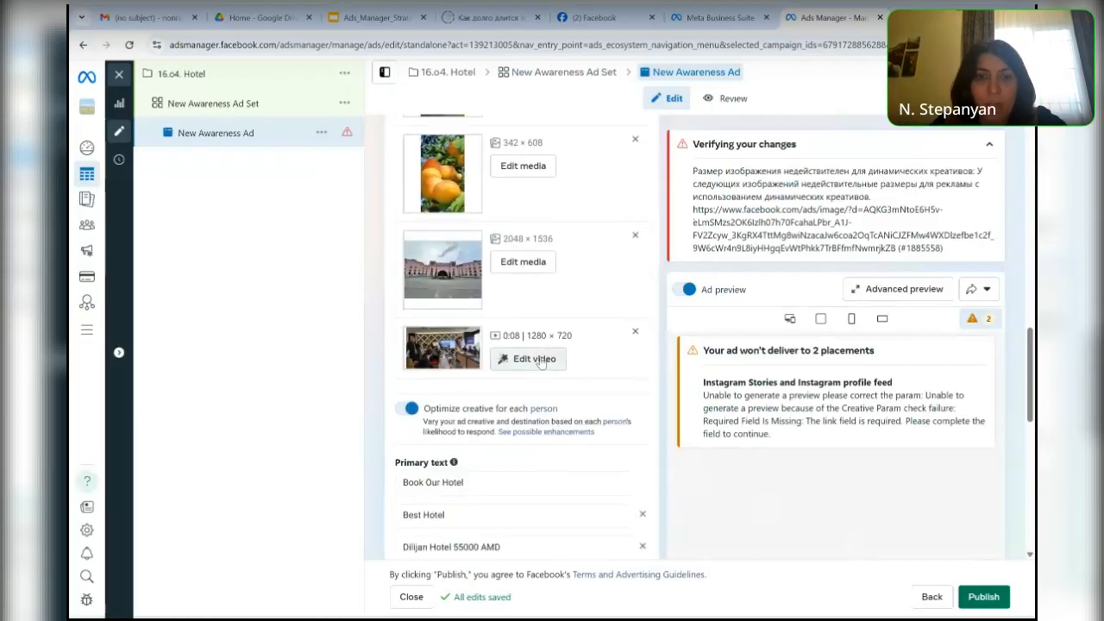
click(541, 361)
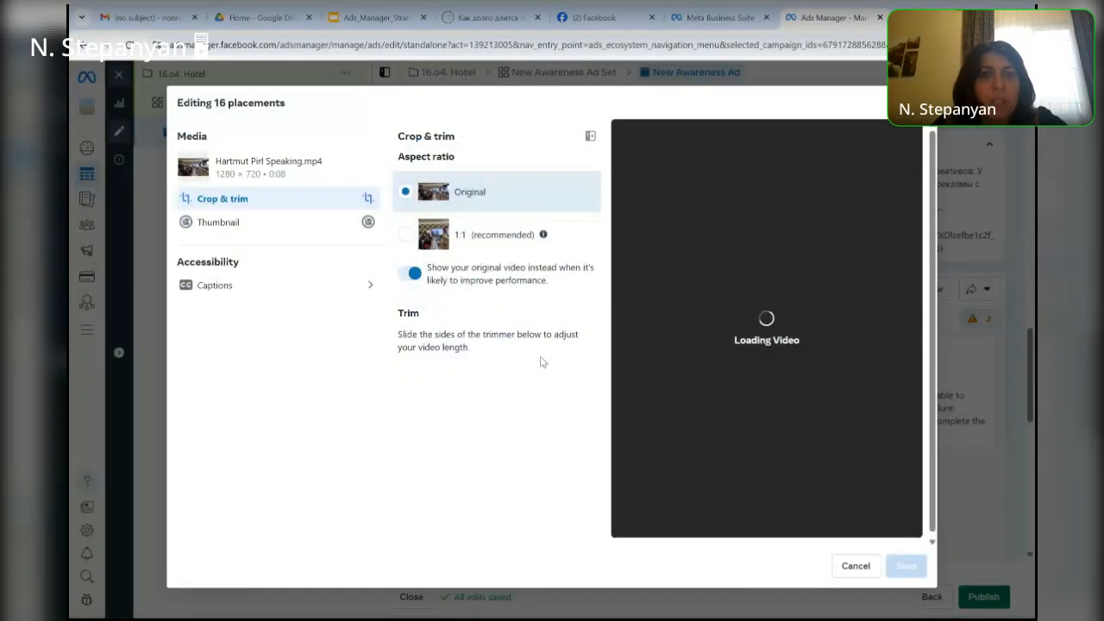
click(493, 241)
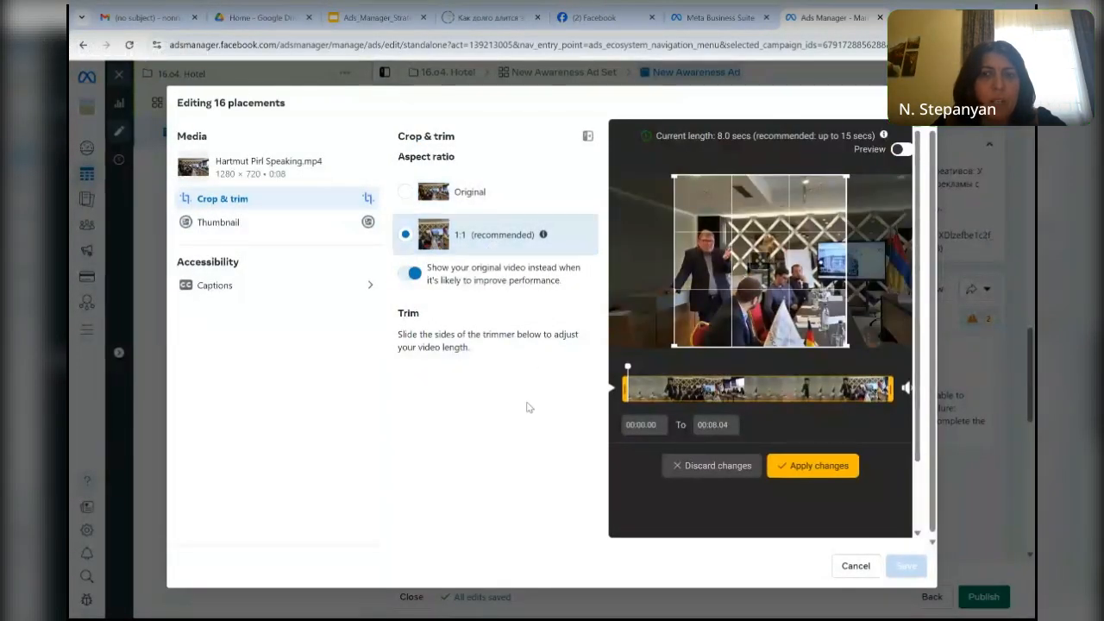
click(319, 287)
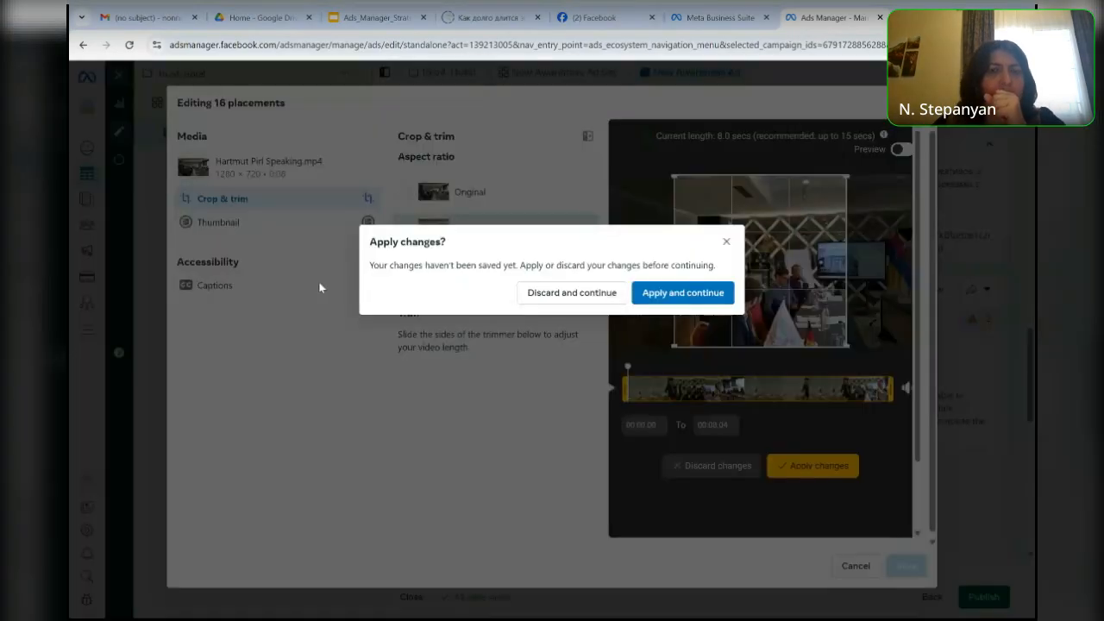
click(672, 298)
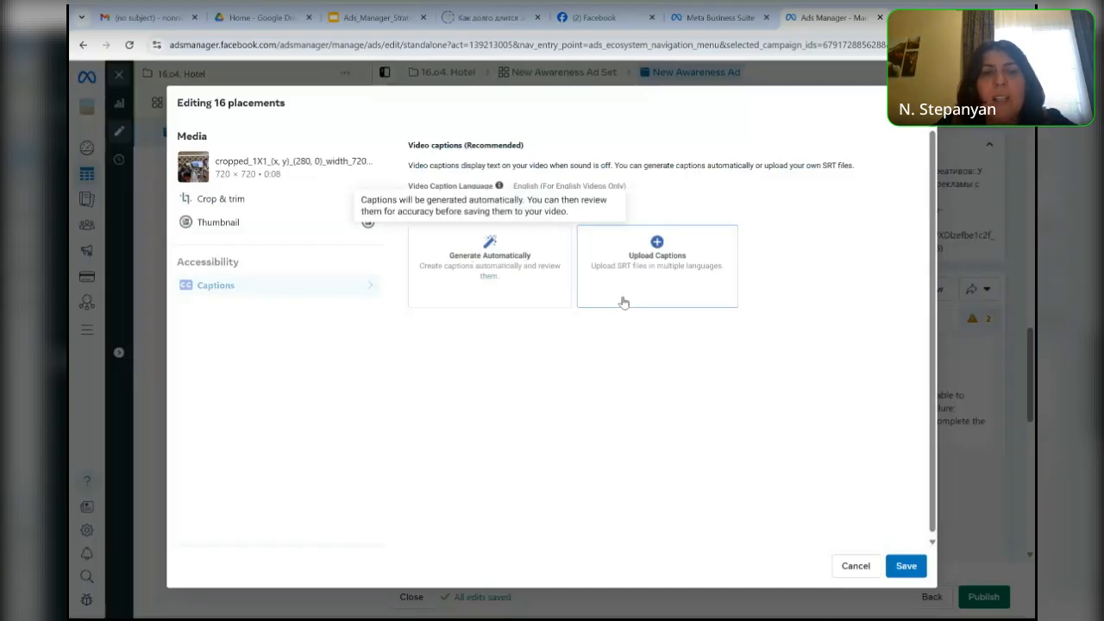
- Generate the video's captions automatically, extend the caption's ending to "But you don't do it" and save the captions to the video
click(448, 269)
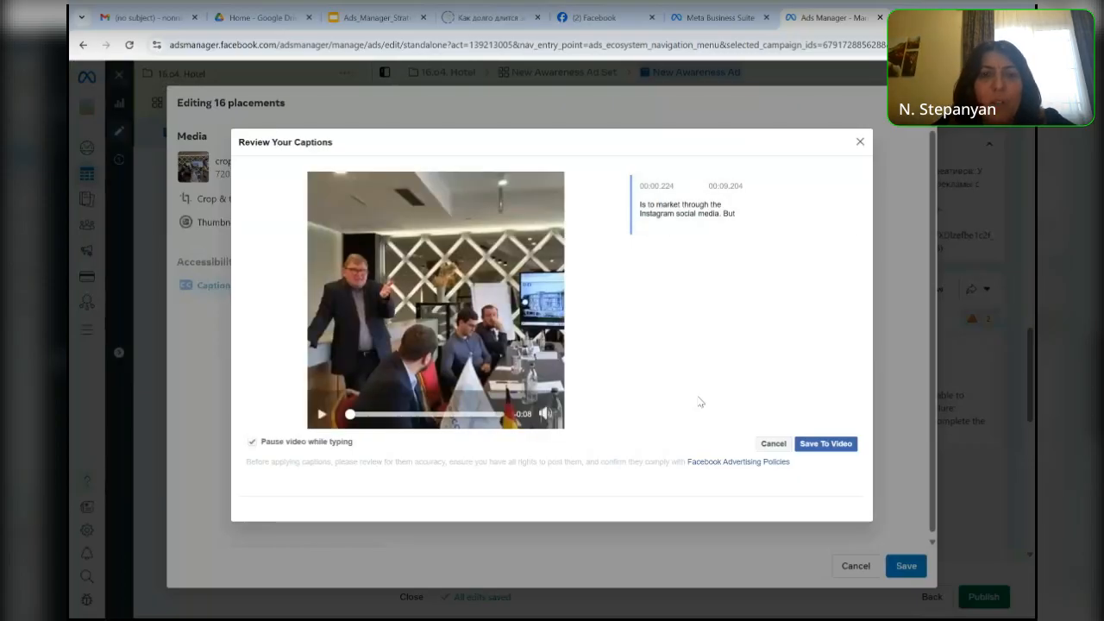
click(827, 445)
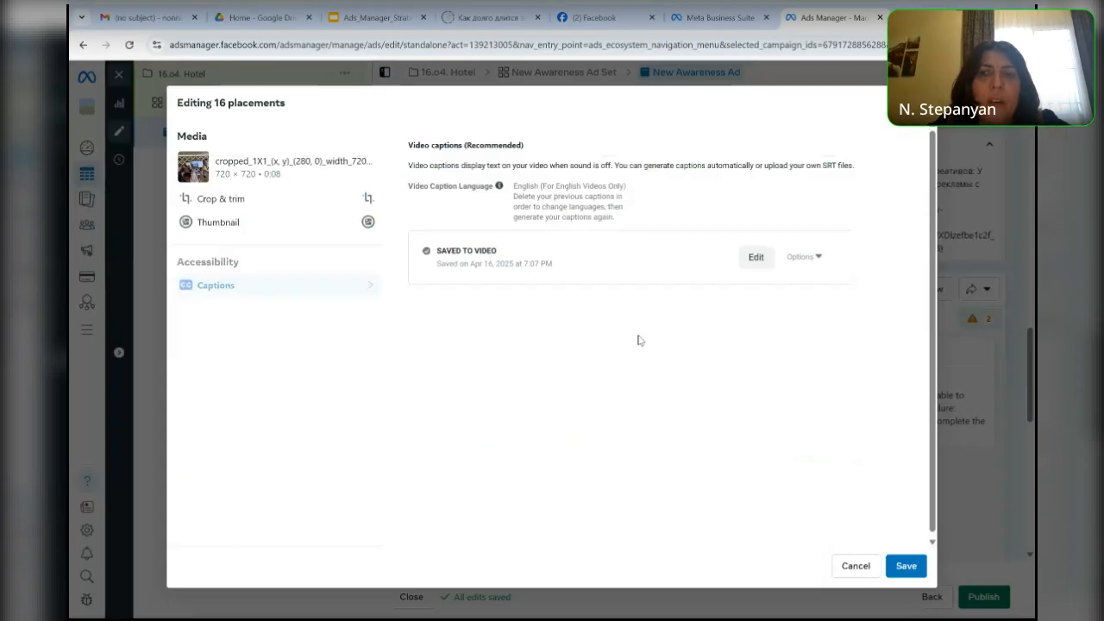
click(755, 257)
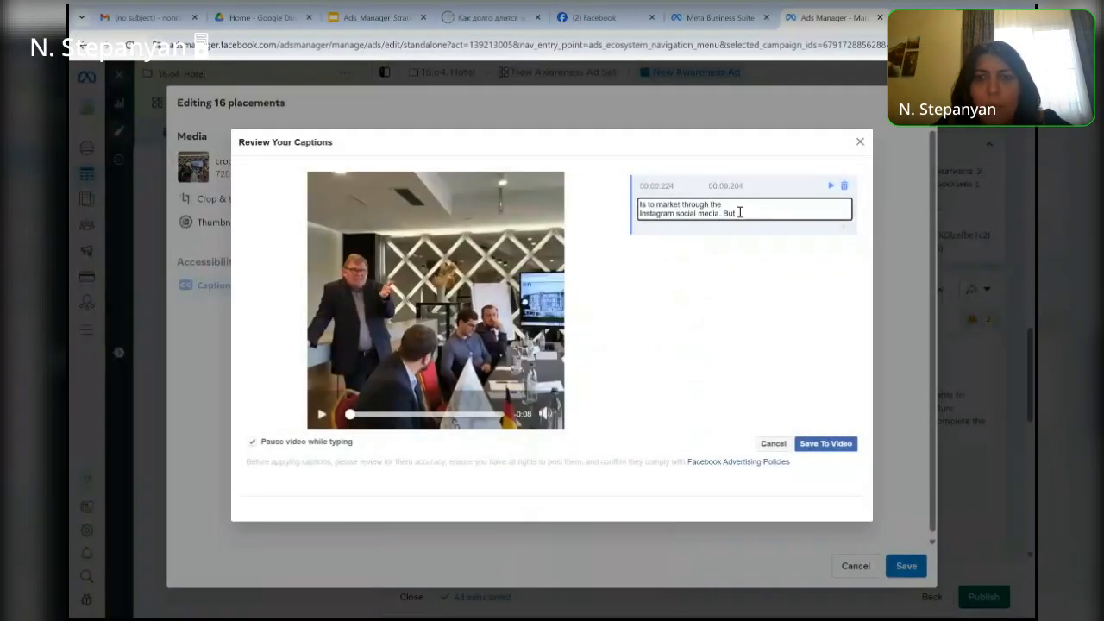
text(you)
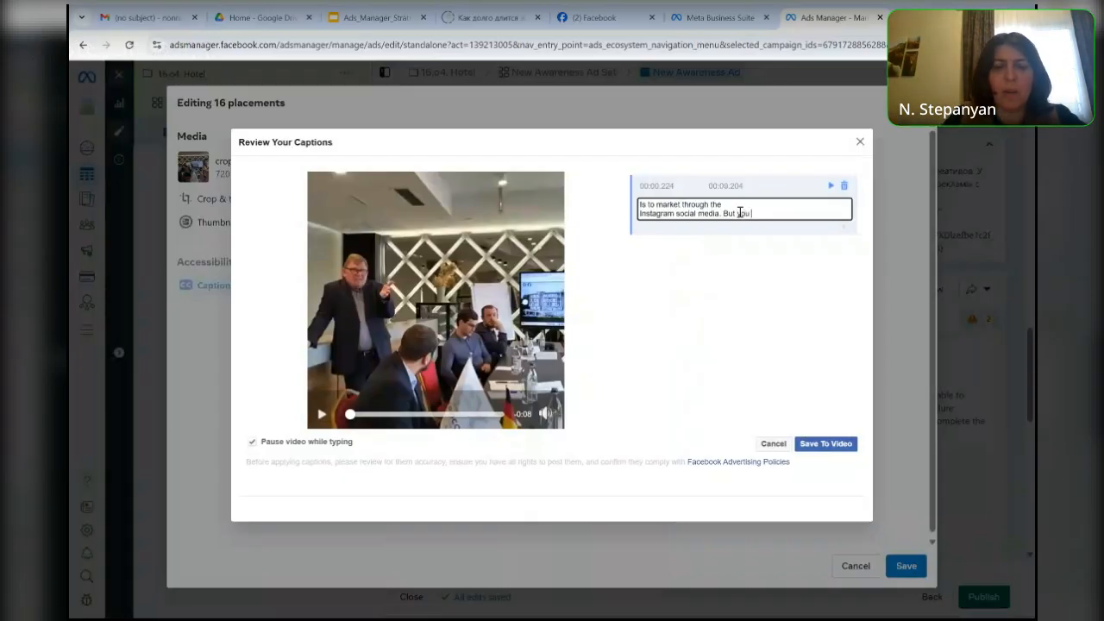
text( don't do)
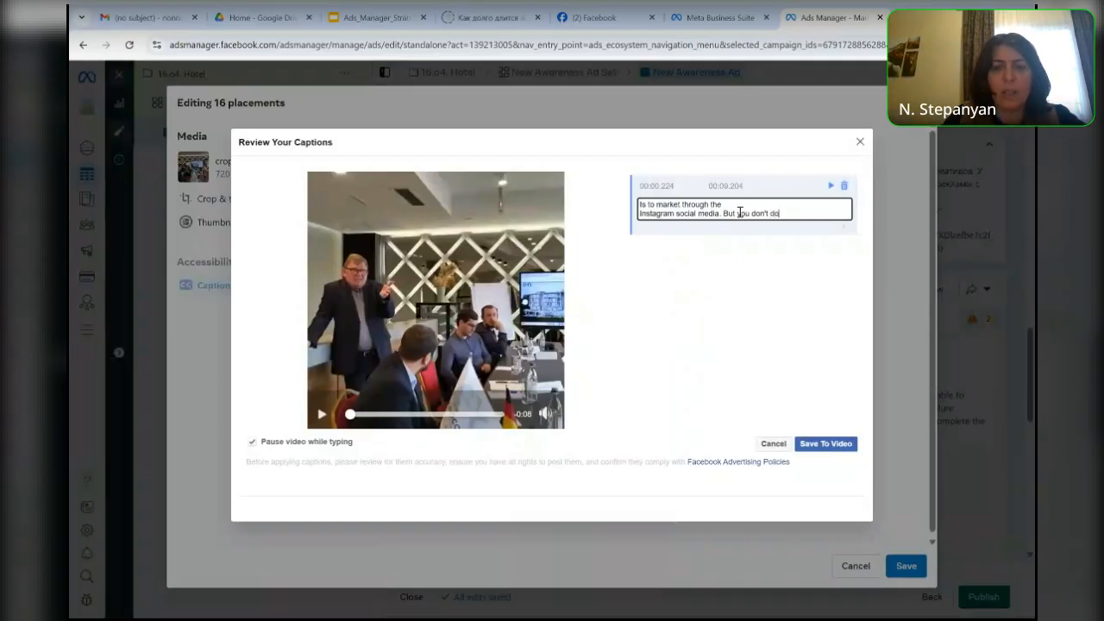
text( it)
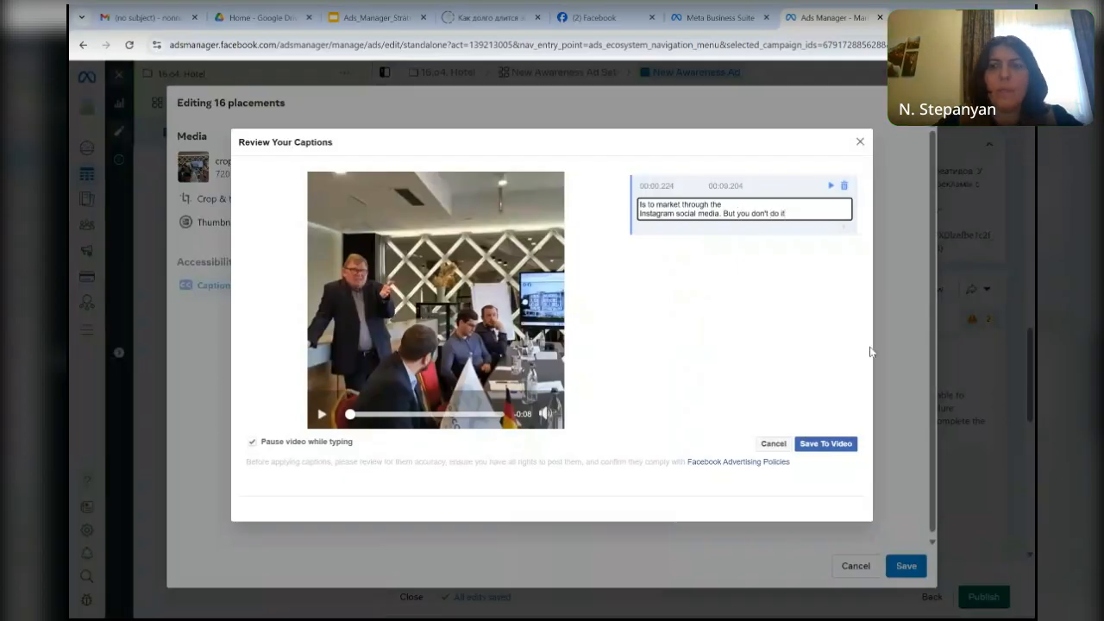
click(825, 444)
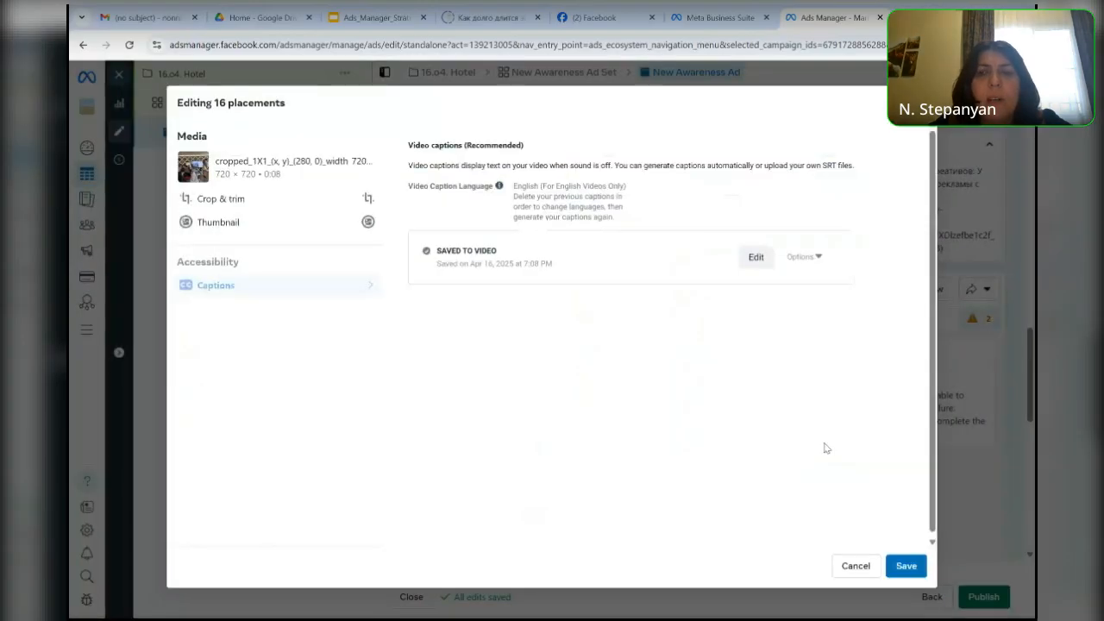
- Switch the video's thumbnail to manual, choose the third suggested frame with the standing speaker, and save the video edits
click(292, 225)
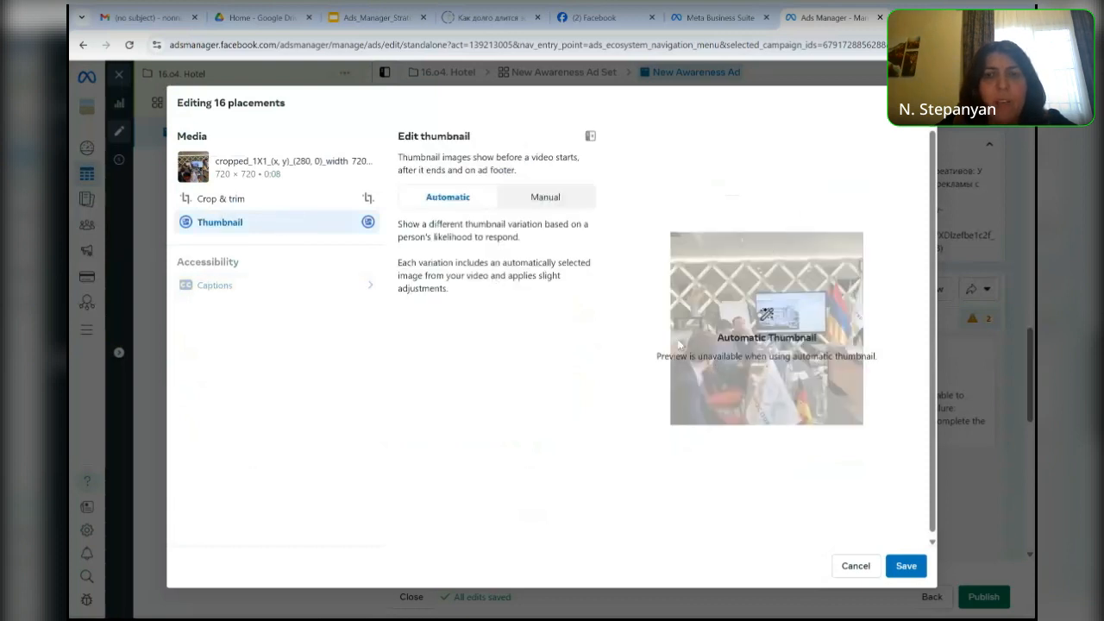
click(562, 200)
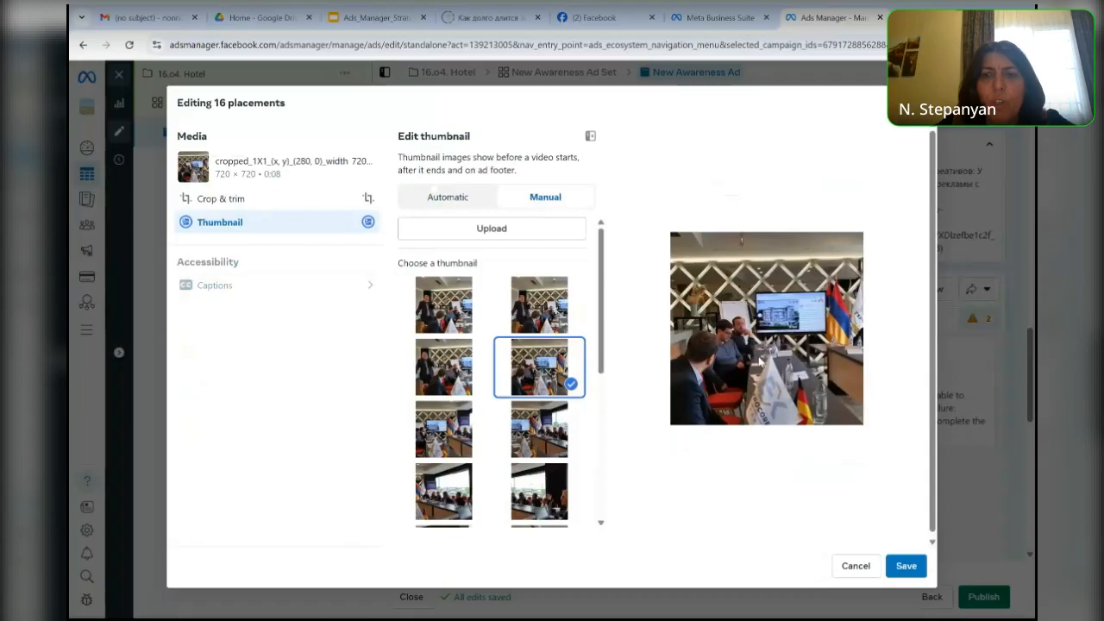
click(449, 367)
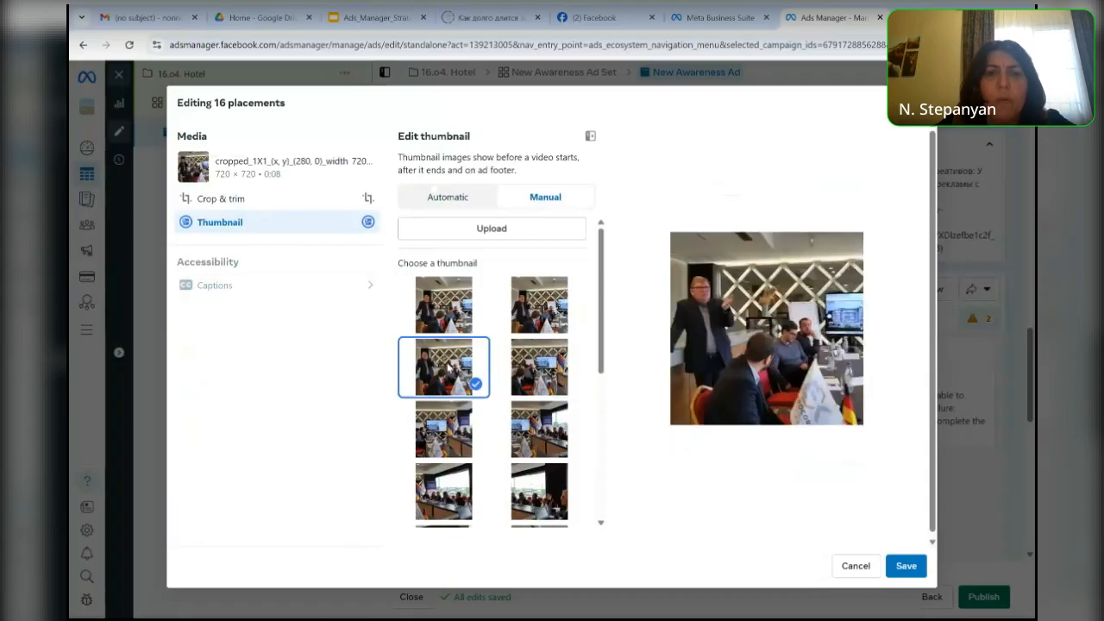
click(907, 566)
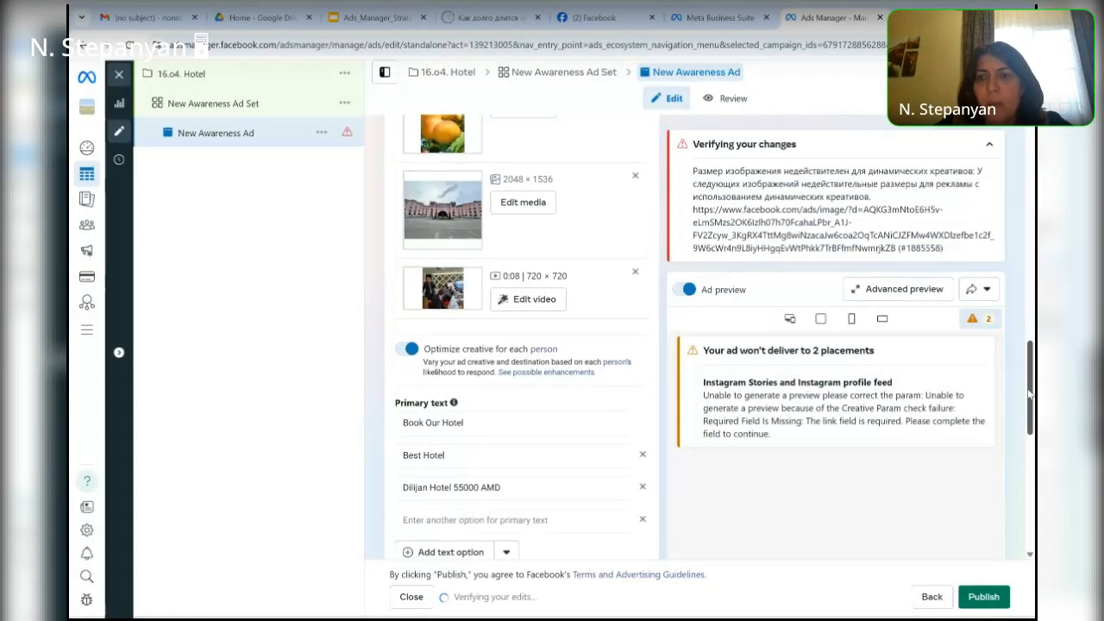
- Open the ad's advanced preview, examine its feed, Stories and Reels placements, and play the captioned video in the Facebook profile feed preview
drag(1029, 392, 1034, 200)
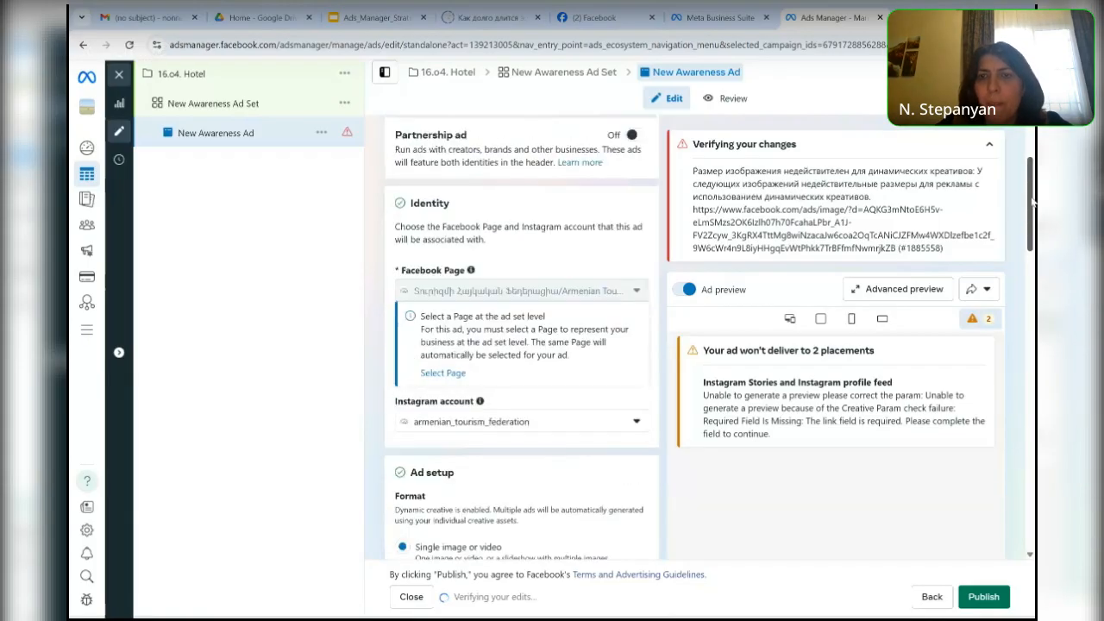
click(868, 289)
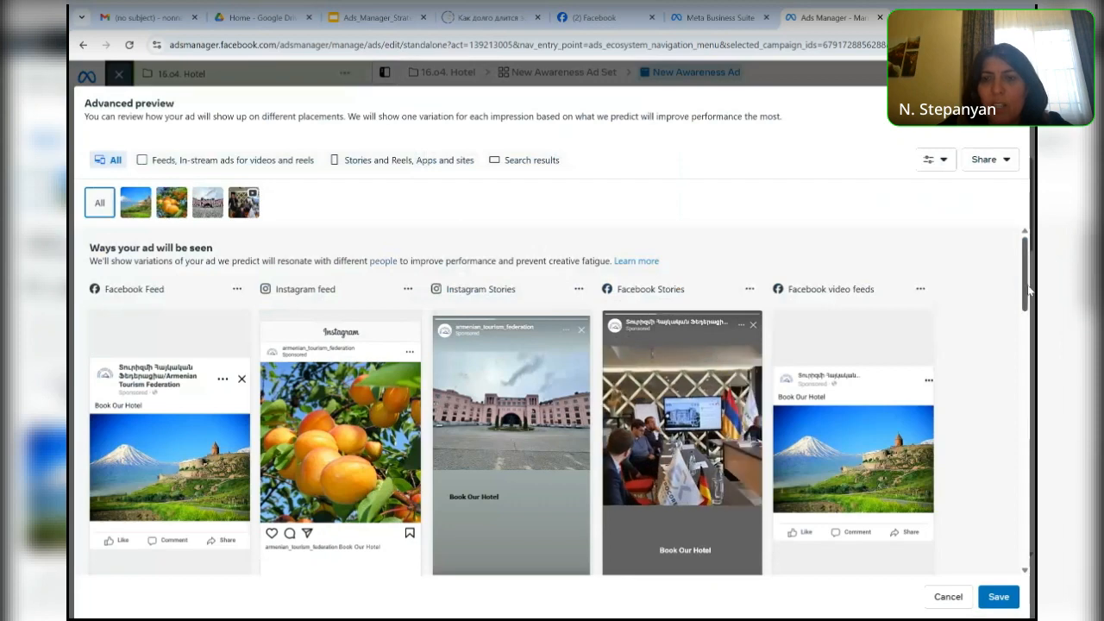
scroll(1028, 310, down, 1)
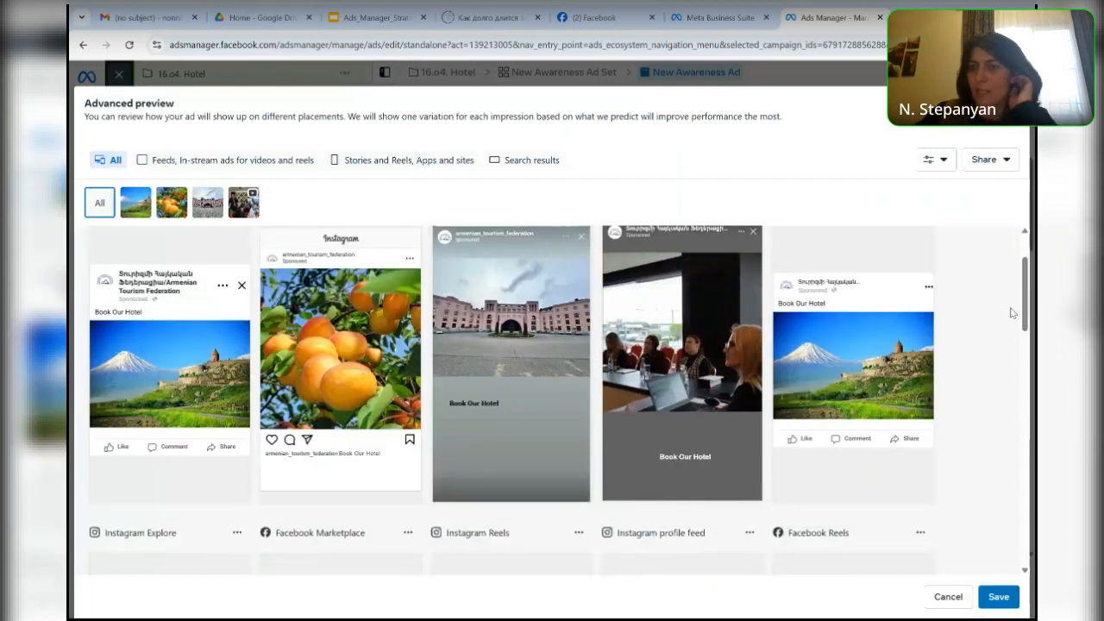
drag(1023, 330, 1023, 371)
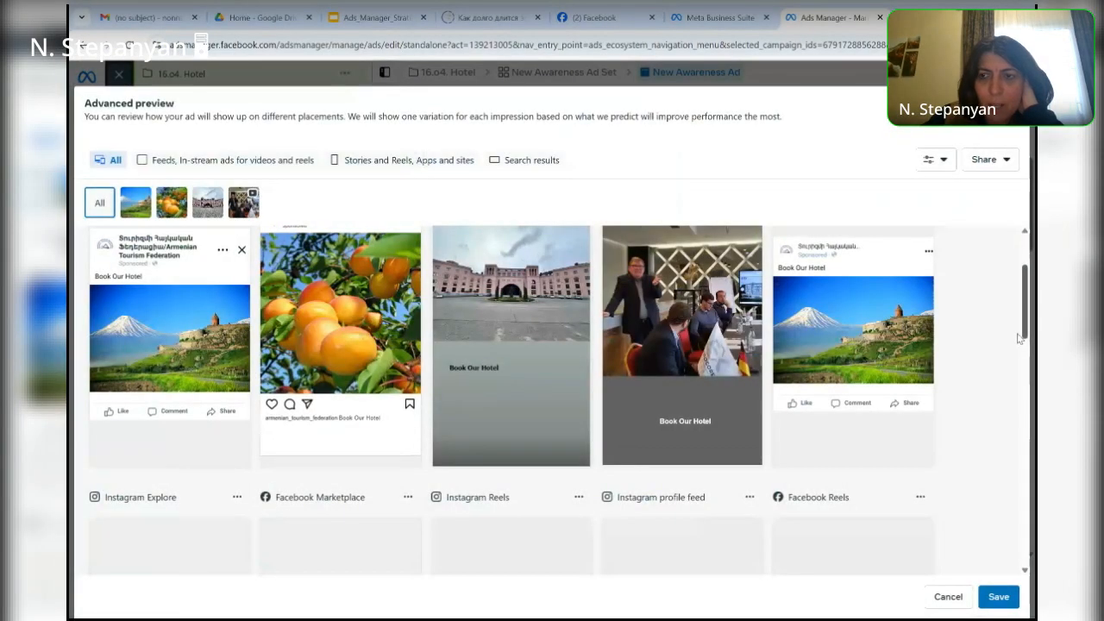
scroll(1019, 338, up, 2)
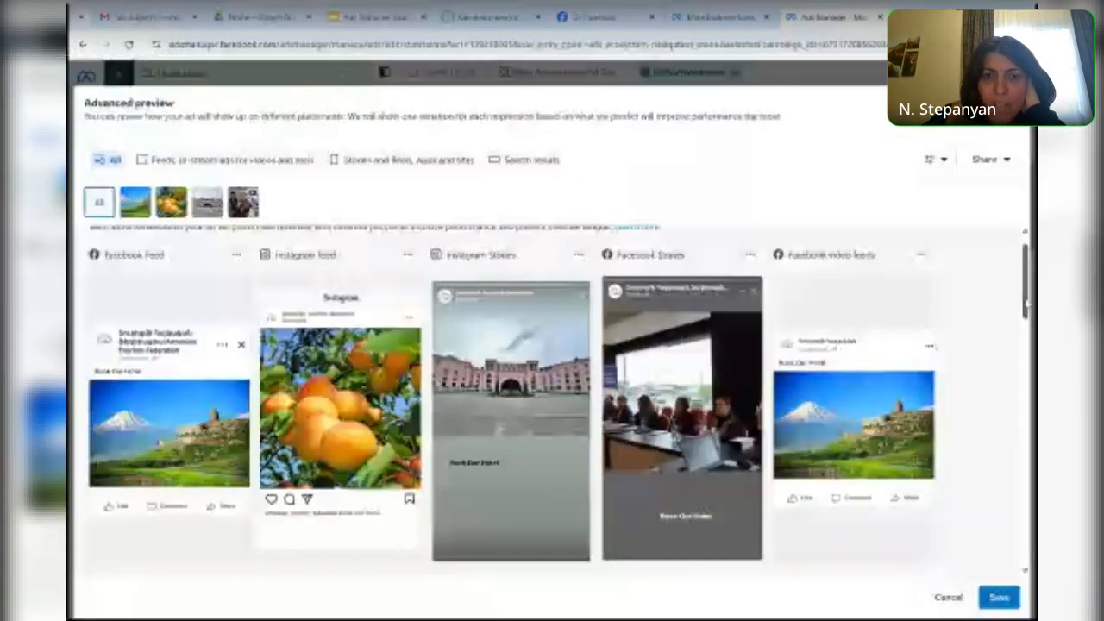
scroll(1029, 306, down, 5)
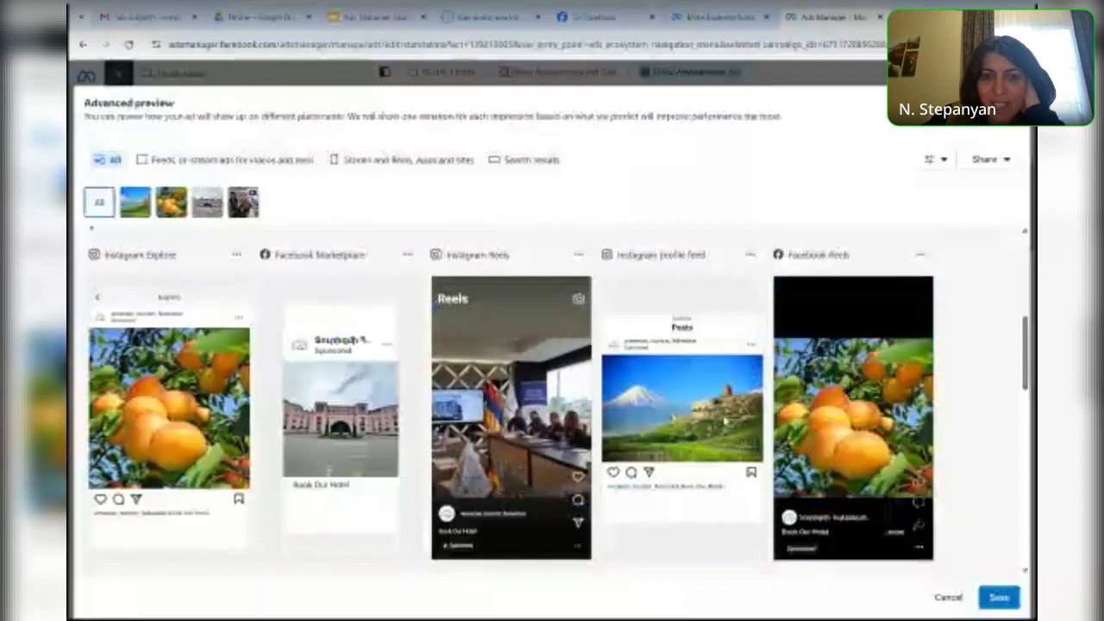
drag(1025, 369, 1024, 439)
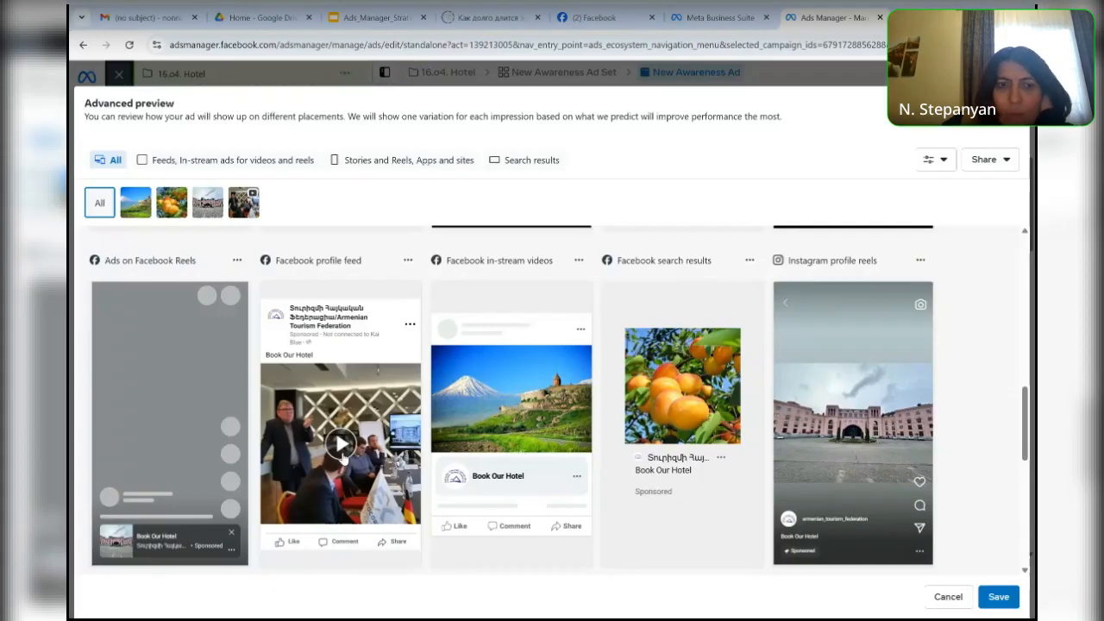
click(343, 453)
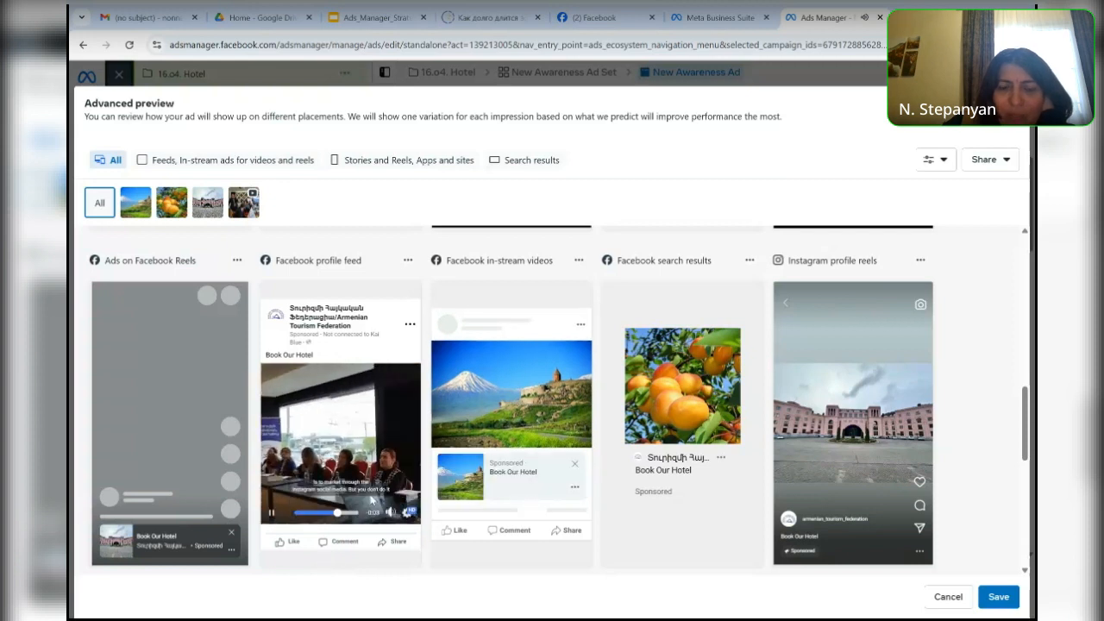
click(272, 514)
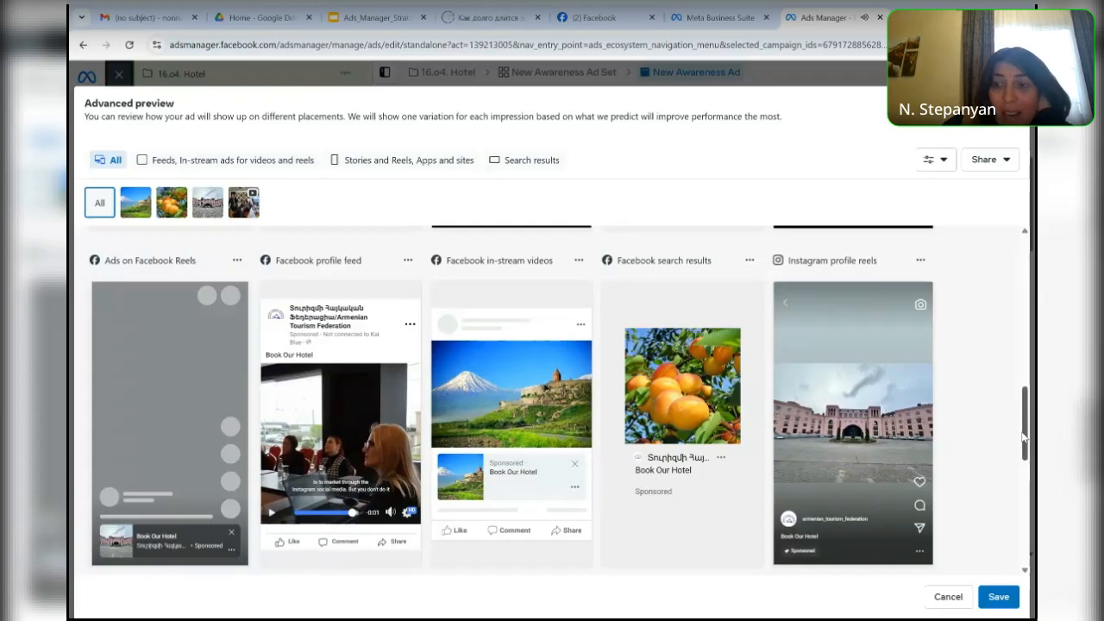
- Load more preview variations, replay the Facebook profile feed video briefly, and save to return to the ad editor
drag(1023, 438, 1035, 544)
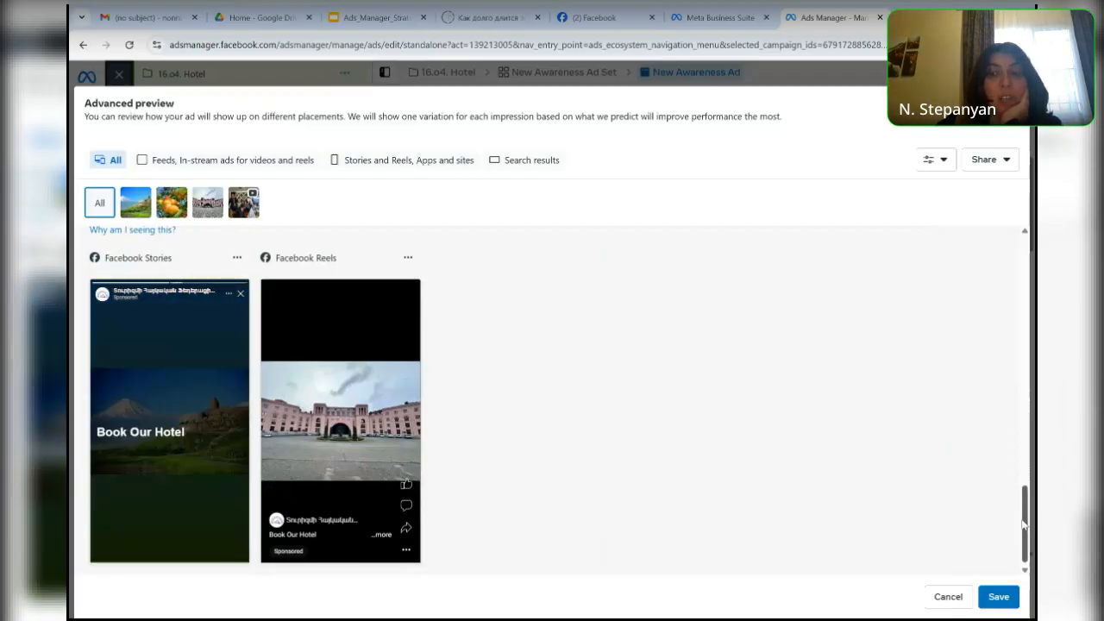
drag(1022, 524, 1017, 465)
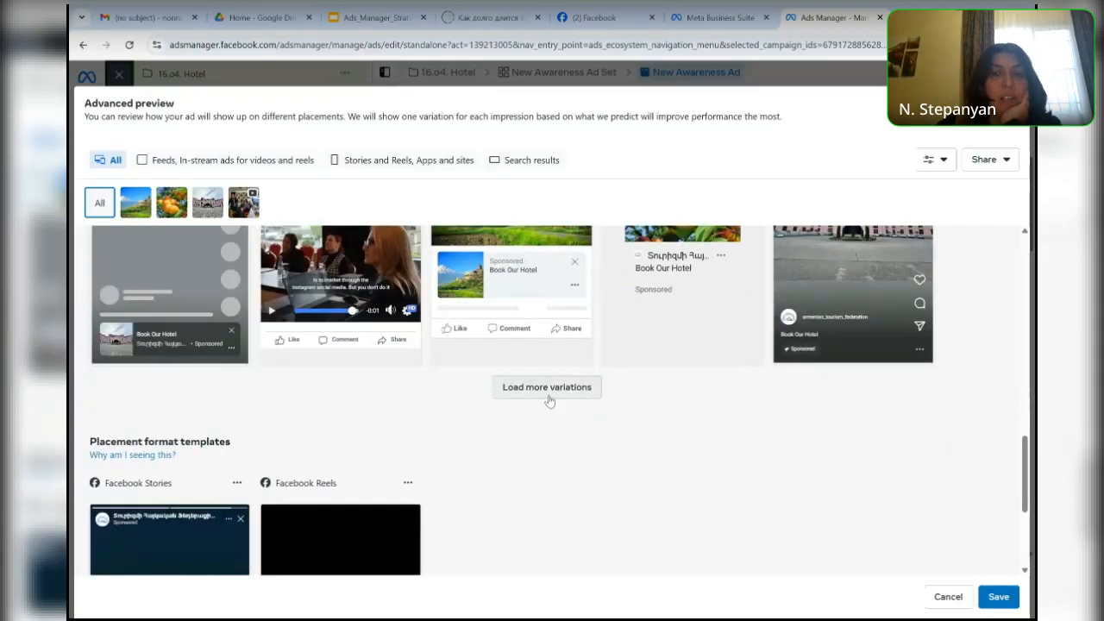
click(548, 394)
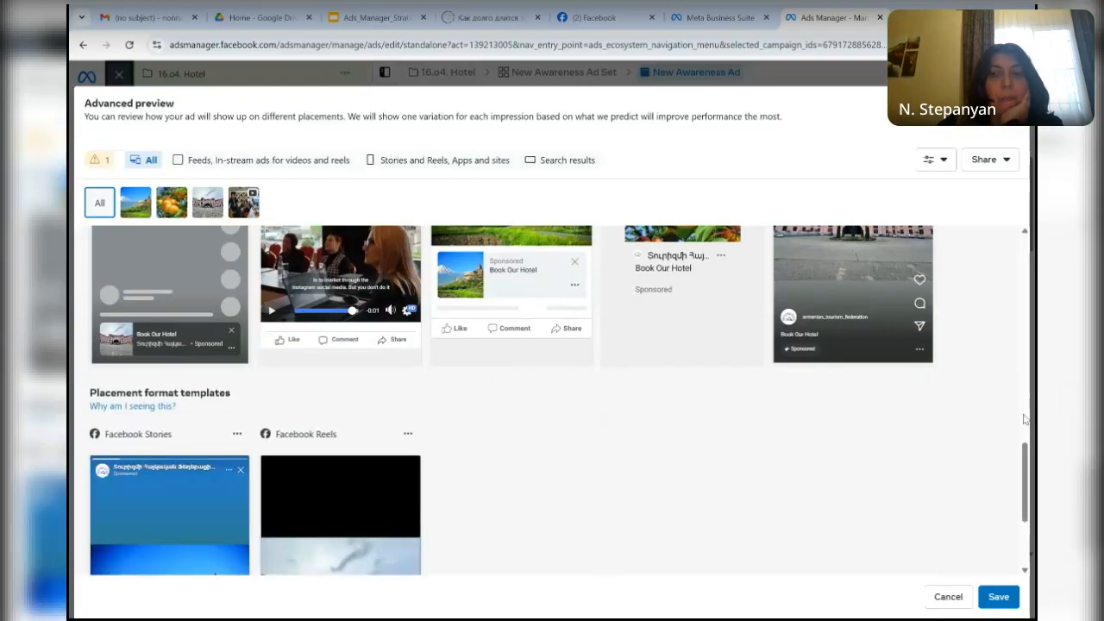
click(1024, 419)
drag(1023, 419, 1023, 446)
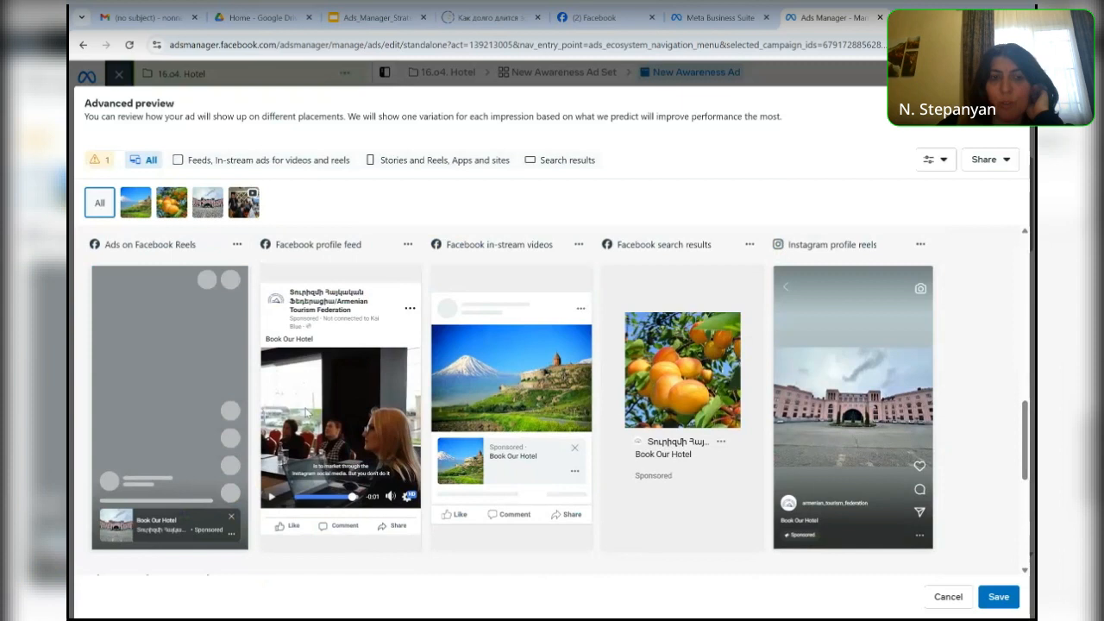
click(270, 498)
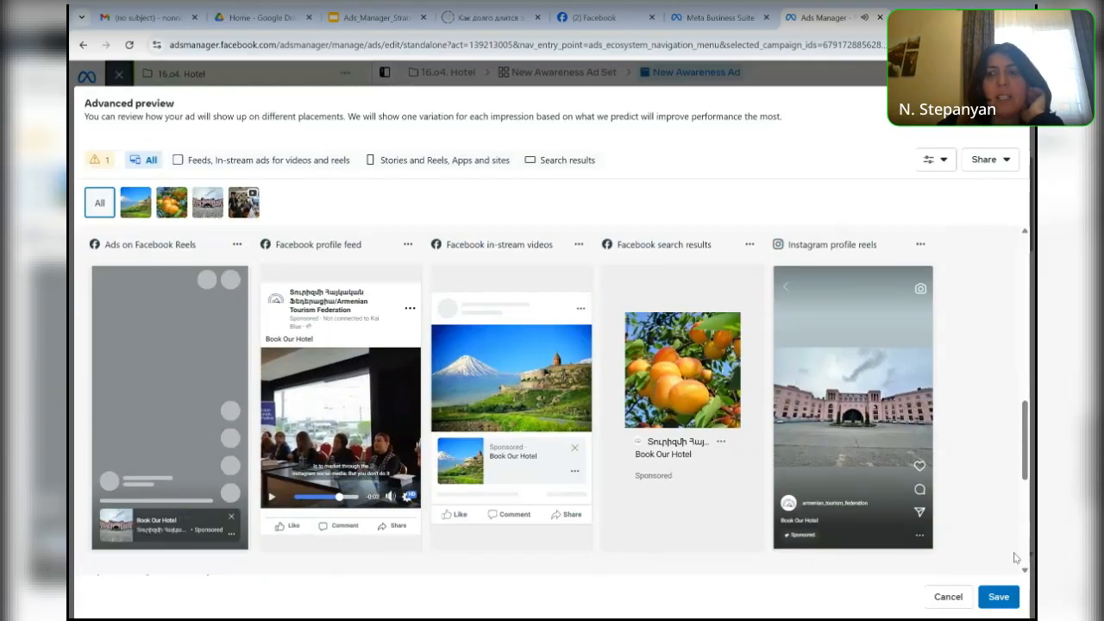
click(1004, 604)
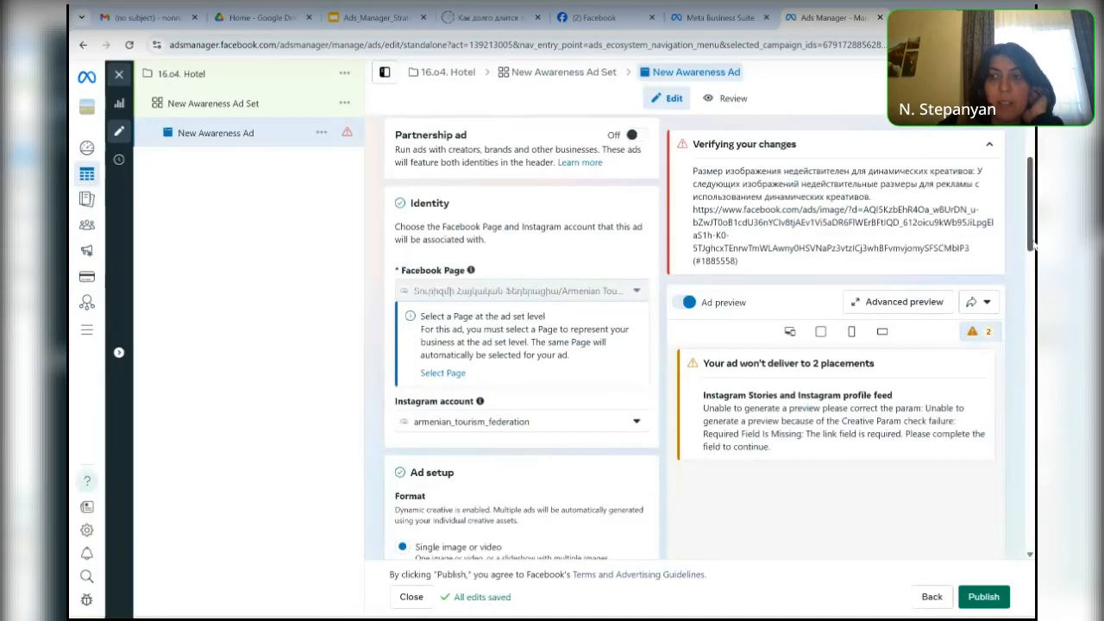
- Switch the ad's format from a single image or video to Carousel in the ad setup
drag(1032, 248, 1014, 309)
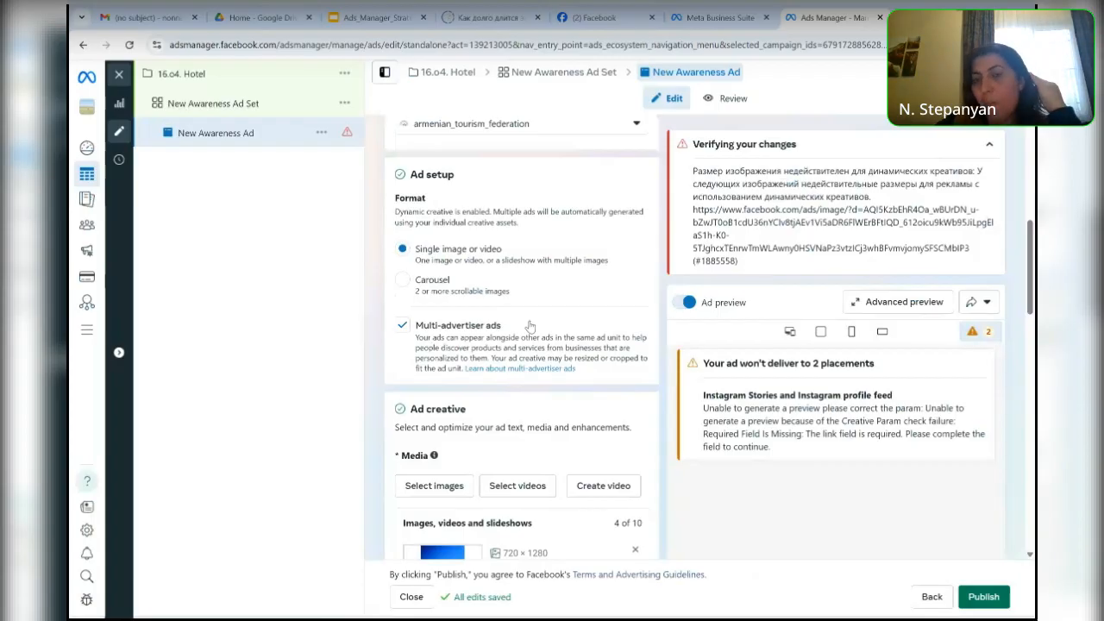
click(402, 282)
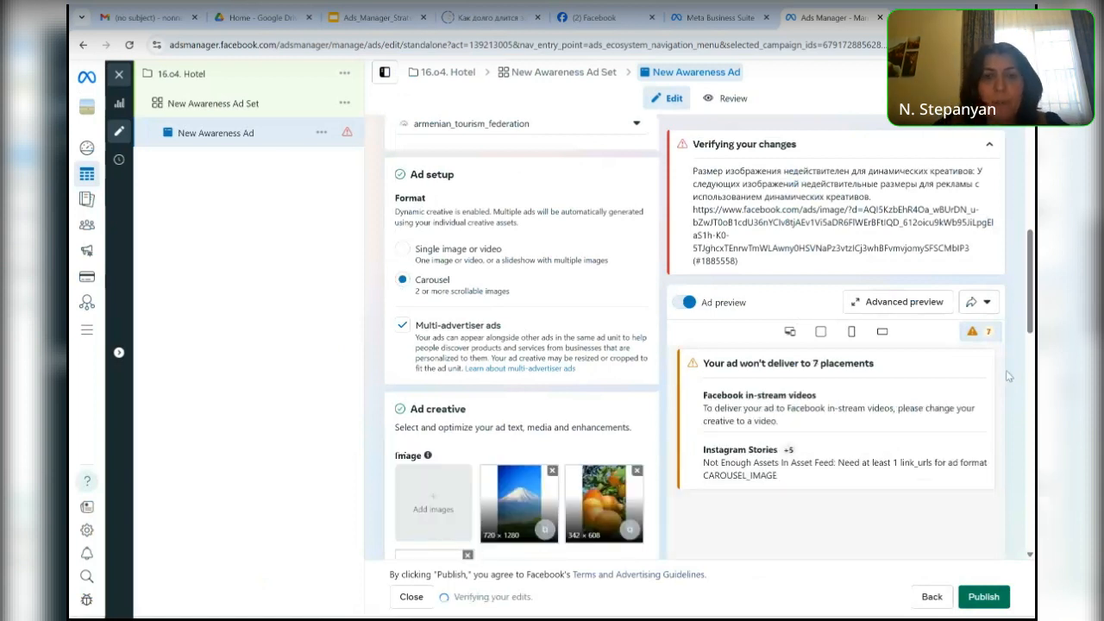
- Enter "Armenia is the best" as the carousel ad's headline
drag(1033, 302, 1027, 415)
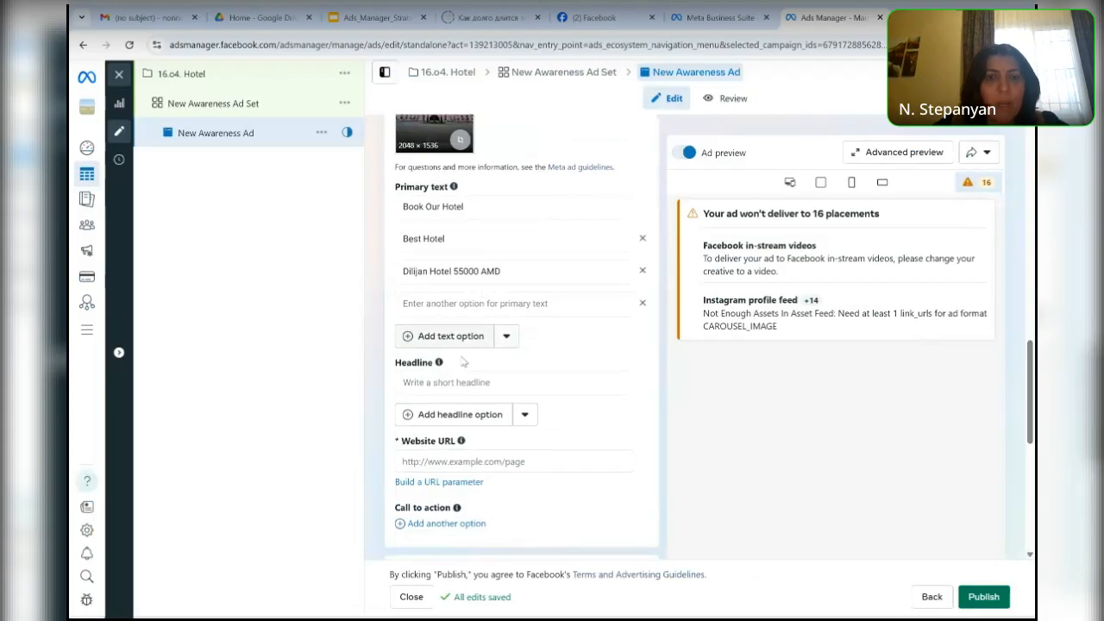
click(430, 382)
text(Best)
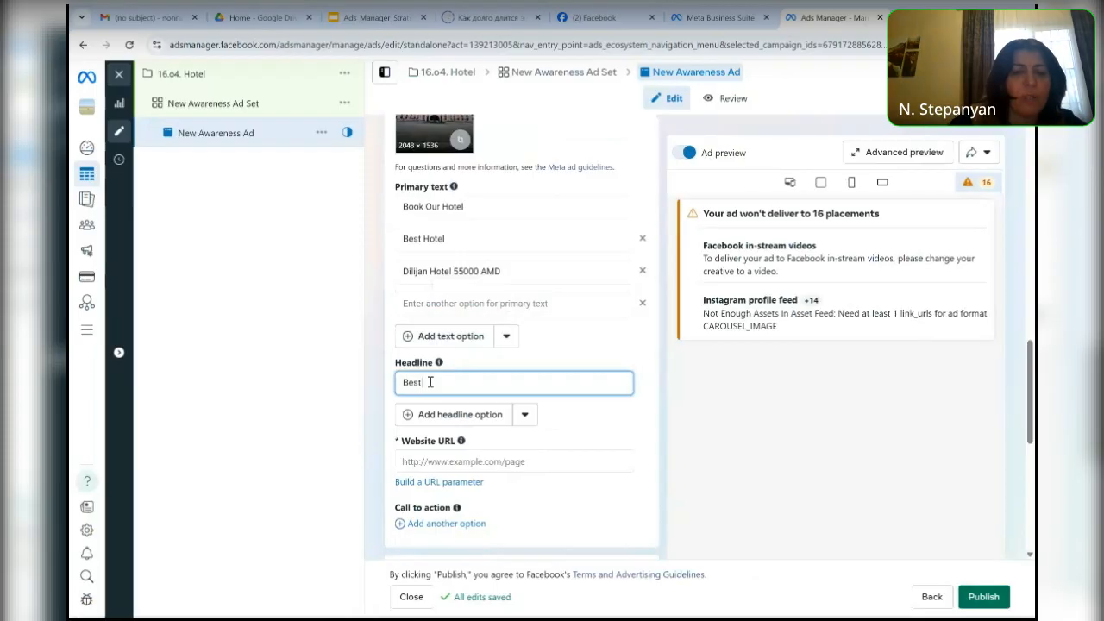
key(BackSpace)
key(BackSpace)
key(BackSpace)
key(BackSpace)
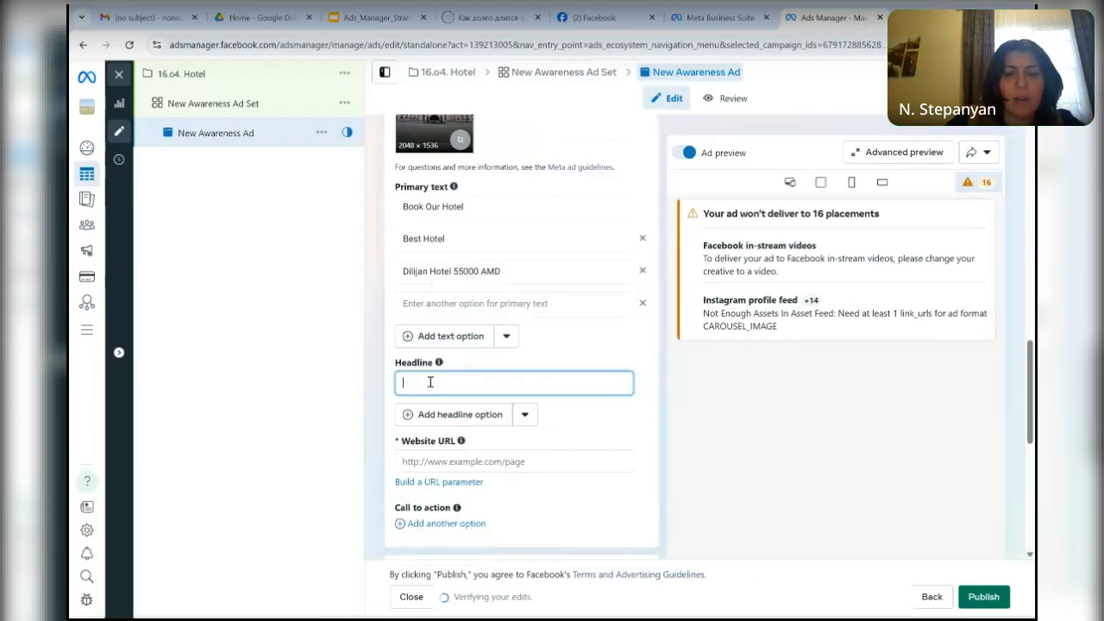
text(Ar)
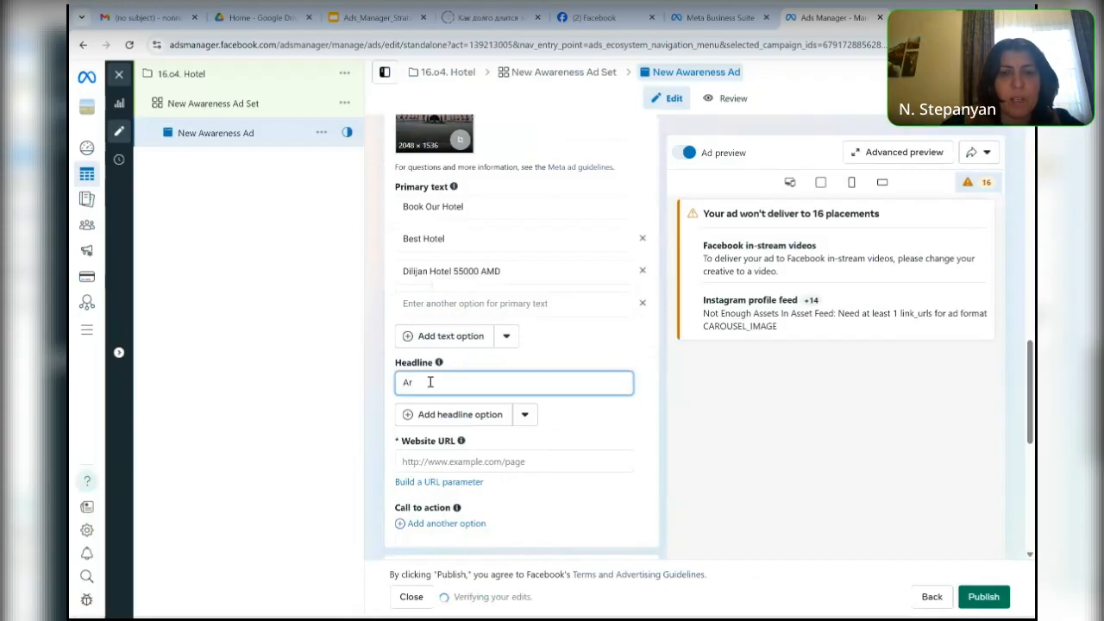
text(menia)
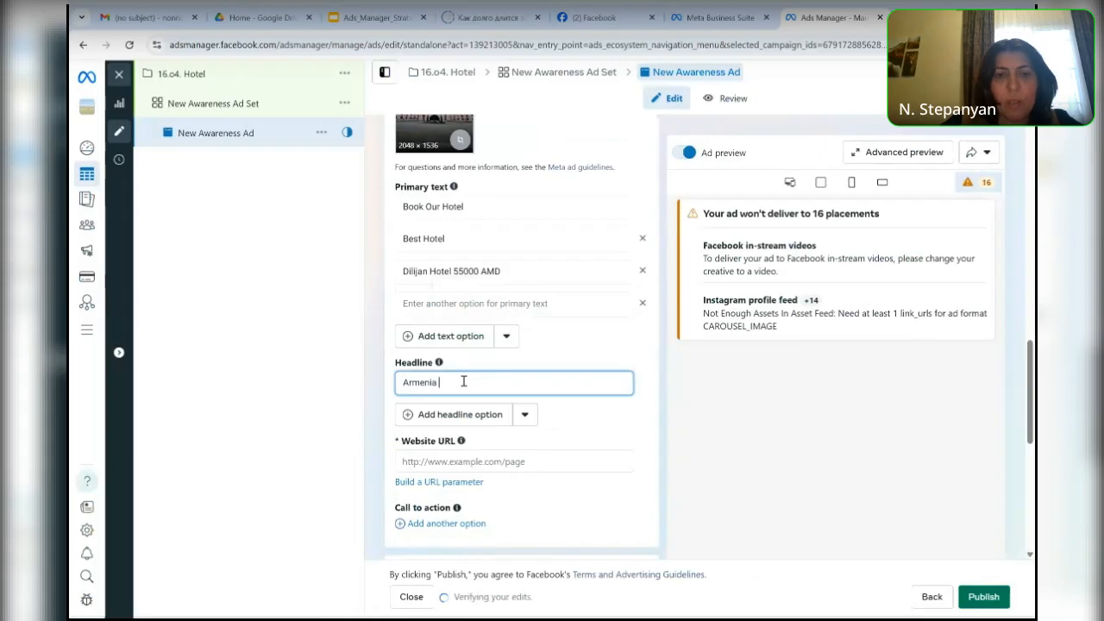
text(is )
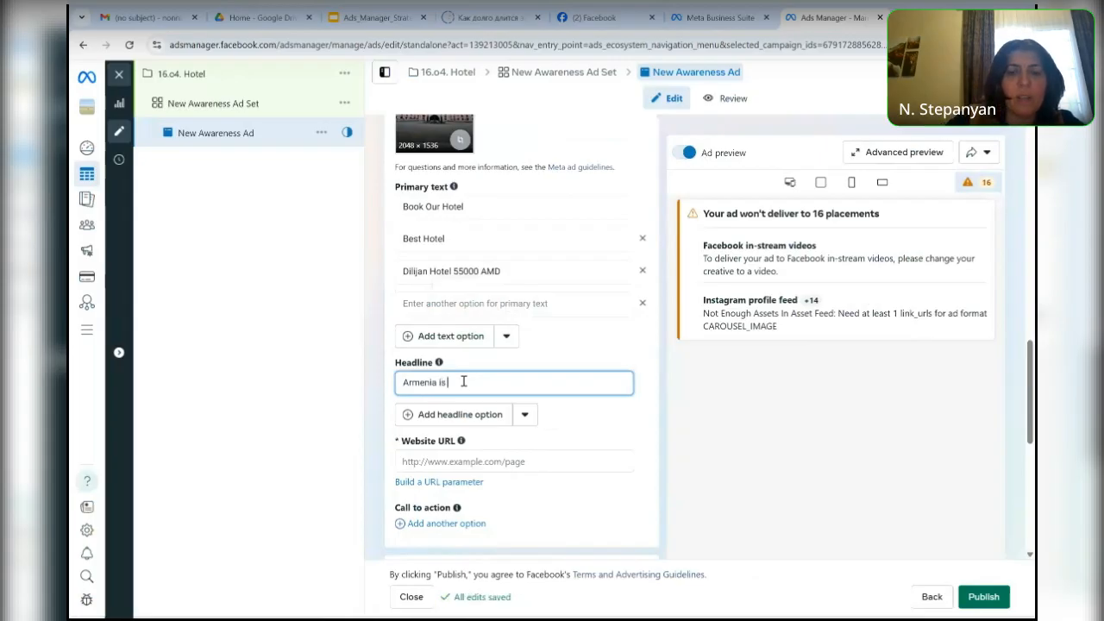
text(the best)
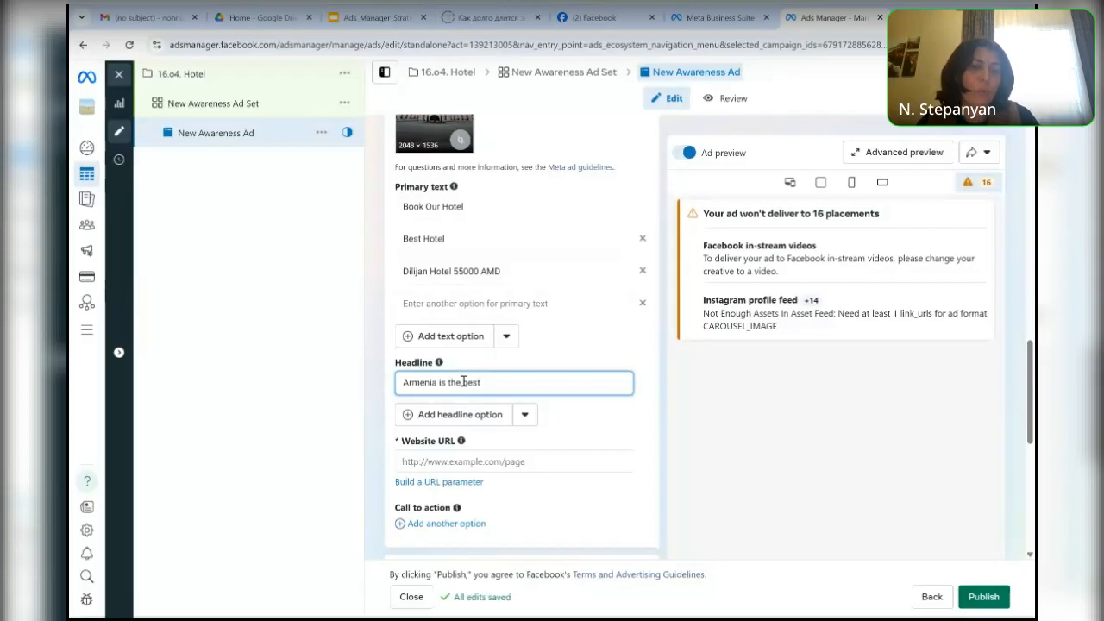
- Add a call to action to the ad and set it to "Book now", leaving the website URL empty
scroll(463, 382, down, 3)
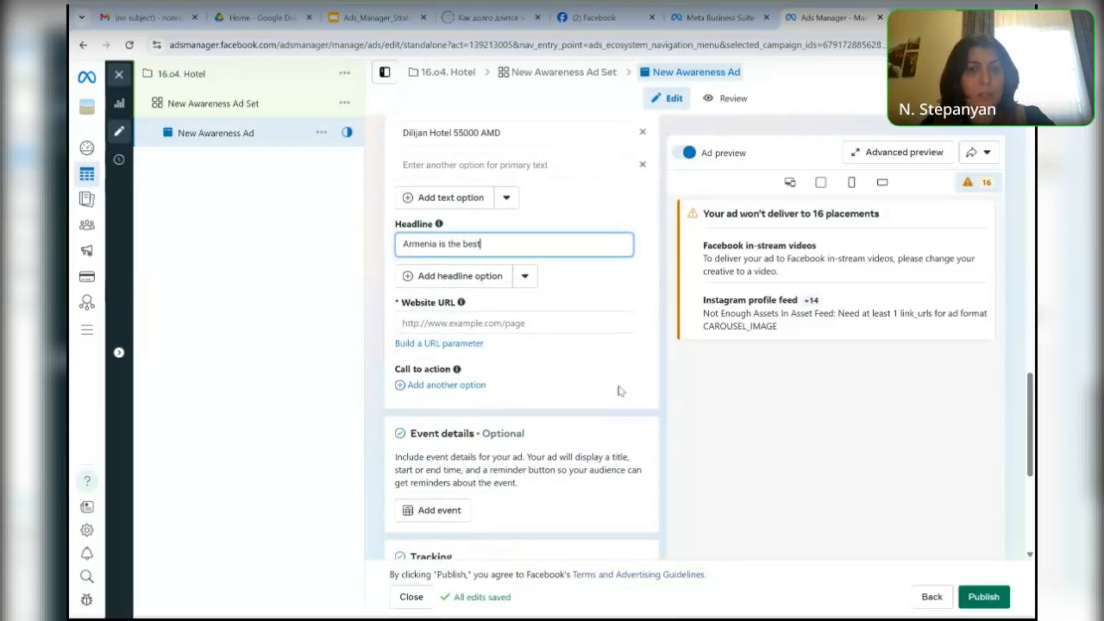
click(547, 321)
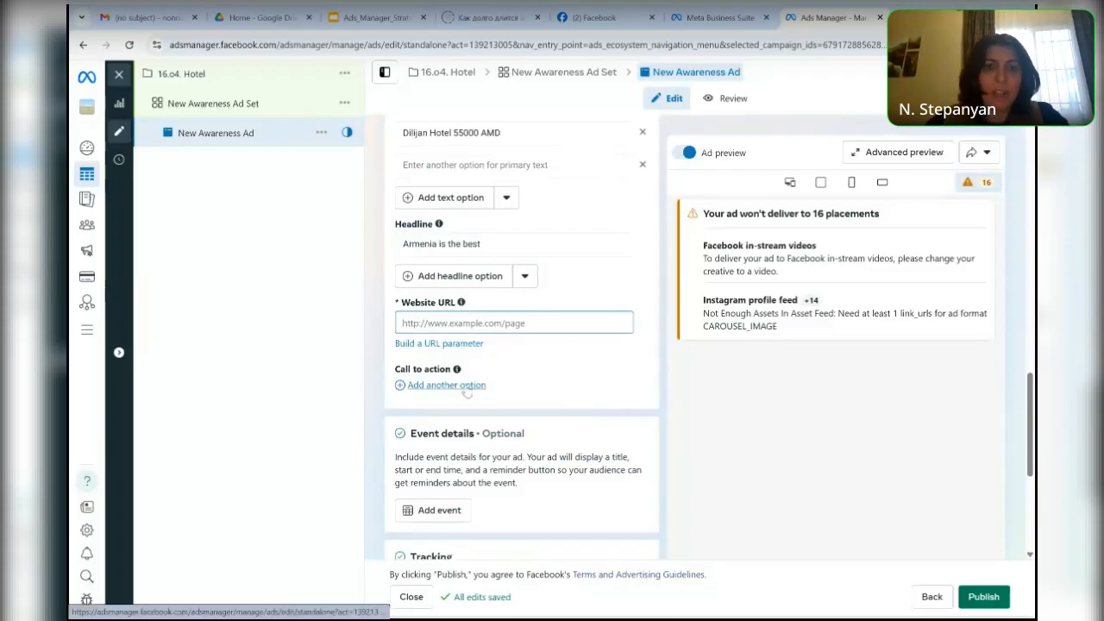
click(465, 390)
click(465, 388)
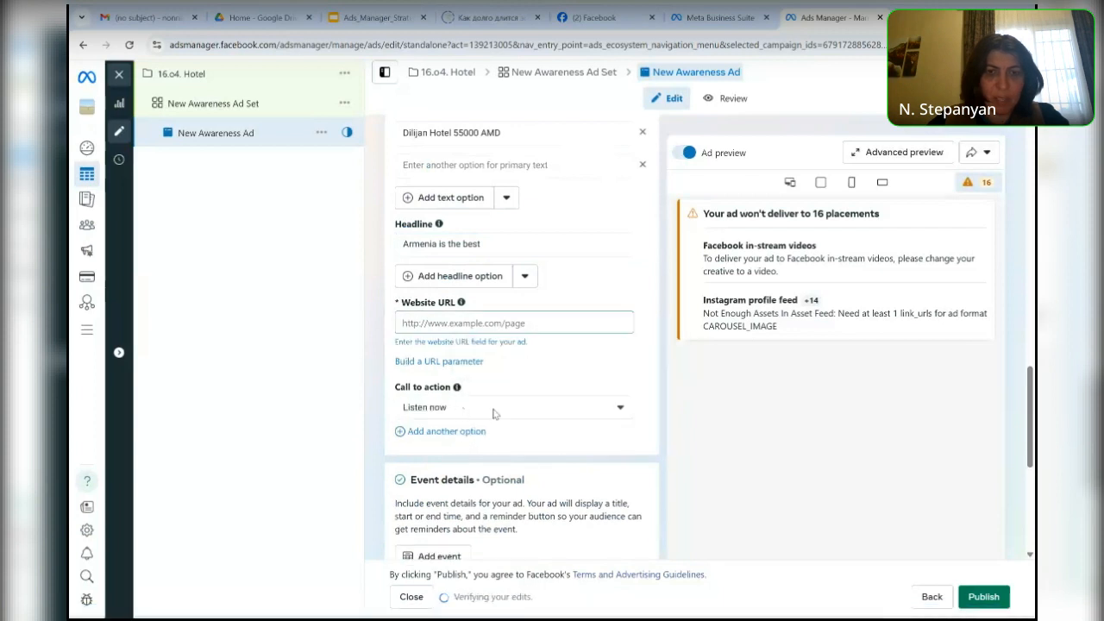
click(626, 413)
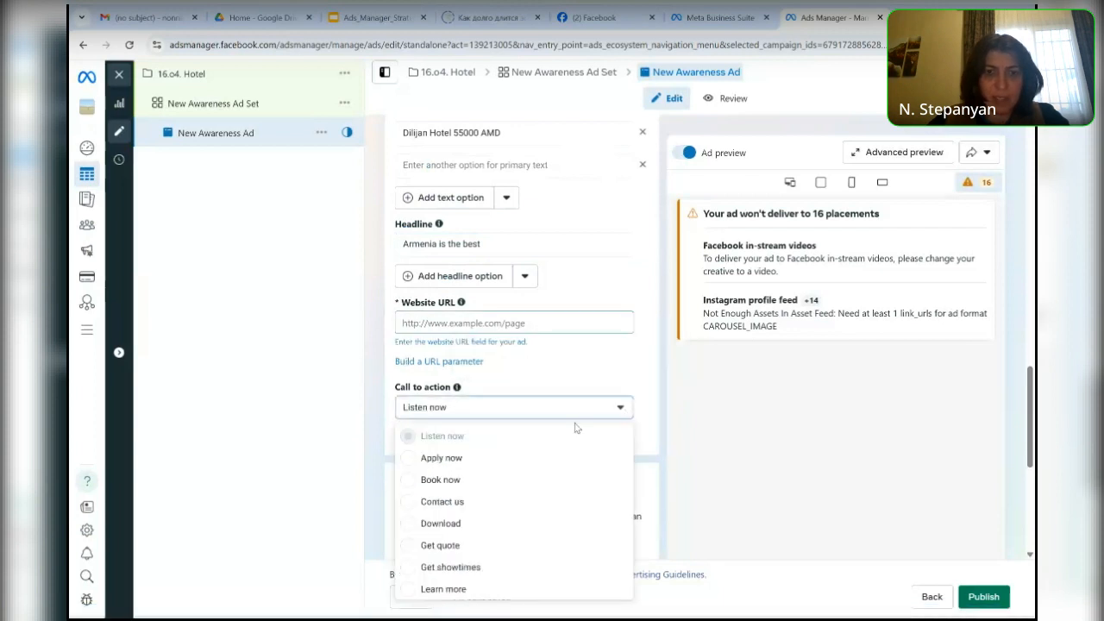
click(409, 487)
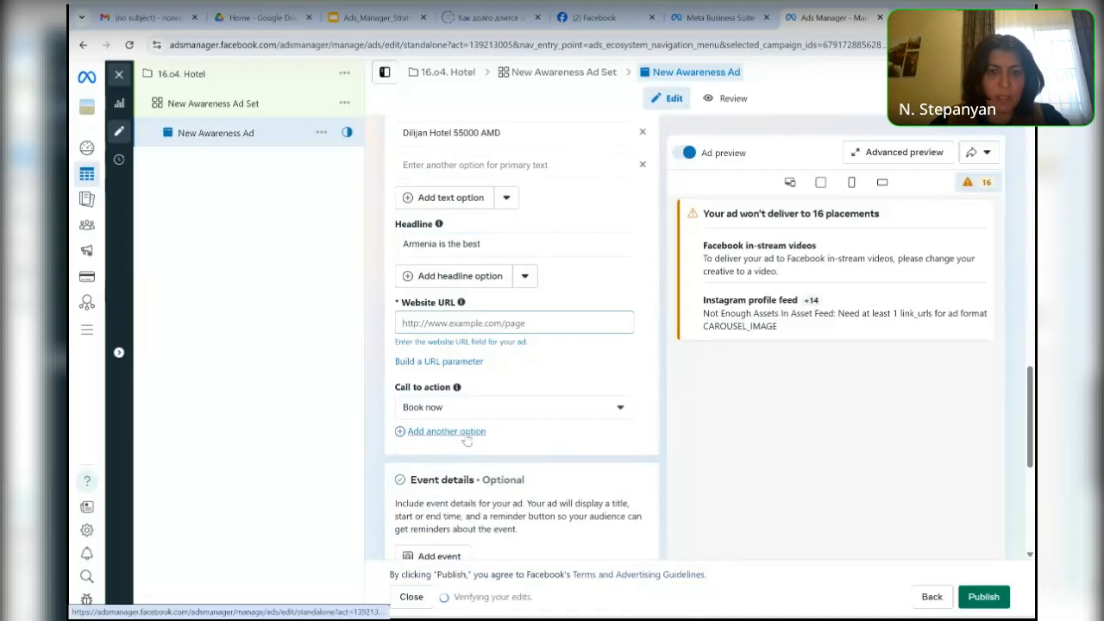
- Add four more call-to-action options: Listen now, Apply now, Contact us, and a last one set to Learn more
click(465, 437)
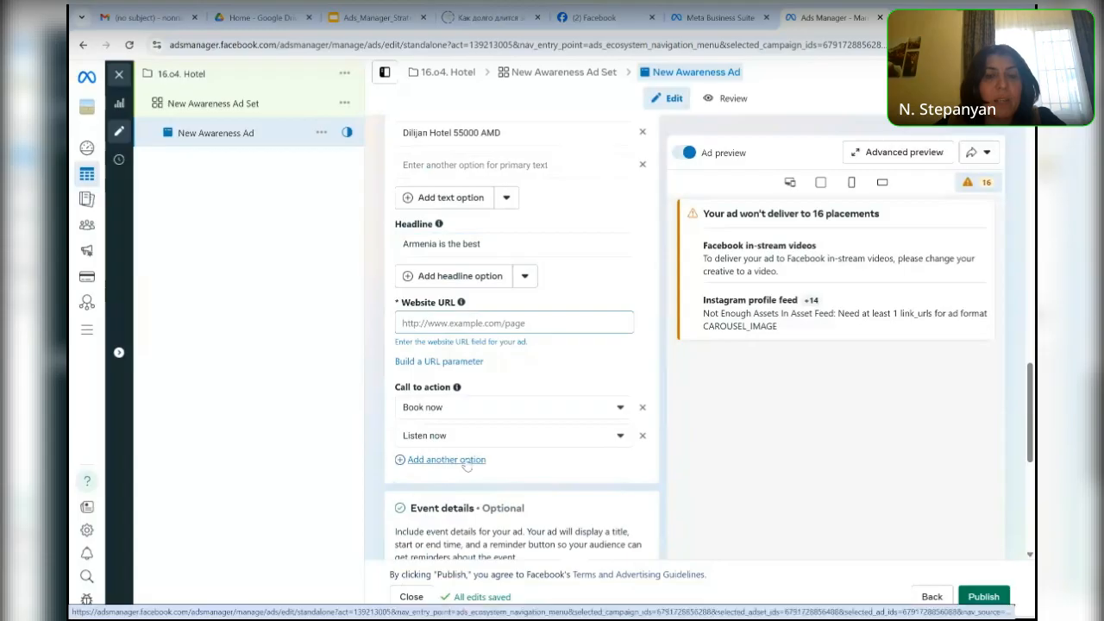
click(466, 460)
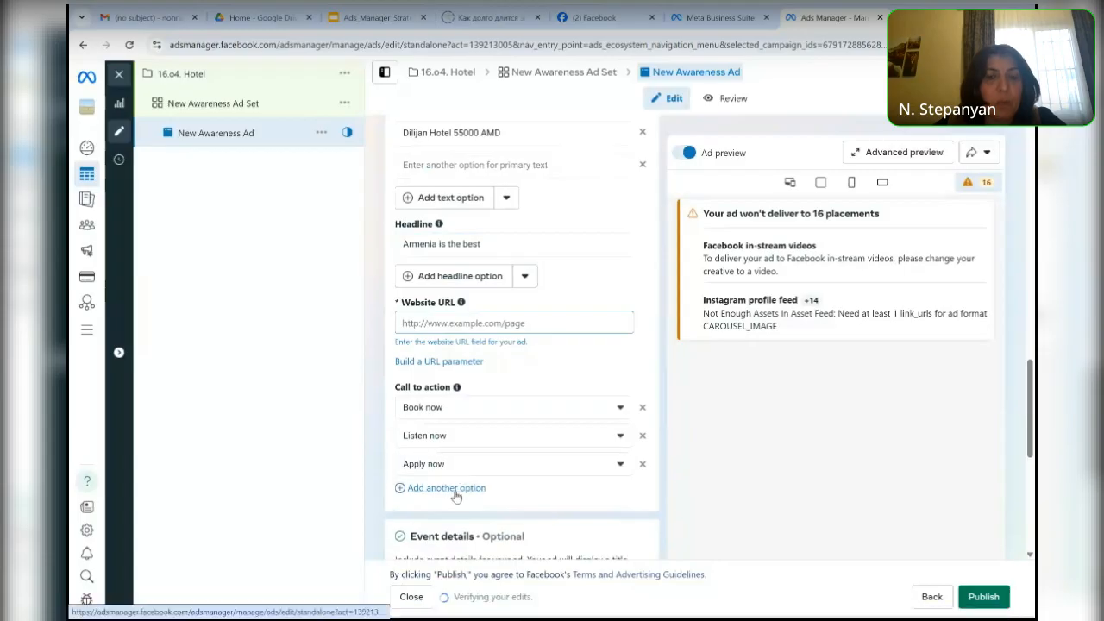
click(456, 489)
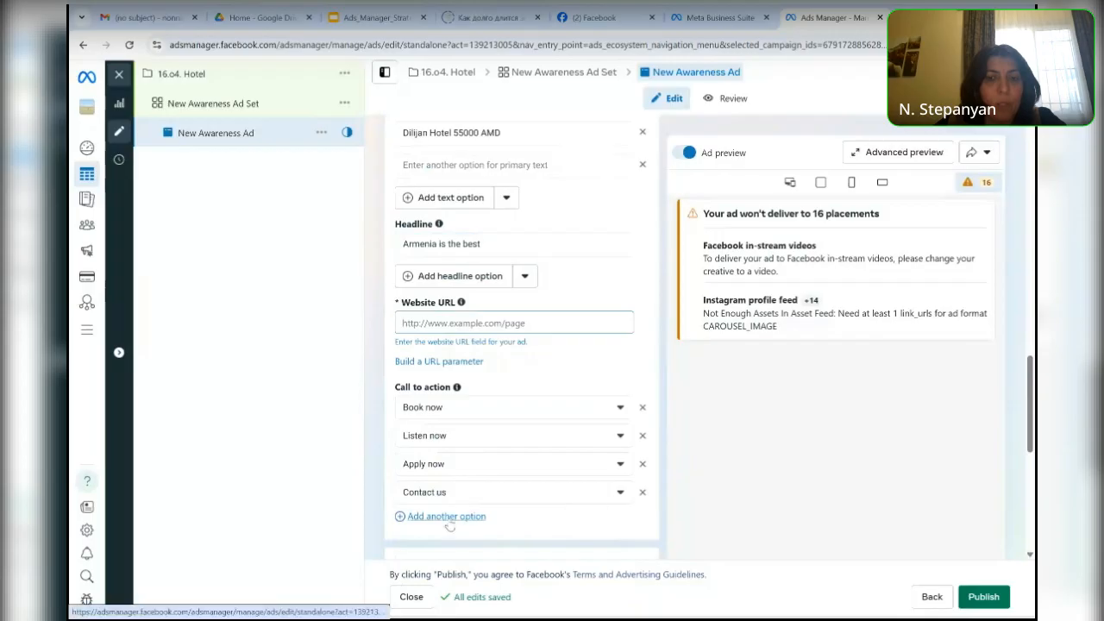
click(447, 517)
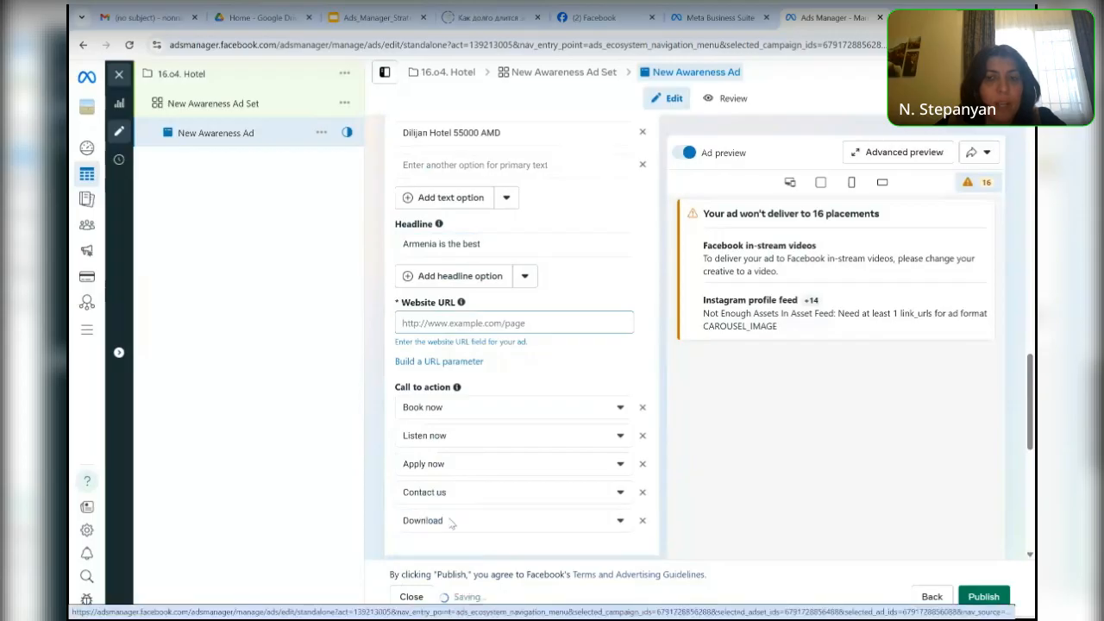
click(451, 521)
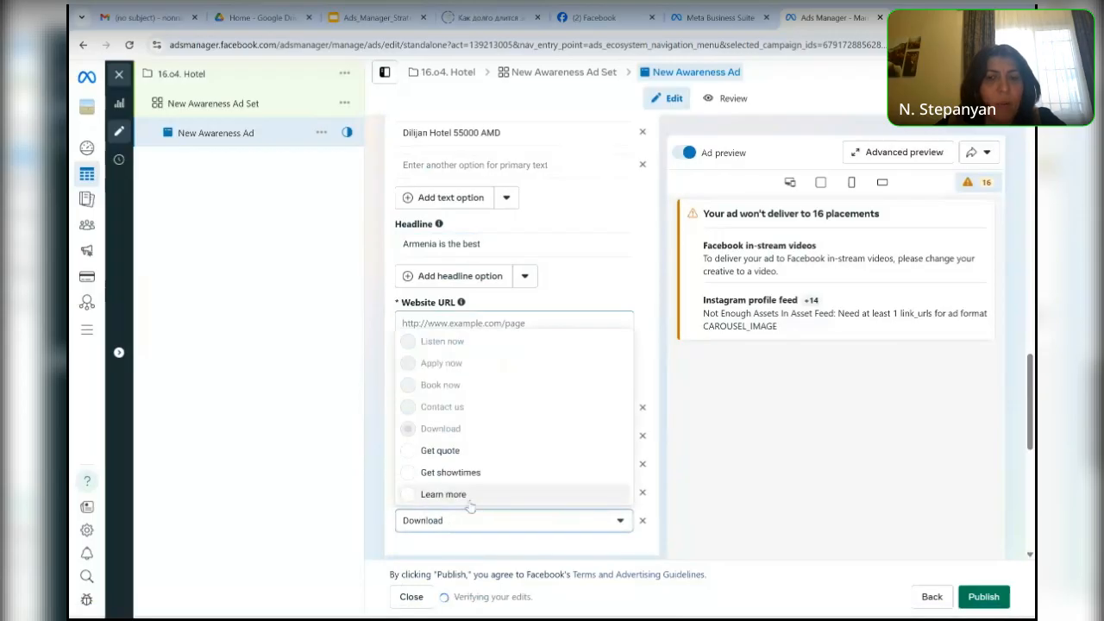
click(411, 498)
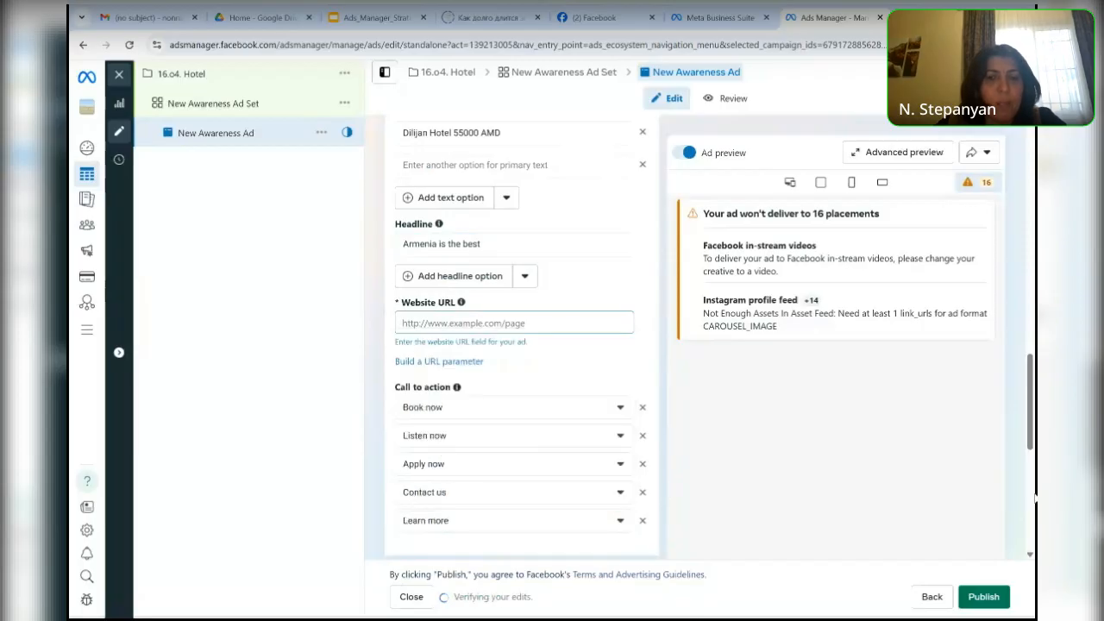
- Check the advanced preview for the Feeds and In-stream ads placements with individual carousel images, and close it without saving
drag(1032, 418, 1009, 258)
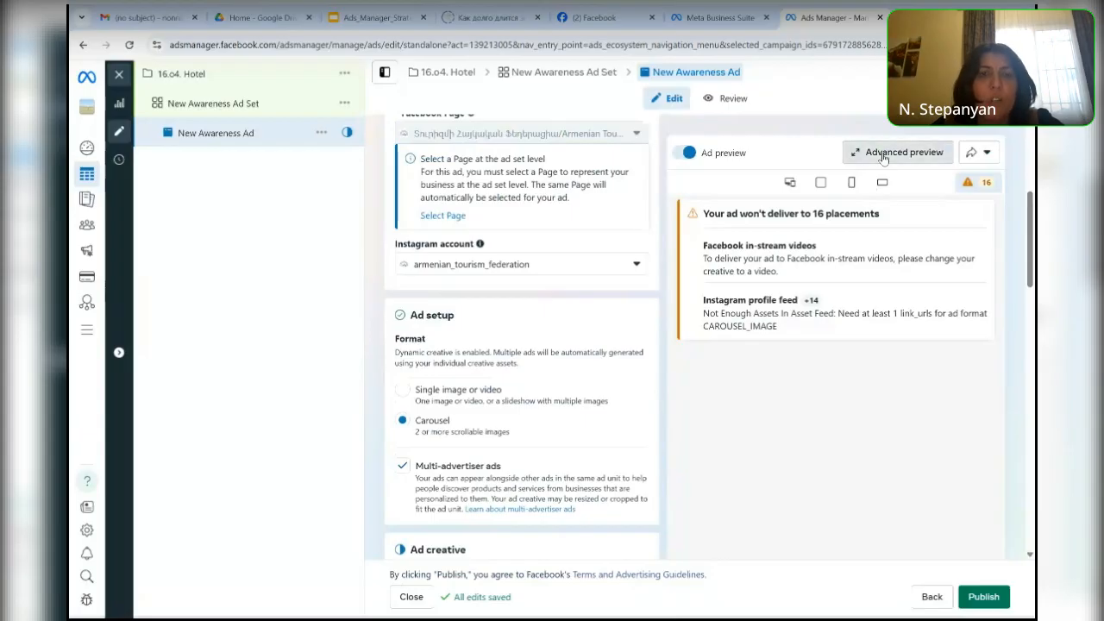
click(883, 155)
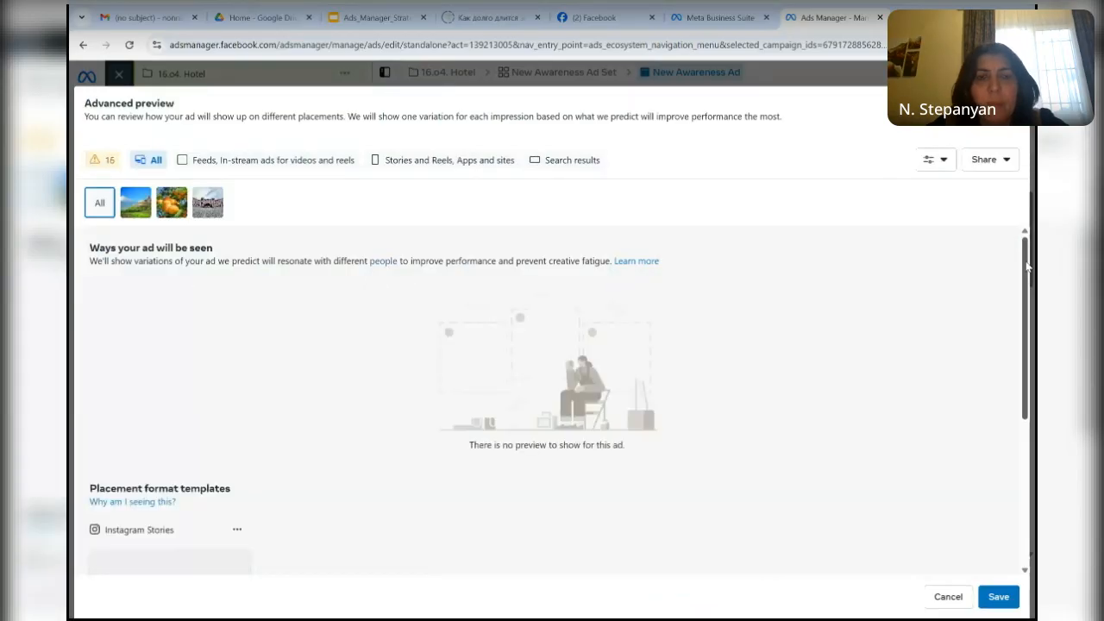
drag(1026, 267, 1035, 417)
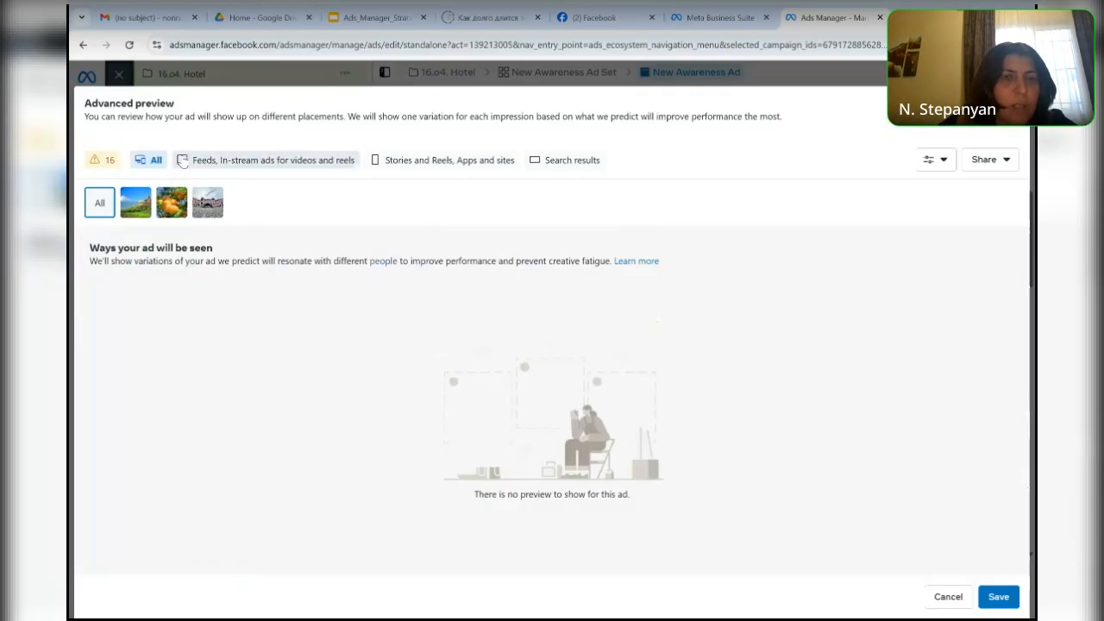
click(183, 161)
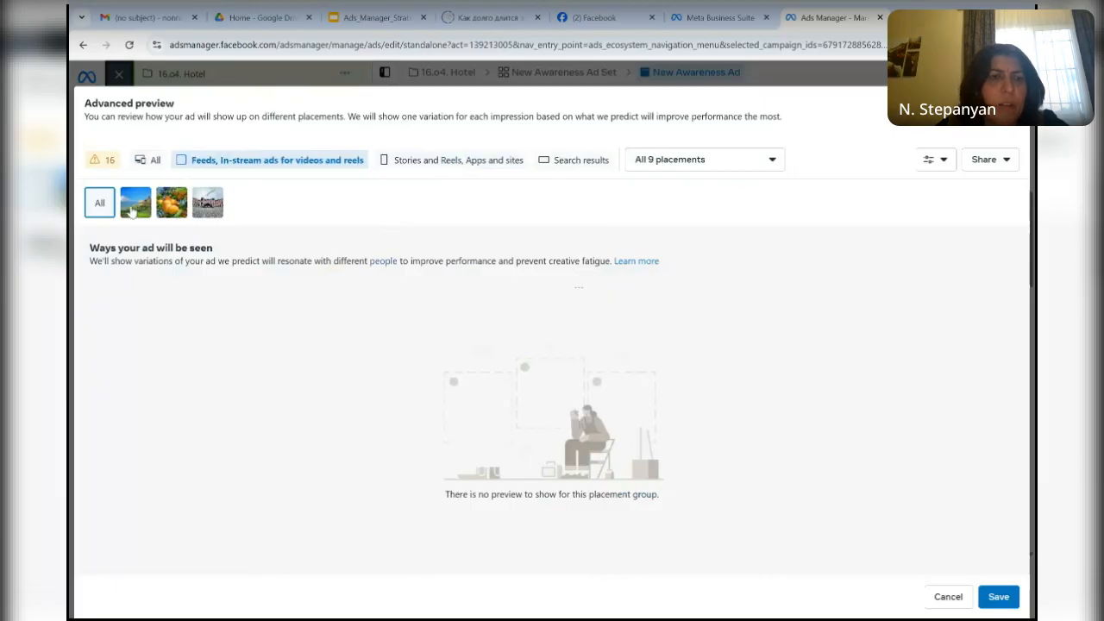
click(131, 213)
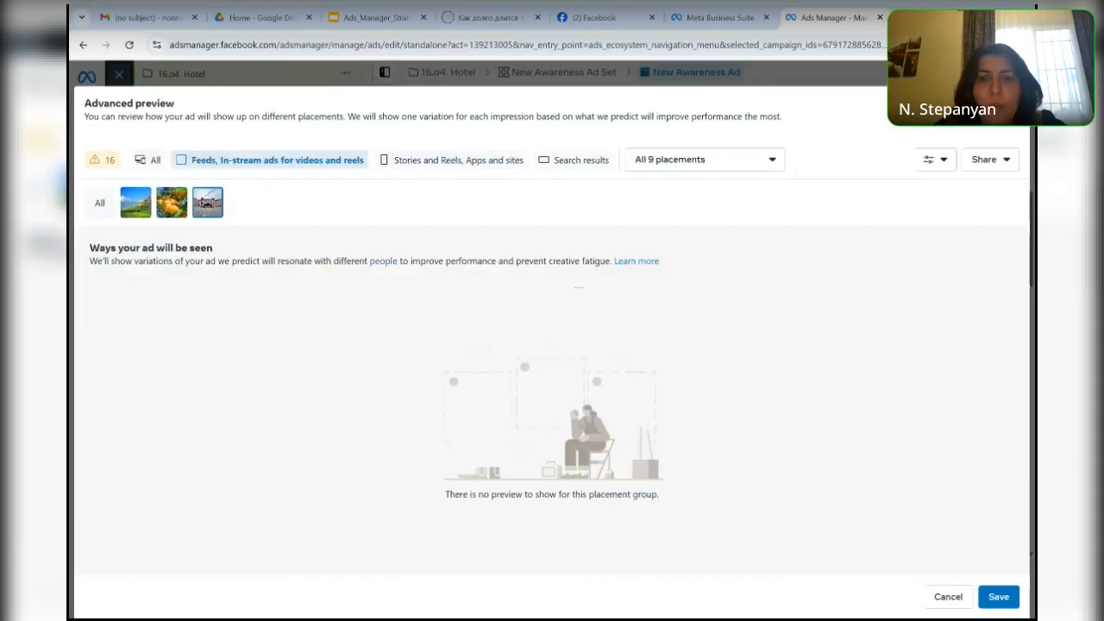
key(Escape)
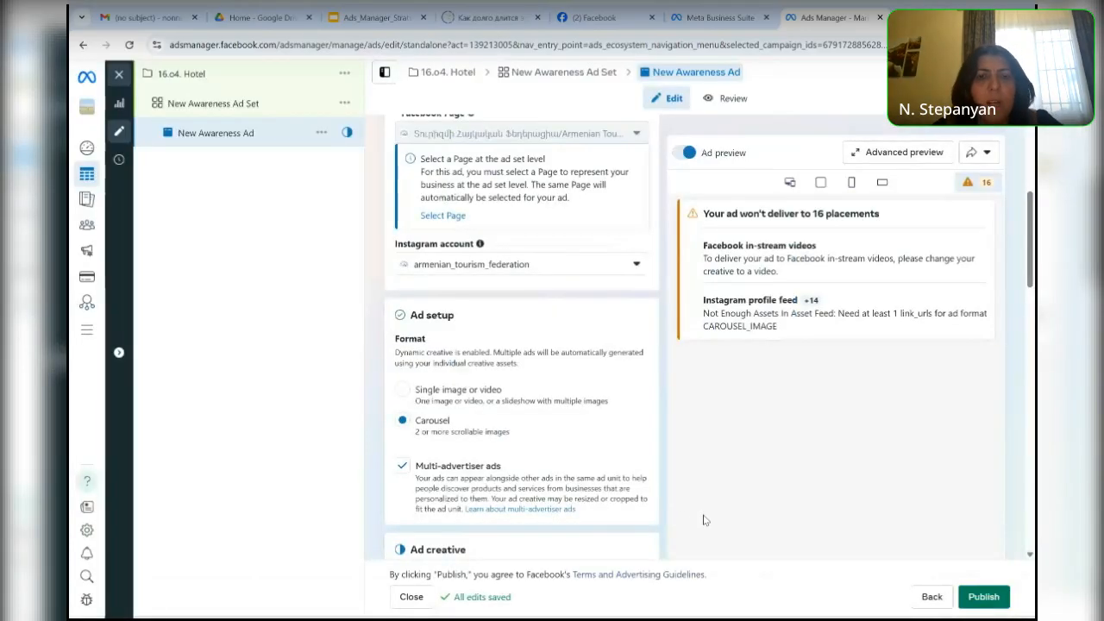
- Change the ad's format from Carousel back to Single image or video
scroll(703, 520, up, 4)
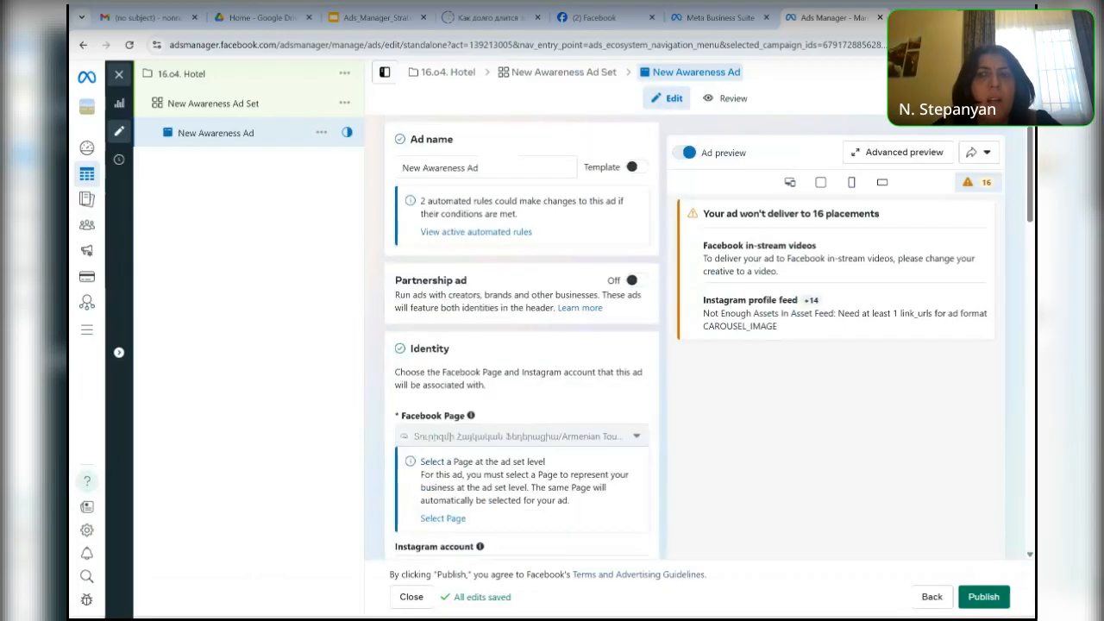
scroll(522, 345, down, 4)
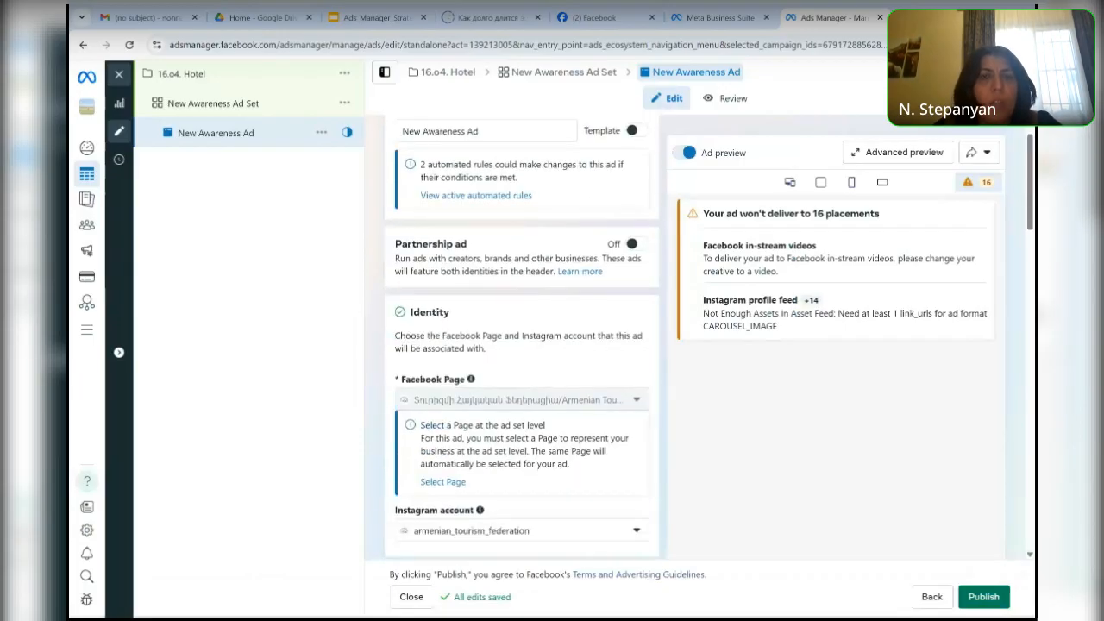
scroll(412, 259, down, 1)
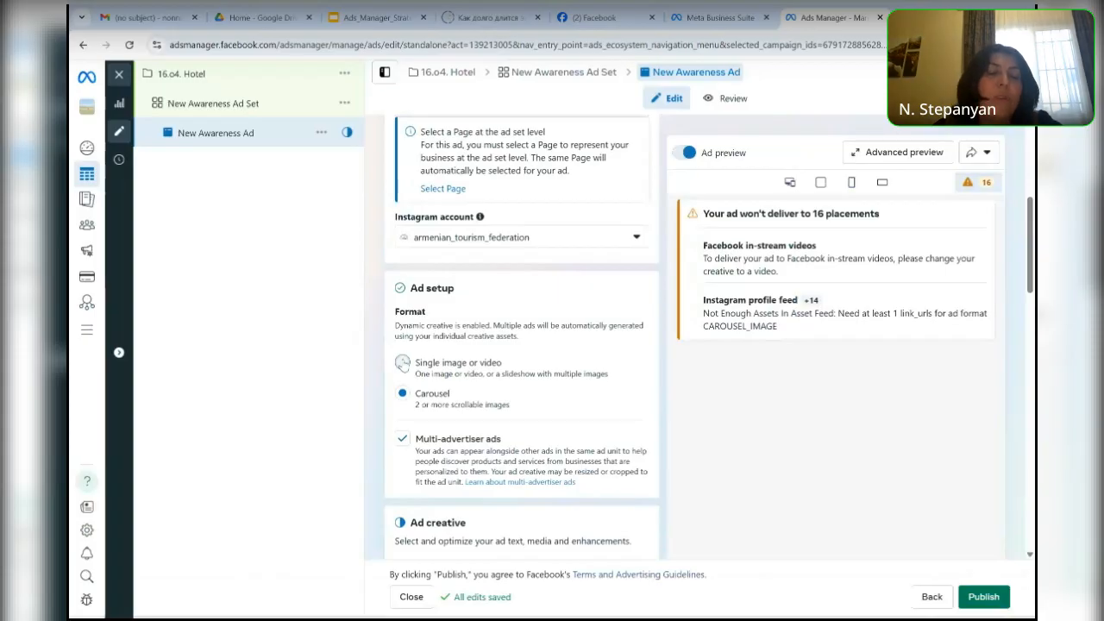
click(402, 363)
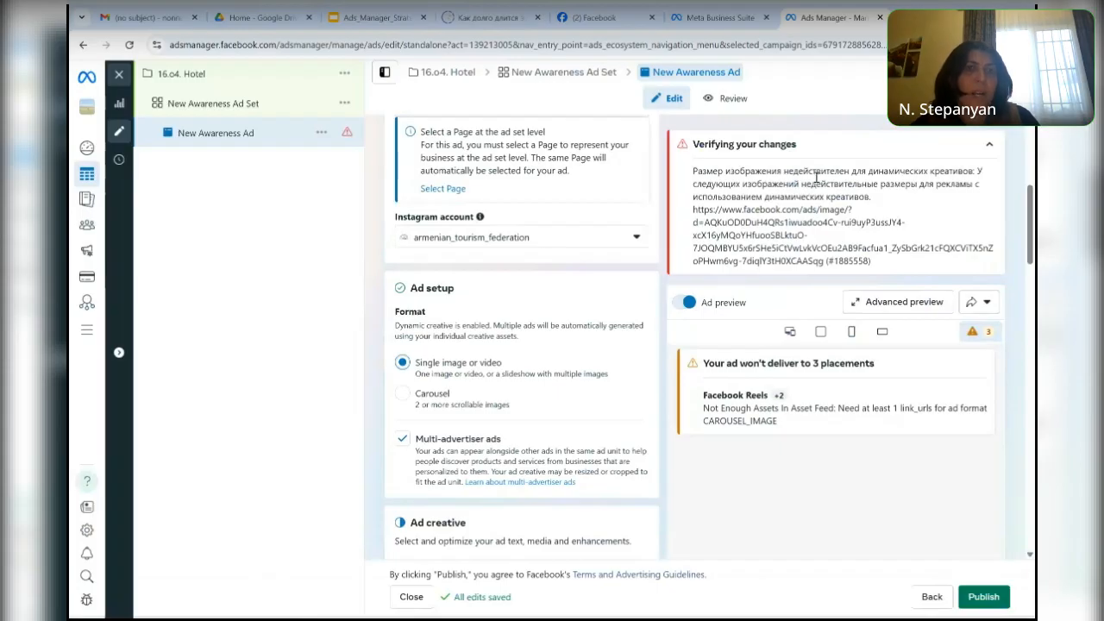
- Return to the 16.o4. Hotel campaign level and close its Ads Manager browser tab
click(930, 597)
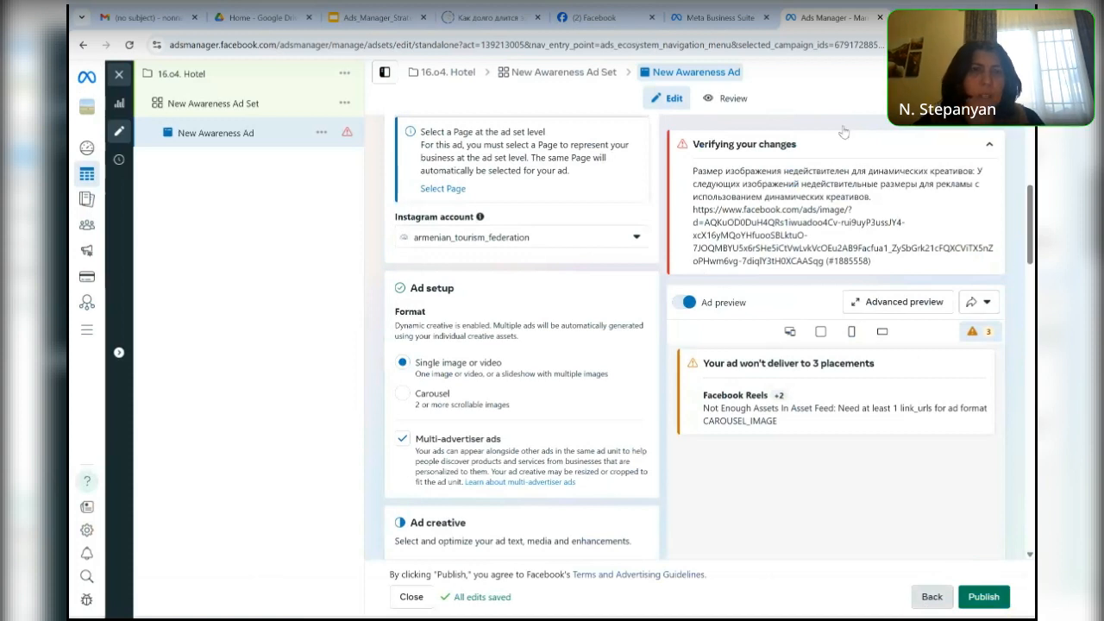
click(344, 75)
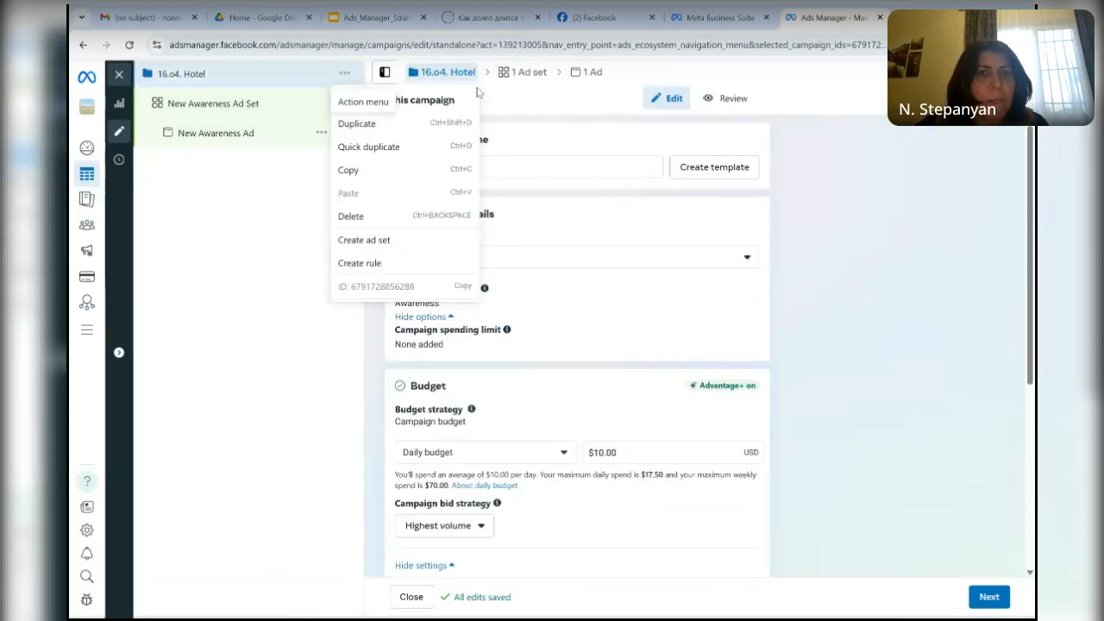
click(879, 17)
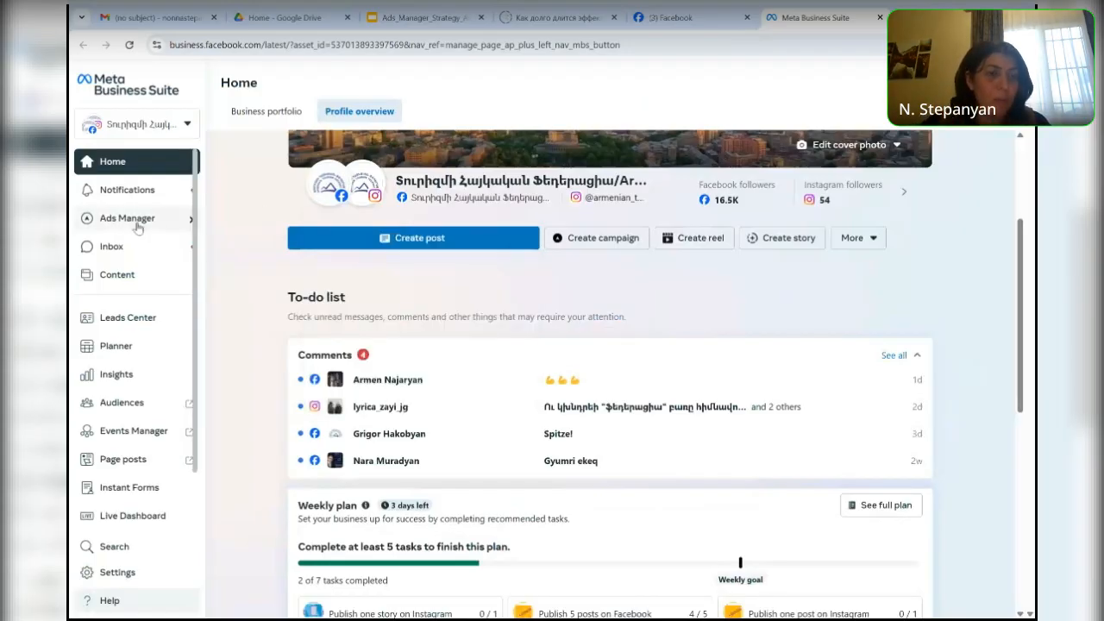
- Open the Ads Manager account overview from Meta Business Suite and switch to the other ad account
mouse_move(153, 222)
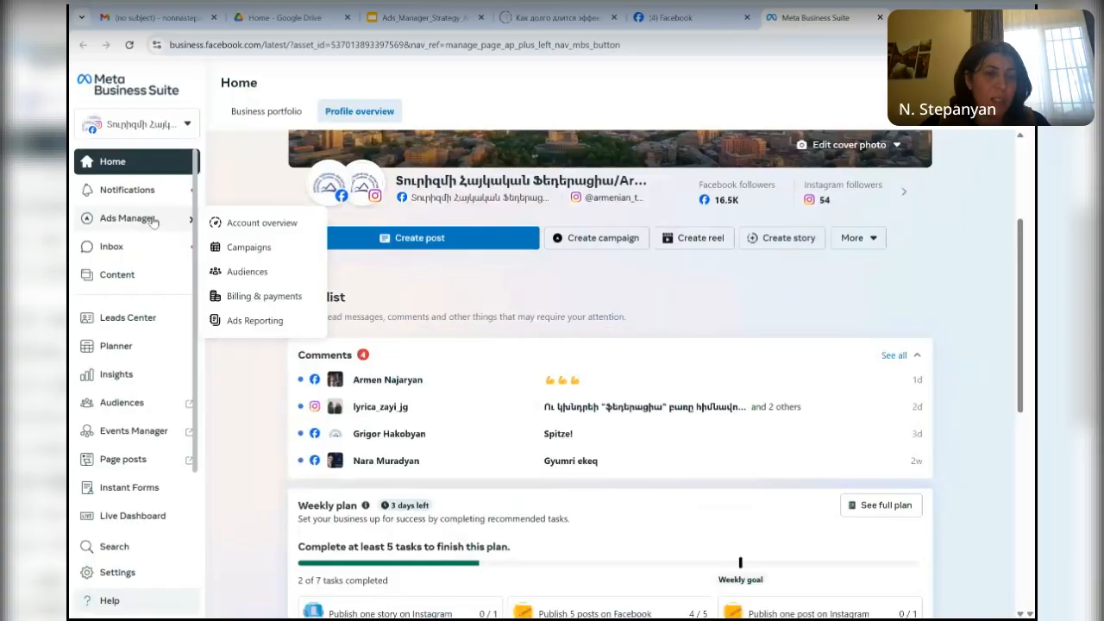
click(262, 226)
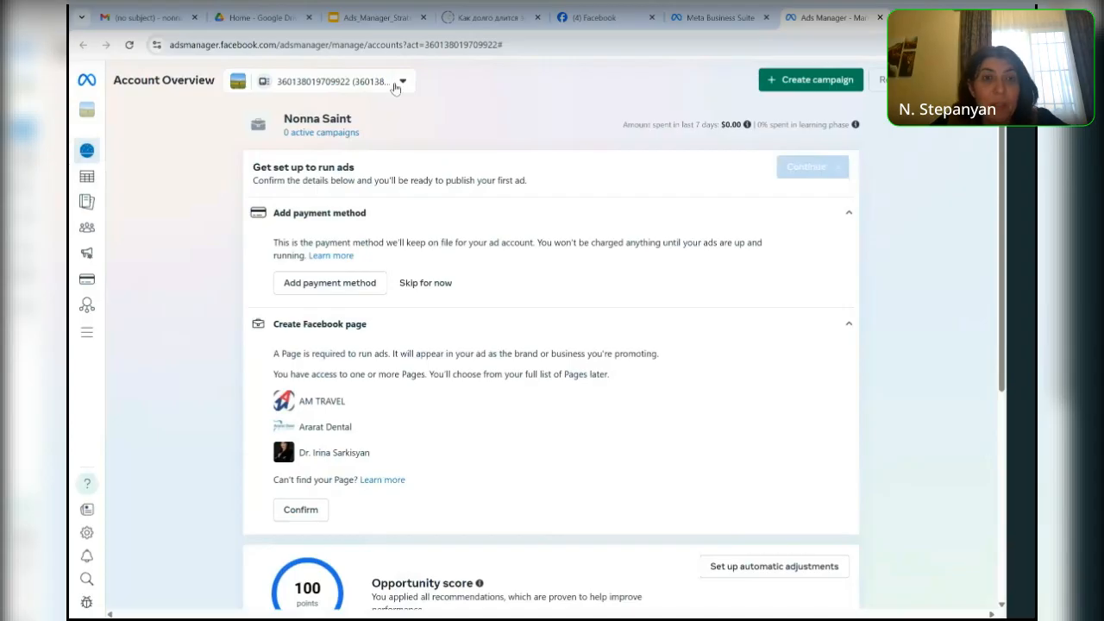
click(395, 84)
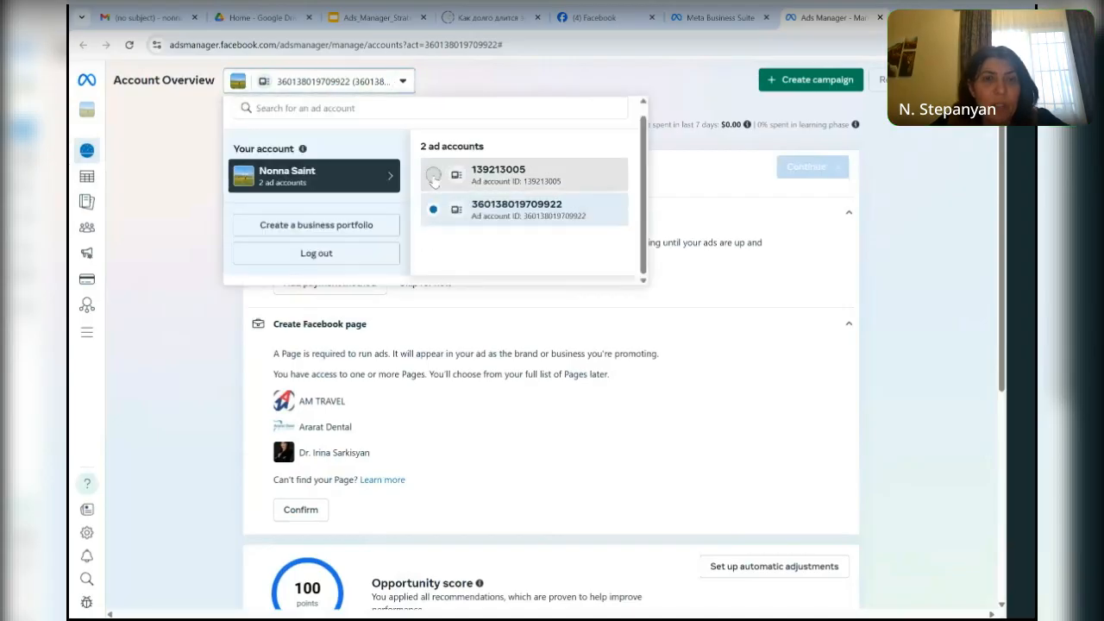
click(434, 179)
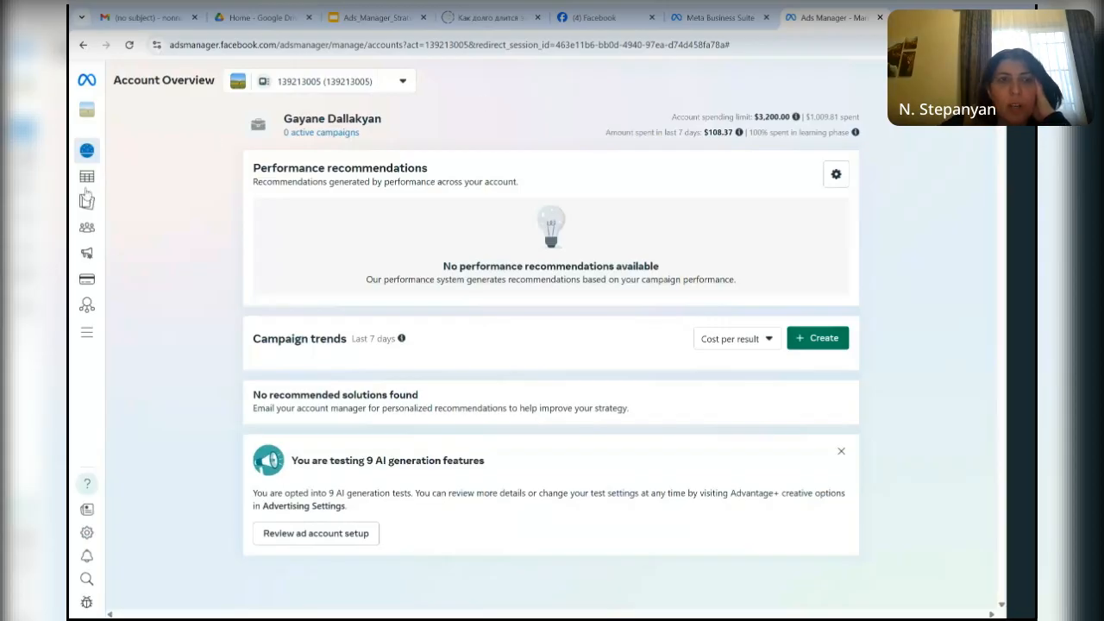
- Open the ad account's campaign list and discard all unpublished drafts
mouse_move(87, 164)
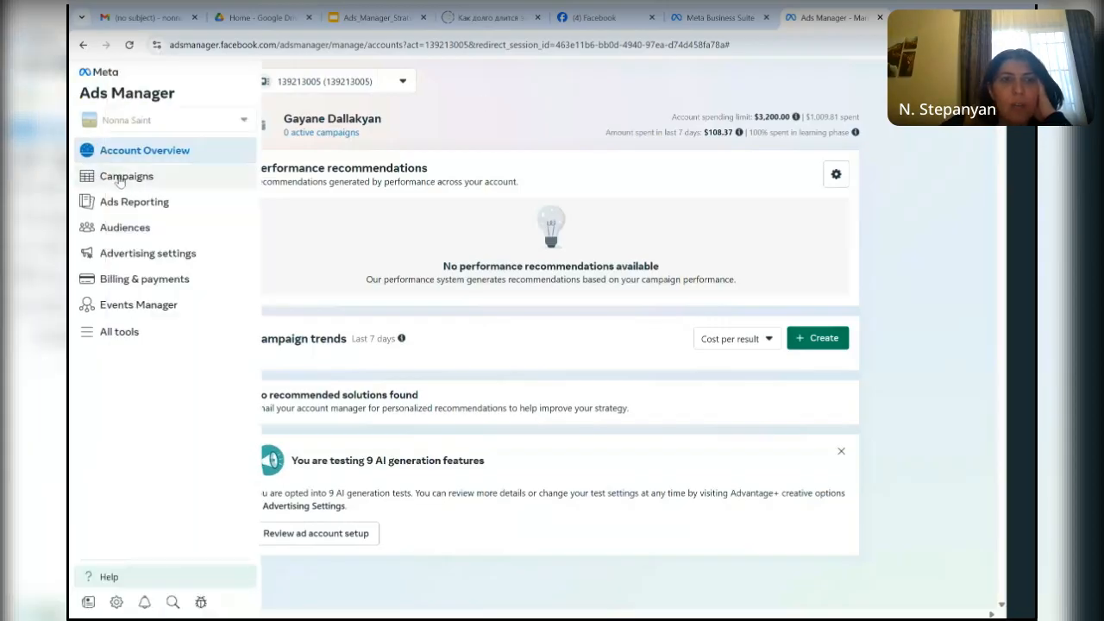
click(120, 178)
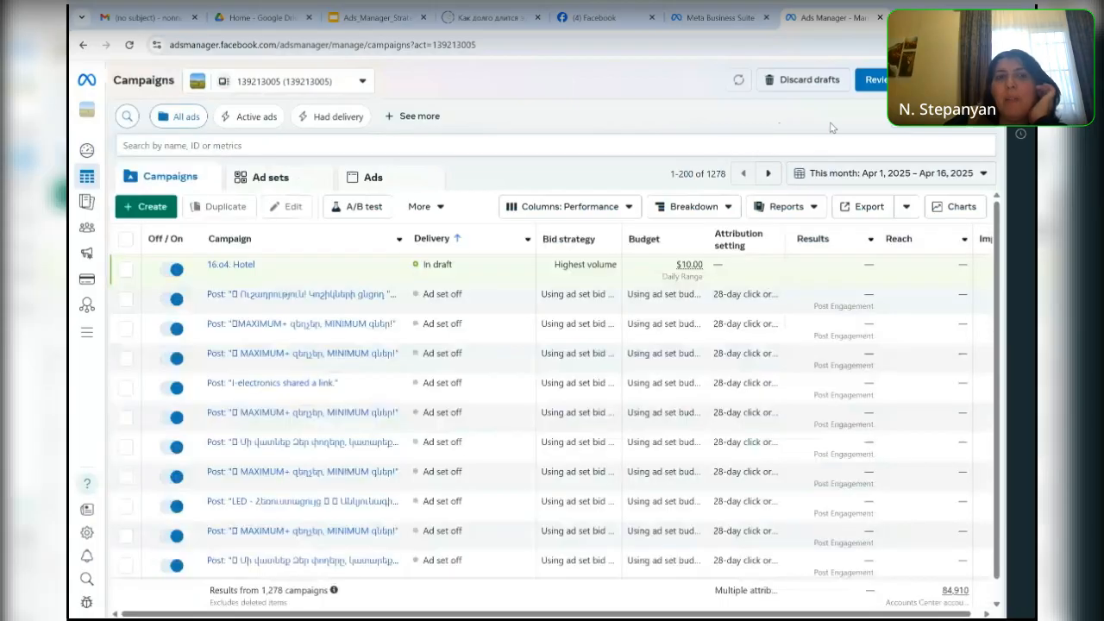
click(815, 80)
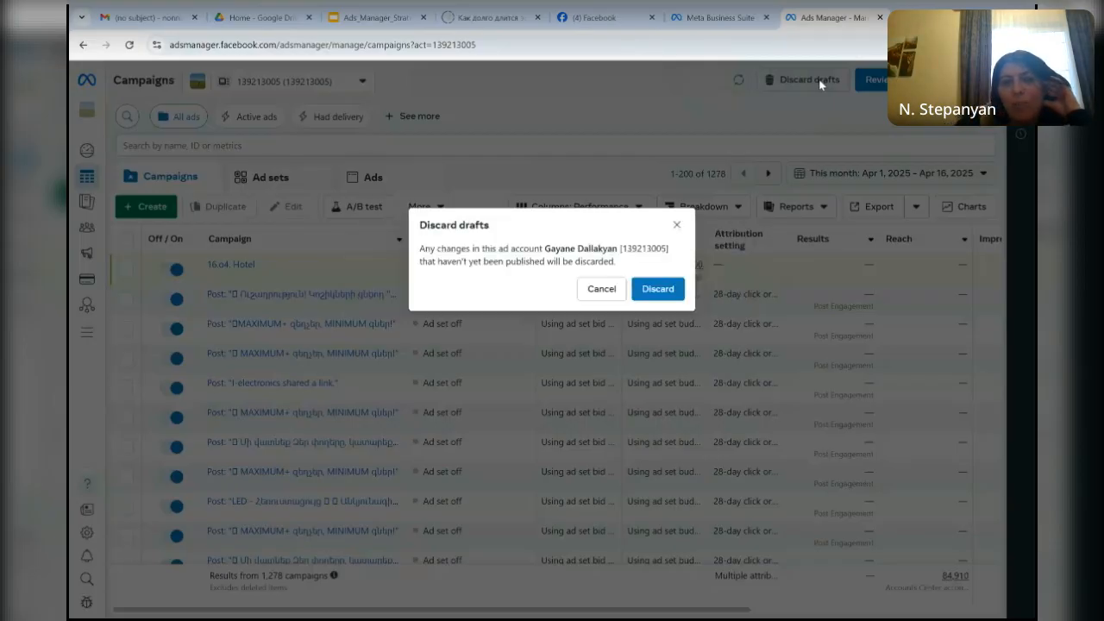
click(658, 290)
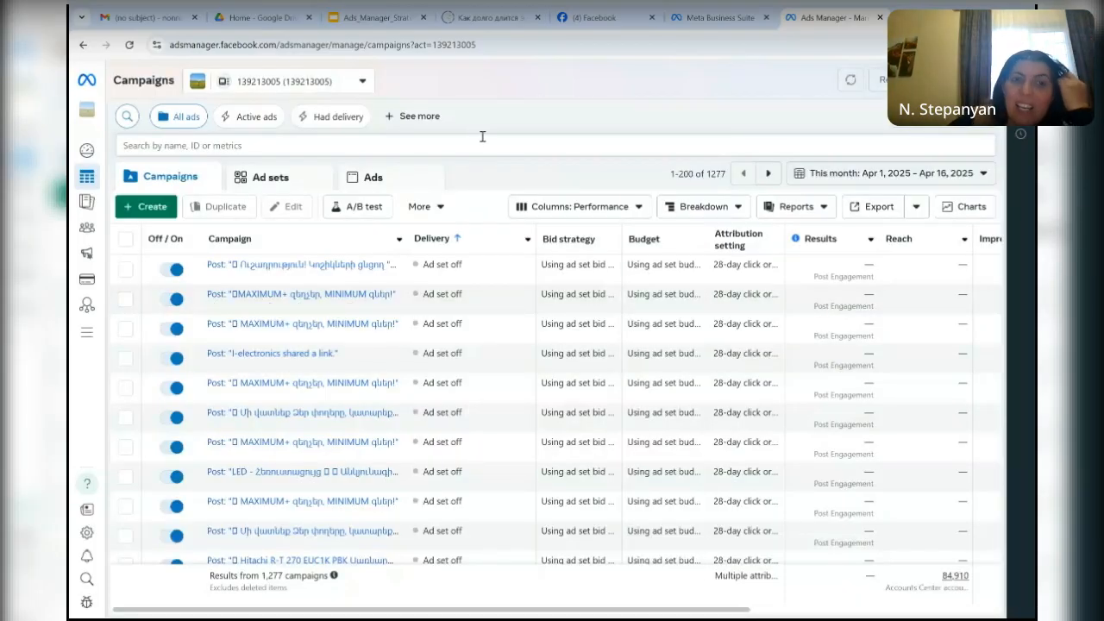
- Create an Auction campaign with the Engagement objective and the Tailored messages setup, and turn on its Advantage campaign budget
click(165, 208)
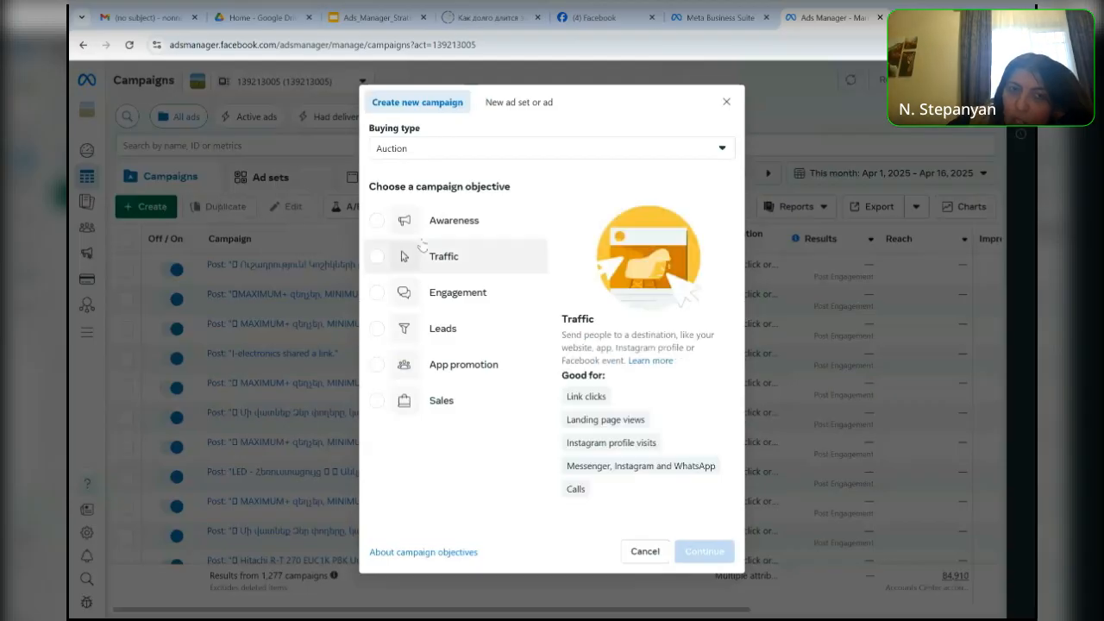
mouse_move(472, 217)
mouse_move(470, 259)
mouse_move(467, 294)
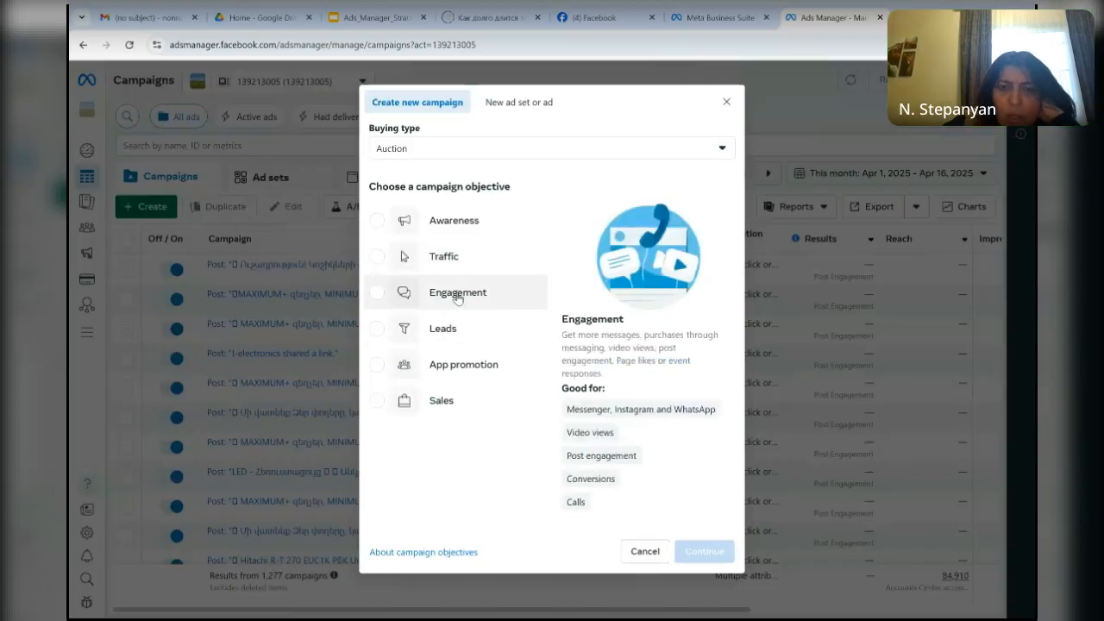
click(457, 295)
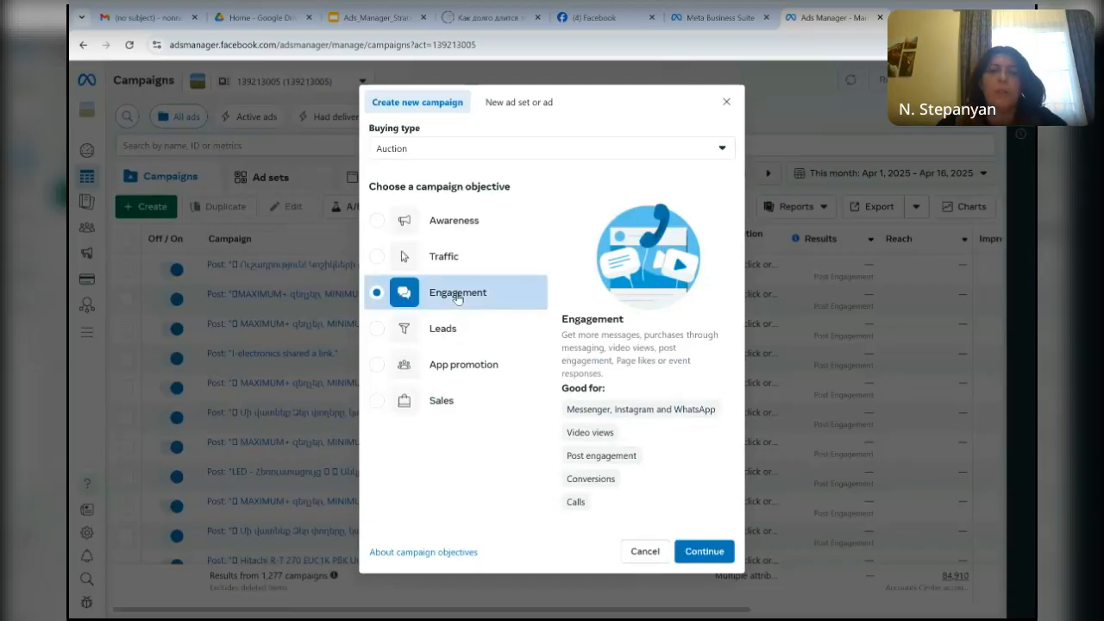
click(719, 552)
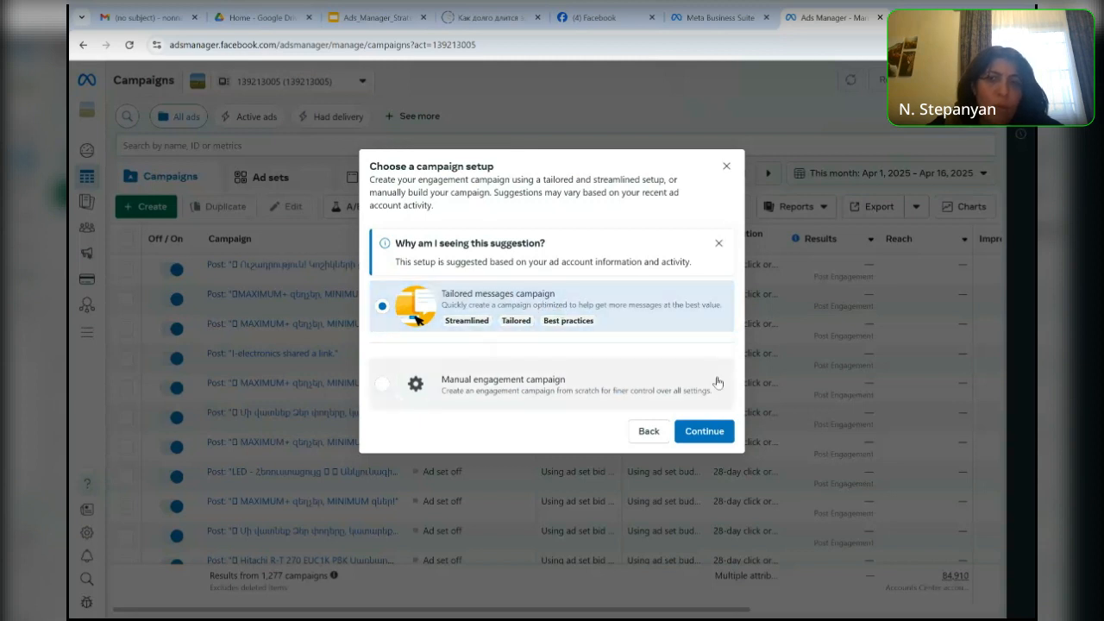
click(703, 433)
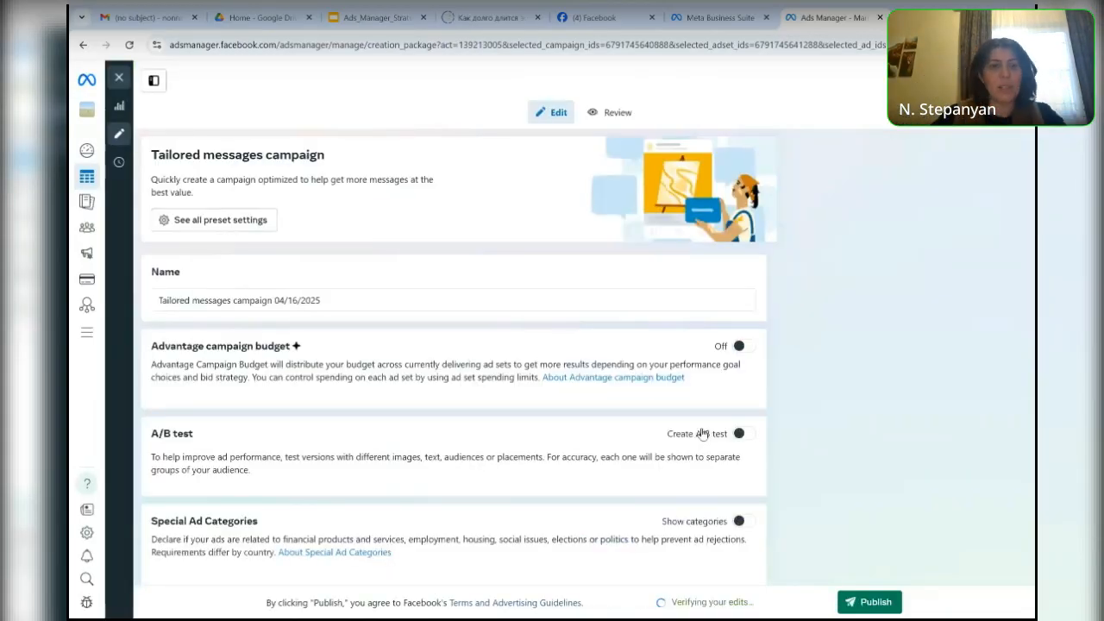
click(749, 348)
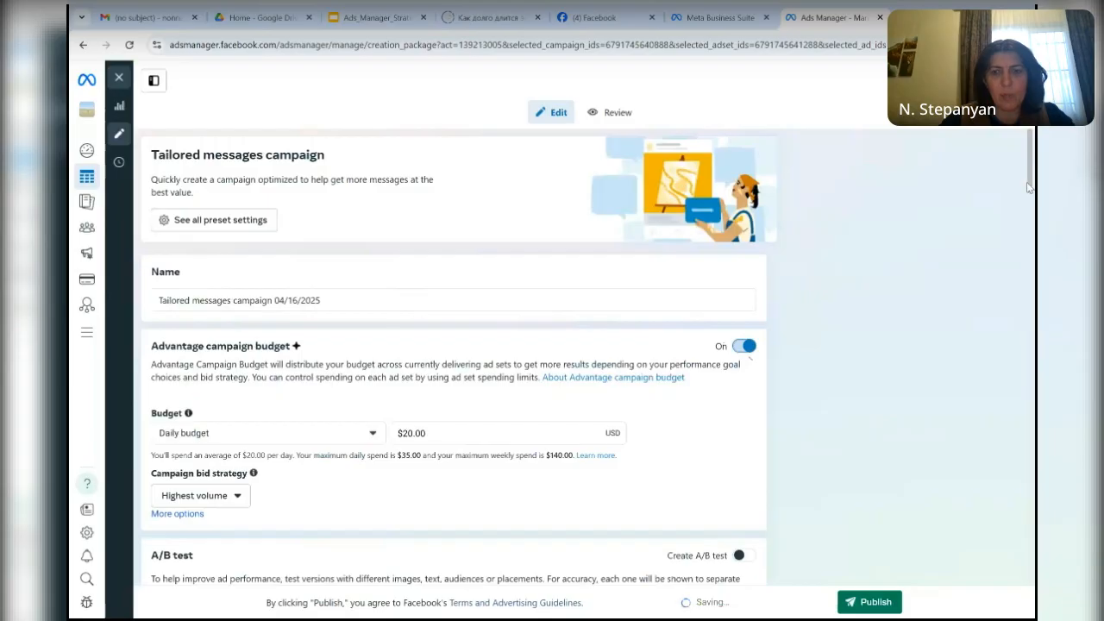
- Try searching the audience's included locations for Ararat, and clear the search
drag(1030, 187, 1023, 396)
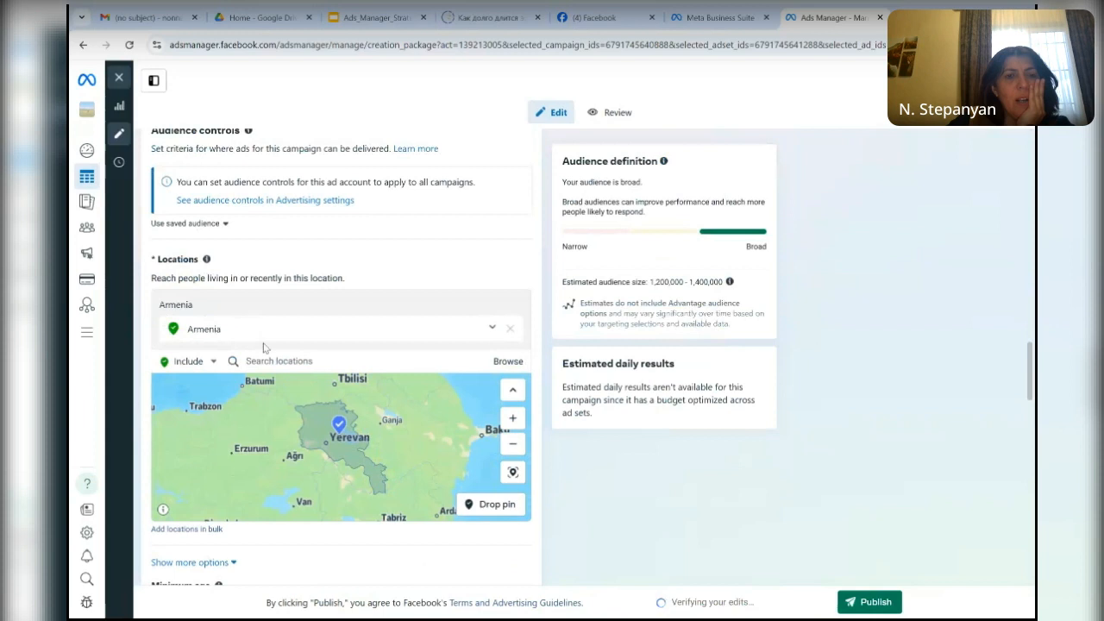
click(261, 360)
text(ararat)
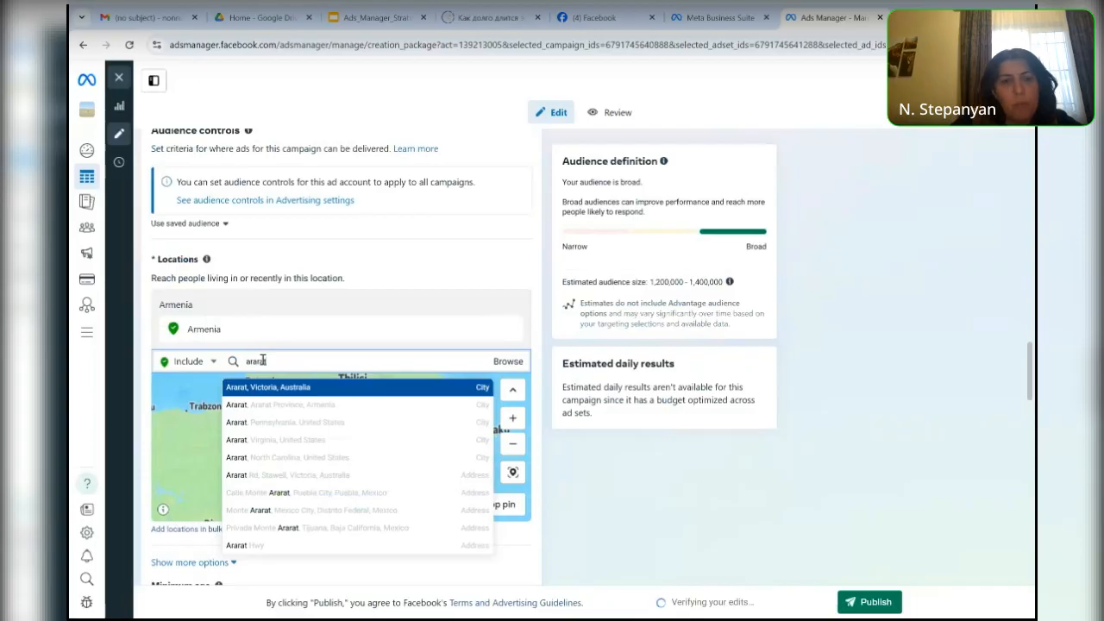
key(BackSpace)
key(BackSpace)
key(BackSpace)
key(BackSpace)
key(BackSpace)
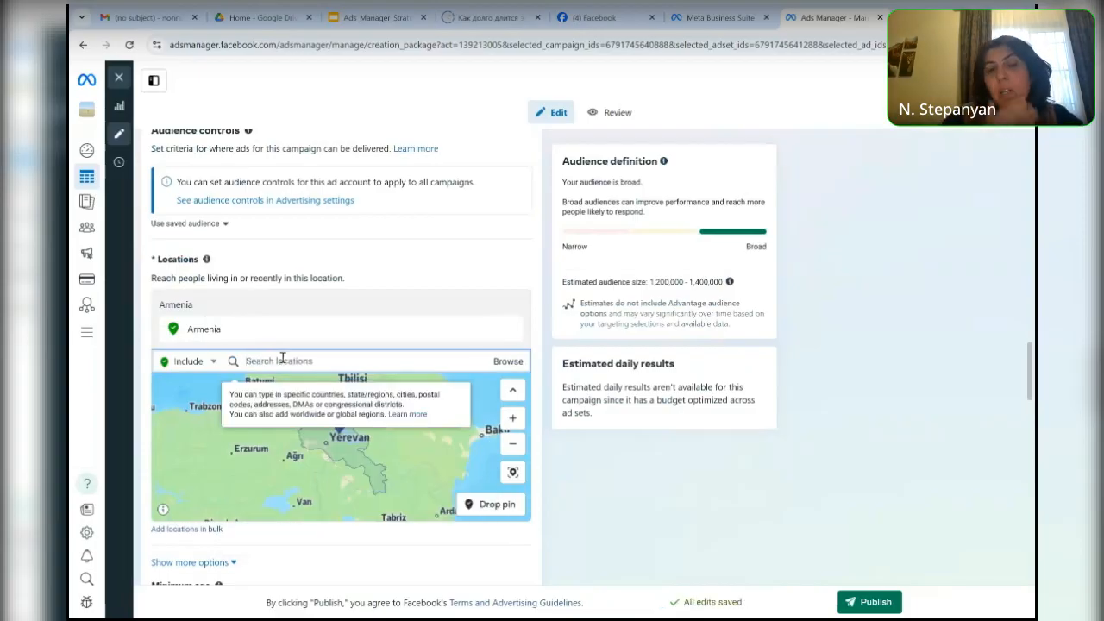
- Add the state of Dubai, United Arab Emirates, to the audience's included locations
text(dub)
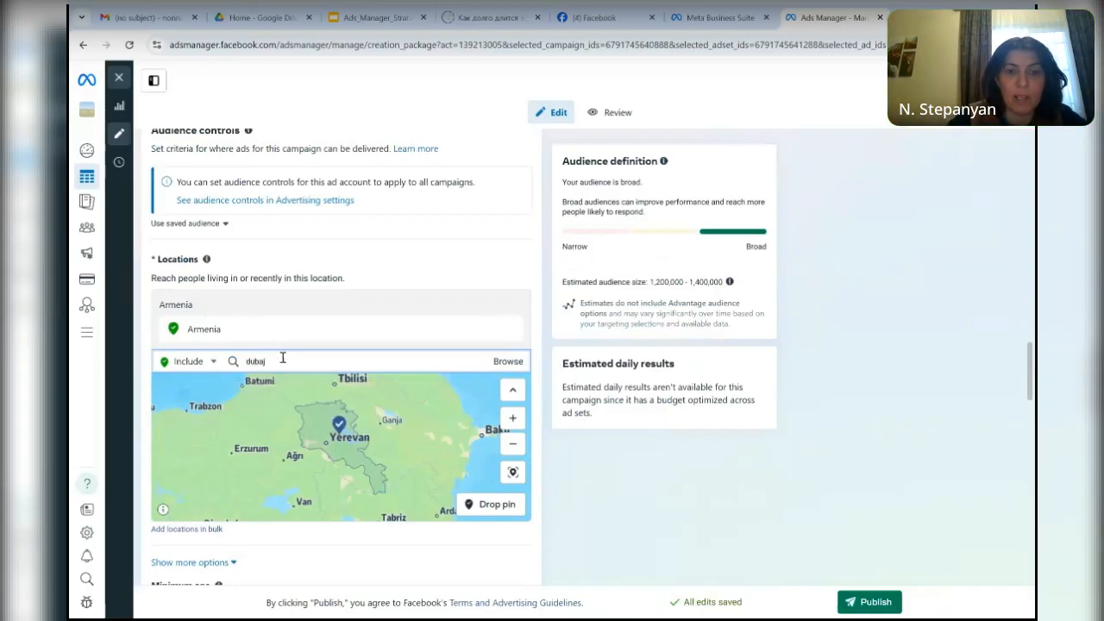
text(ai)
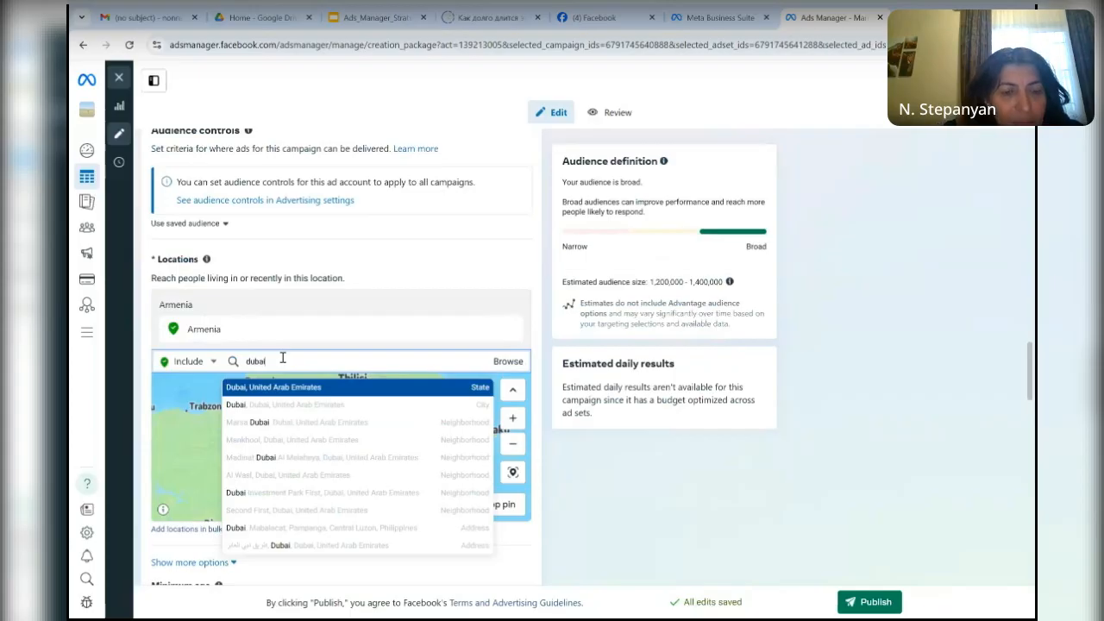
click(478, 389)
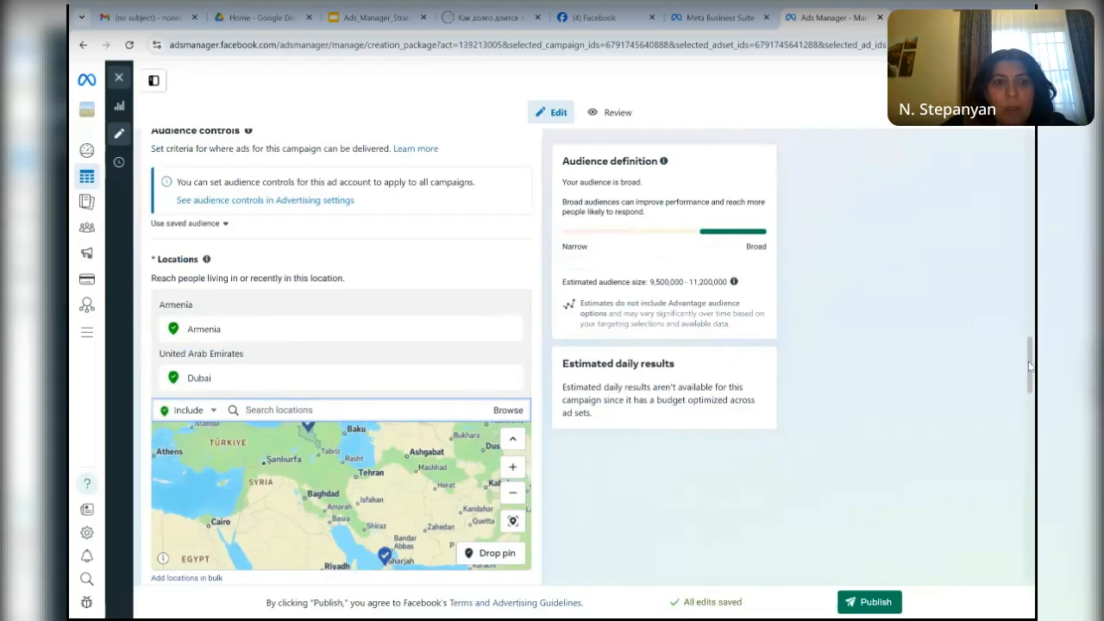
- Set the audience's minimum age to 20 in the audience controls
scroll(1033, 359, down, 1)
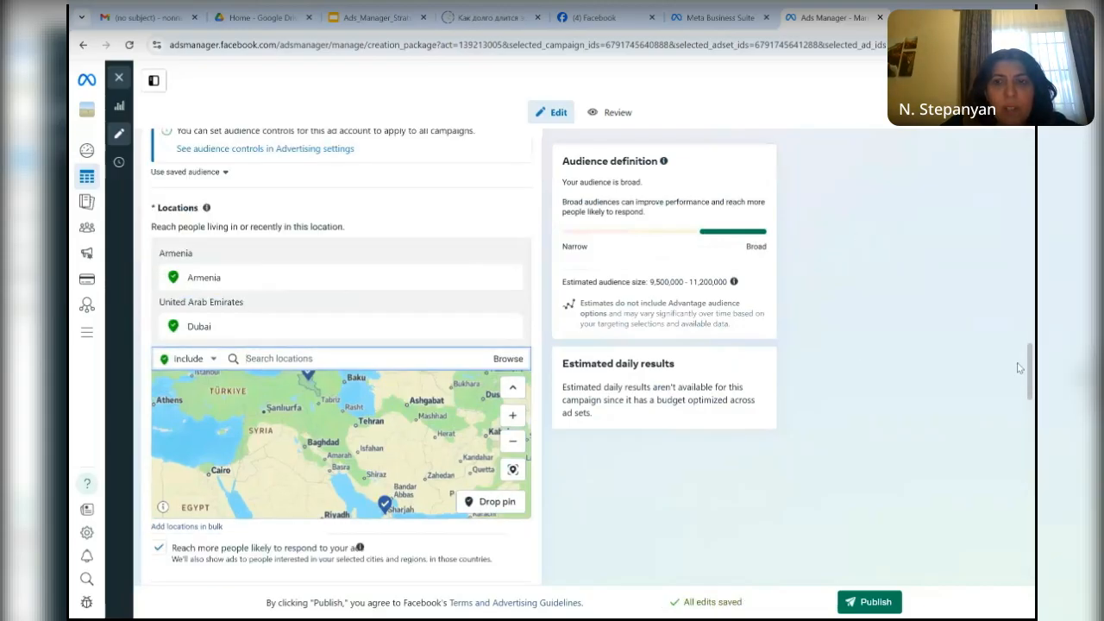
scroll(1033, 395, down, 1)
drag(1033, 395, 1033, 431)
scroll(1033, 432, up, 1)
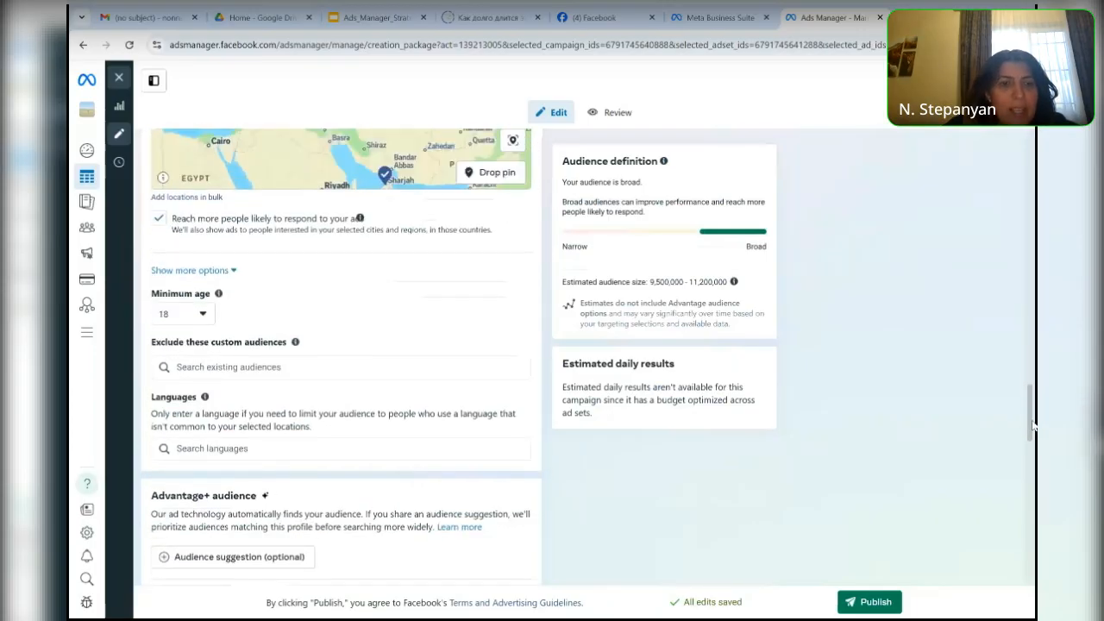
click(198, 321)
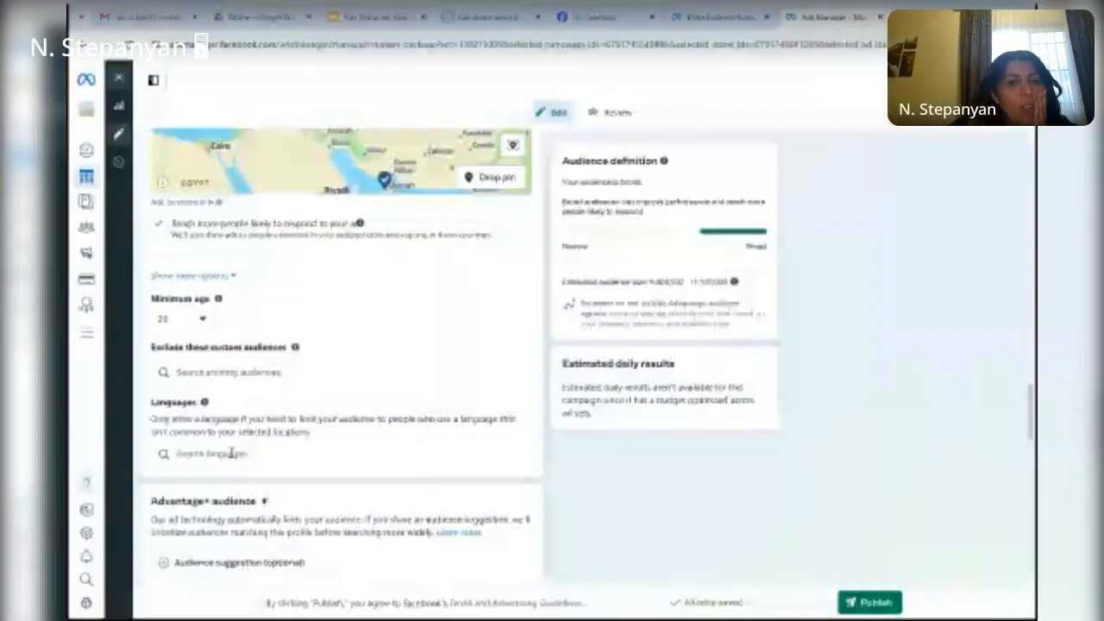
- Add English (US) and Arabic to the audience's languages
click(231, 452)
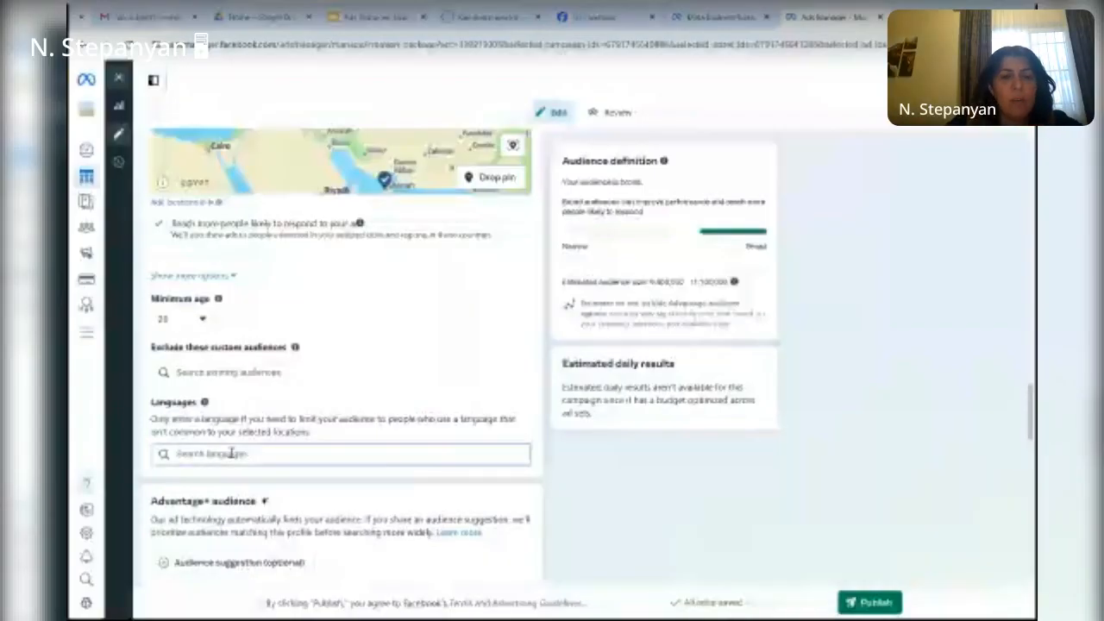
text(e)
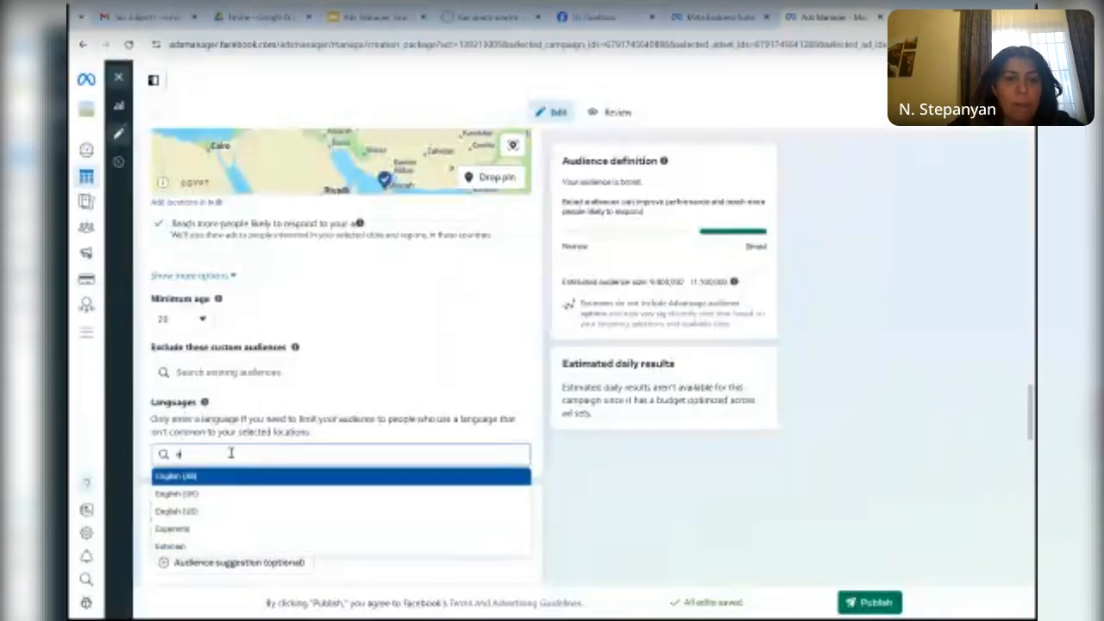
click(210, 513)
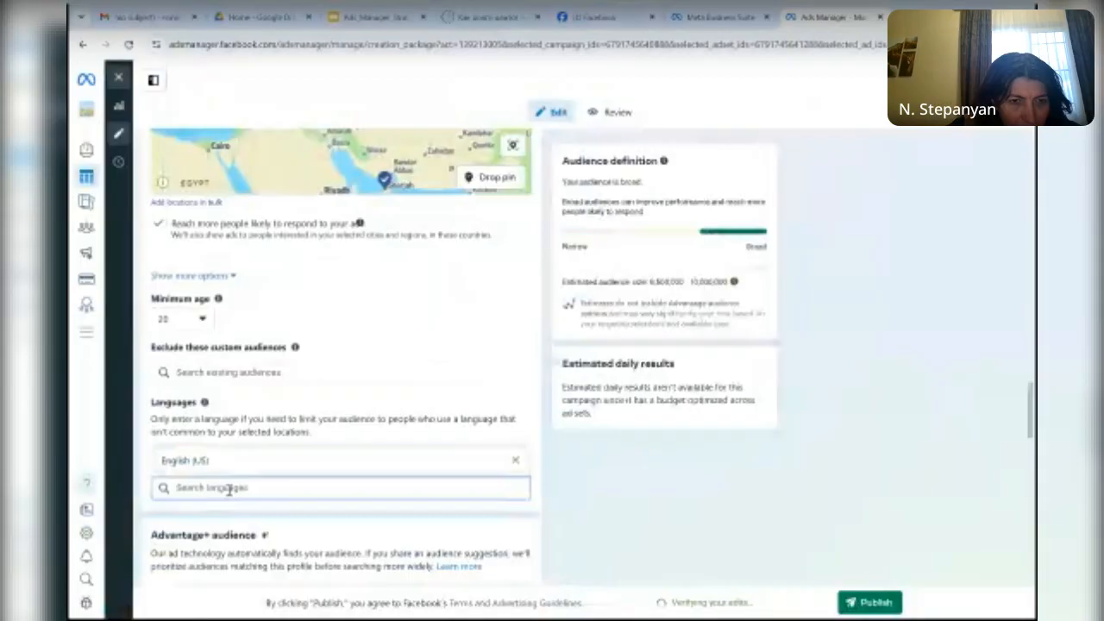
text(arab)
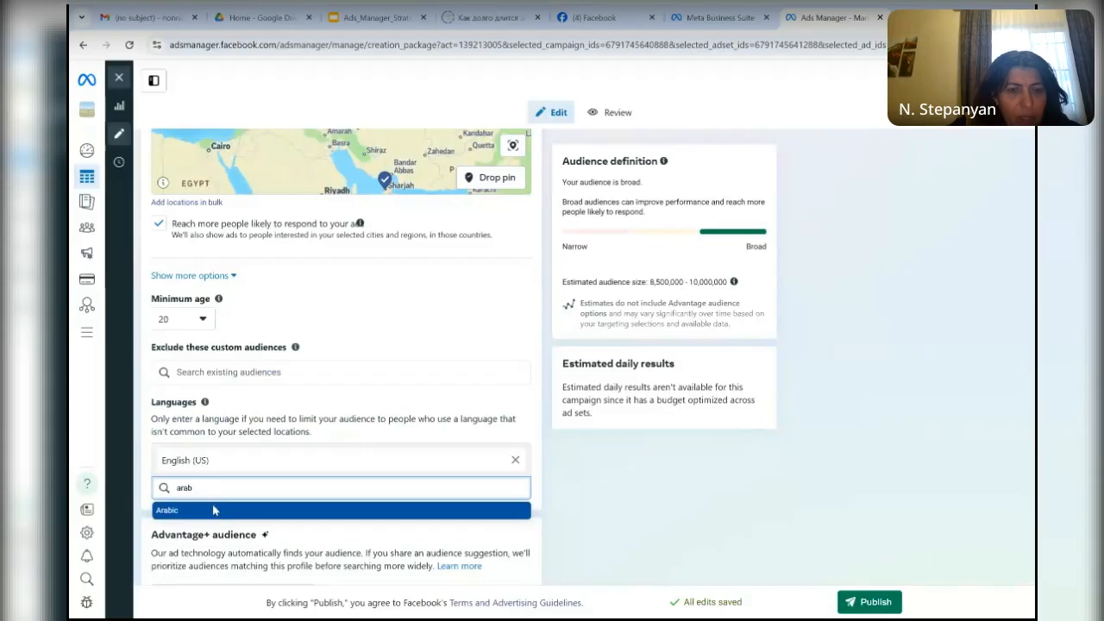
click(214, 509)
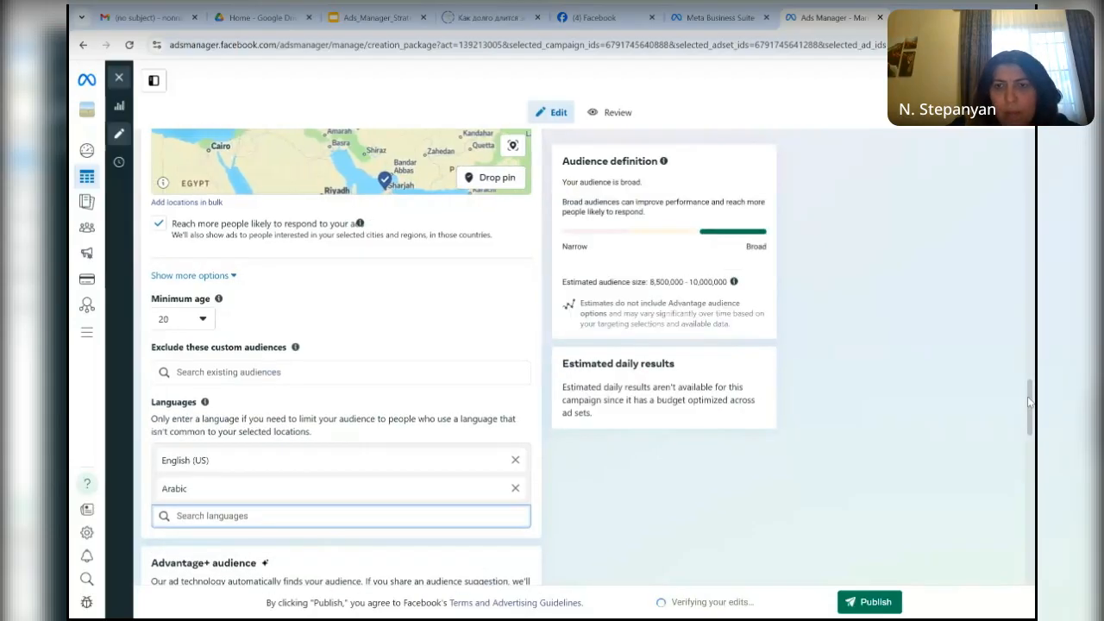
- Expand the optional audience suggestion settings of the Advantage+ audience
scroll(1029, 432, down, 3)
drag(1029, 433, 1029, 435)
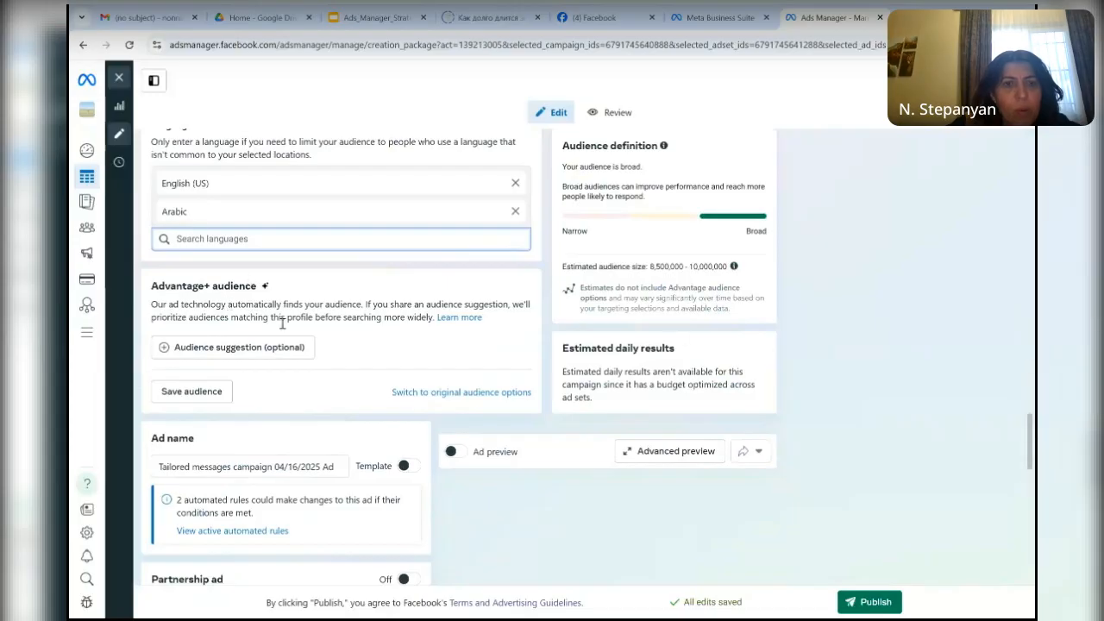
mouse_move(287, 355)
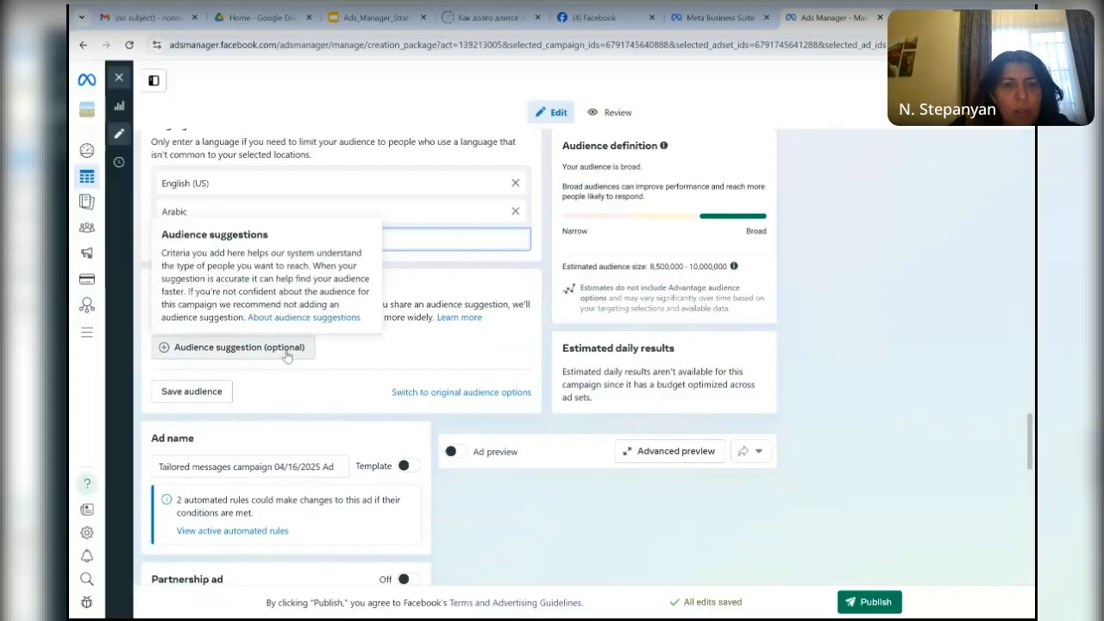
click(286, 350)
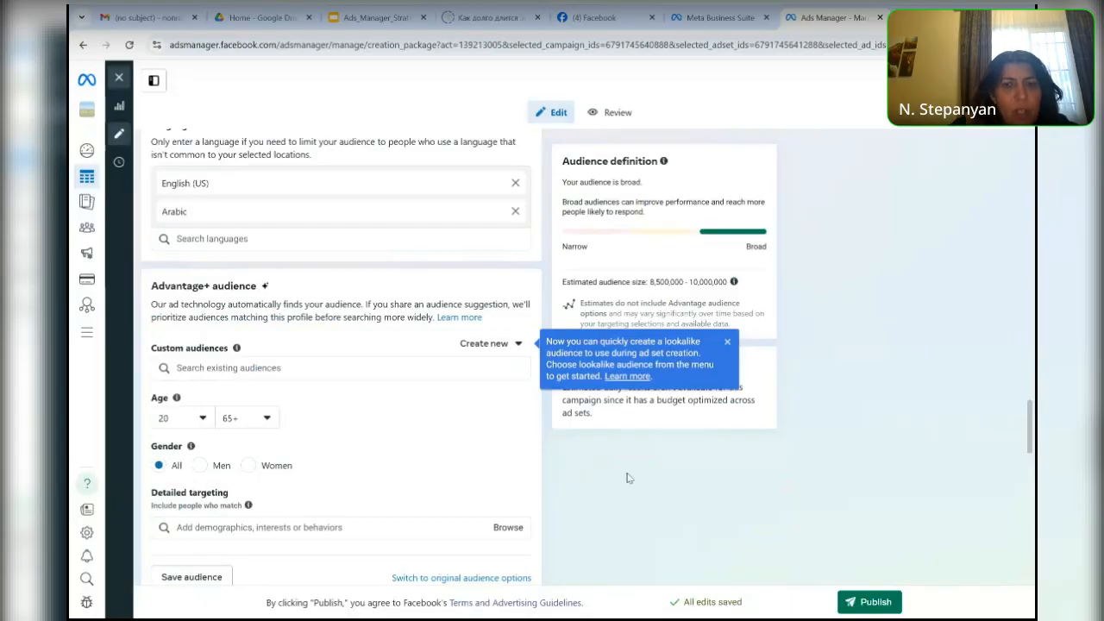
- Open the Save audience summary to review the audience's criteria, and close it without saving
drag(1032, 435, 1032, 468)
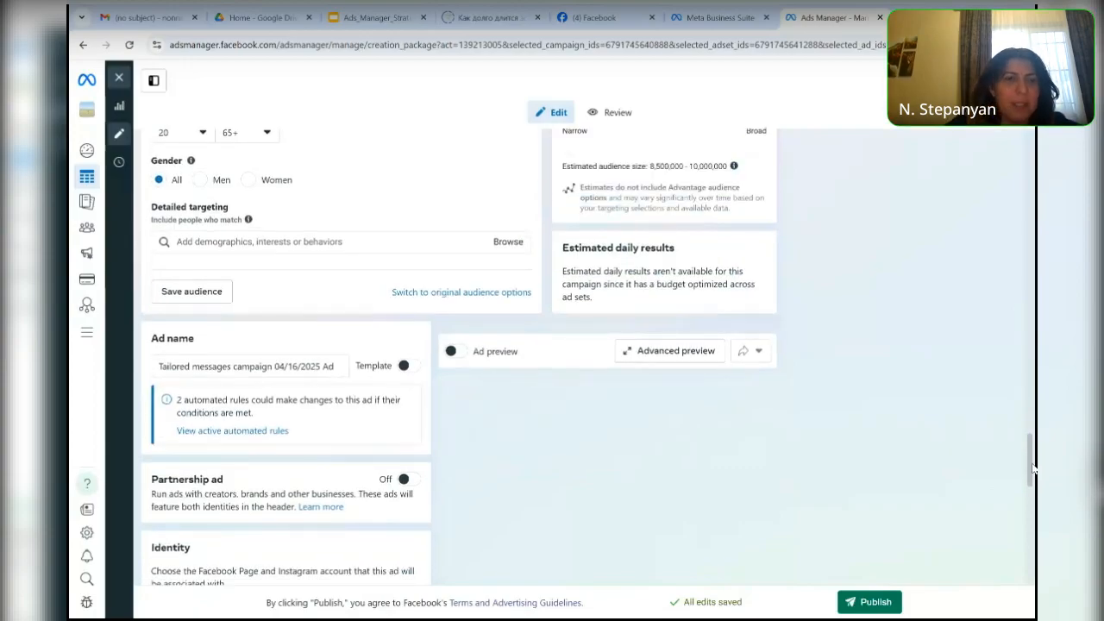
scroll(1032, 469, up, 1)
mouse_move(1032, 468)
mouse_down()
mouse_move(1030, 387)
mouse_move(1029, 472)
mouse_up()
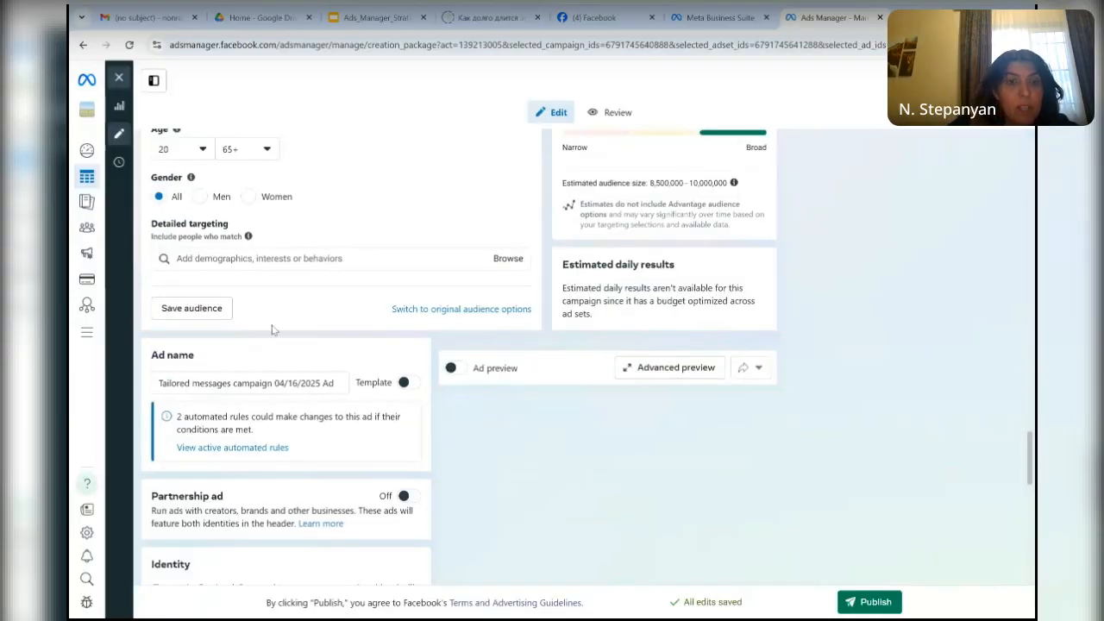
click(193, 309)
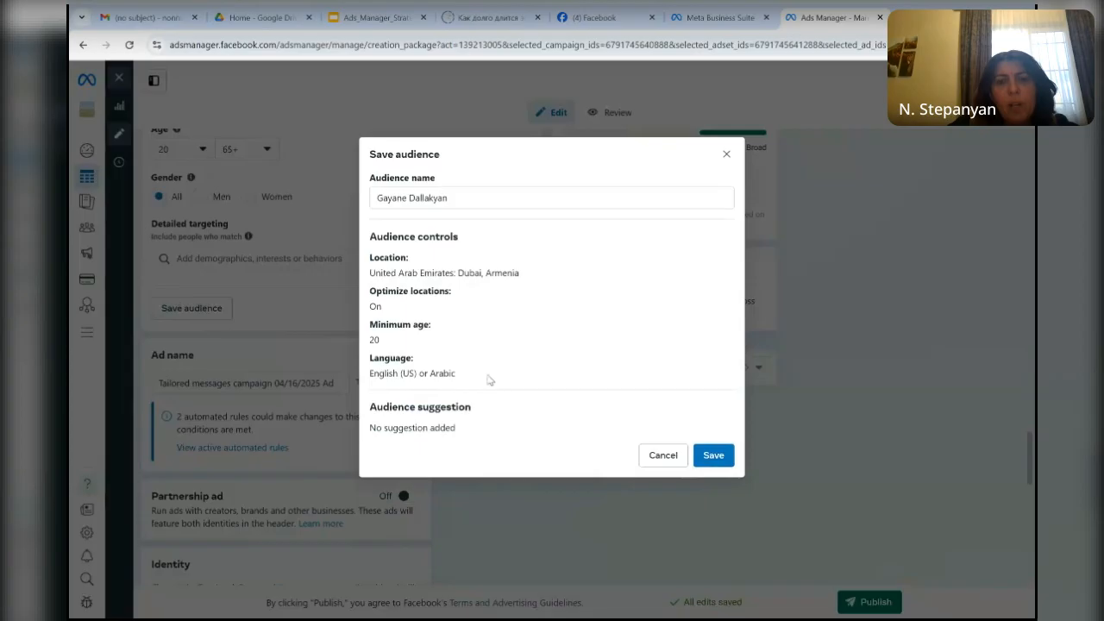
click(727, 153)
- Start an image ad creative and choose the 1920 × 1280 green mountain landscape from the account images as its media
scroll(727, 154, down, 1)
scroll(285, 362, down, 3)
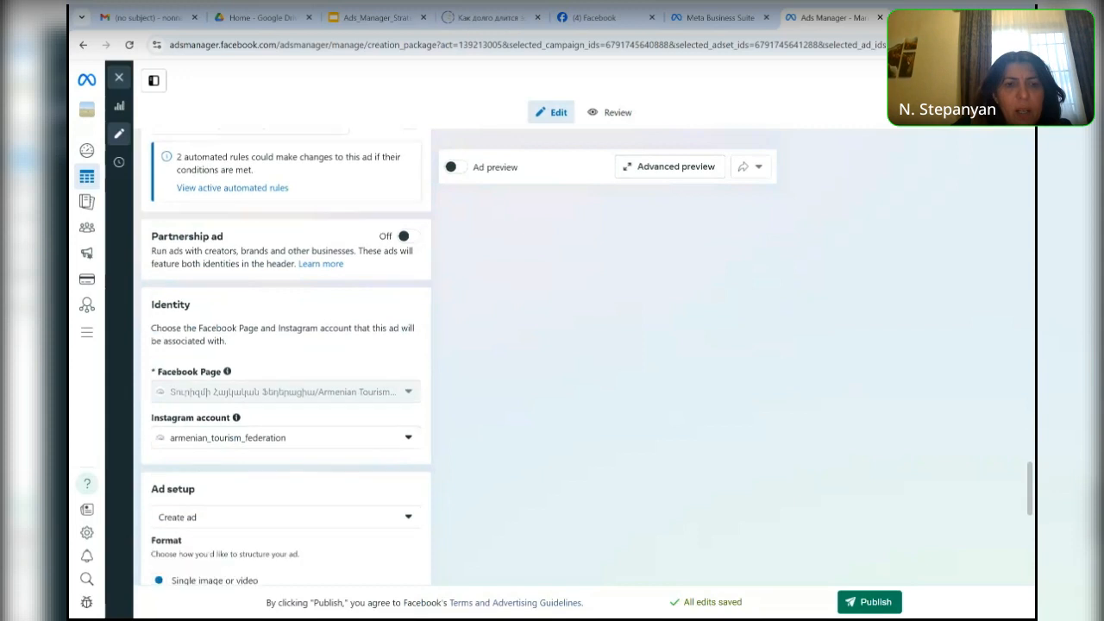
scroll(410, 383, down, 2)
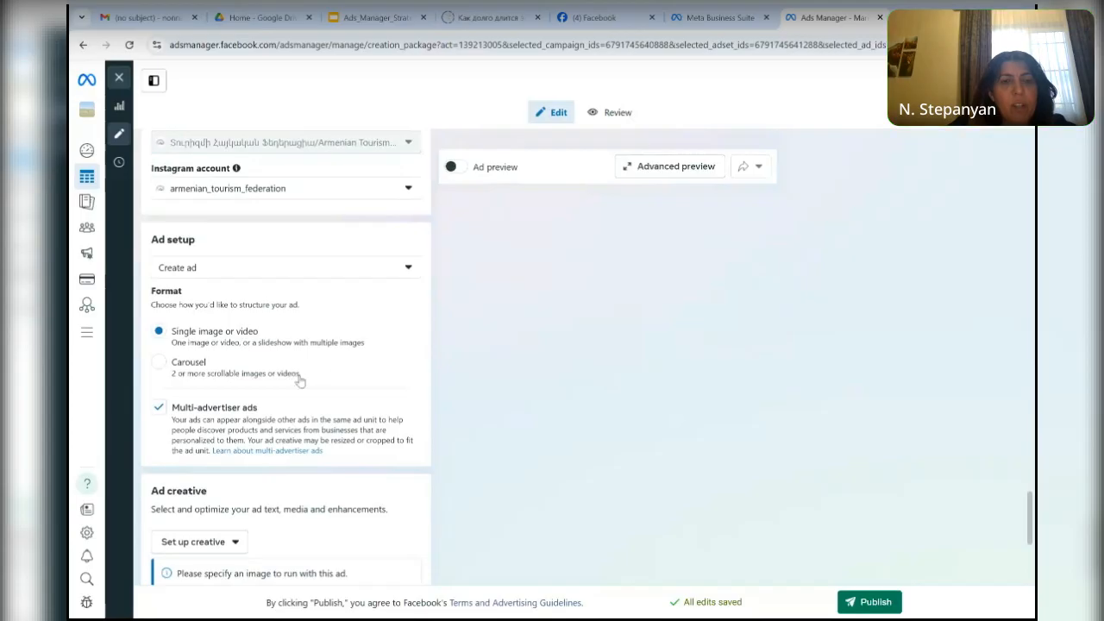
scroll(302, 381, down, 3)
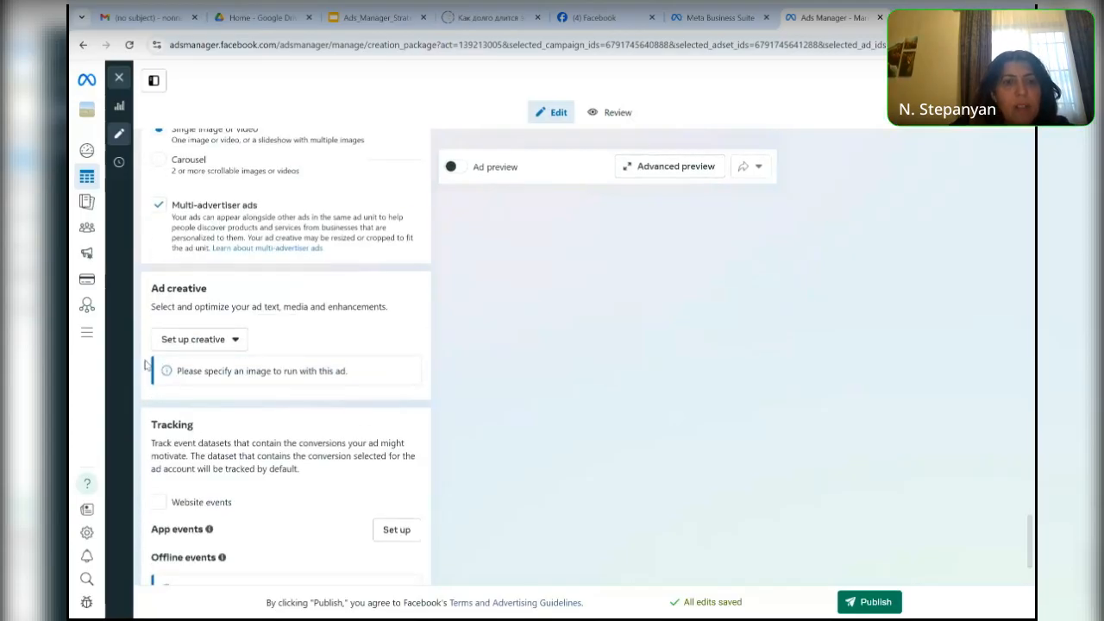
click(234, 345)
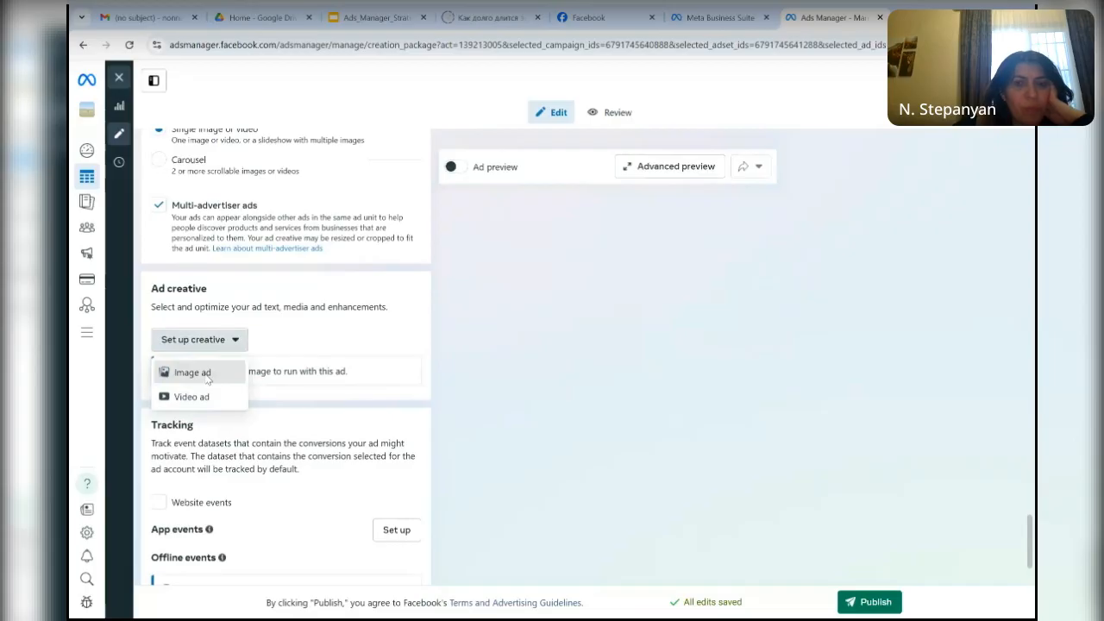
click(207, 375)
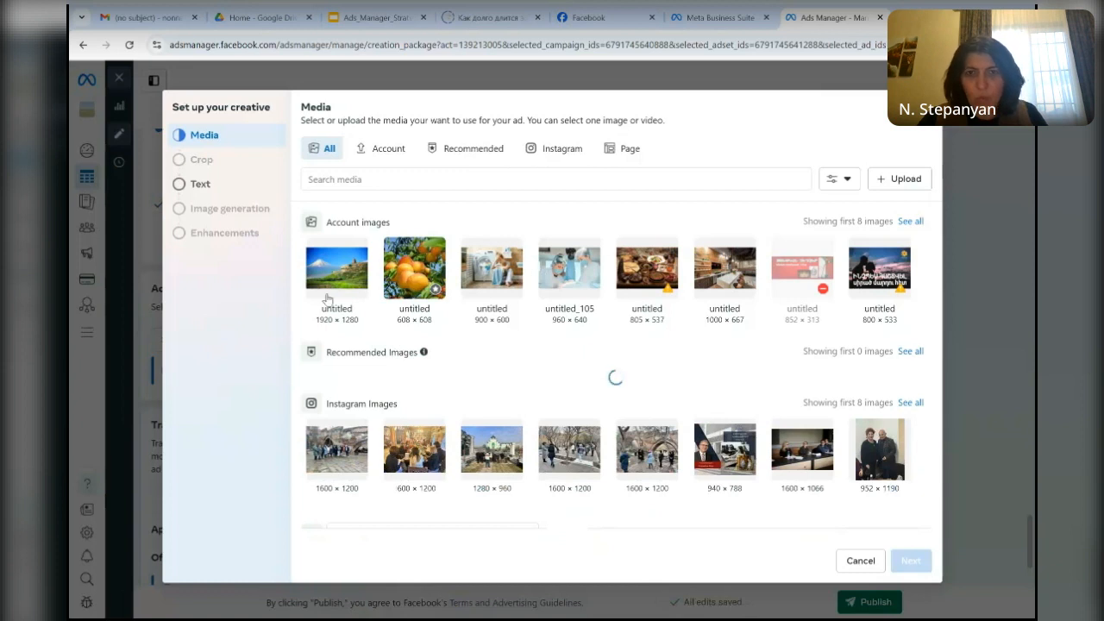
click(336, 252)
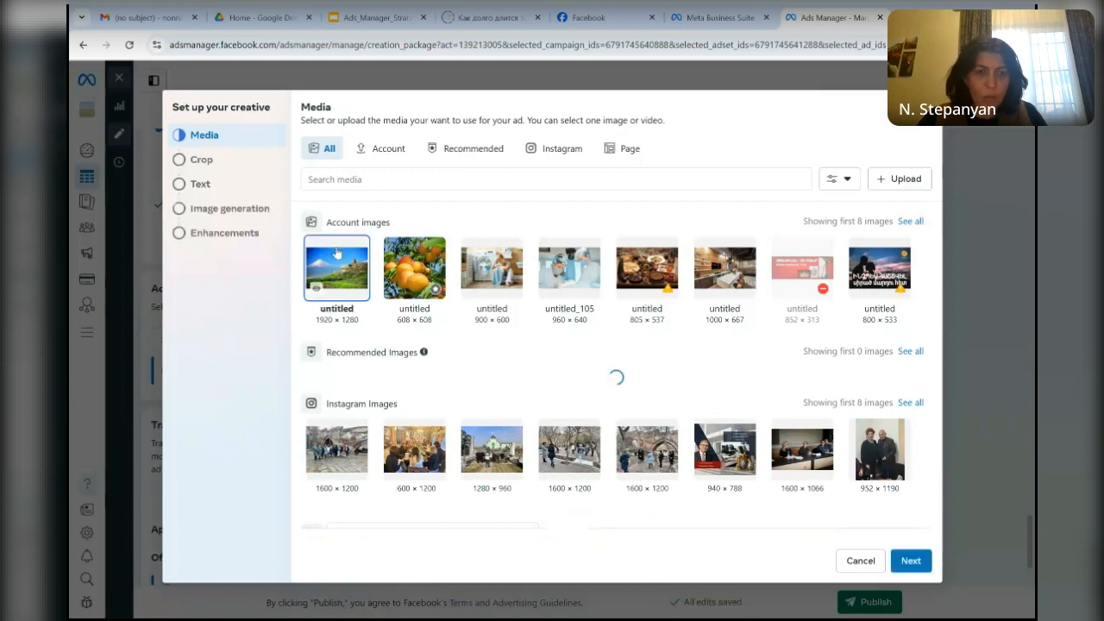
click(912, 561)
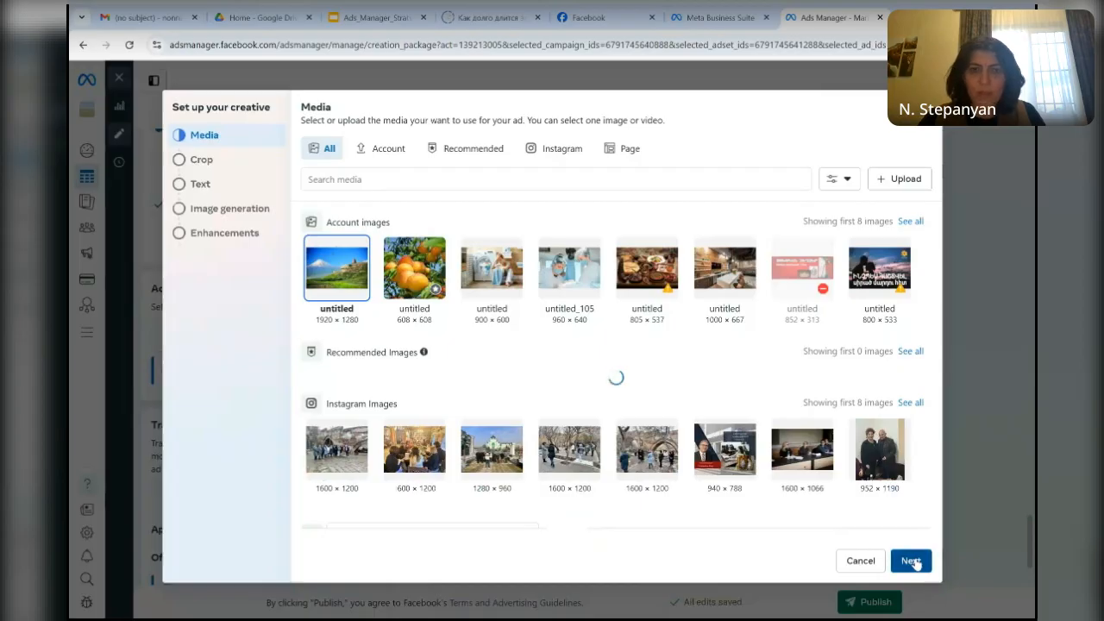
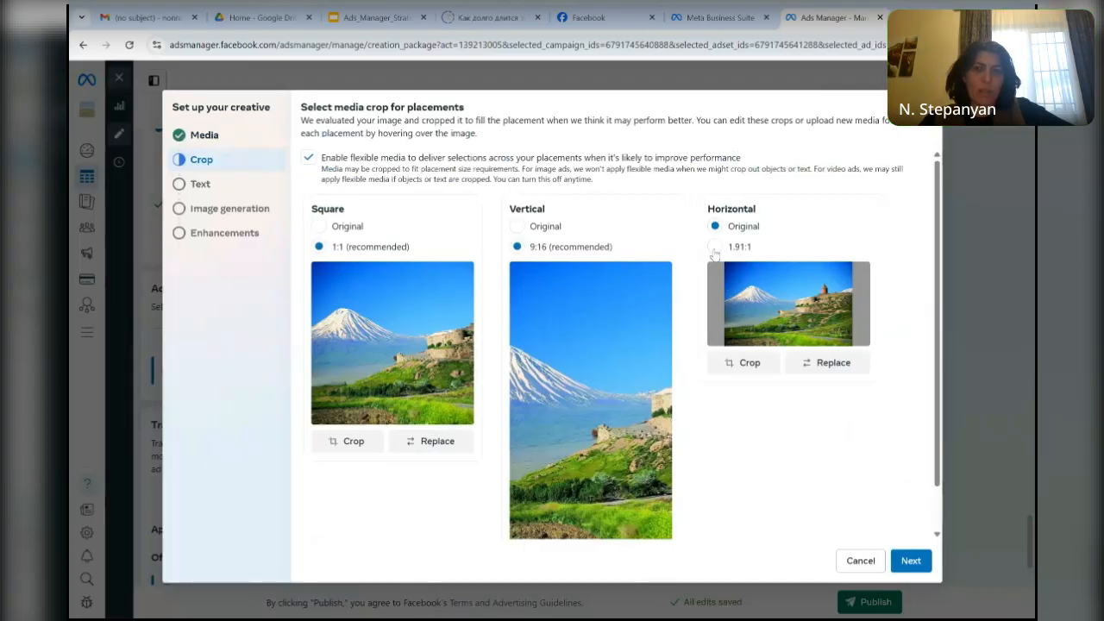
- Set the horizontal crop to 1.91:1, and enter Best Hotel as the primary text with a second text option added
click(715, 248)
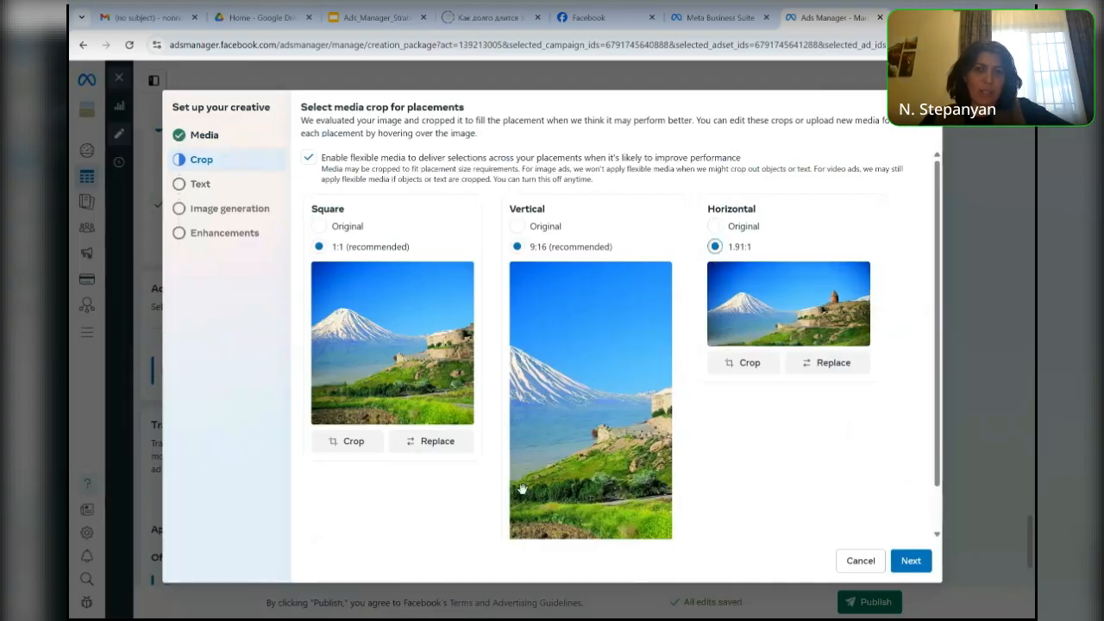
click(919, 569)
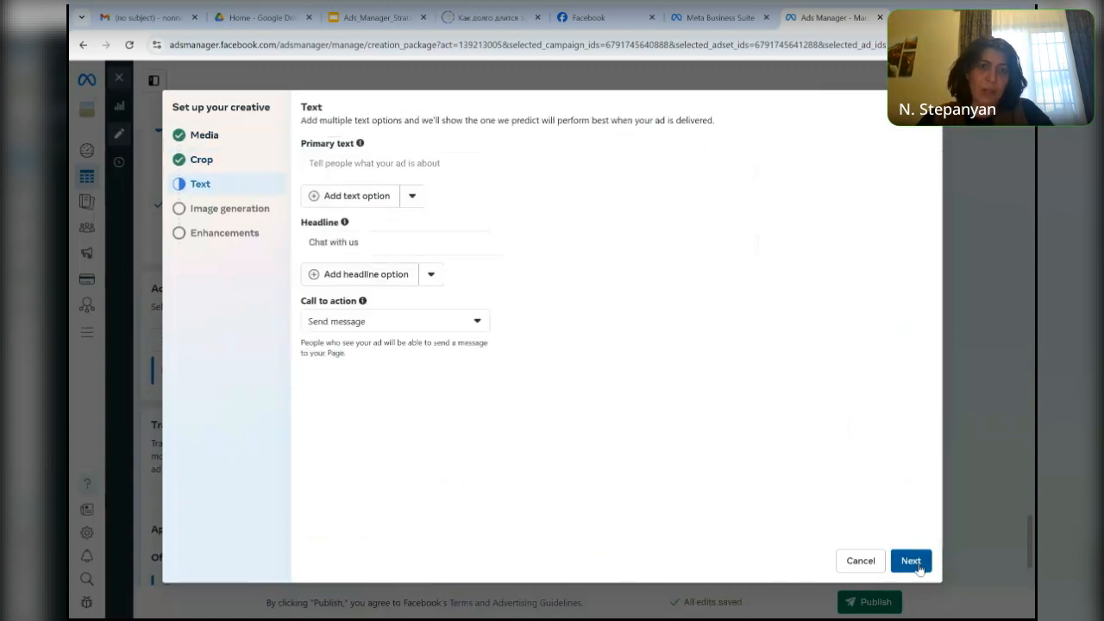
click(379, 196)
click(380, 165)
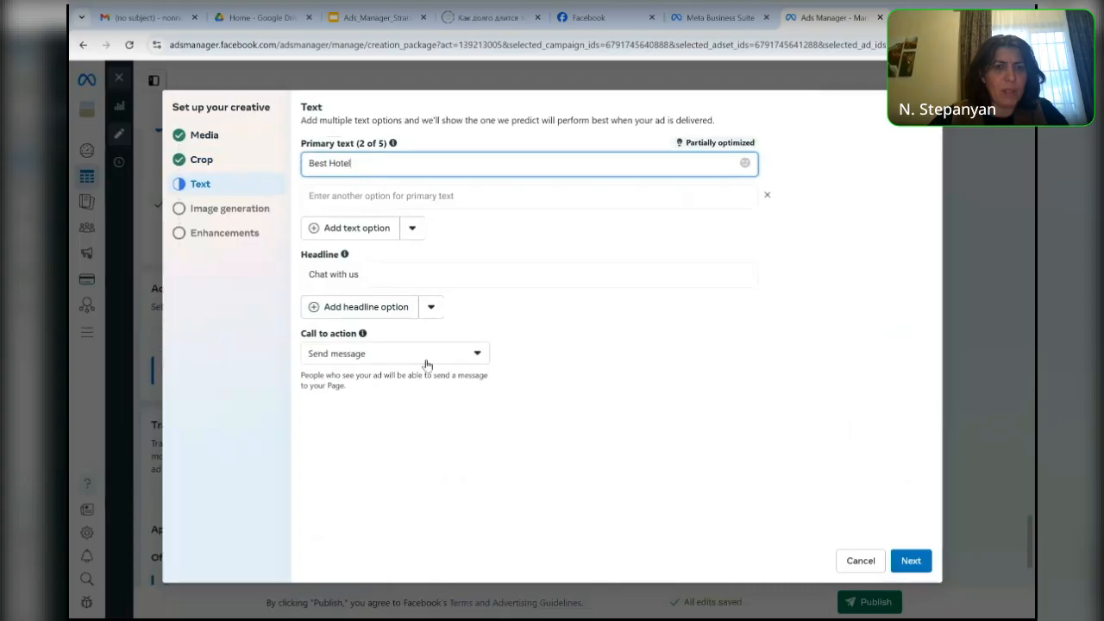
- Check the available call-to-action choices, and enter Book Now as the second primary text option
click(476, 358)
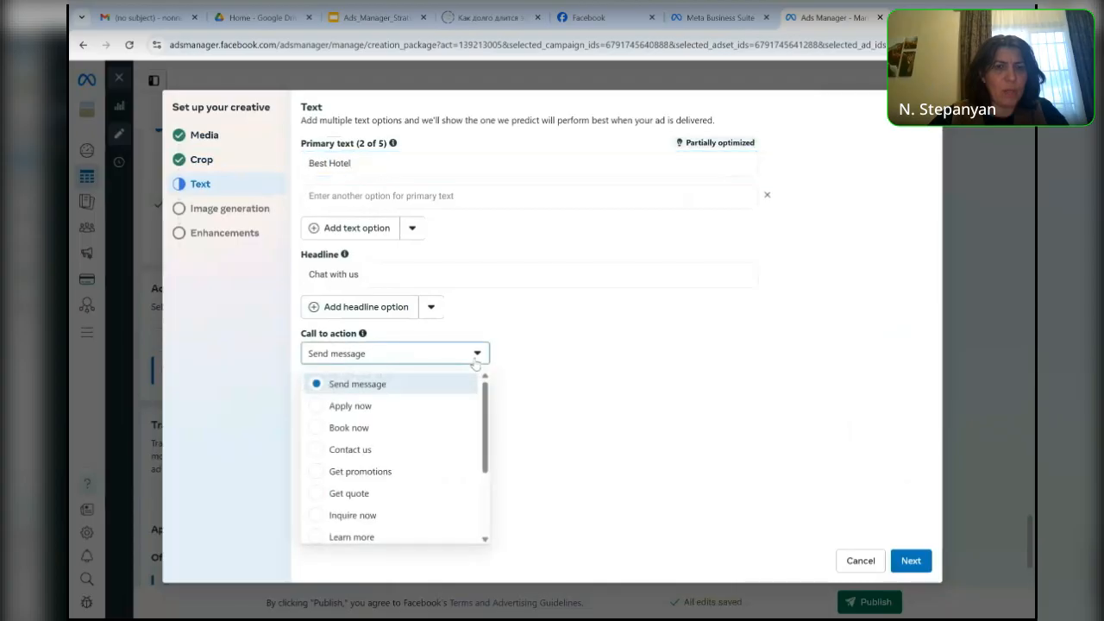
click(570, 388)
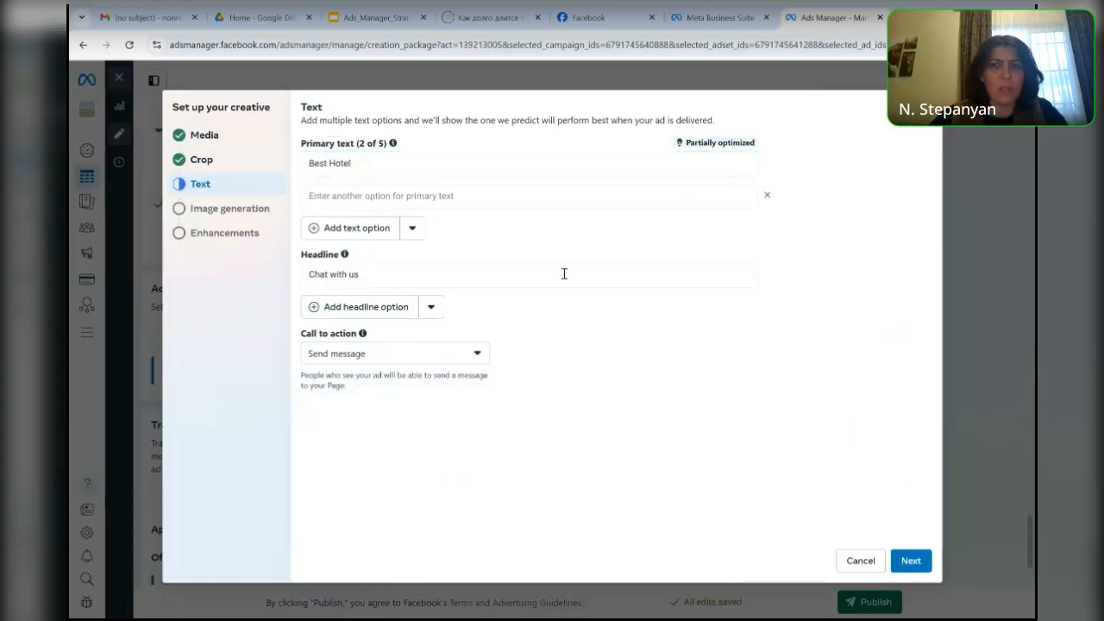
click(377, 200)
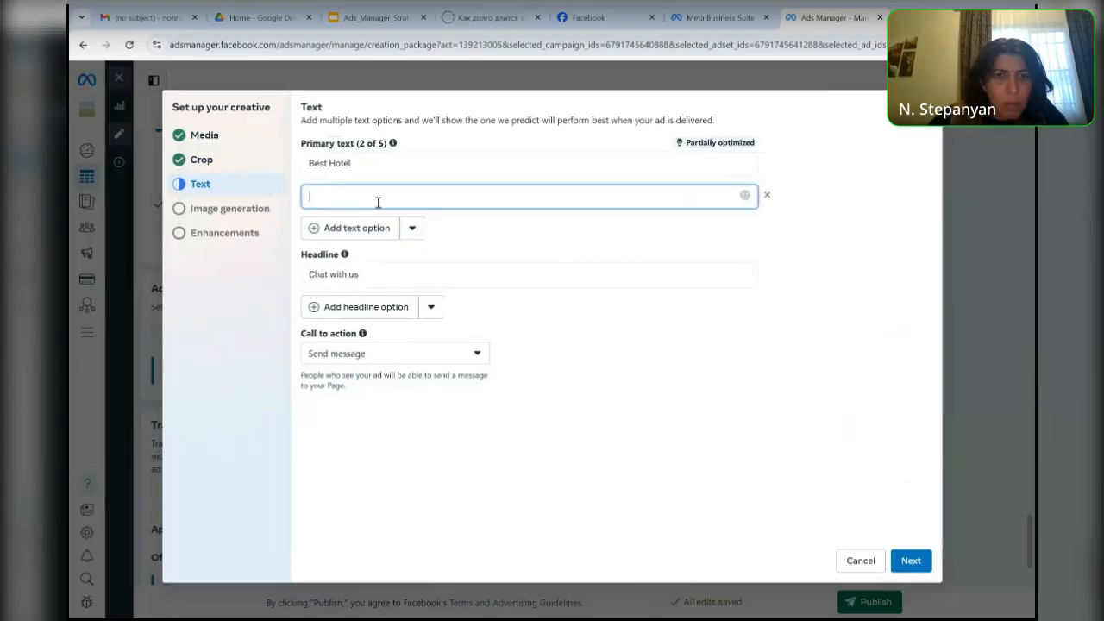
text(V)
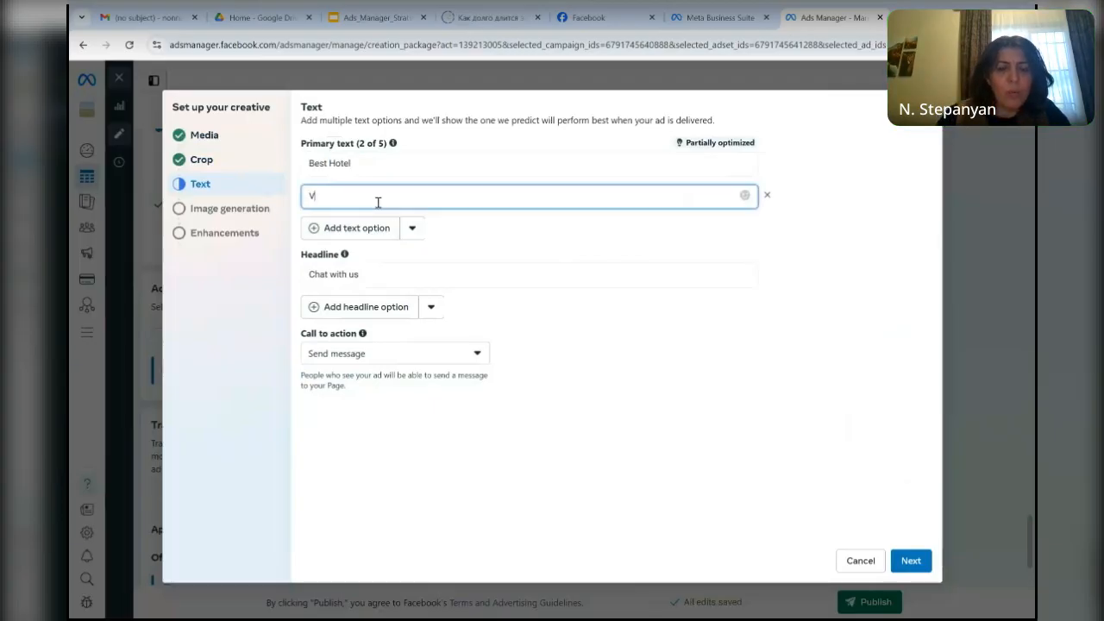
text(Book Now)
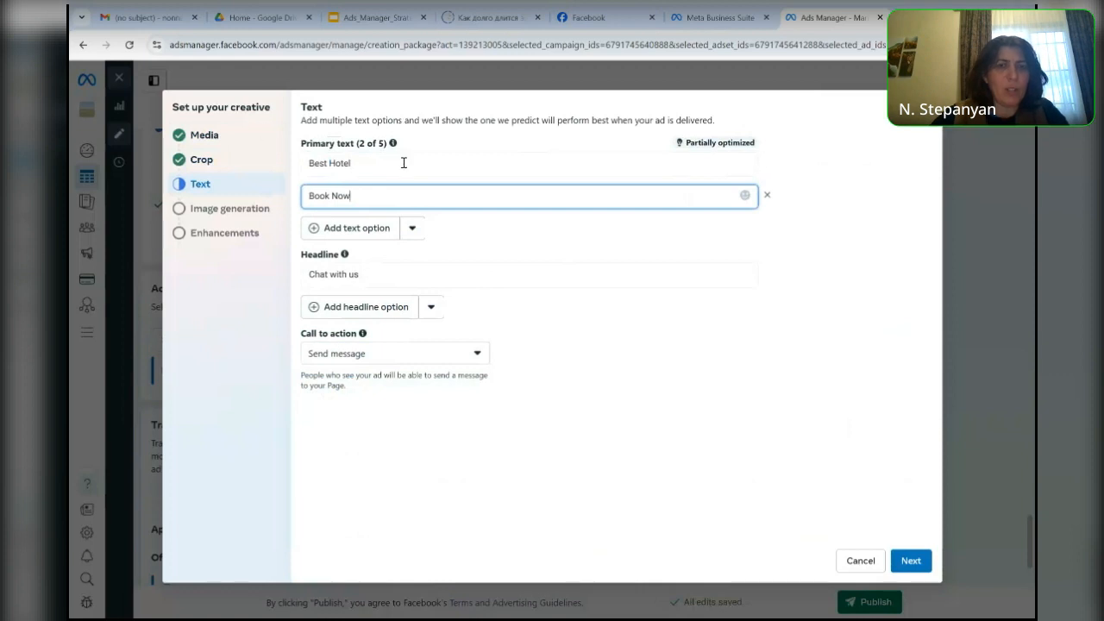
- Add three more primary text options, enter Armenia Hotel in the third one, and continue to image generation
click(377, 230)
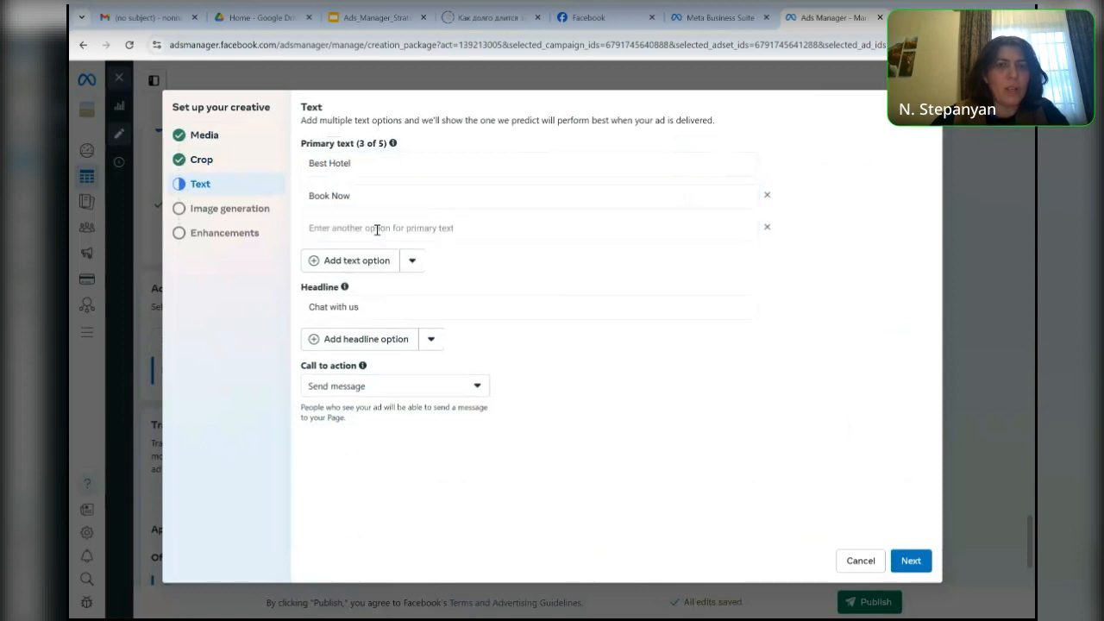
click(376, 263)
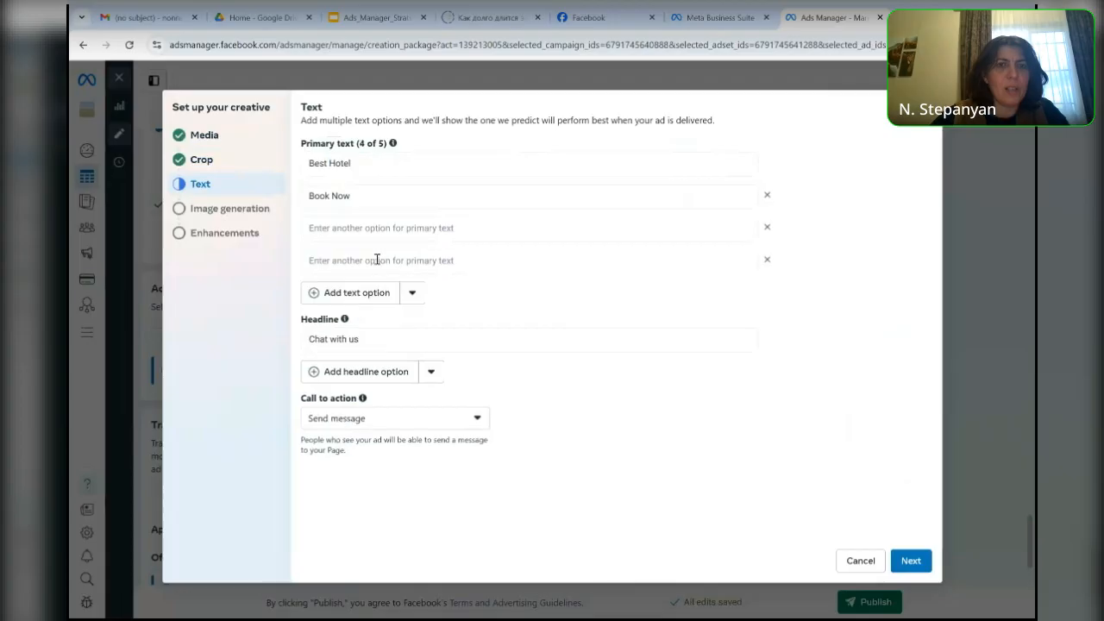
click(371, 293)
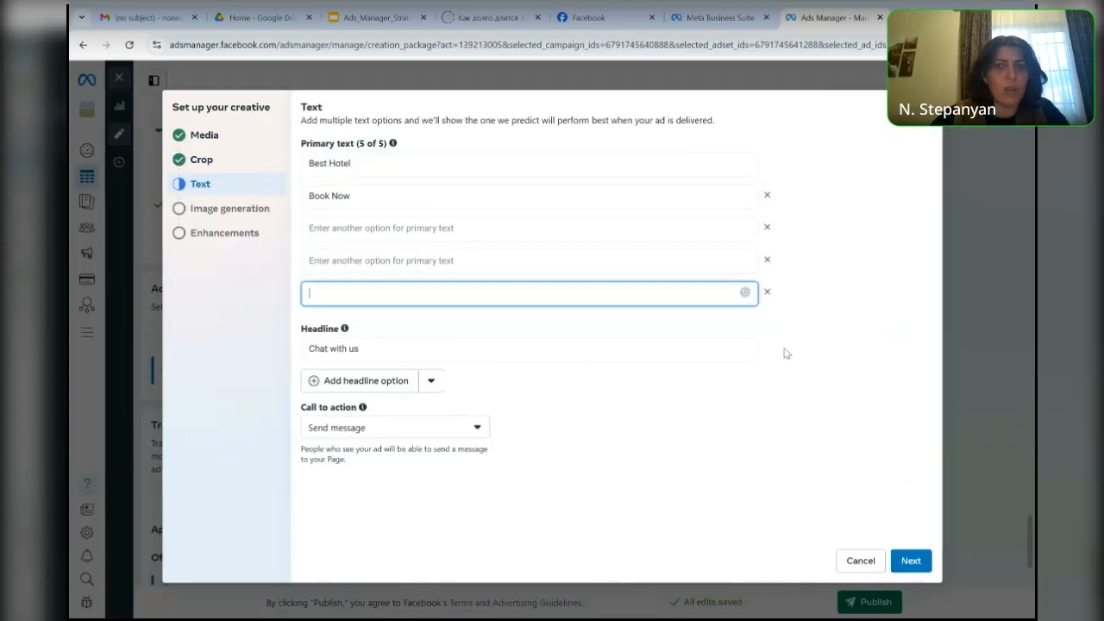
click(379, 227)
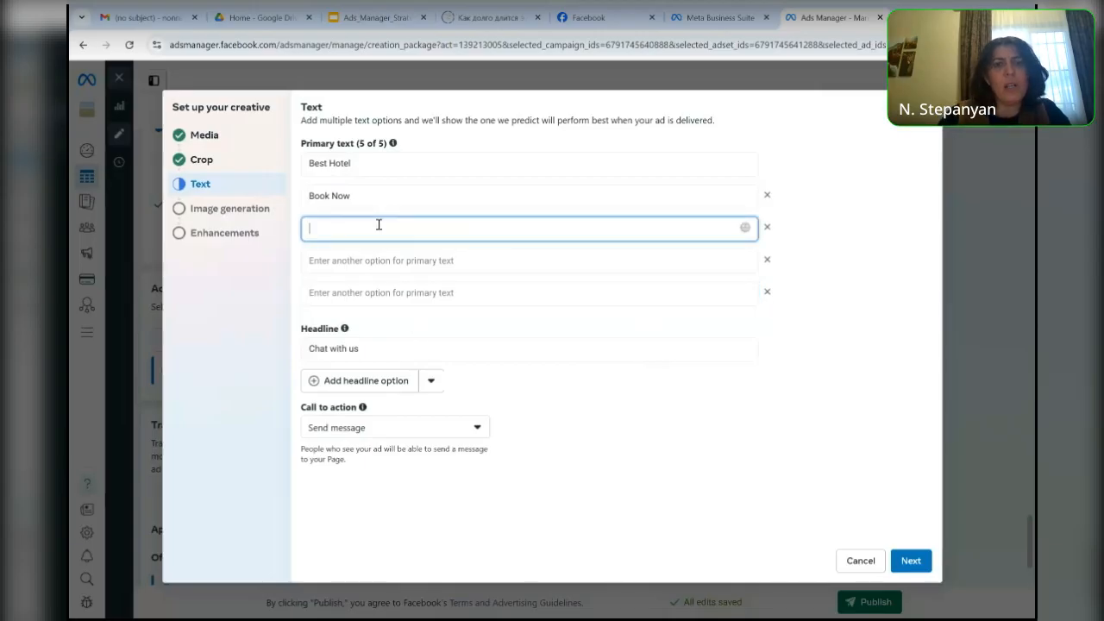
text(Armeni)
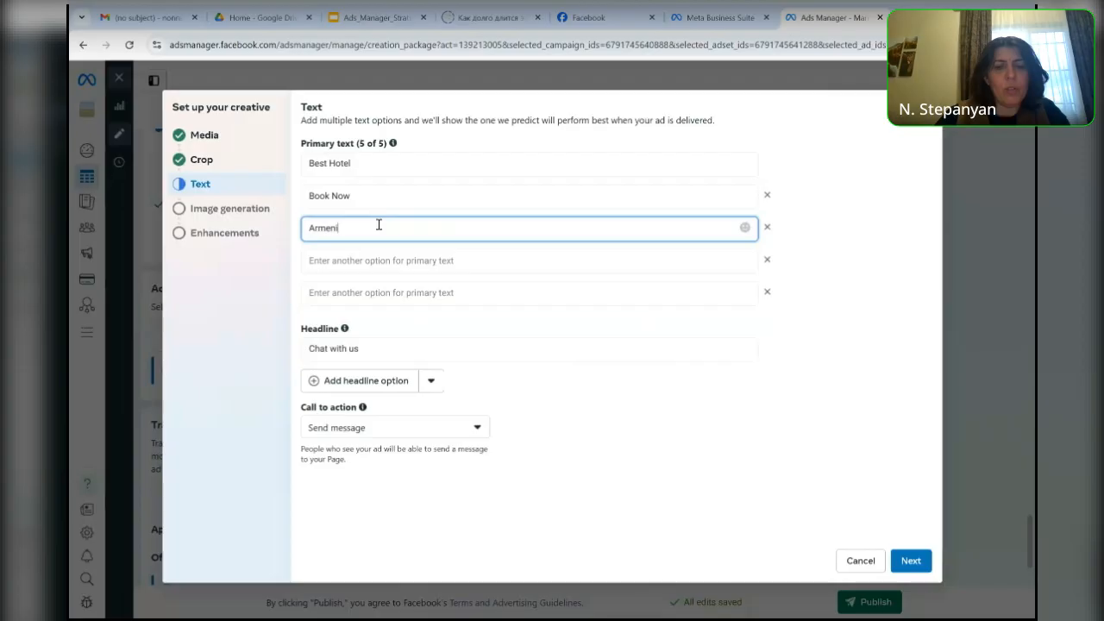
text(a Hot)
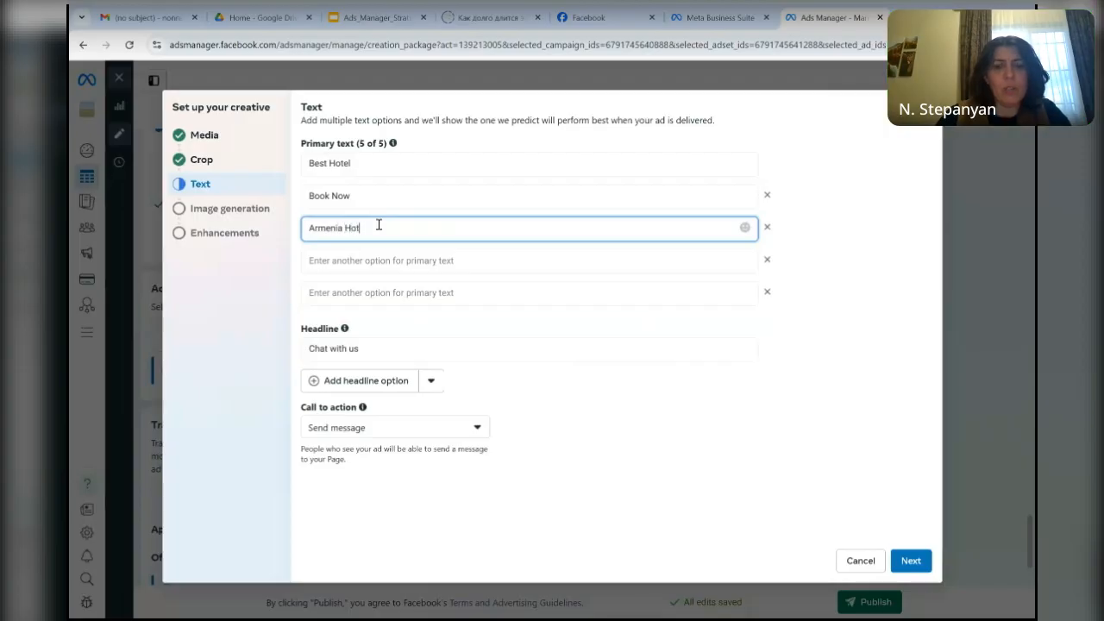
text(el)
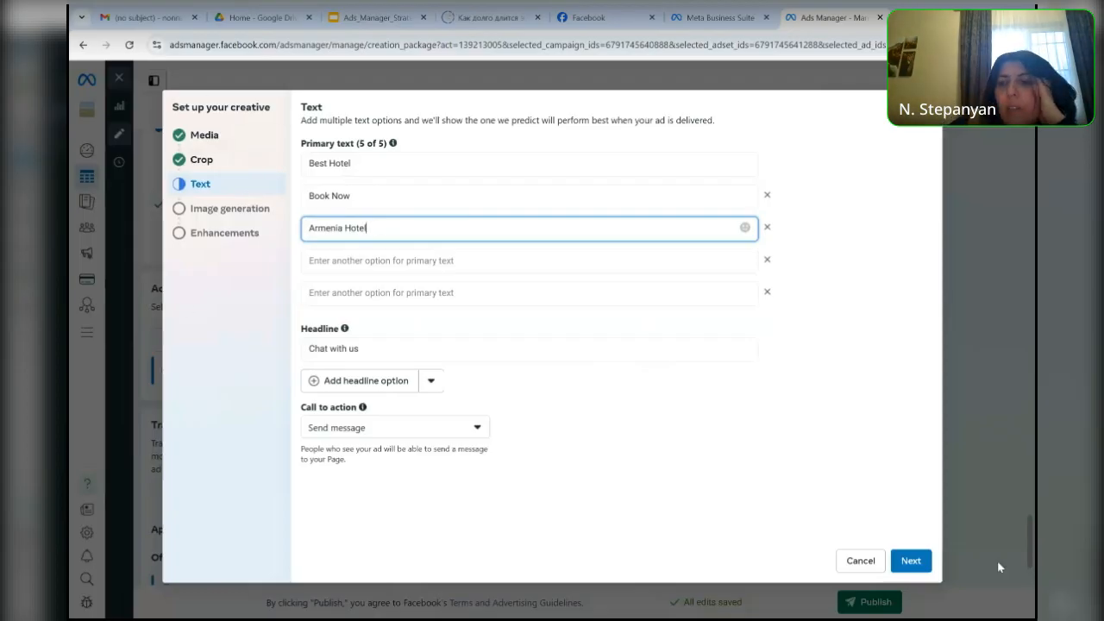
click(919, 562)
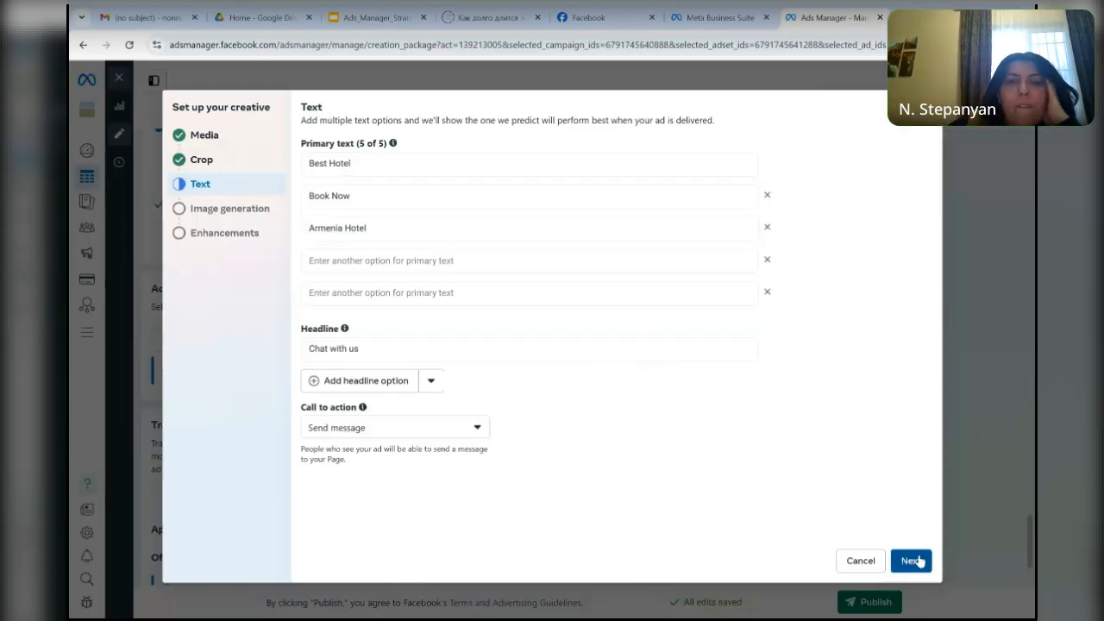
click(918, 561)
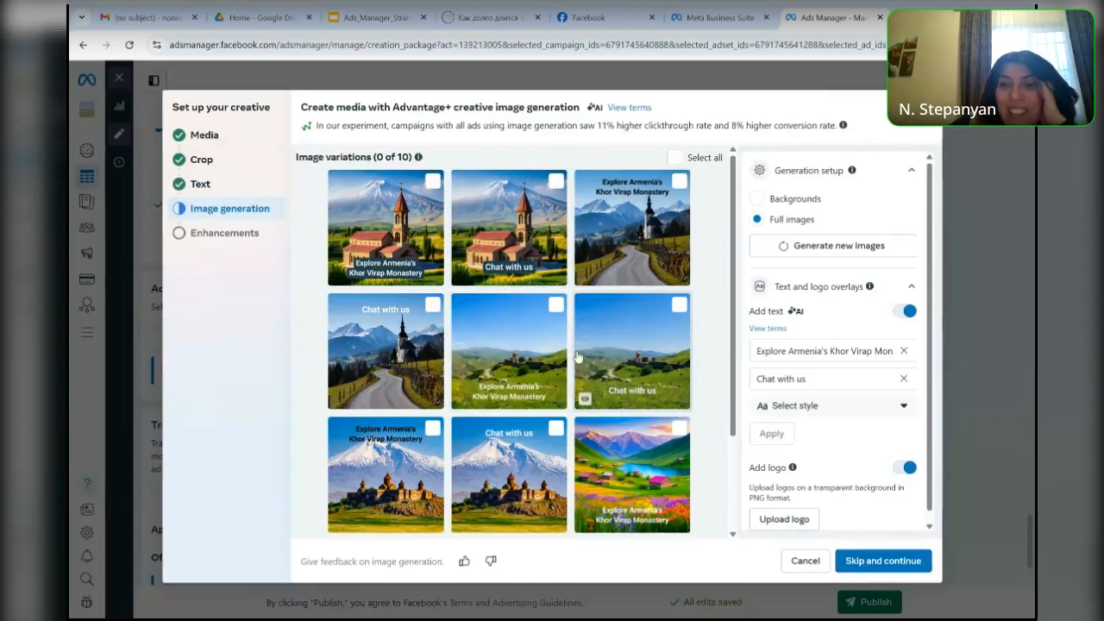
- Look through the generated image variations, select all of them and clear the selection again
scroll(735, 322, down, 1)
drag(733, 323, 731, 407)
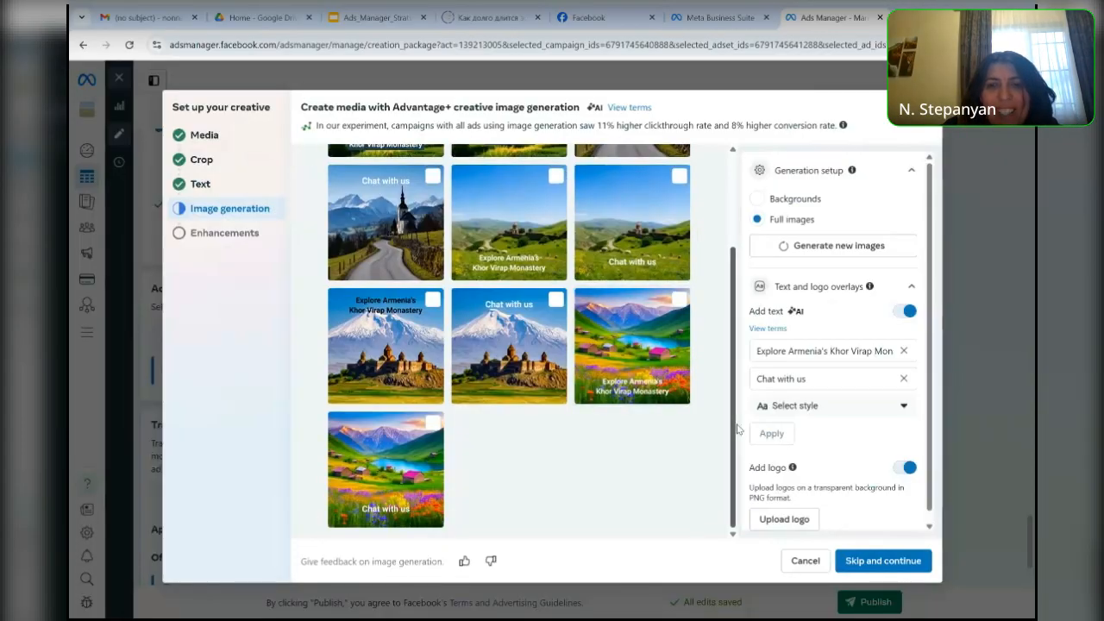
scroll(720, 224, up, 5)
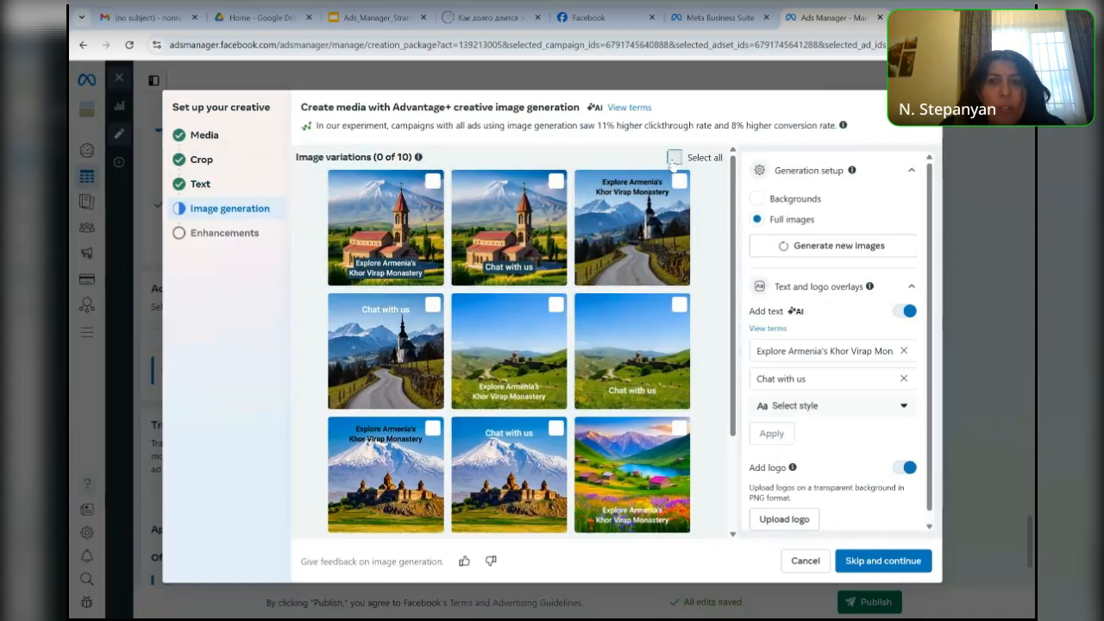
click(674, 157)
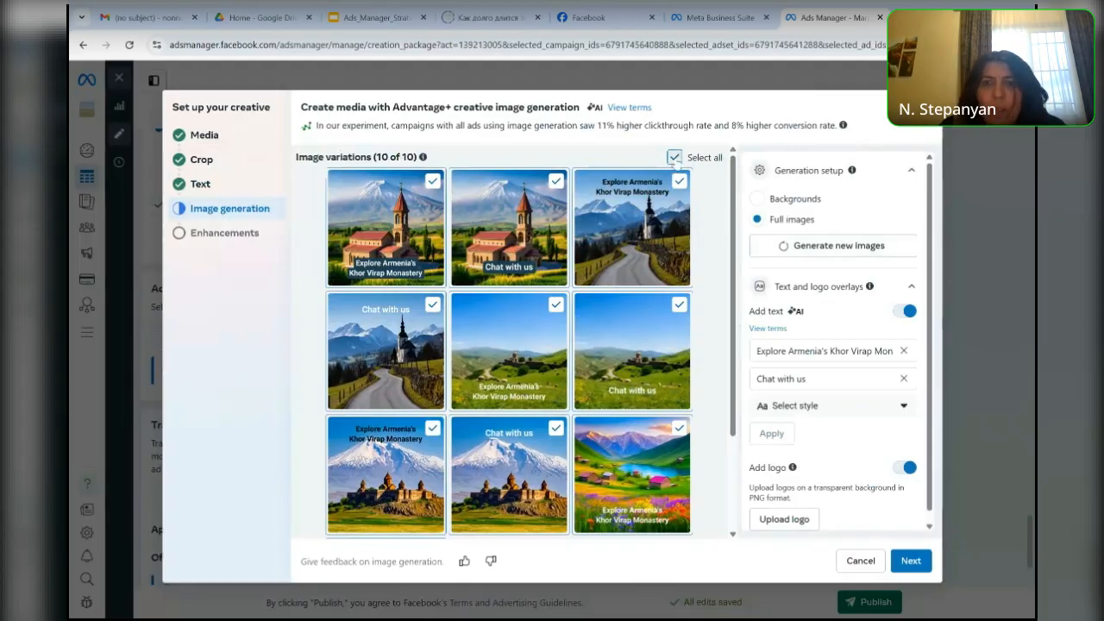
click(674, 158)
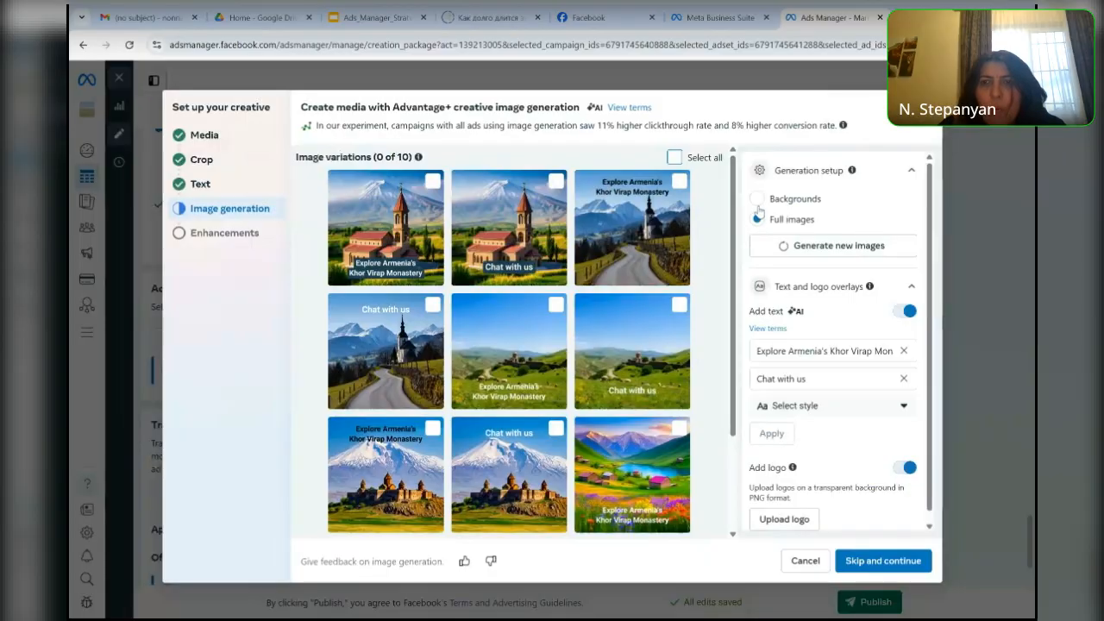
- Try to generate new image variations with the Backgrounds option, and start uploading a different image
mouse_move(758, 211)
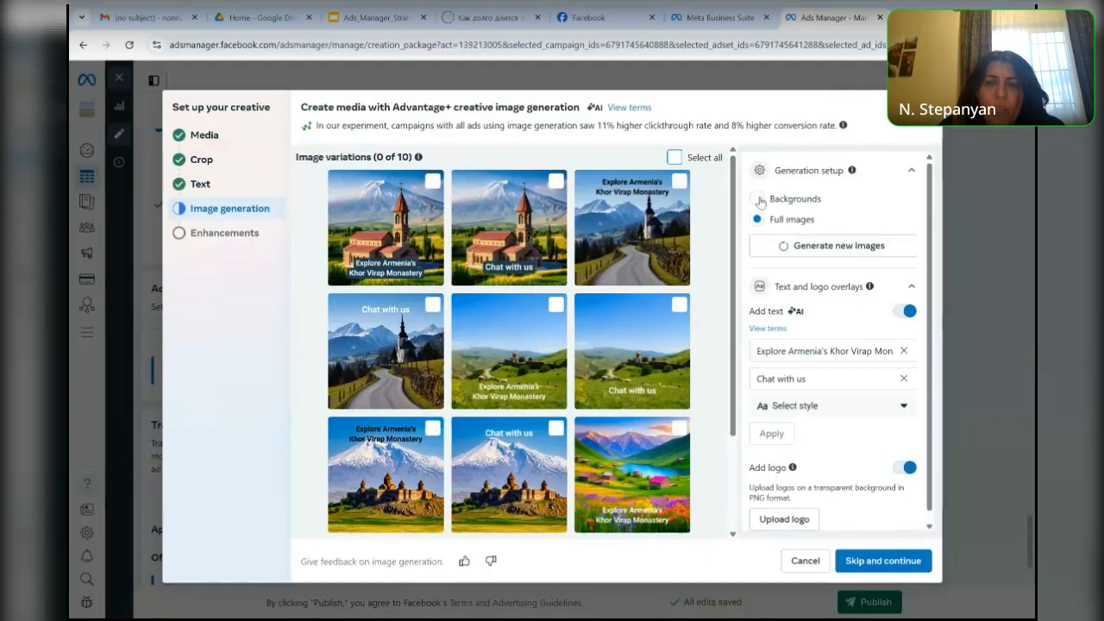
click(758, 200)
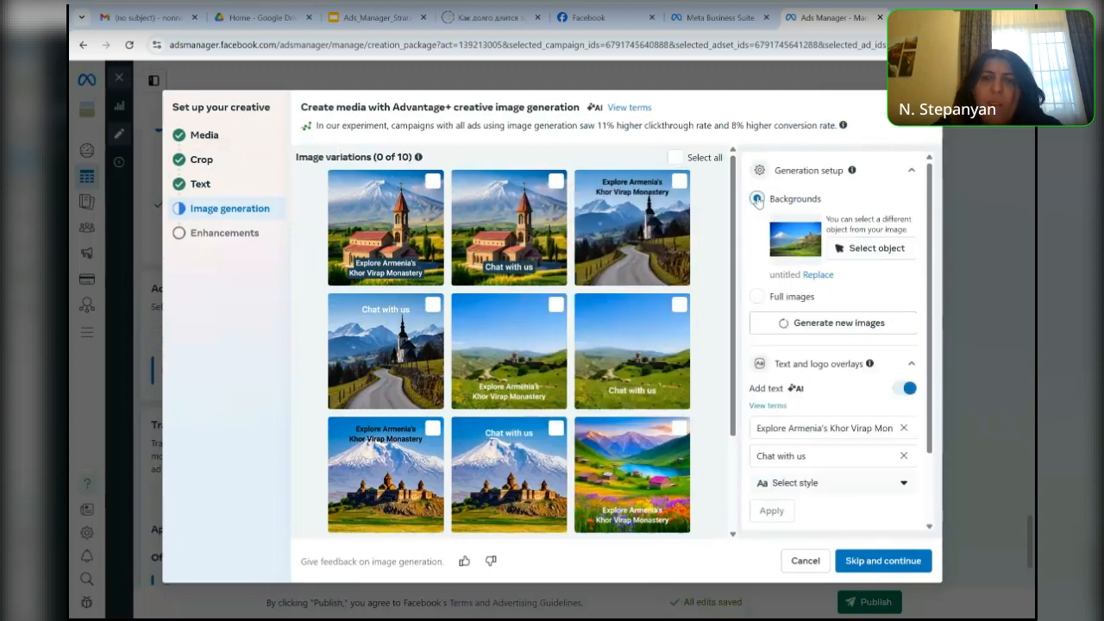
click(834, 323)
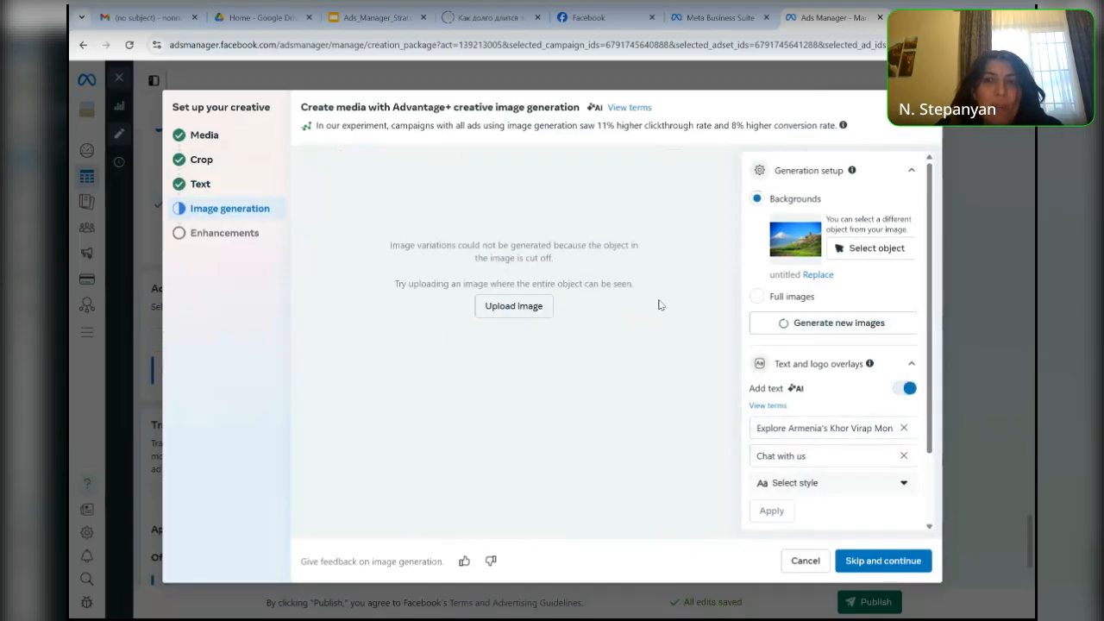
click(520, 307)
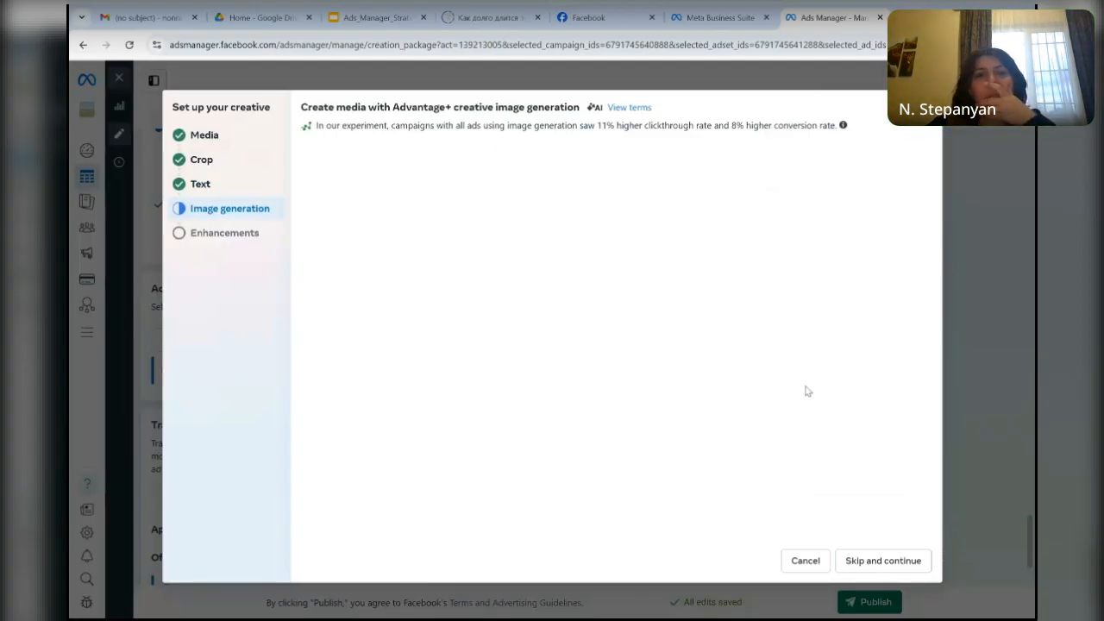
- Skip the image generation and return to the ad's creative settings
click(805, 562)
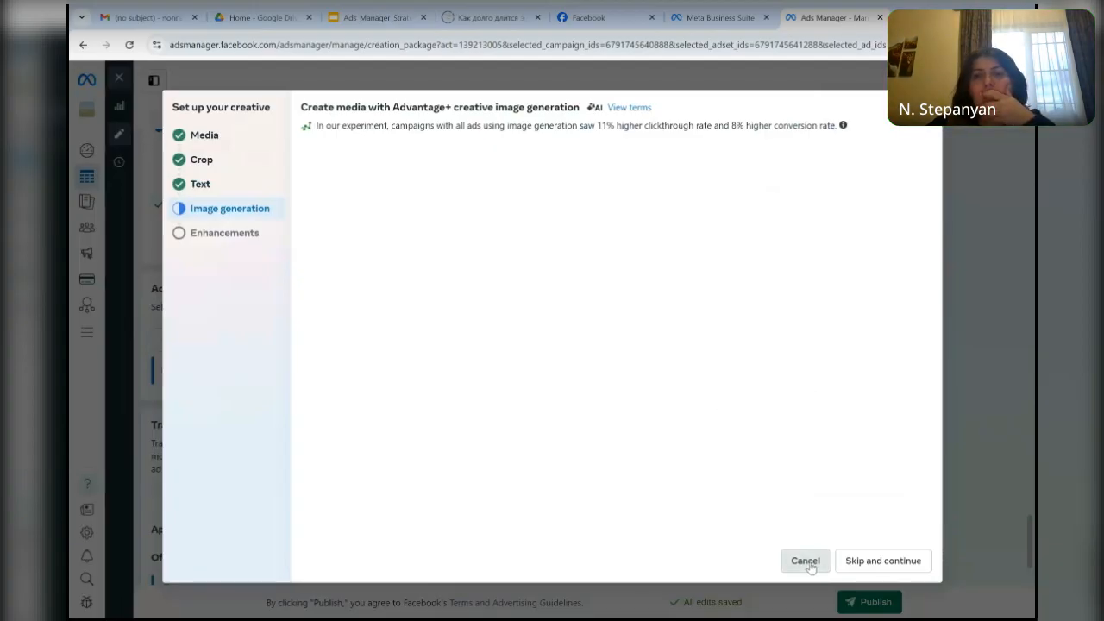
click(876, 563)
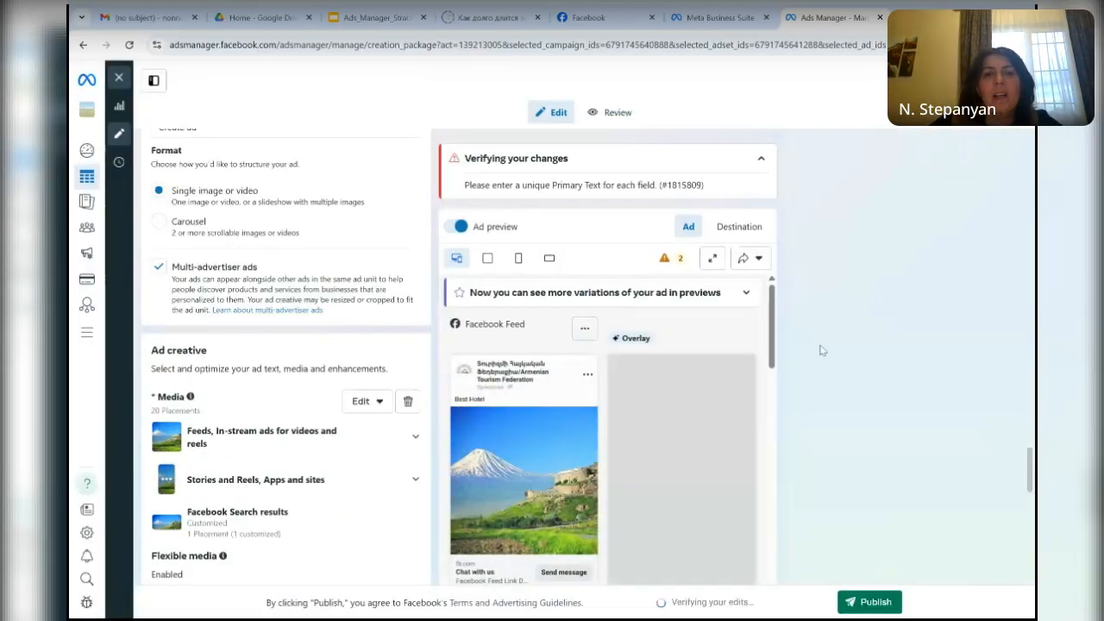
- Edit the feeds and in-stream placements' media, replacing the landscape with the 608 × 608 orange fruit image
scroll(286, 357, down, 1)
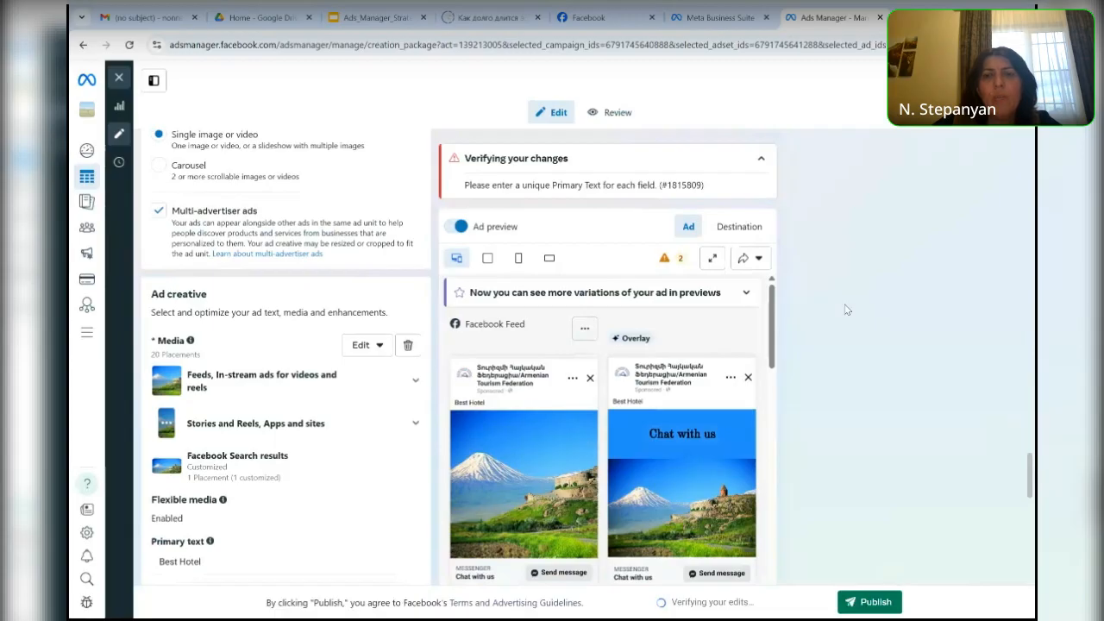
scroll(847, 310, down, 3)
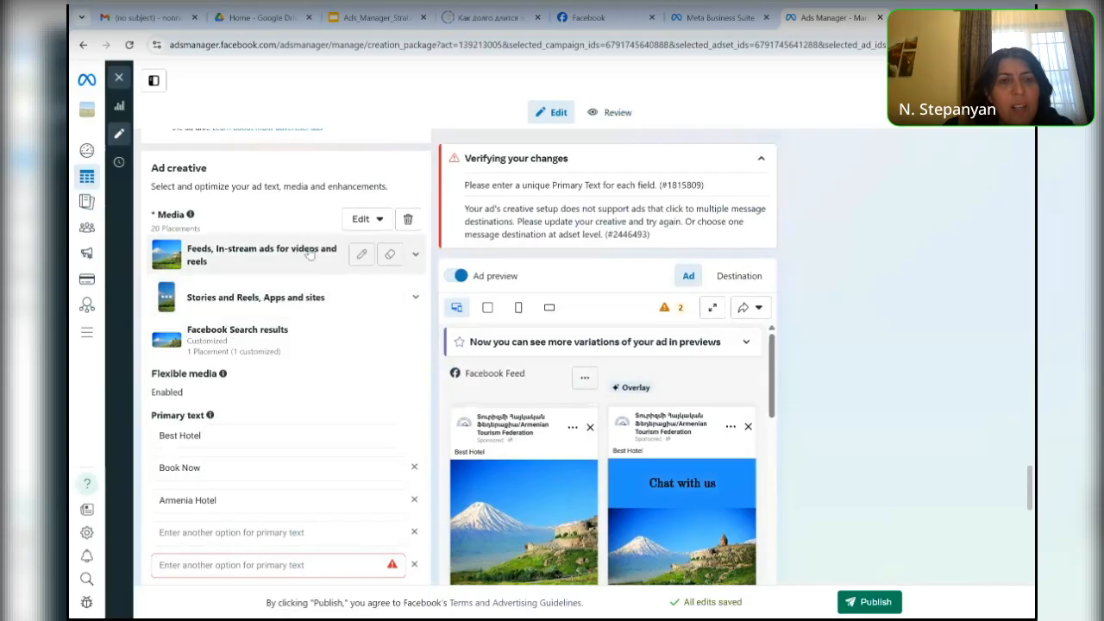
click(362, 256)
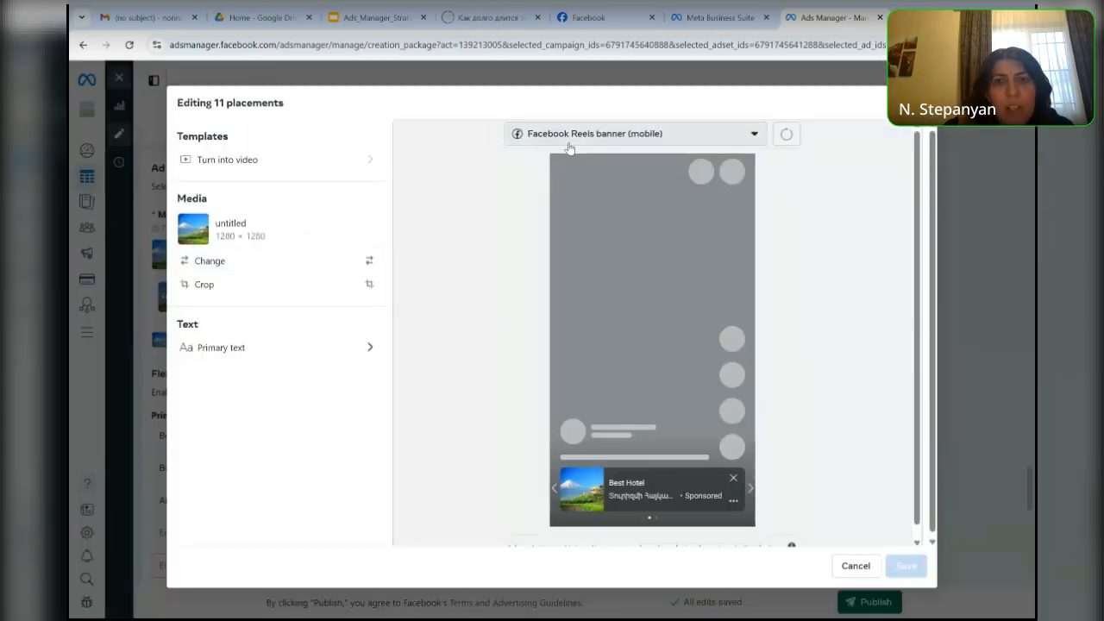
click(368, 267)
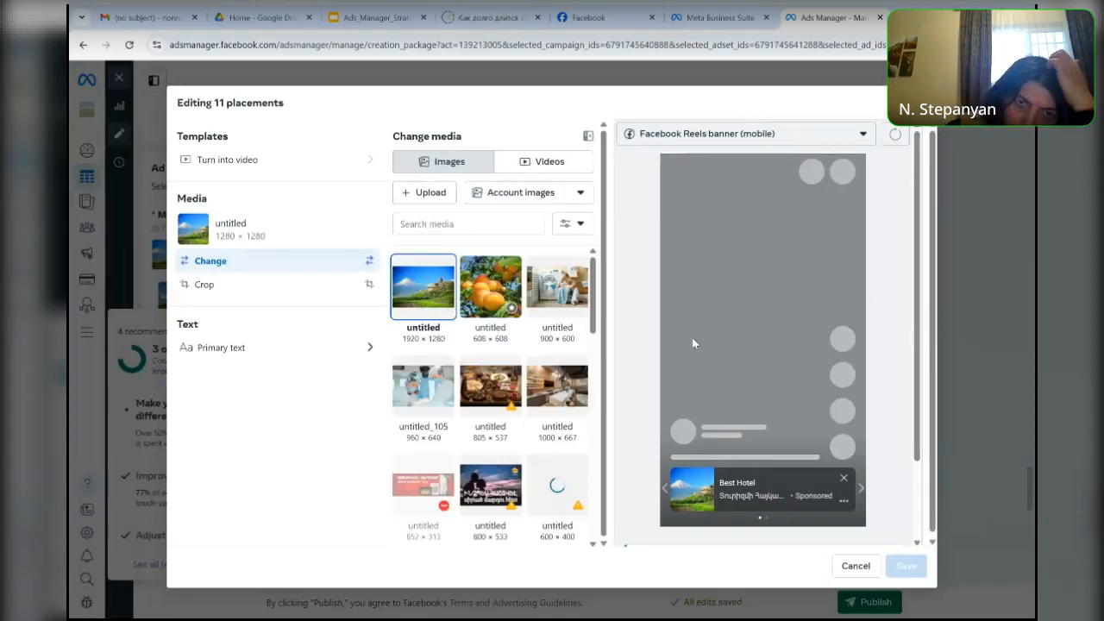
click(488, 296)
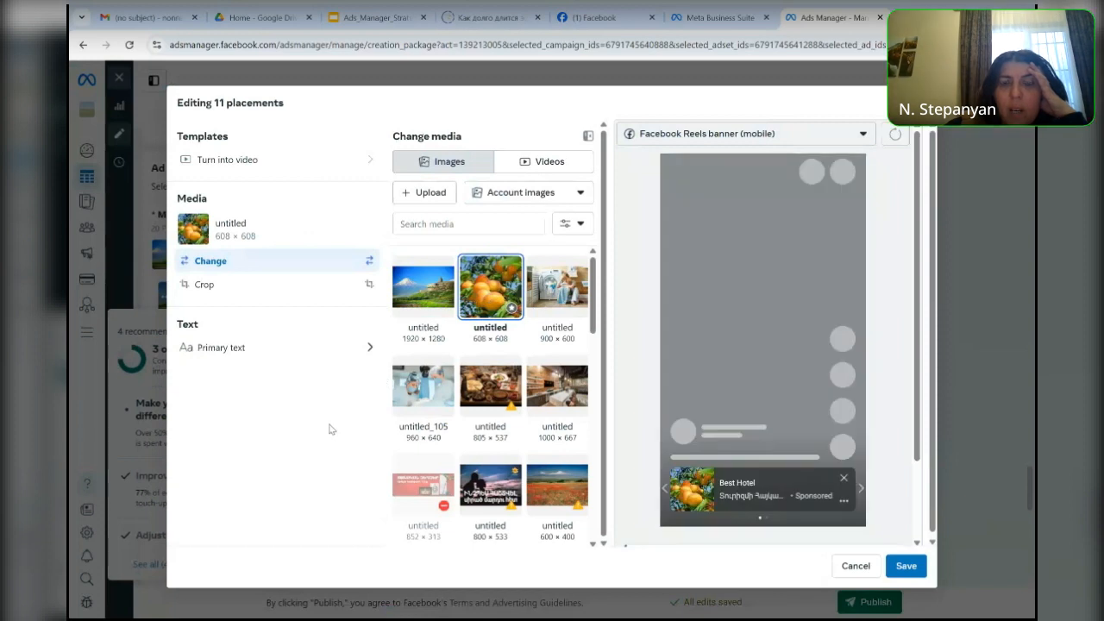
- Replace the feeds and in-stream placements' primary text with "Come To Armenia" and save the placement edits
click(368, 286)
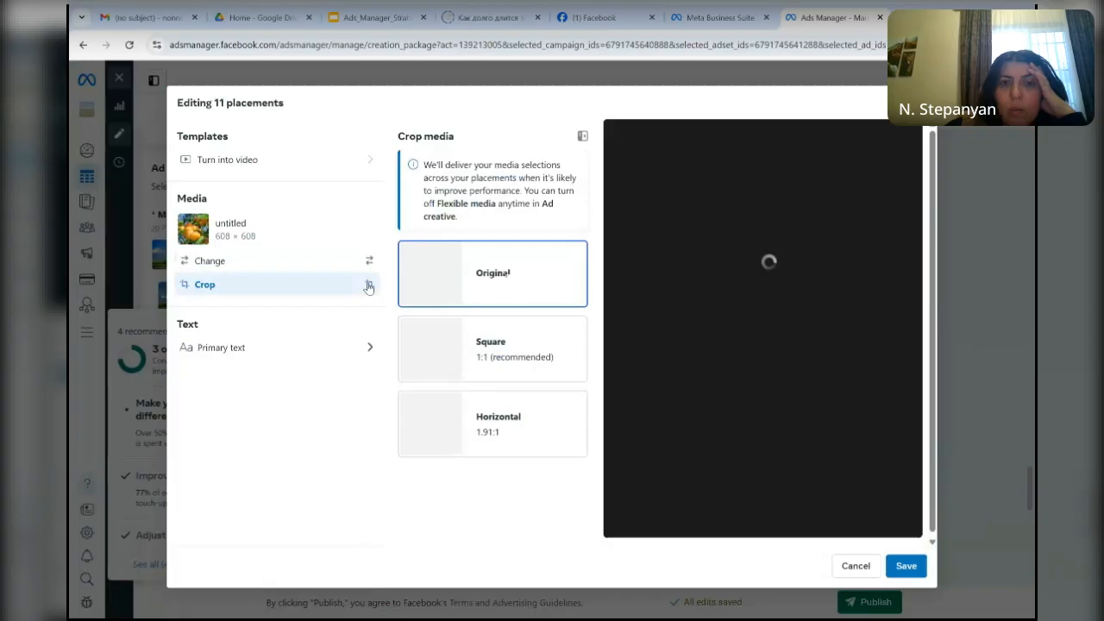
click(353, 363)
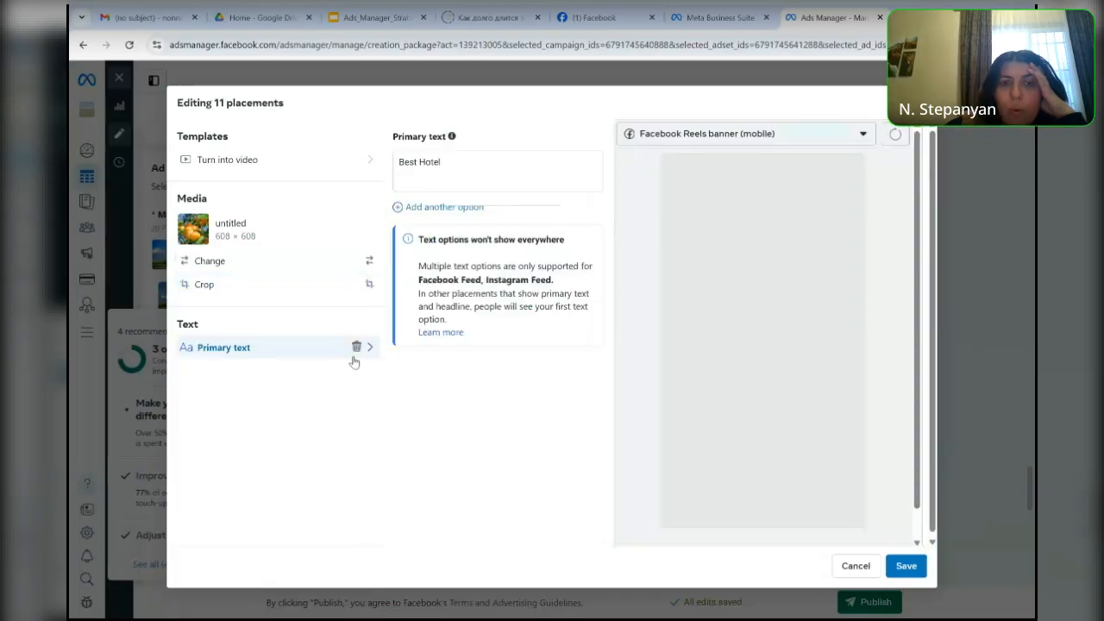
click(463, 162)
key(BackSpace)
key(BackSpace)
key(BackSpace)
key(BackSpace)
key(BackSpace)
key(BackSpace)
key(BackSpace)
key(BackSpace)
key(BackSpace)
key(BackSpace)
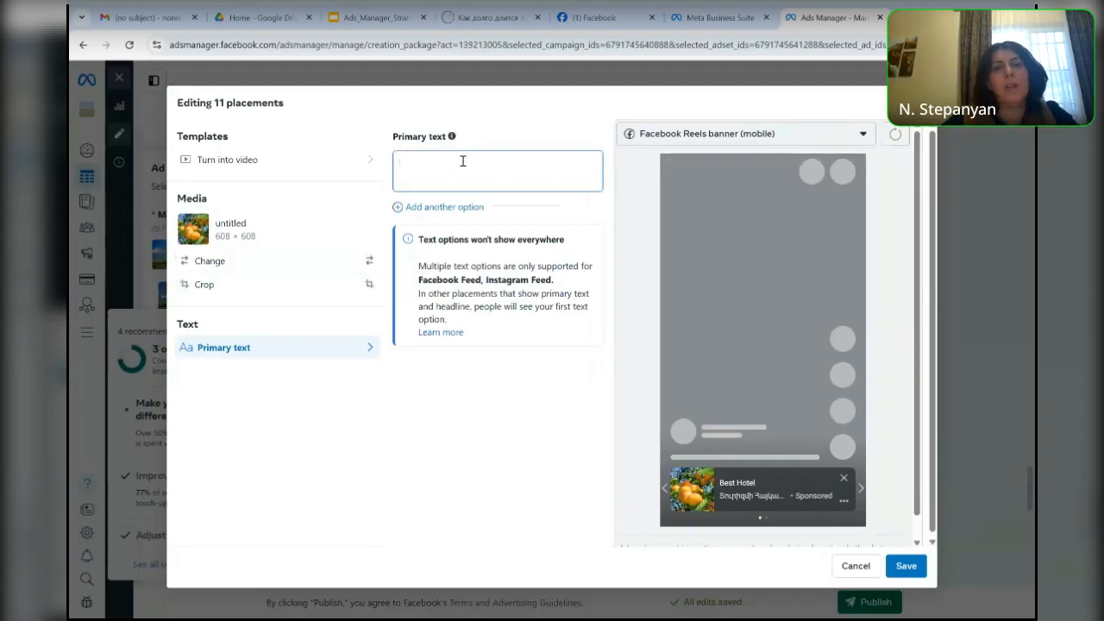
text(Come To Armenia)
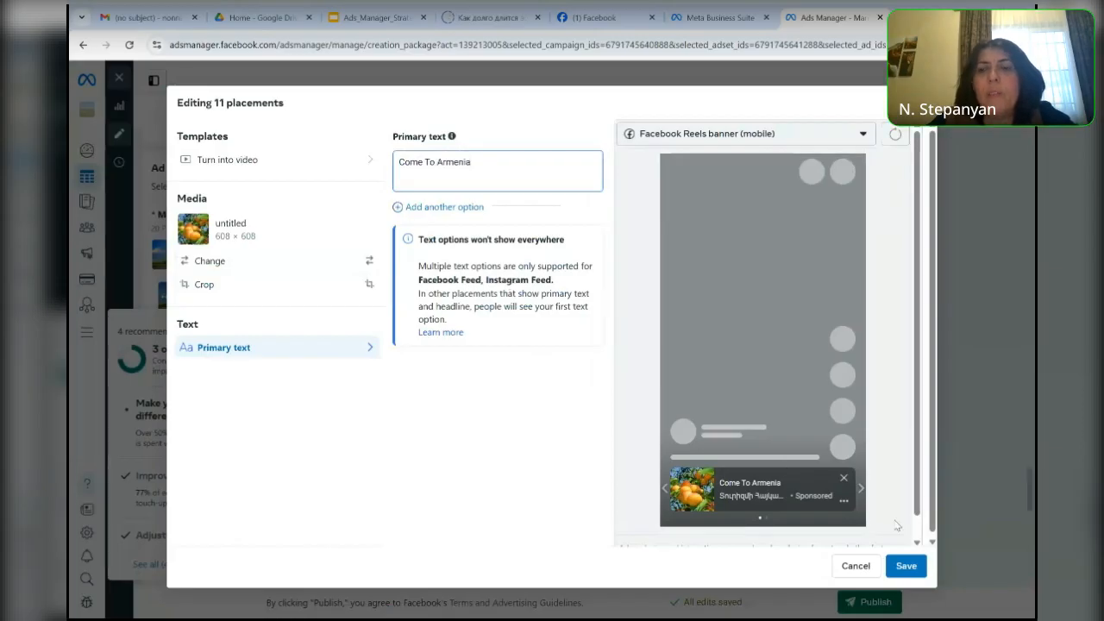
click(913, 573)
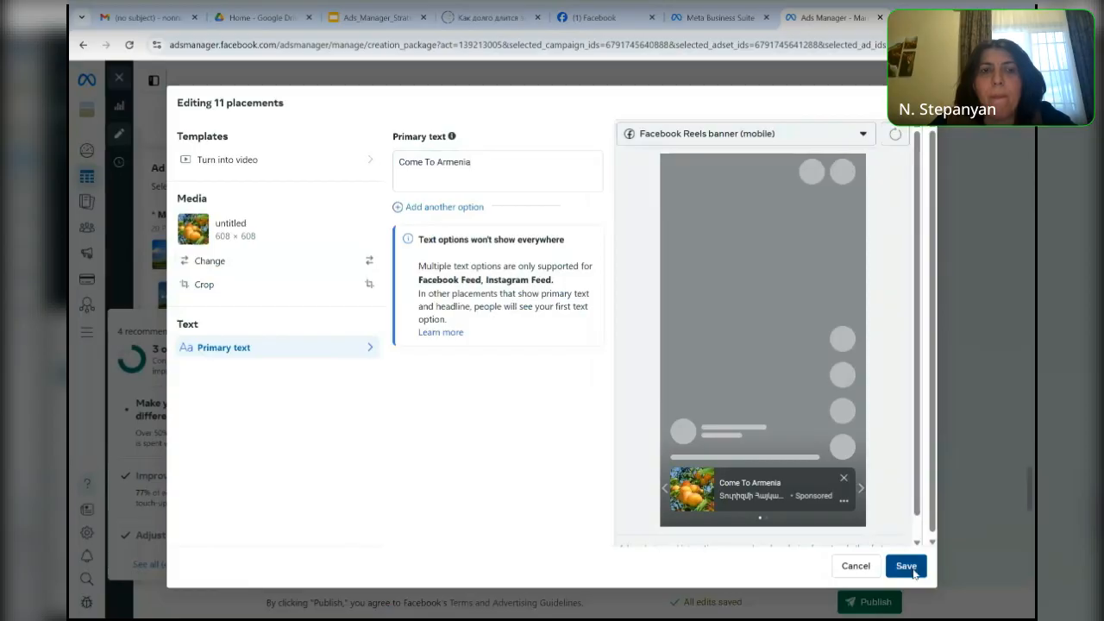
click(906, 566)
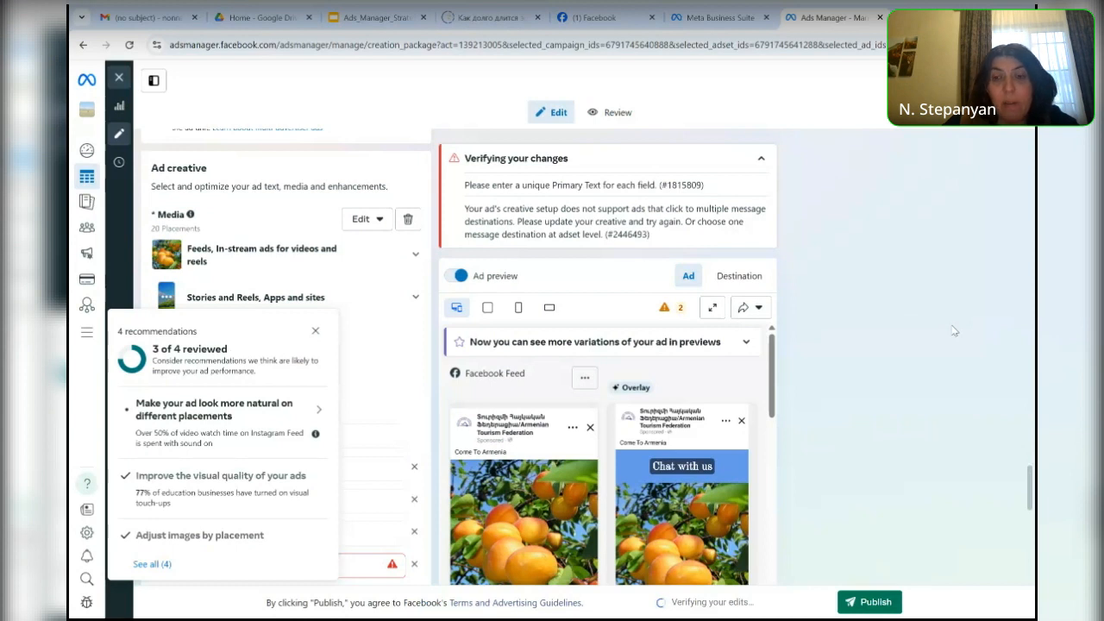
- Examine the Stories and Reels placements with the Instagram Mobile Stories preview and the vertical video templates, and leave without saving
click(314, 330)
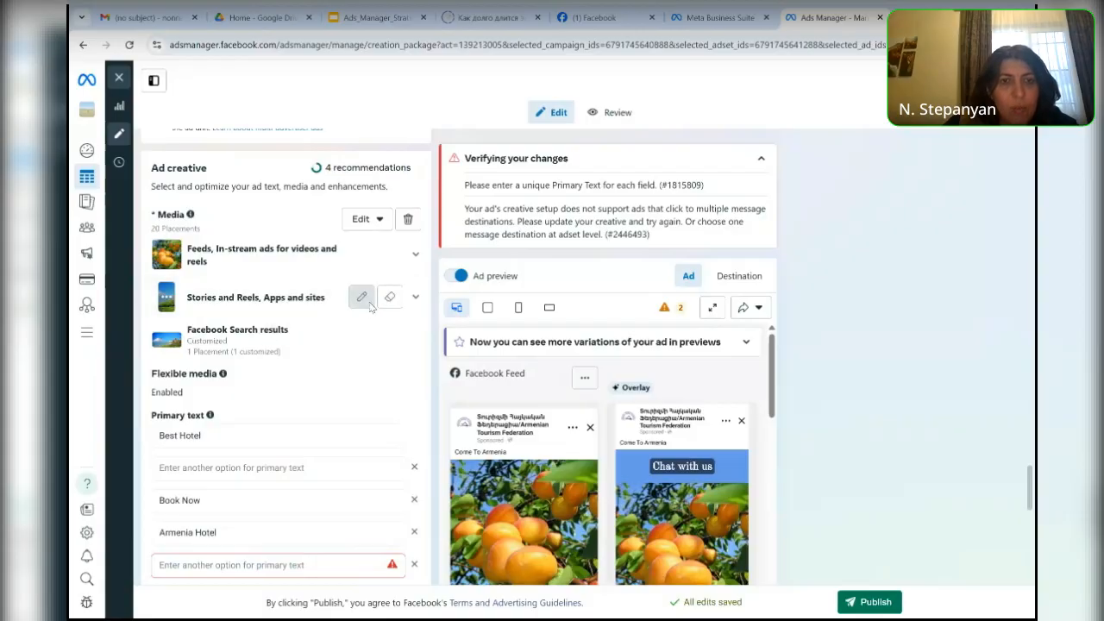
click(362, 298)
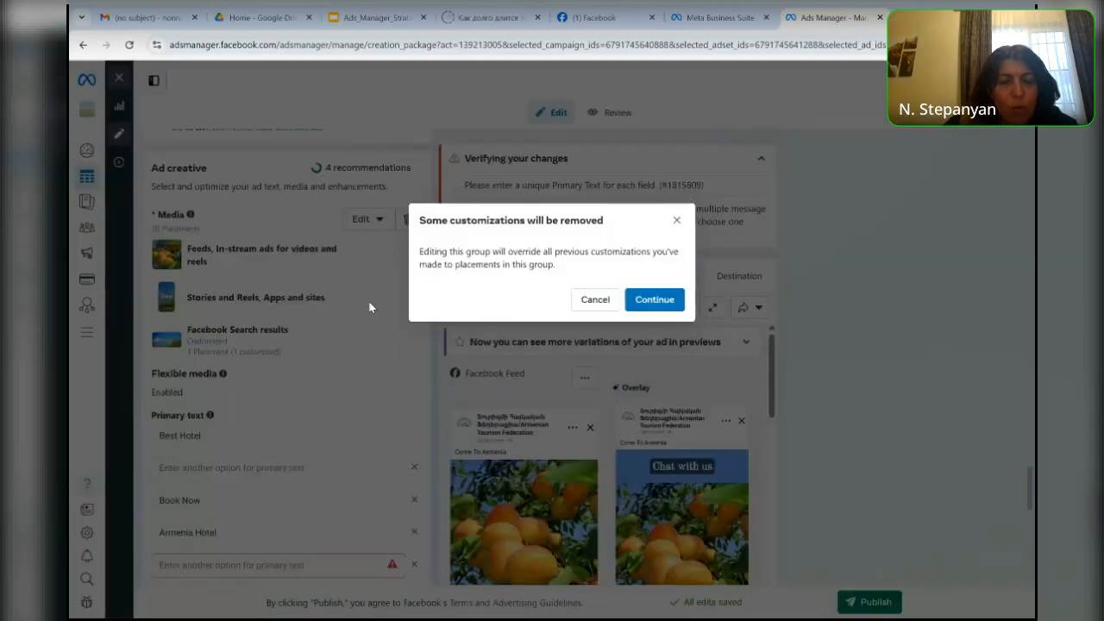
click(649, 301)
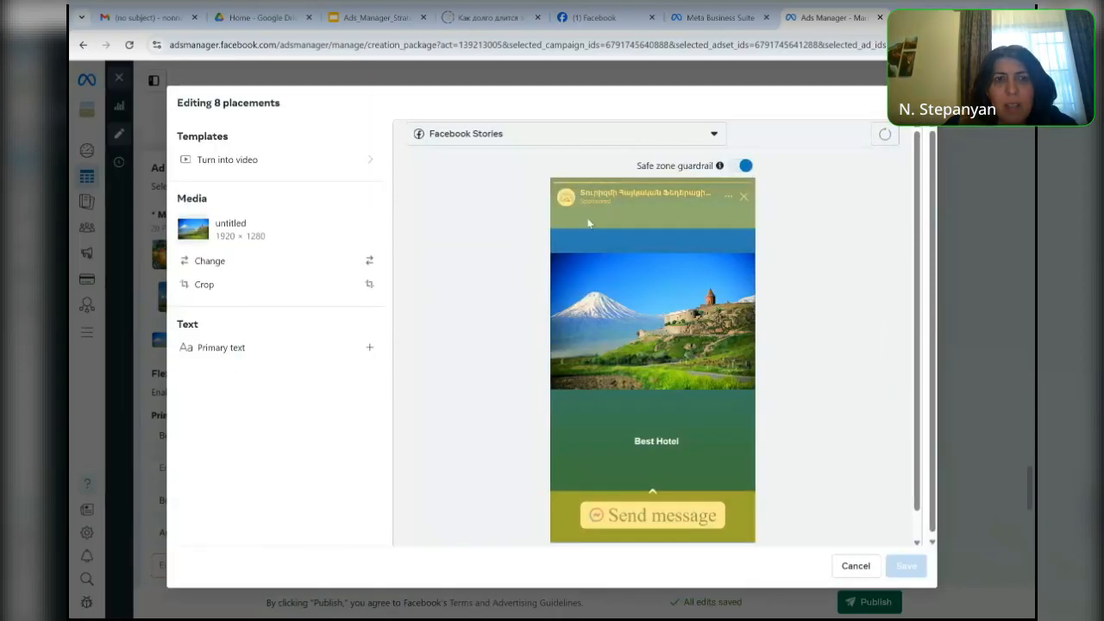
click(714, 136)
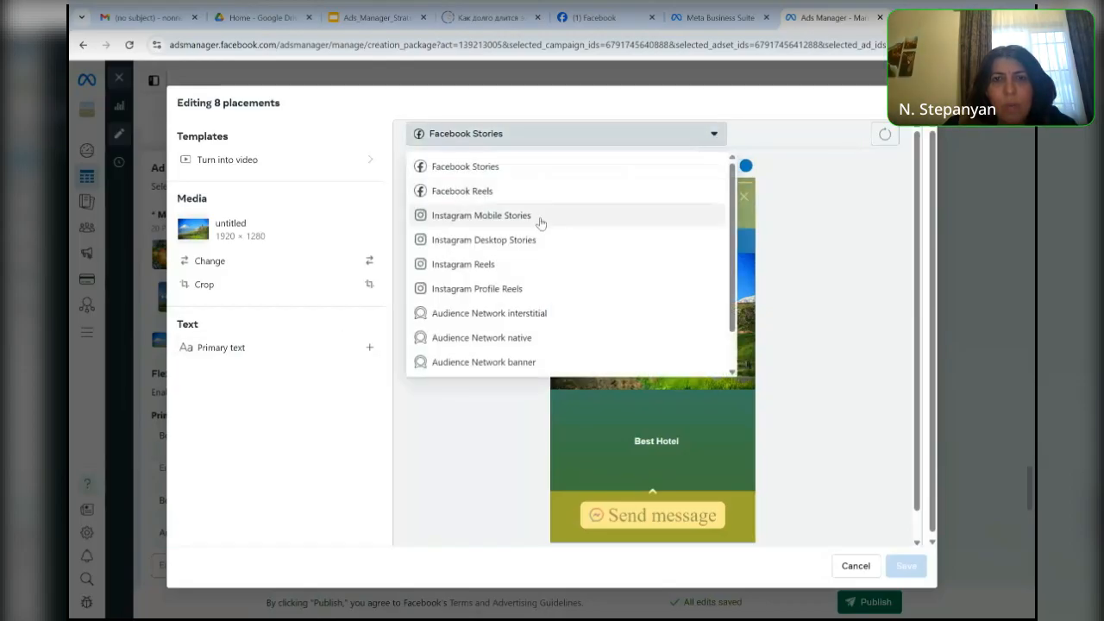
click(538, 221)
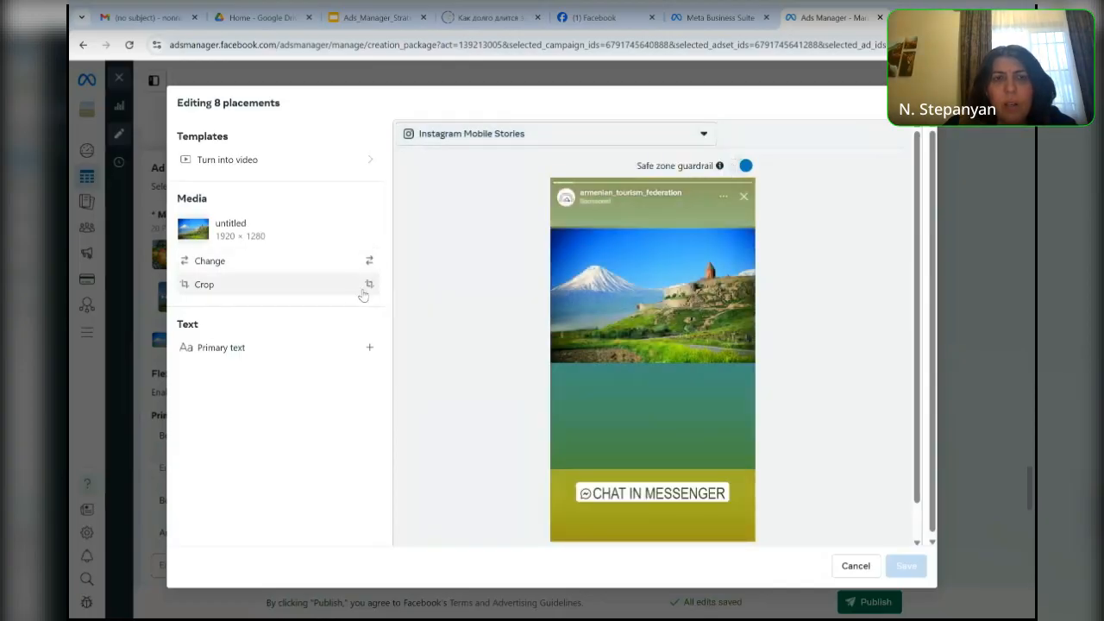
click(368, 171)
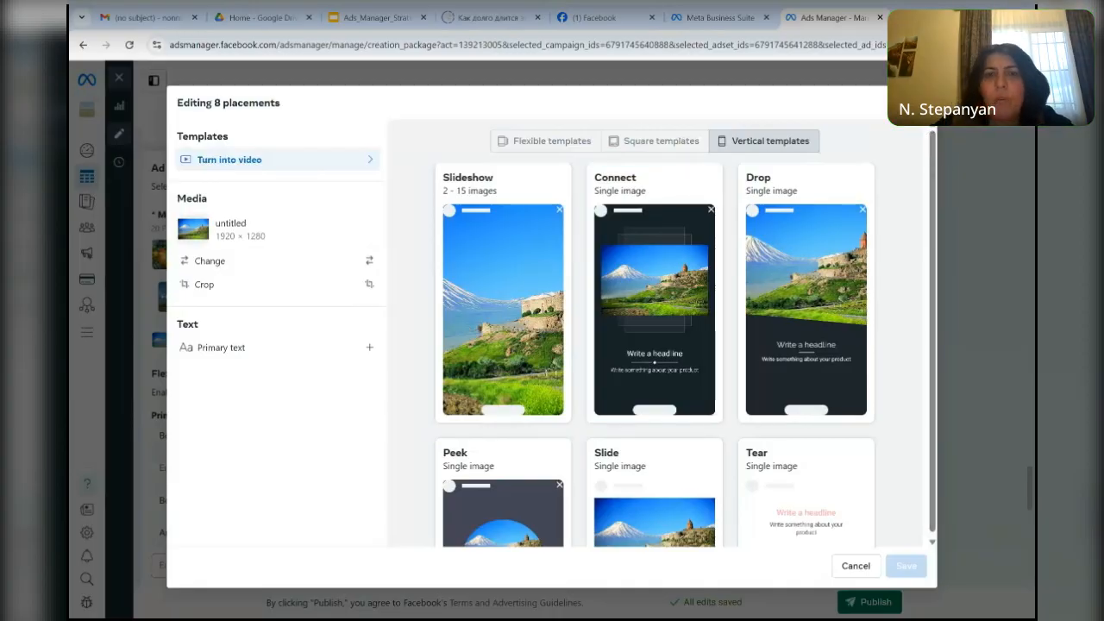
click(916, 103)
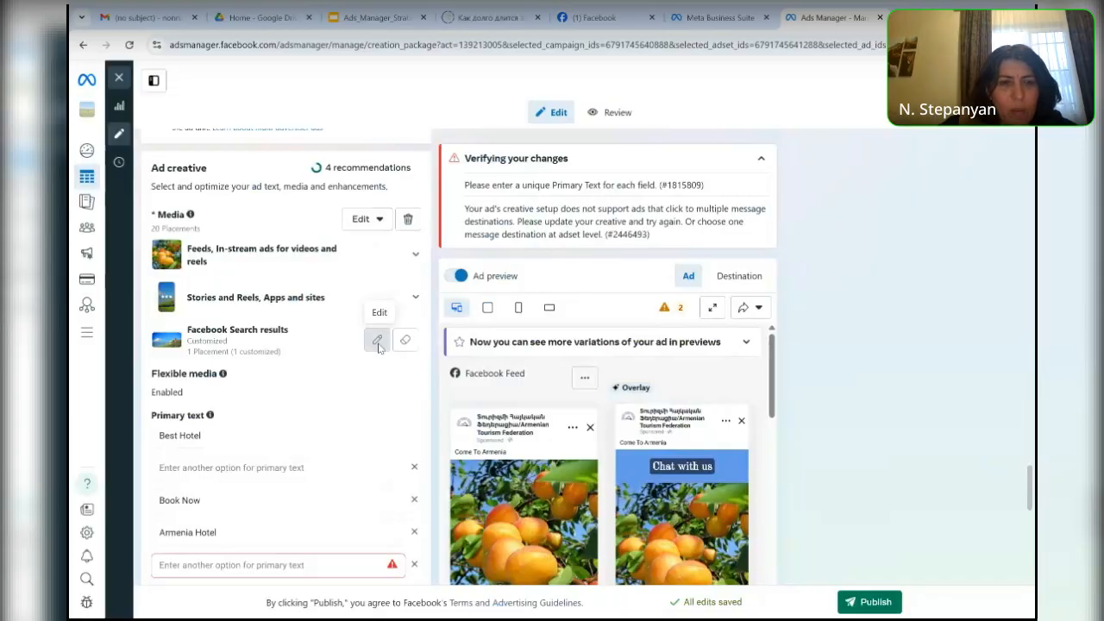
- Check the Facebook Search results placement's media without changing it, and look through the ad preview's variations
click(377, 341)
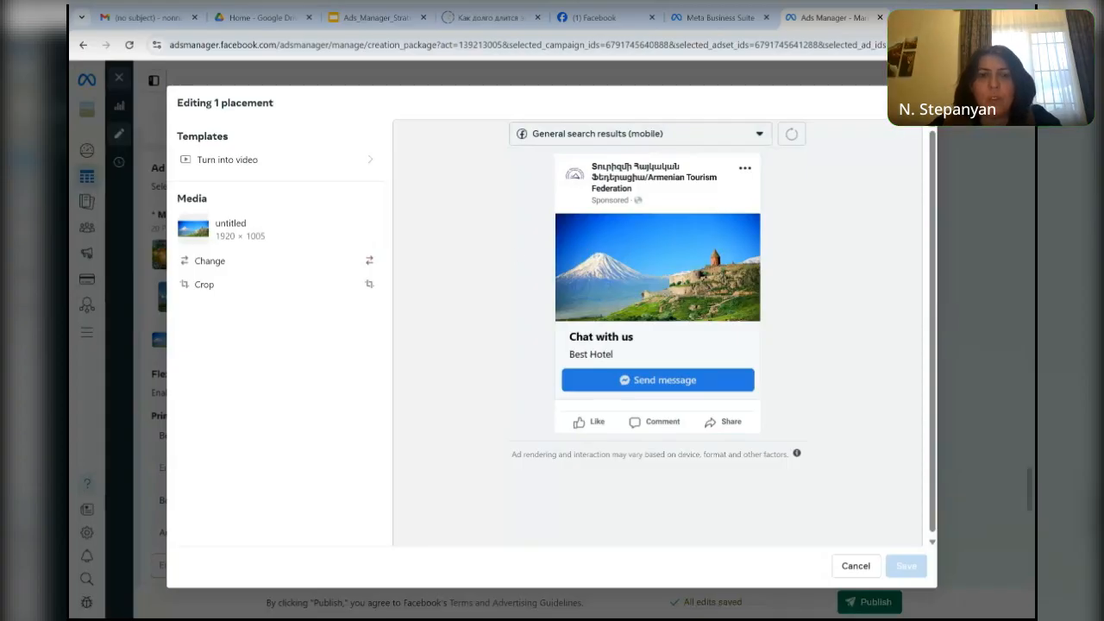
click(916, 102)
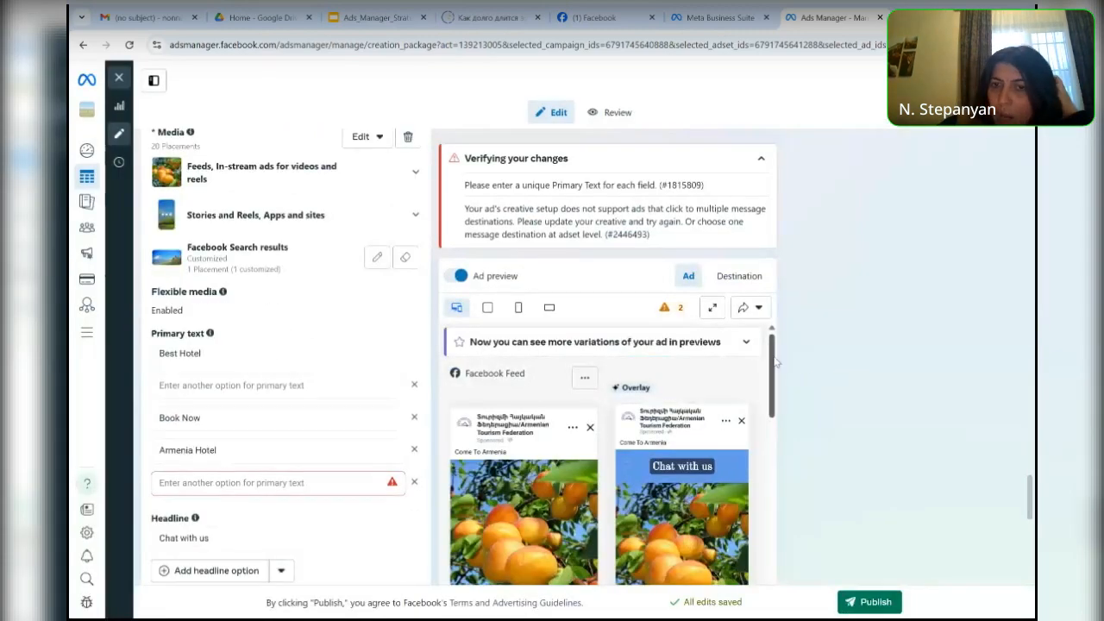
drag(773, 359, 784, 485)
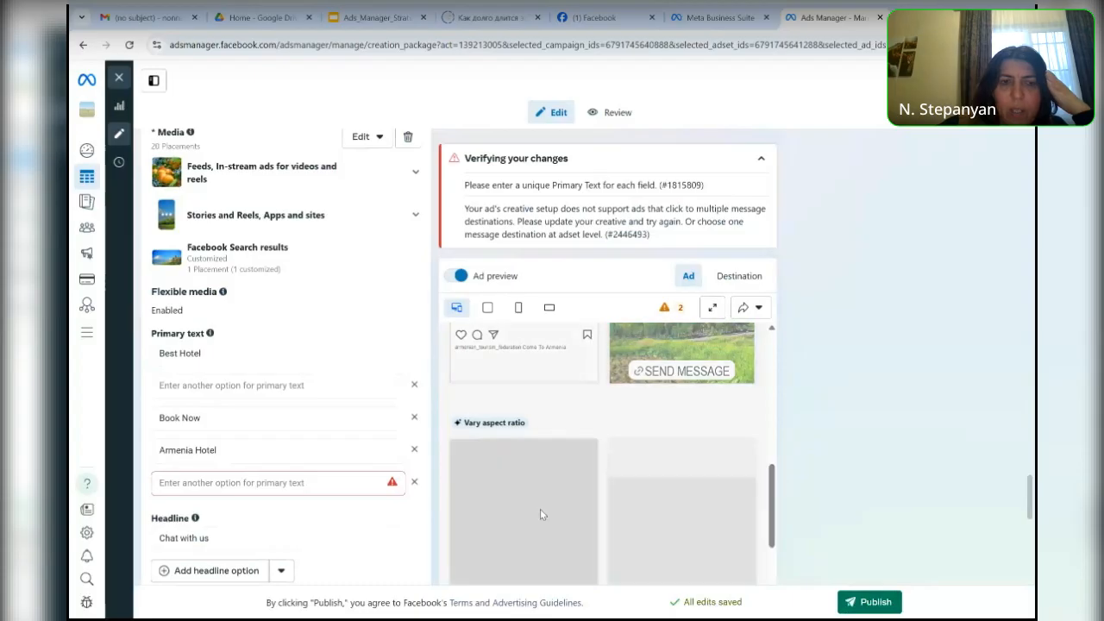
- Enter "Hotels" as the fifth primary text option
click(302, 480)
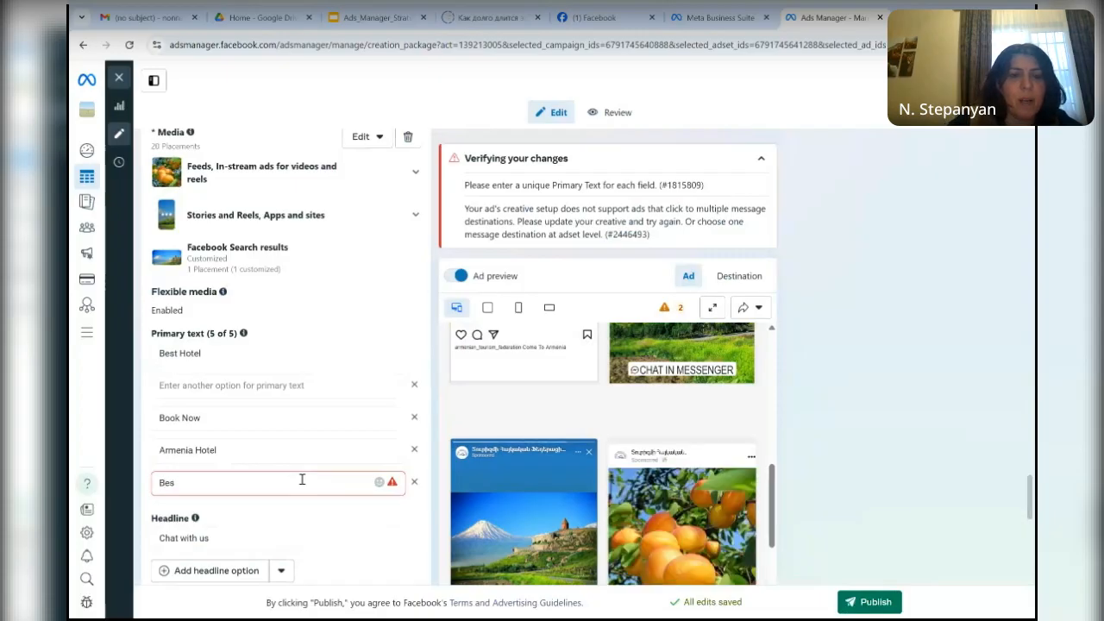
key(BackSpace)
key(BackSpace)
key(BackSpace)
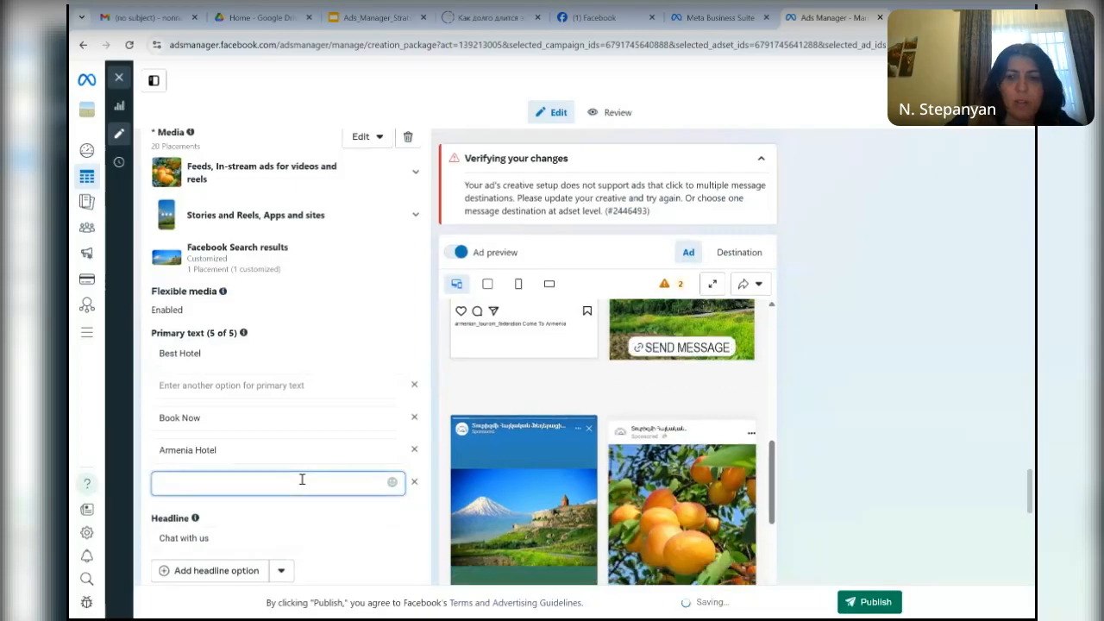
text(Ho)
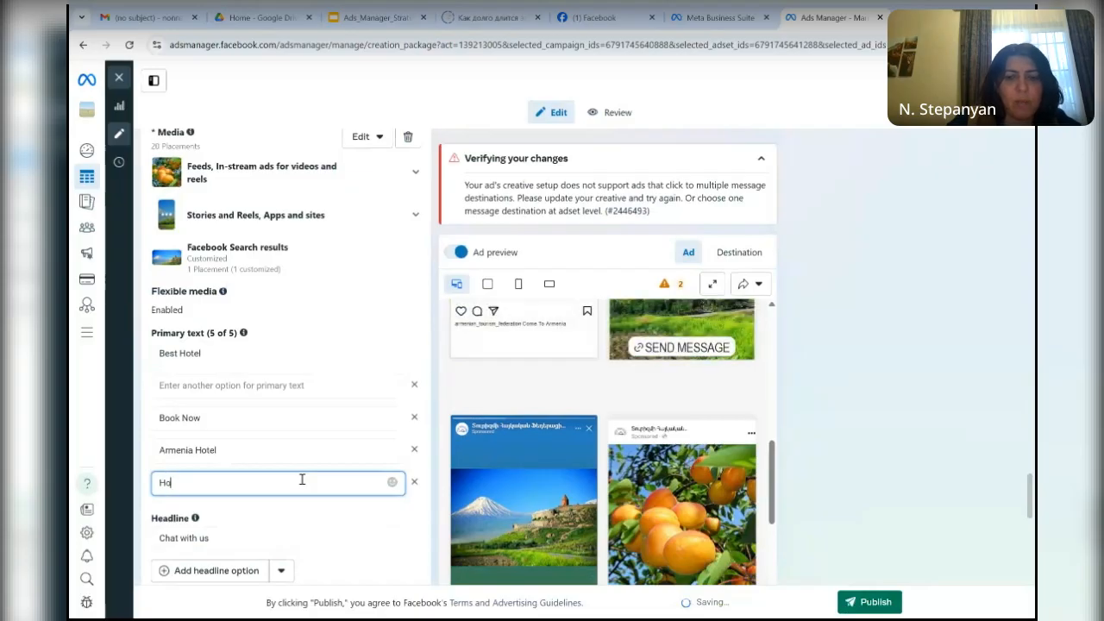
text(tels)
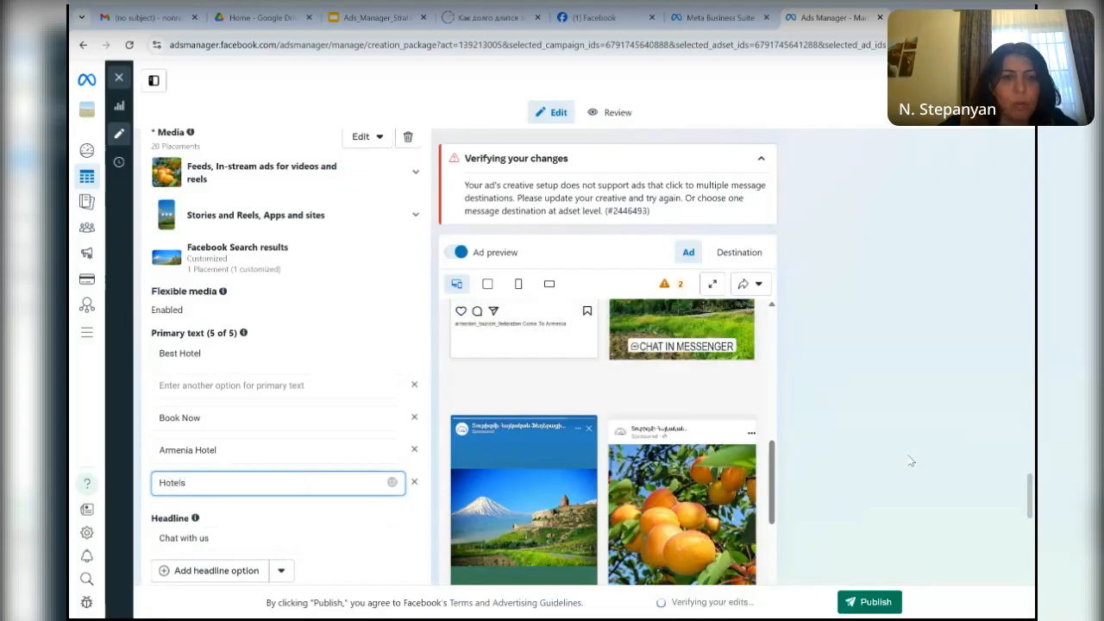
- Review the placement delivery warnings and look through the ad's headline, call to action and Advantage+ creative settings
click(671, 285)
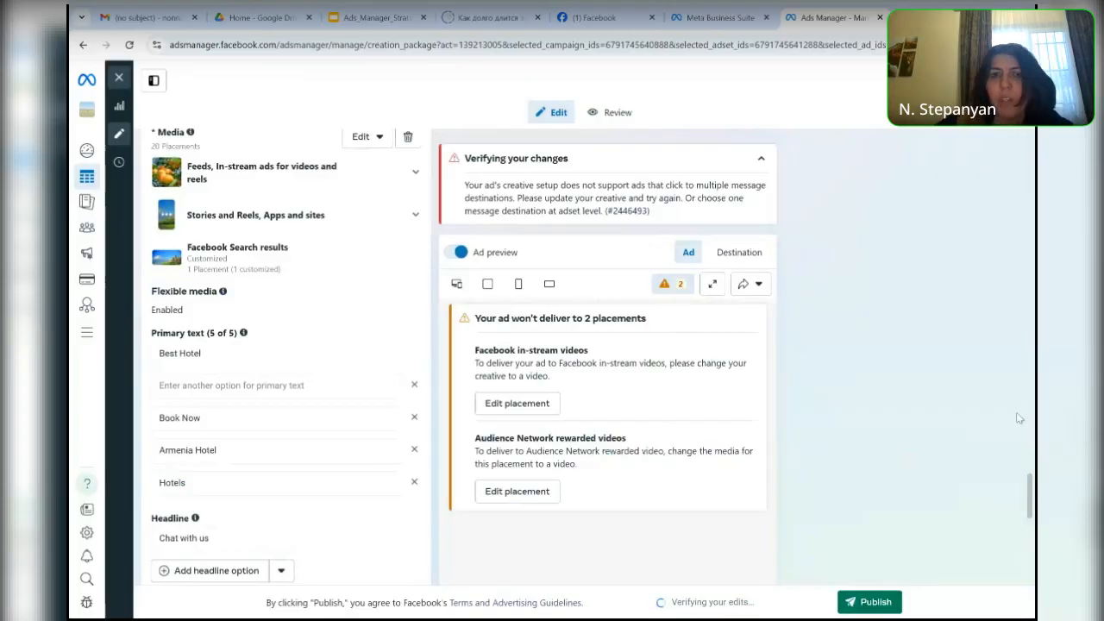
scroll(285, 362, down, 2)
scroll(285, 362, down, 2)
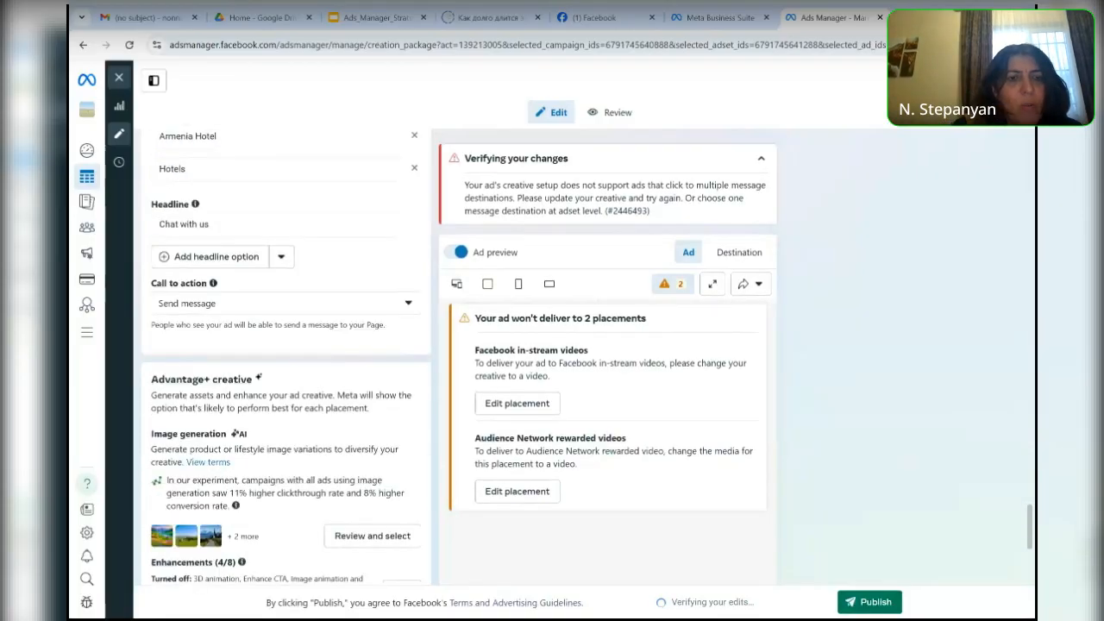
scroll(284, 362, down, 2)
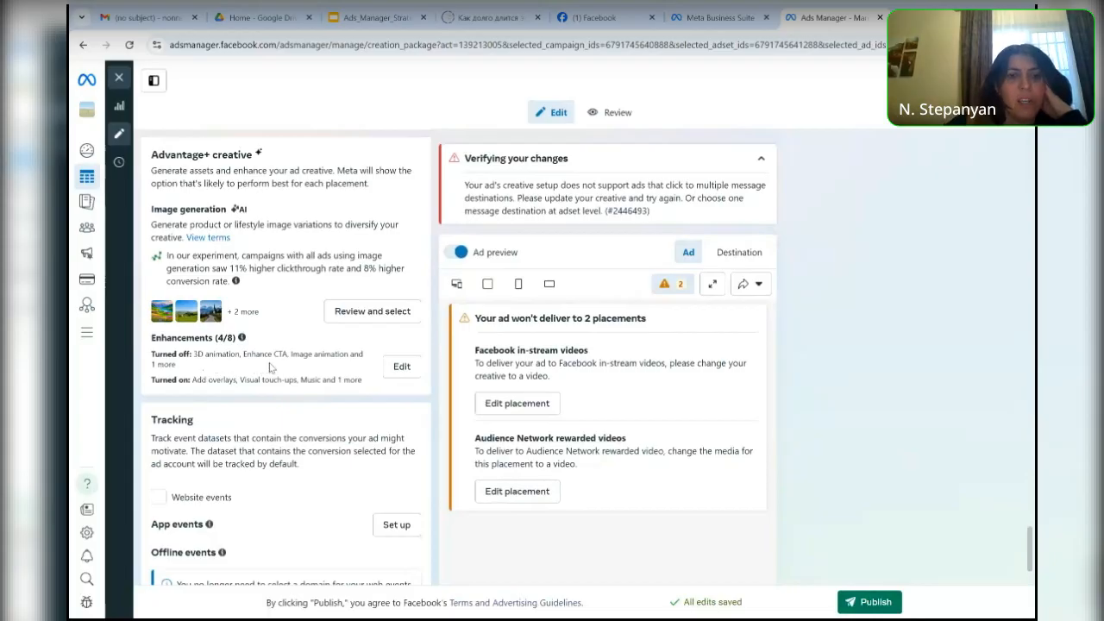
- Turn on all optimizations in the Advantage+ creative enhancements and review the enhancement previews
click(401, 368)
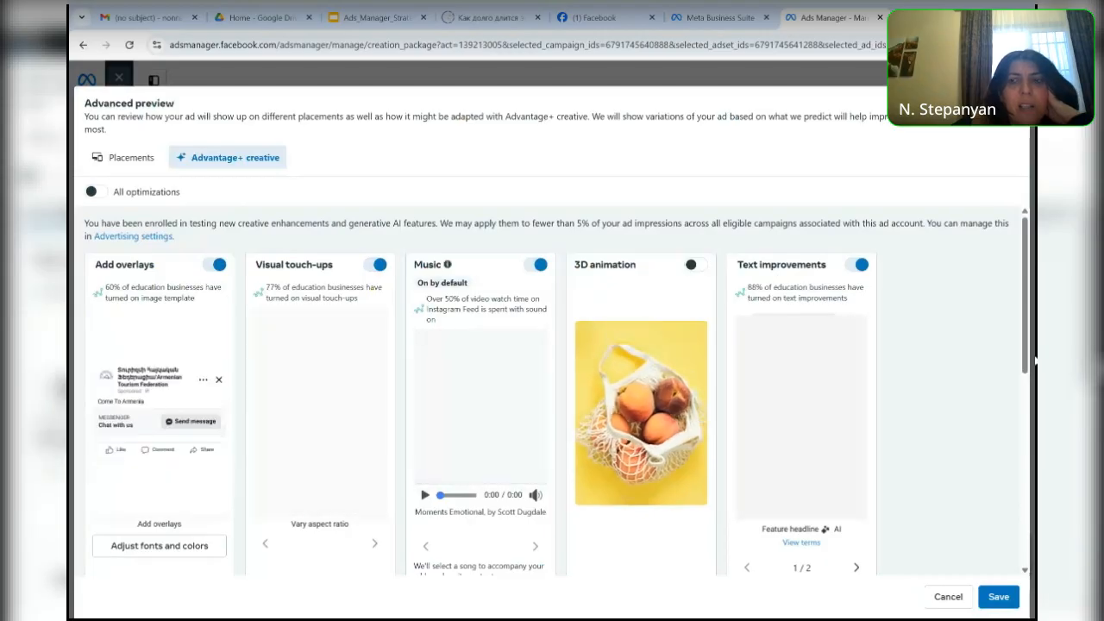
drag(1026, 354, 1024, 489)
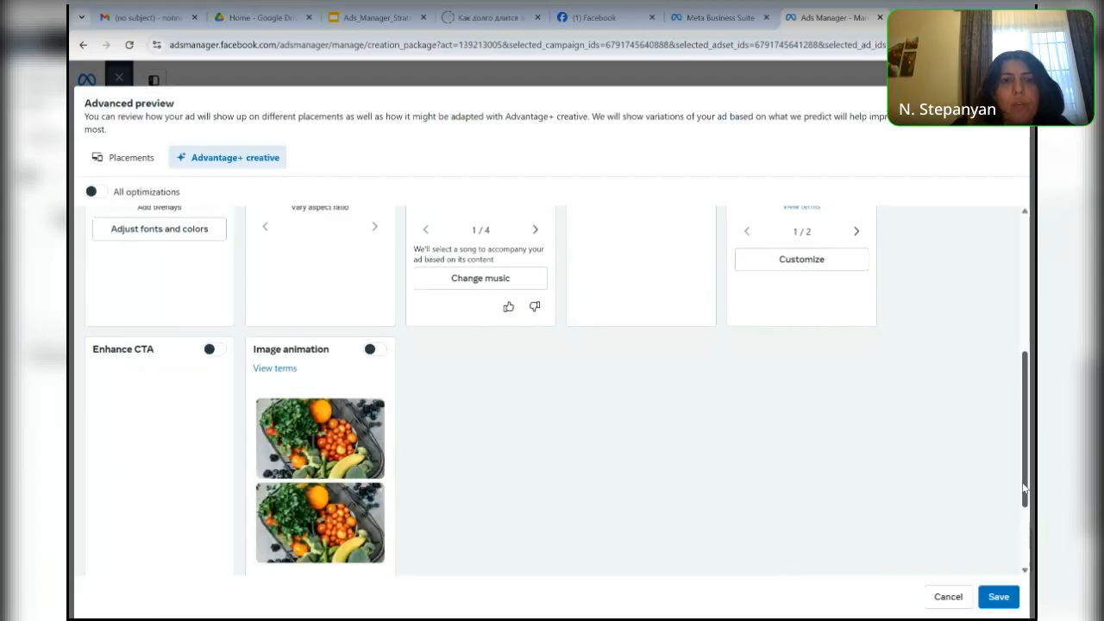
drag(1025, 489, 1003, 378)
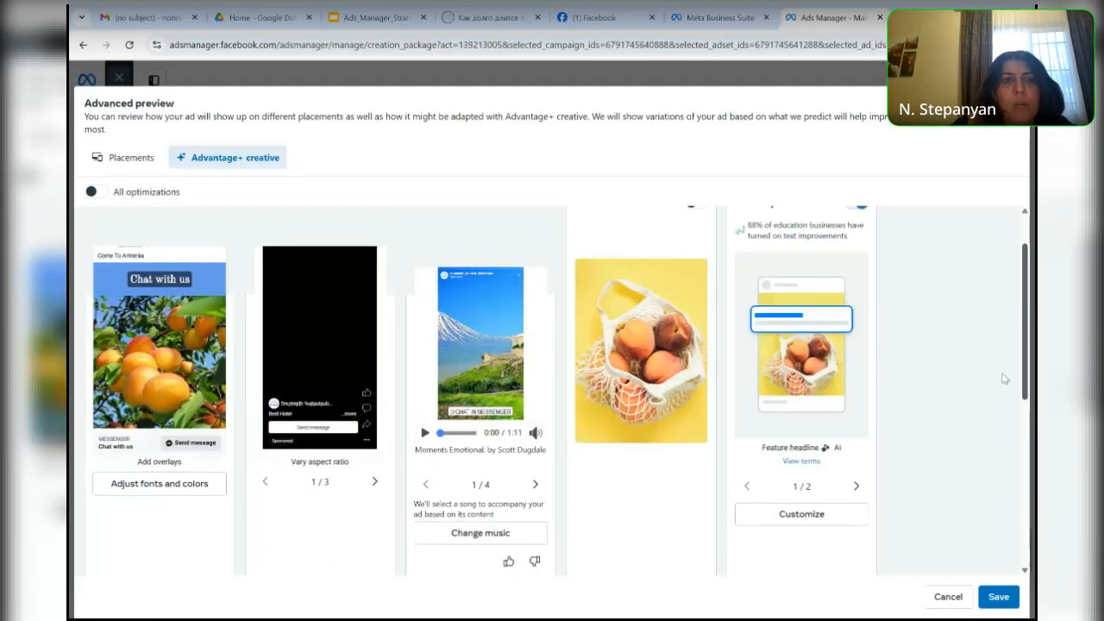
scroll(1003, 378, up, 1)
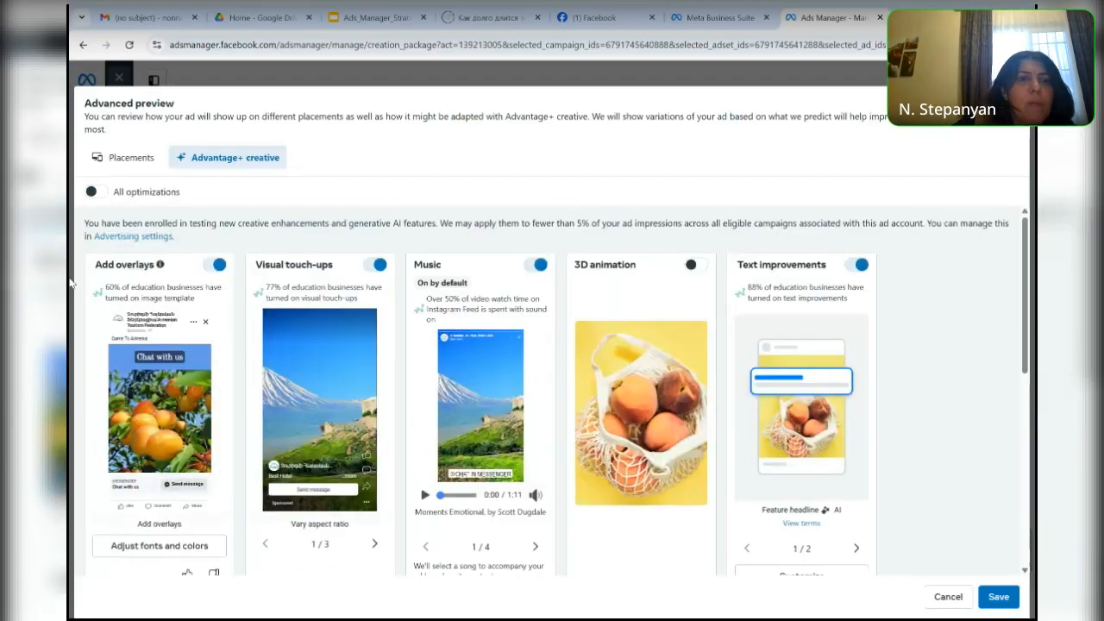
click(99, 194)
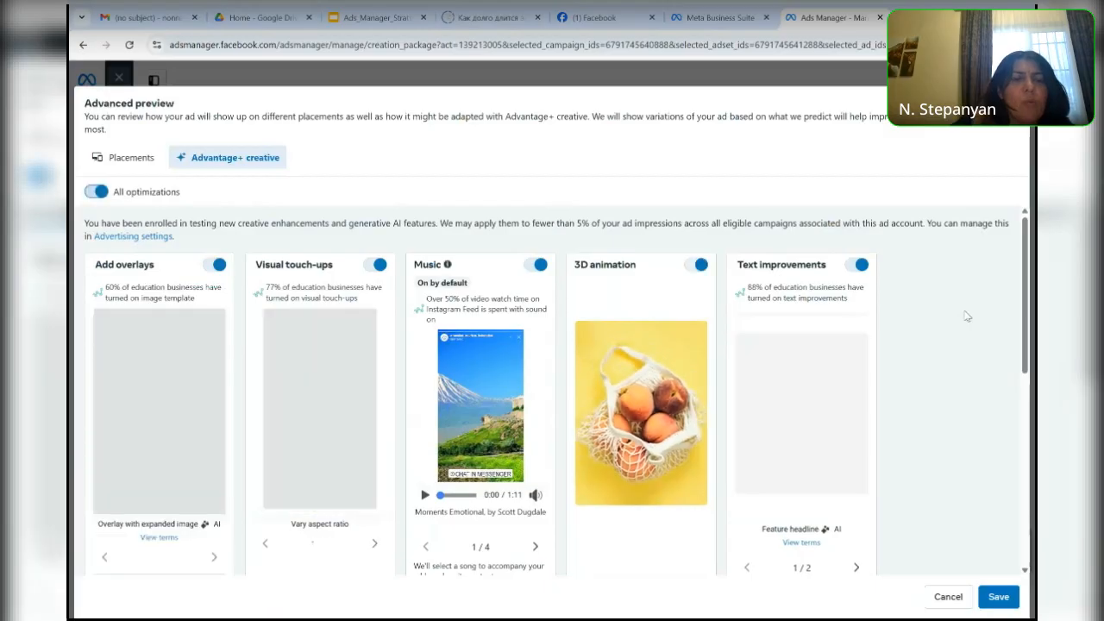
drag(1026, 317, 1026, 568)
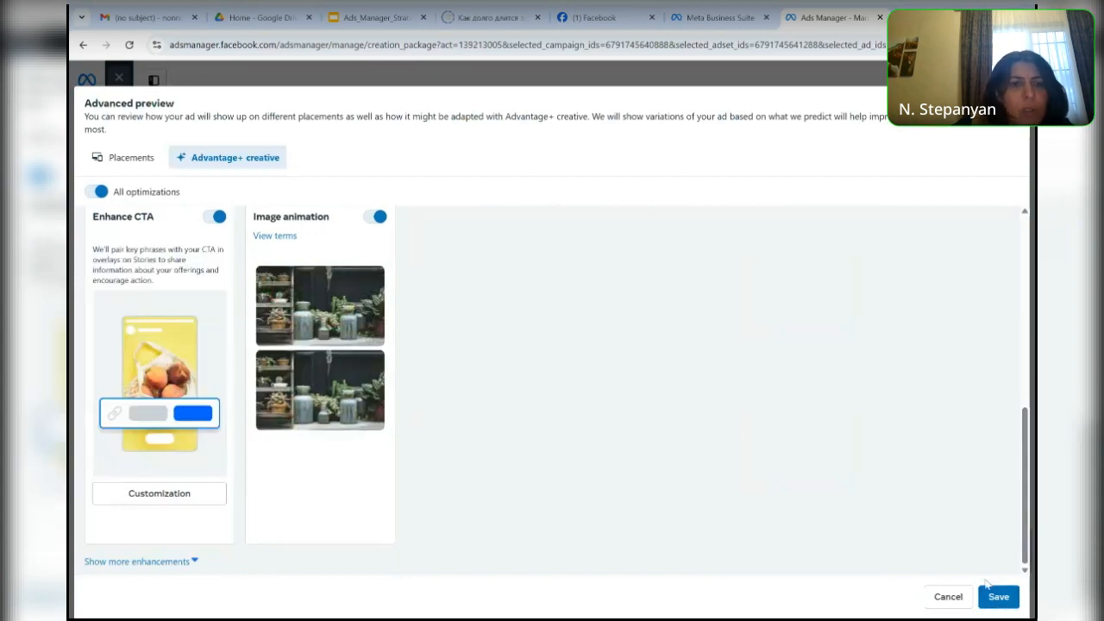
scroll(1027, 476, up, 1)
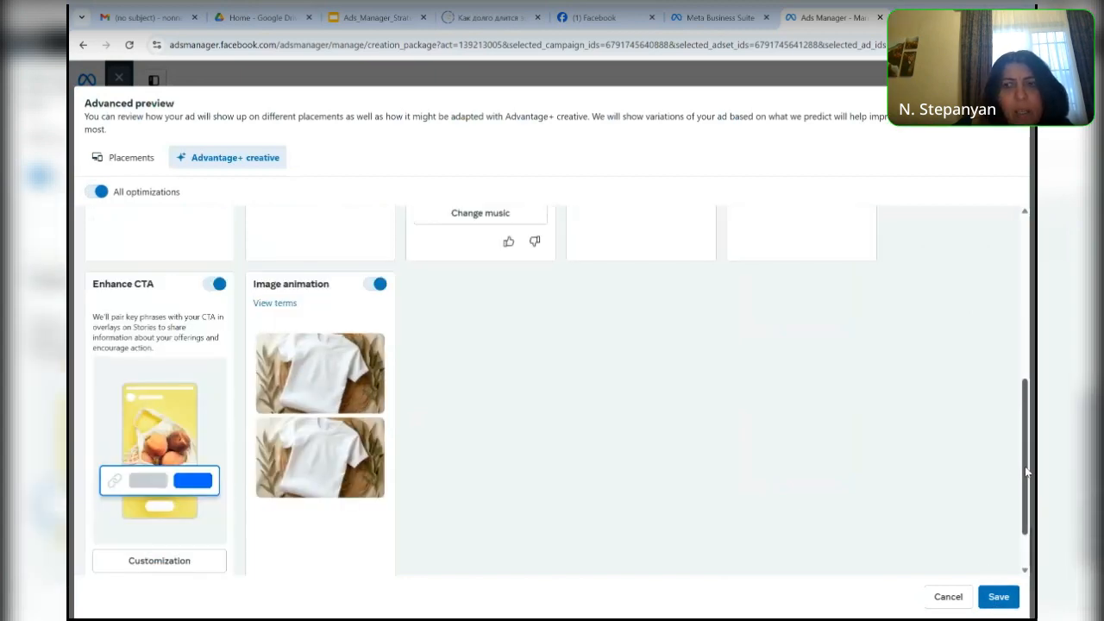
drag(1026, 471, 1009, 387)
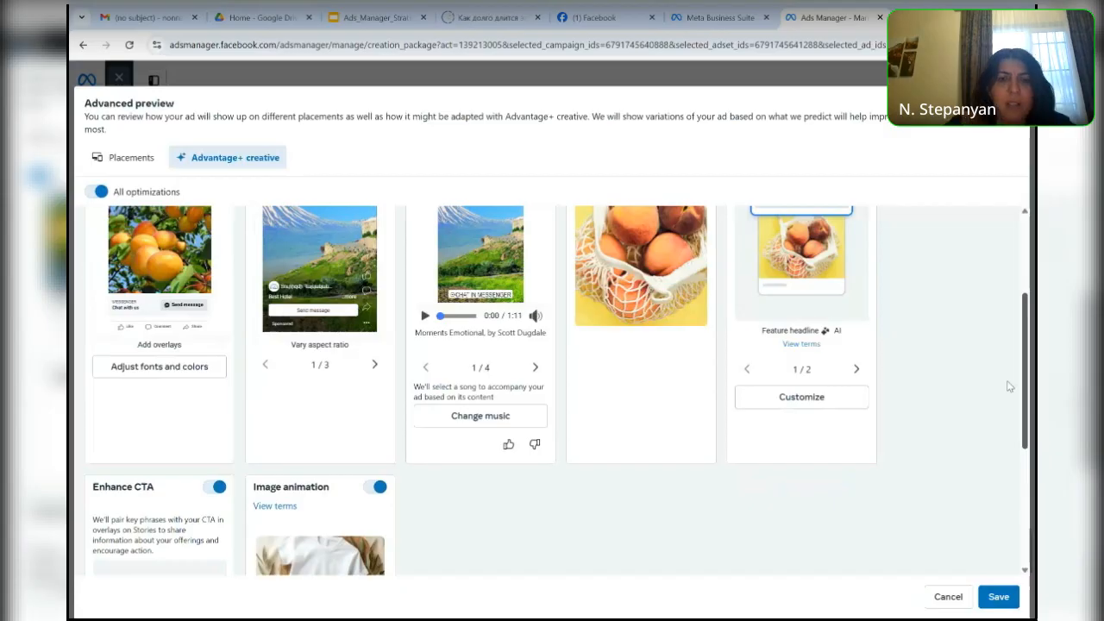
scroll(1009, 386, up, 2)
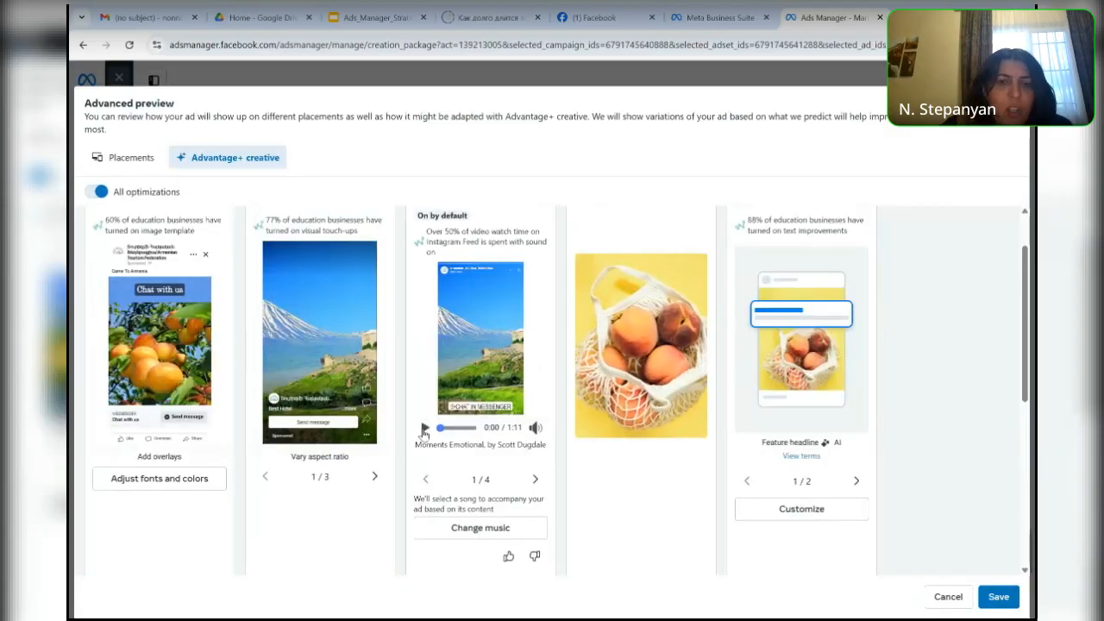
- Play and pause the suggested track "Moments Emotional" and open the ad's music selection
click(424, 430)
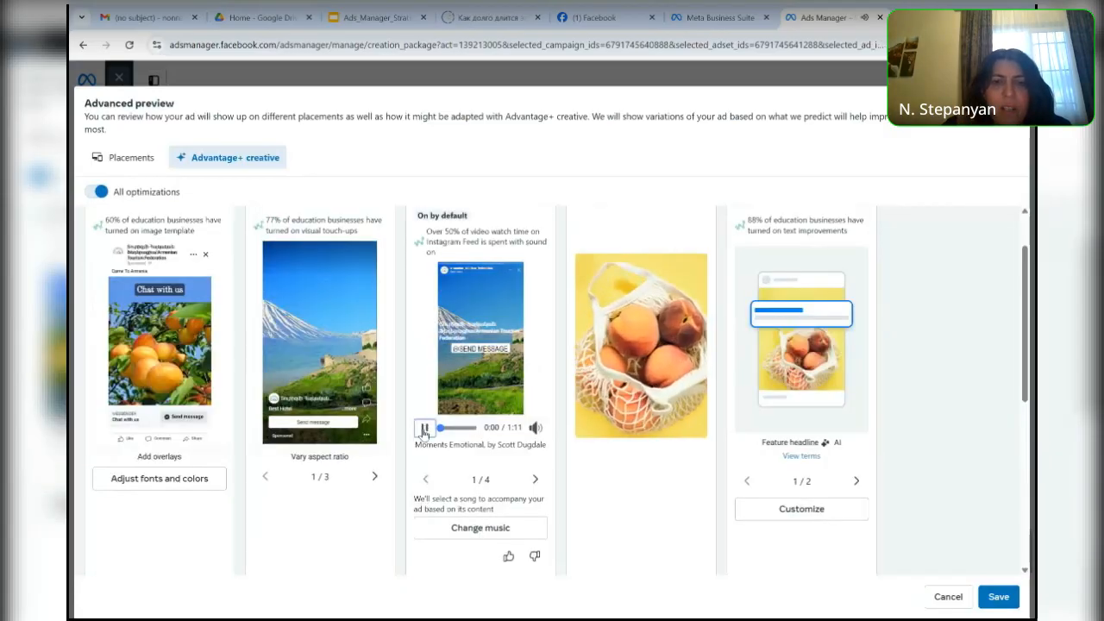
click(423, 430)
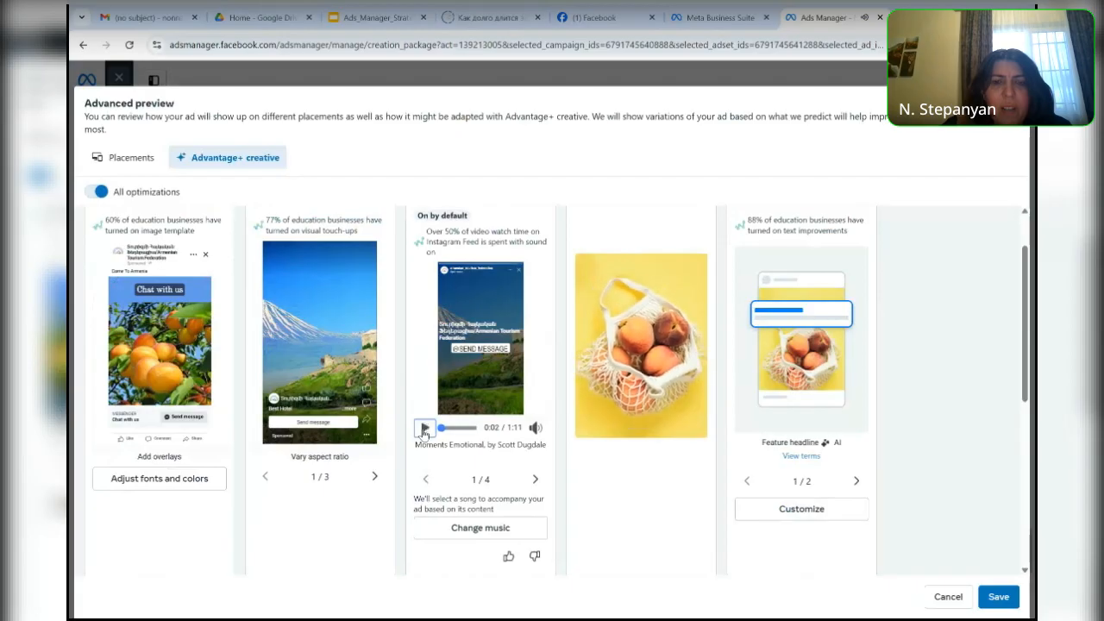
click(485, 535)
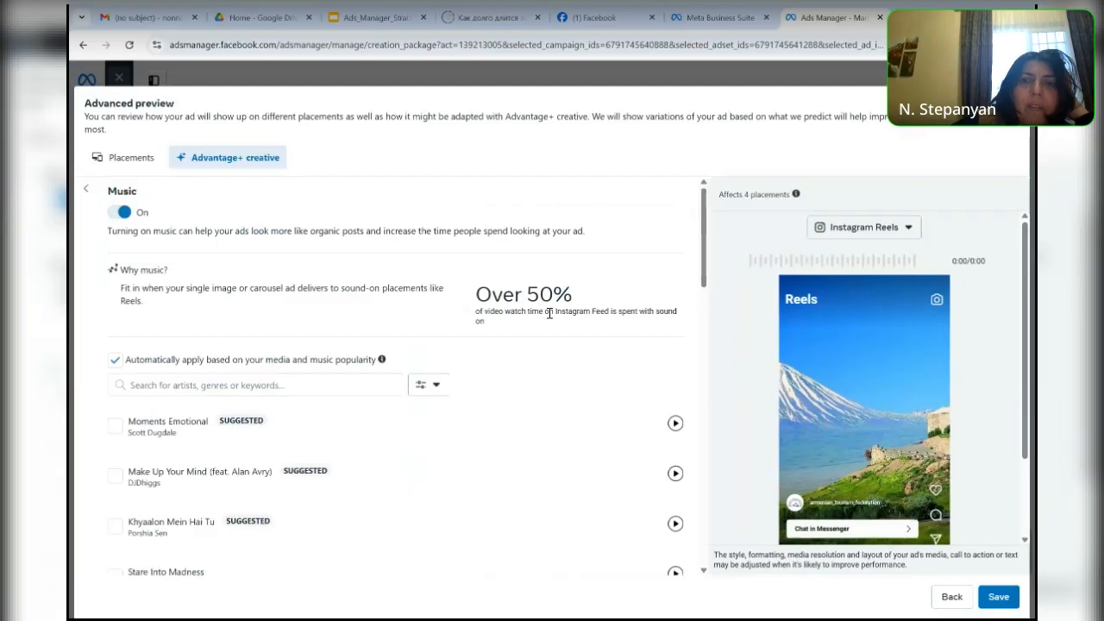
- Search the ad's music library for "armenian"
click(201, 383)
text(ar)
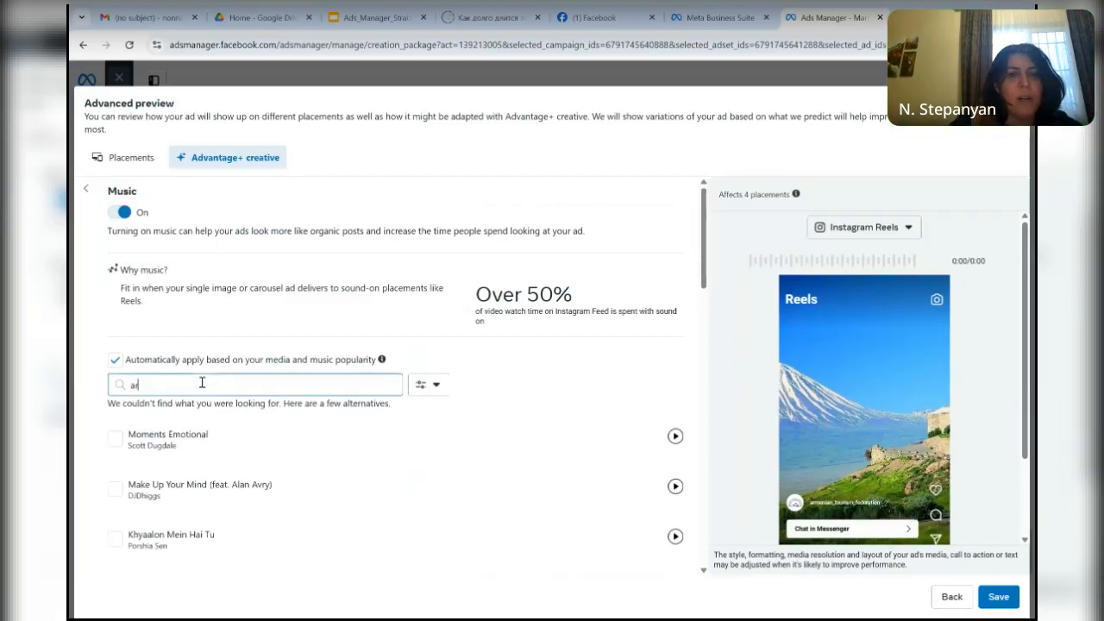
text(menian)
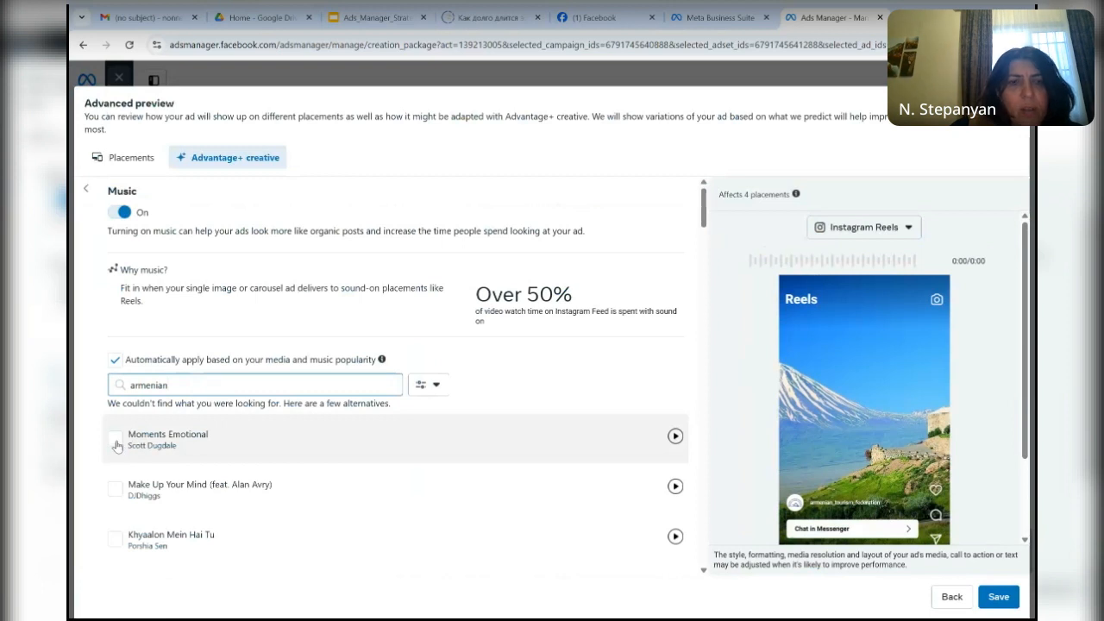
- Try out the track "Moments Emotional" and return the ad to automatically applied music, closing the advanced preview
click(116, 440)
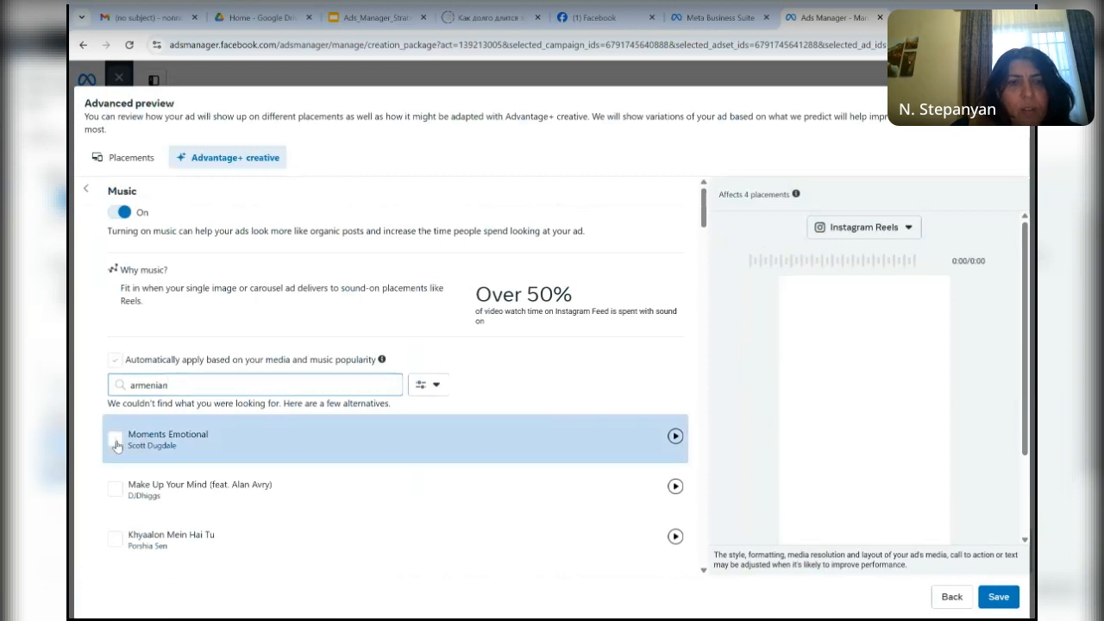
click(676, 442)
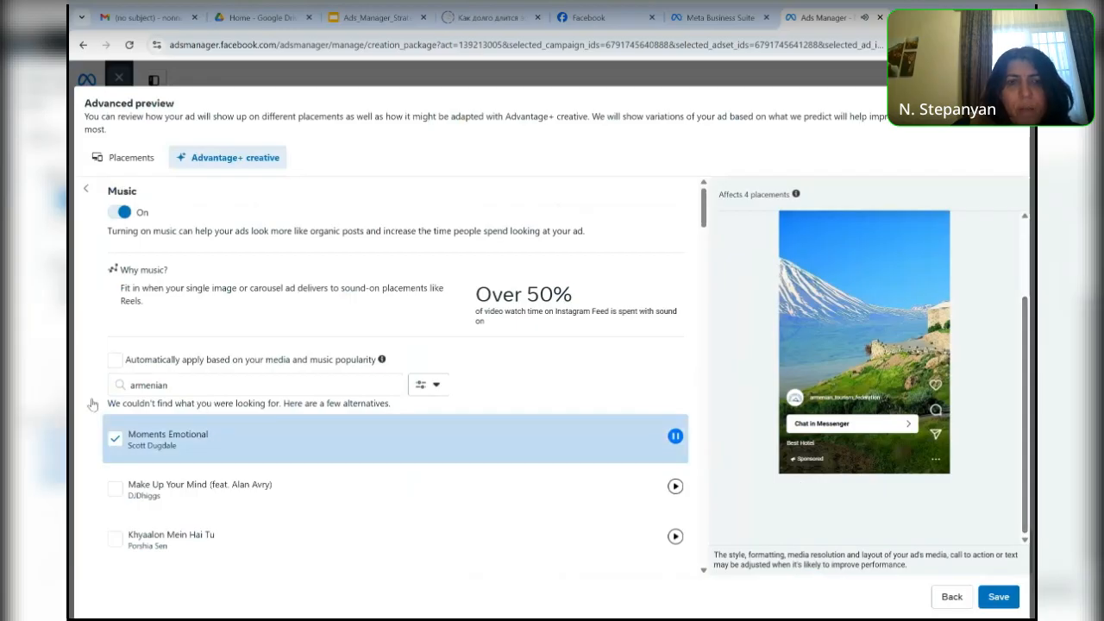
click(114, 359)
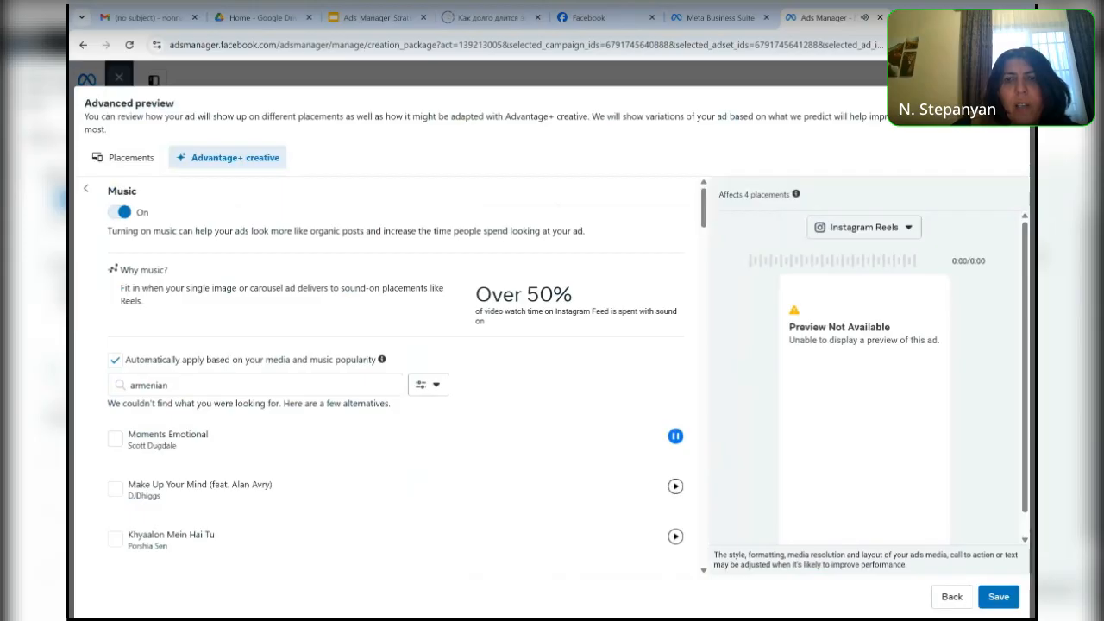
click(1012, 104)
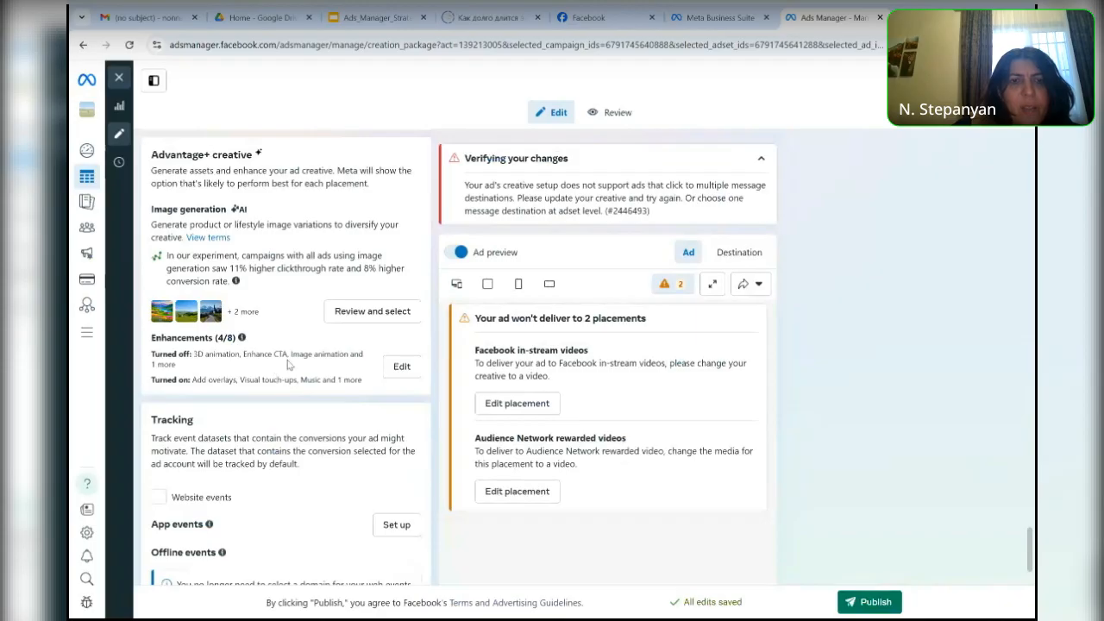
- Open the AI image generation review for the ad and select all the generated image variations
click(361, 318)
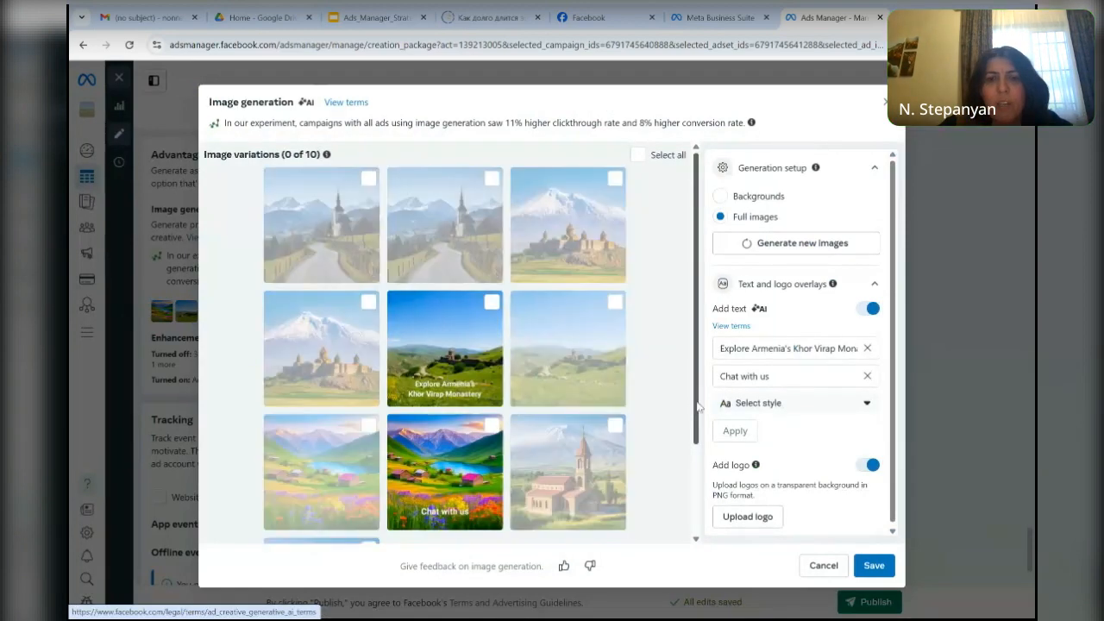
scroll(641, 181, down, 1)
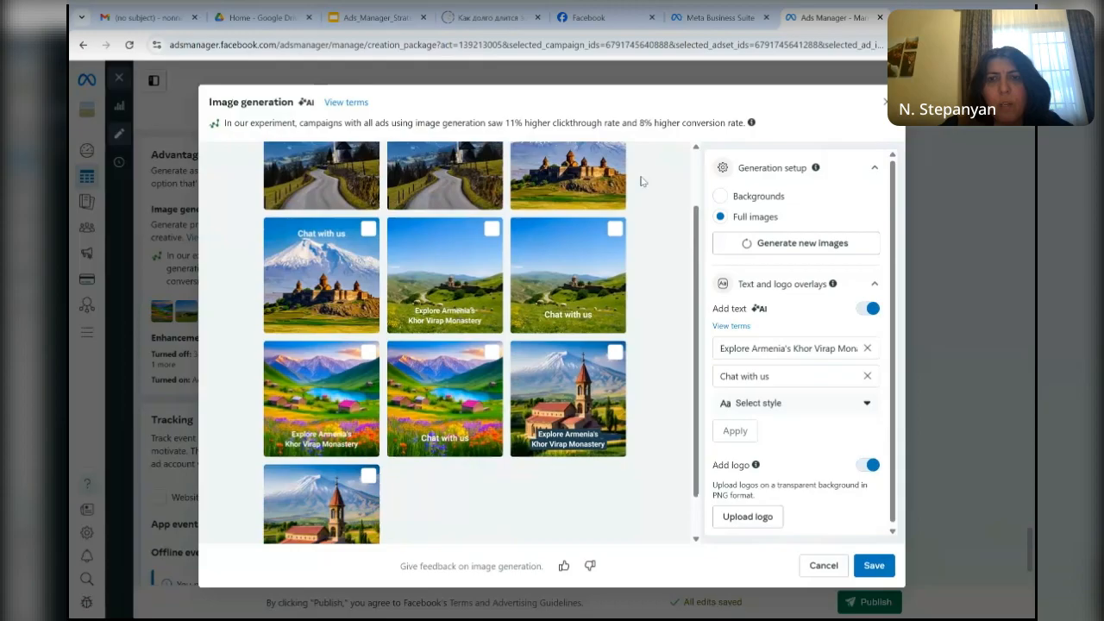
scroll(641, 182, up, 1)
click(636, 154)
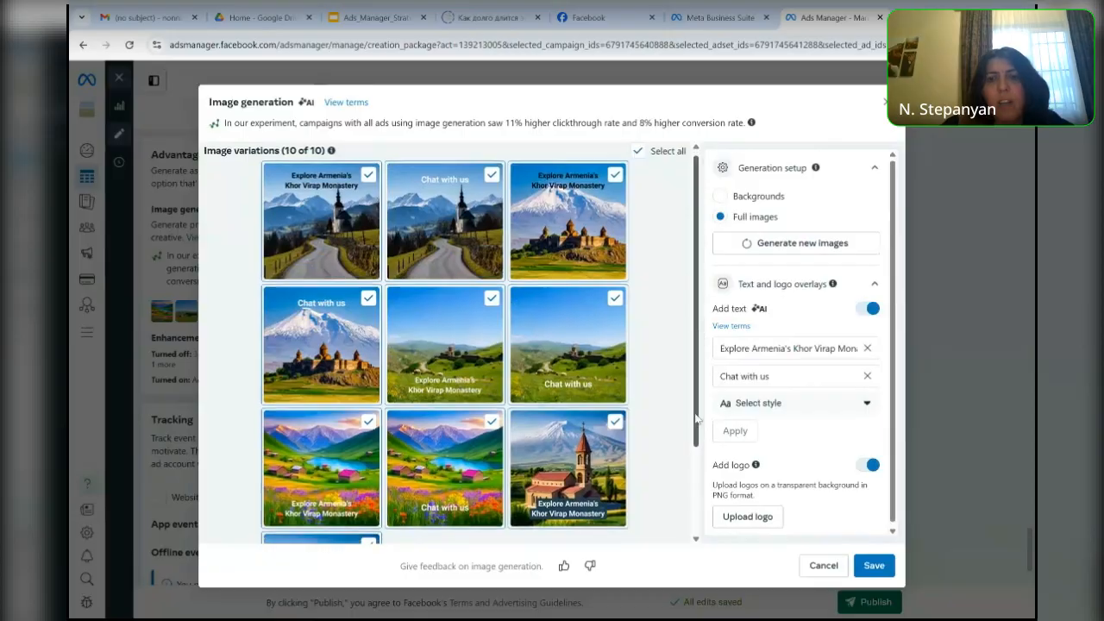
scroll(697, 419, down, 2)
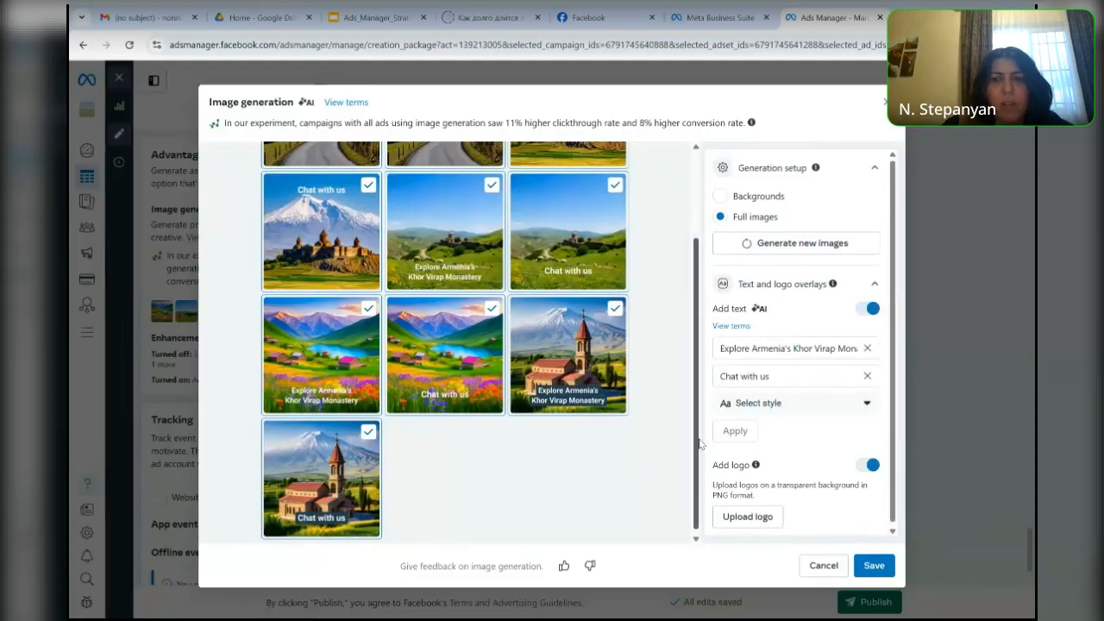
click(746, 517)
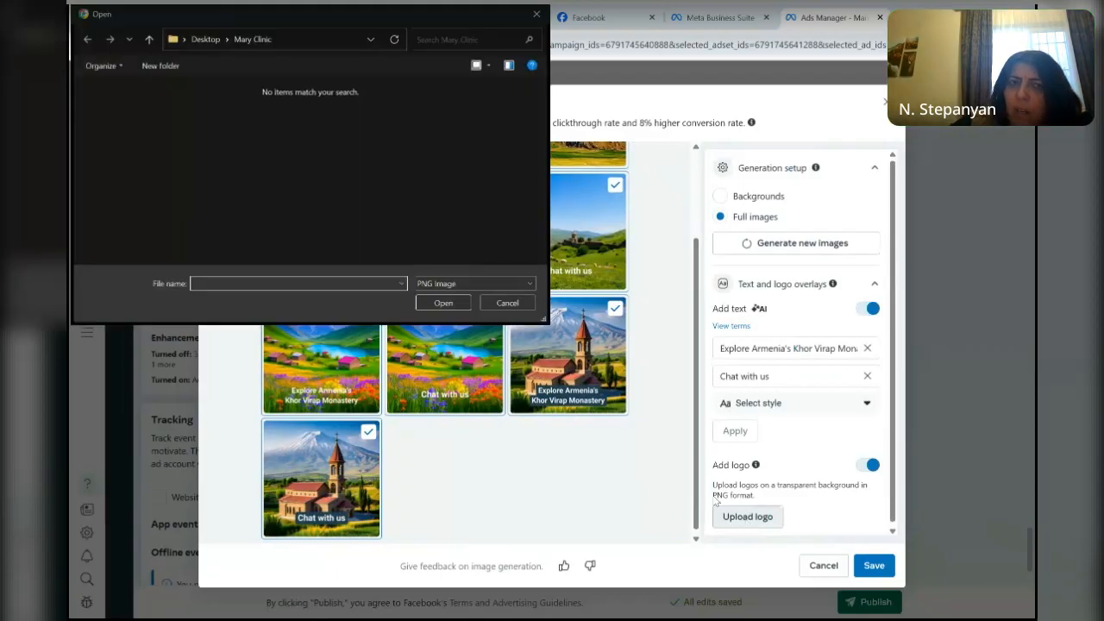
click(366, 43)
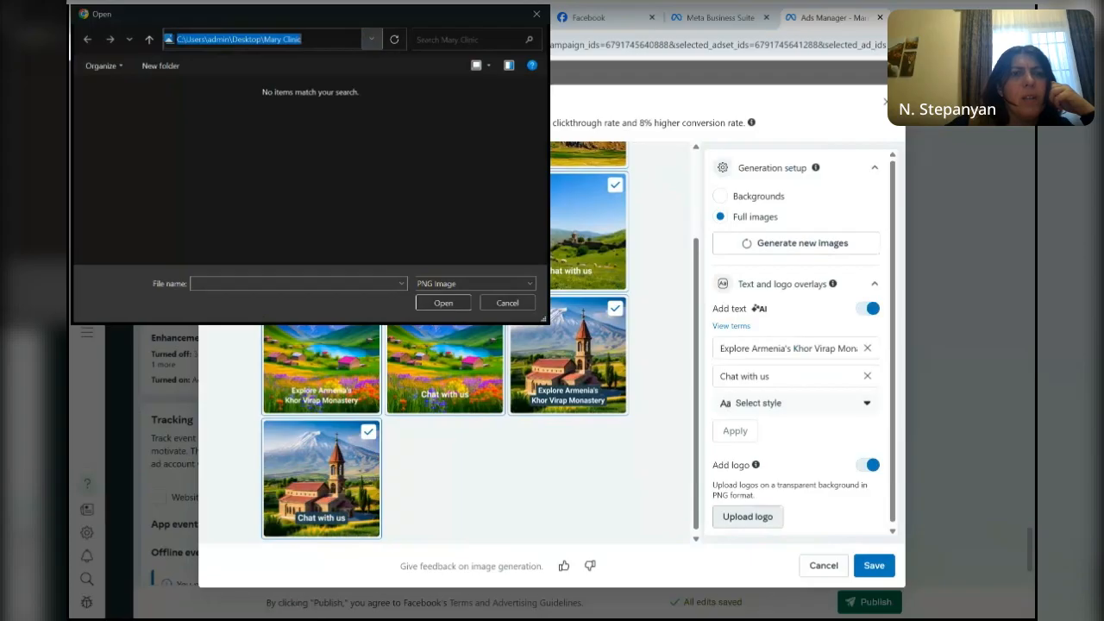
click(210, 80)
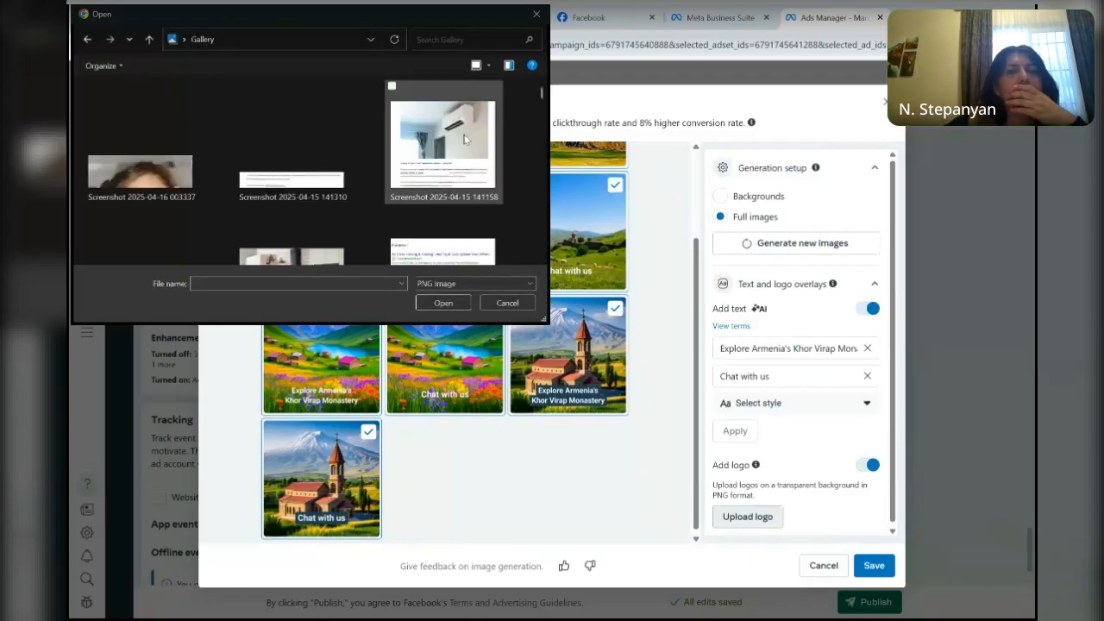
scroll(464, 140, down, 5)
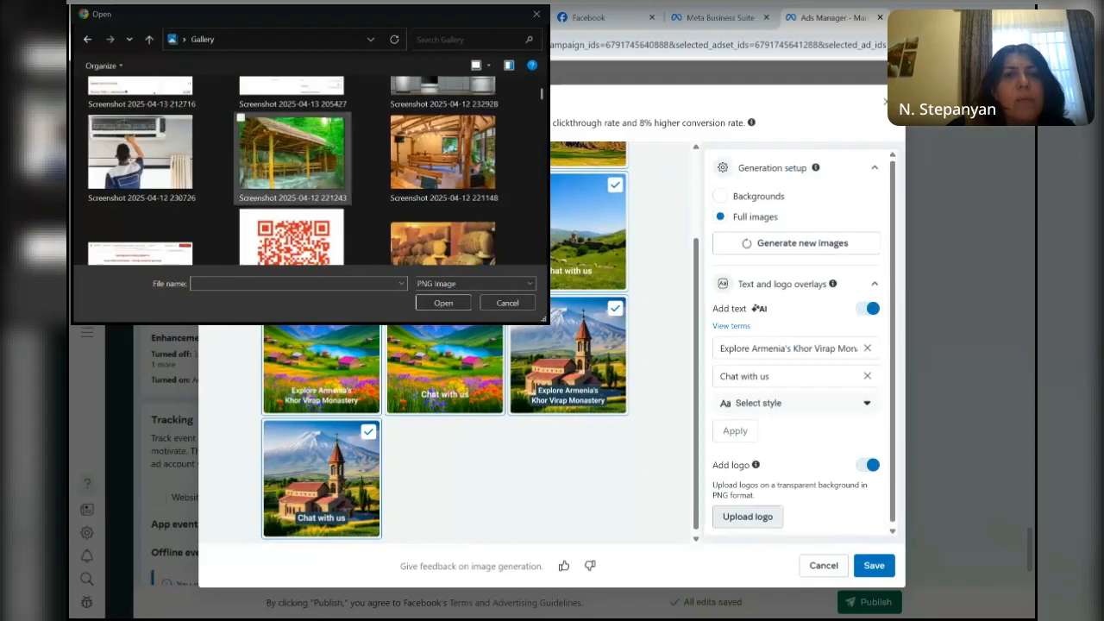
click(240, 136)
click(443, 302)
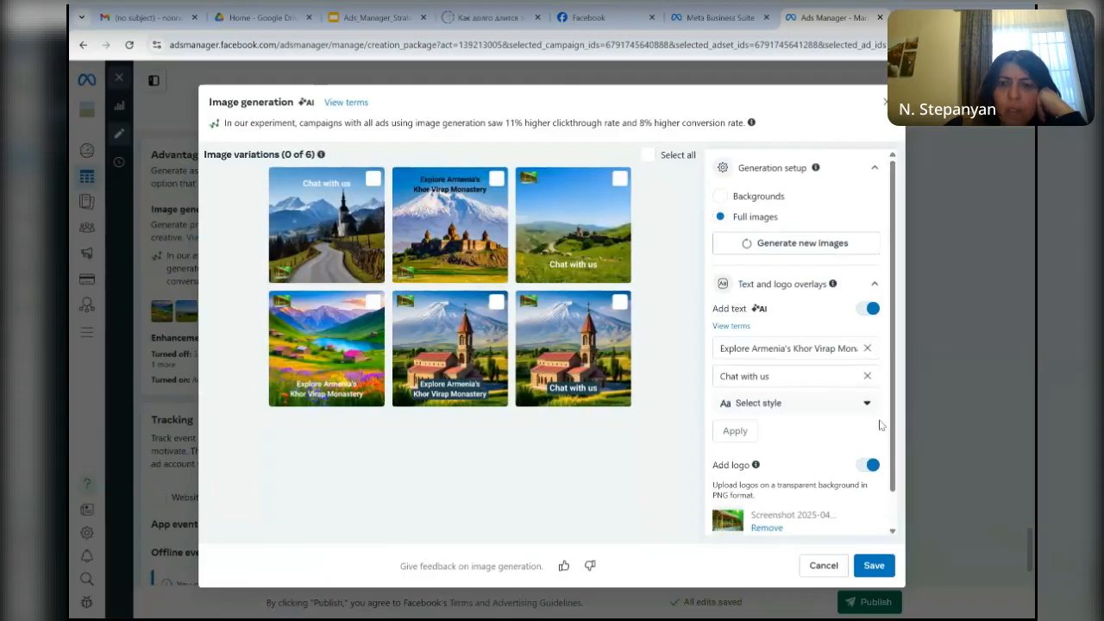
scroll(893, 452, down, 1)
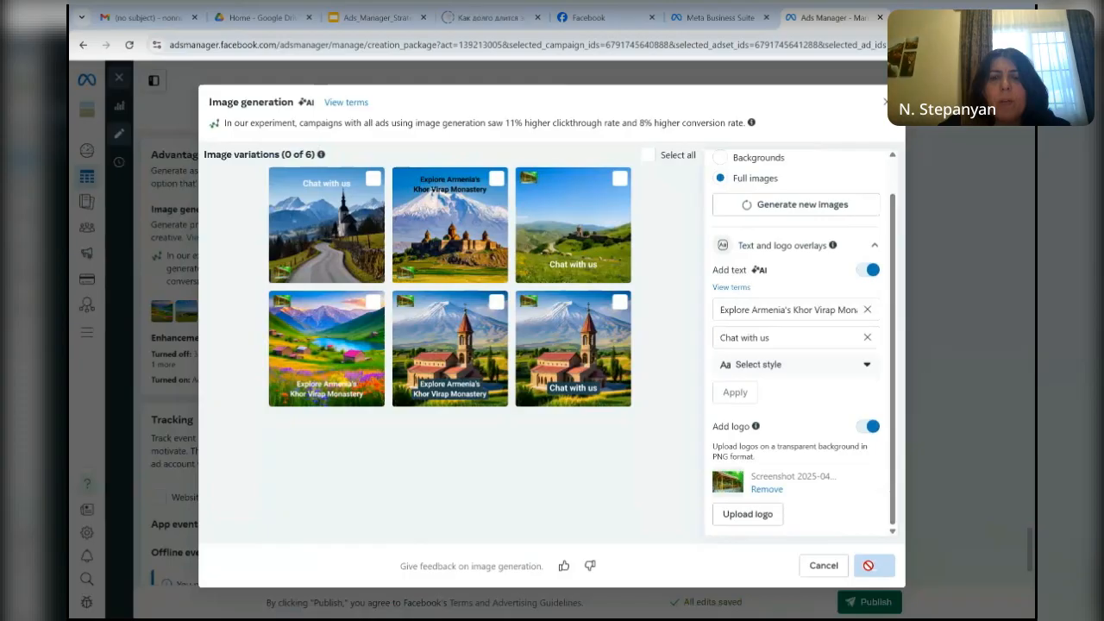
click(869, 567)
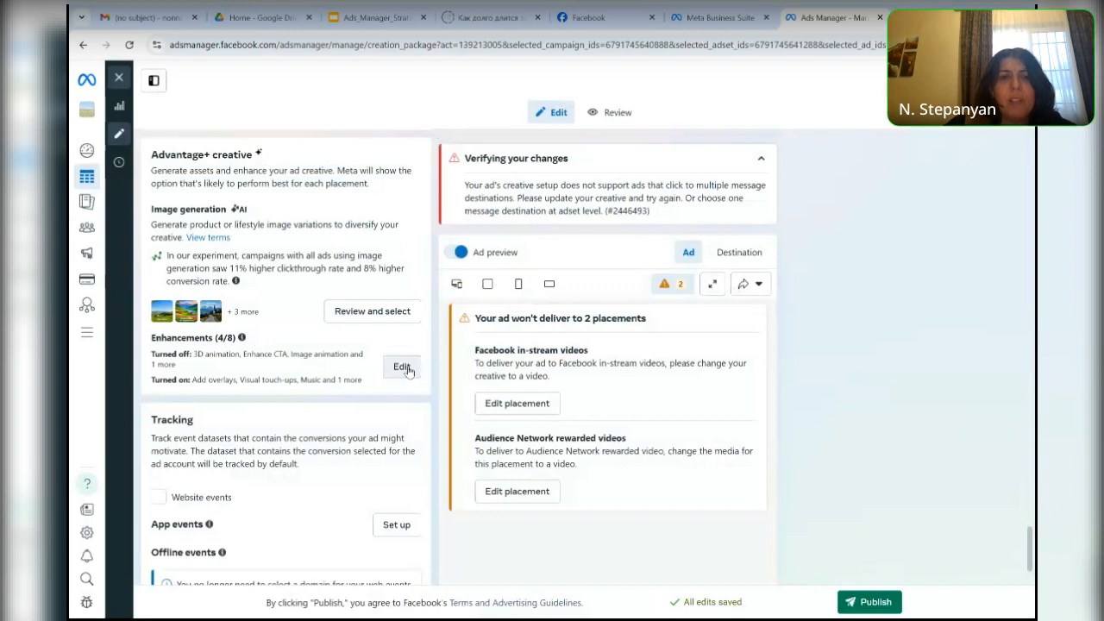
- Review the ad's texts and identity settings and view the ad previews for all placements
drag(1031, 539, 1020, 501)
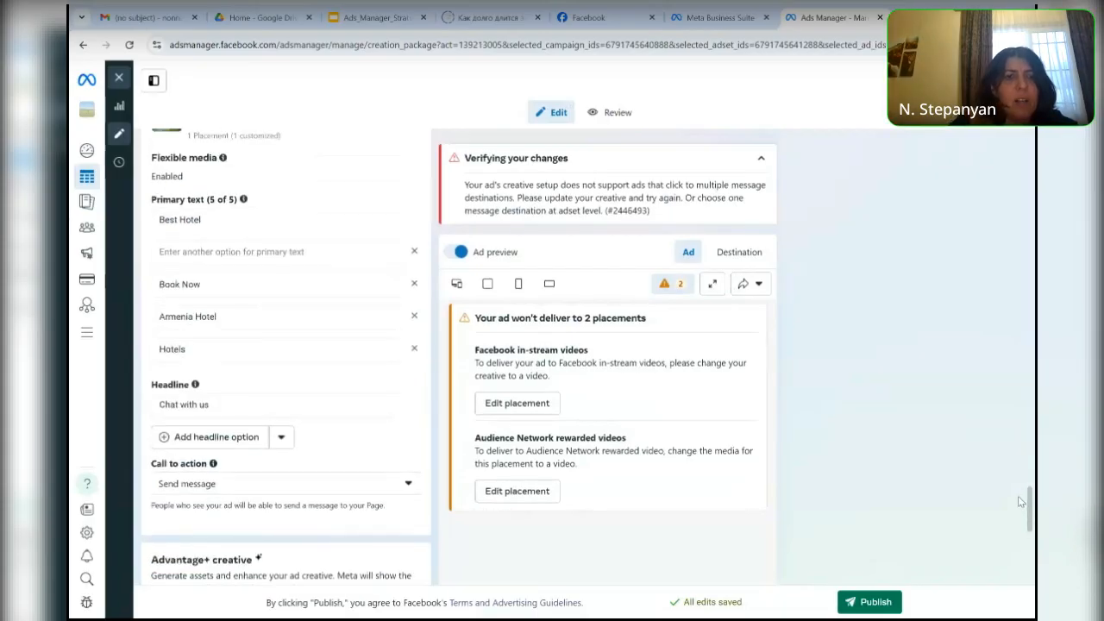
drag(1021, 501, 1016, 416)
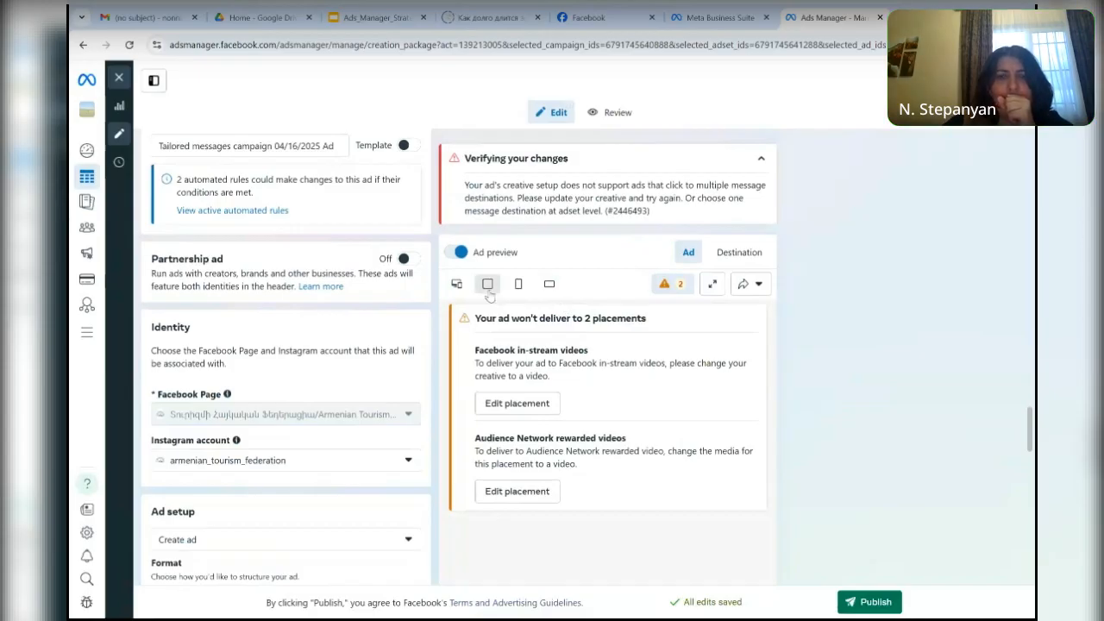
click(517, 404)
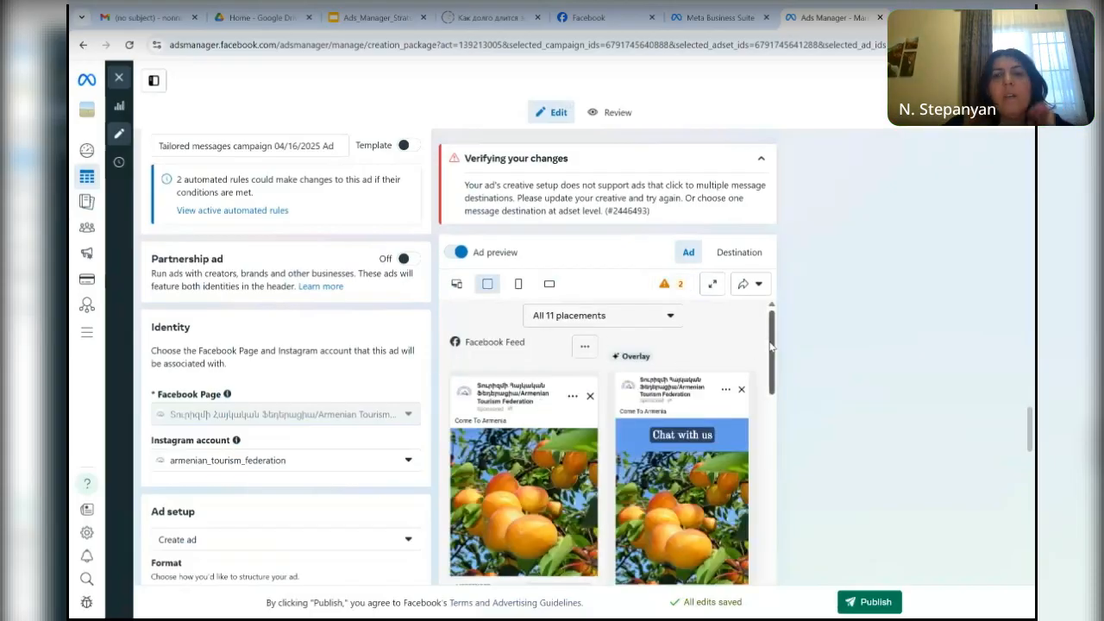
drag(771, 345, 744, 316)
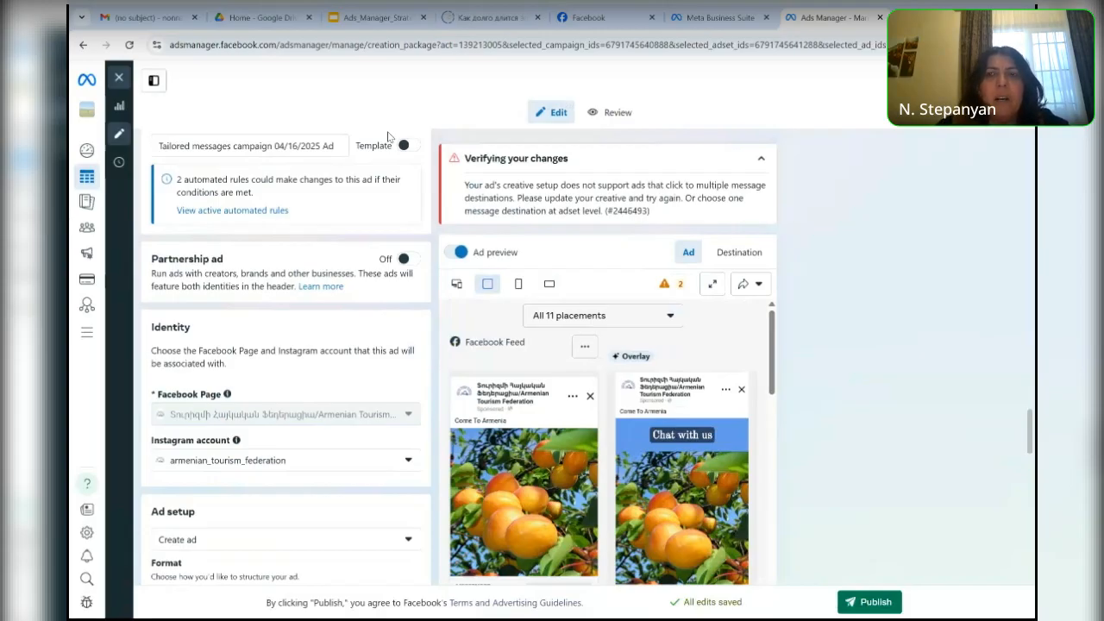
- Close the campaign draft and reopen Ads Manager from Meta Business Suite, opening the list of ad accounts
click(879, 17)
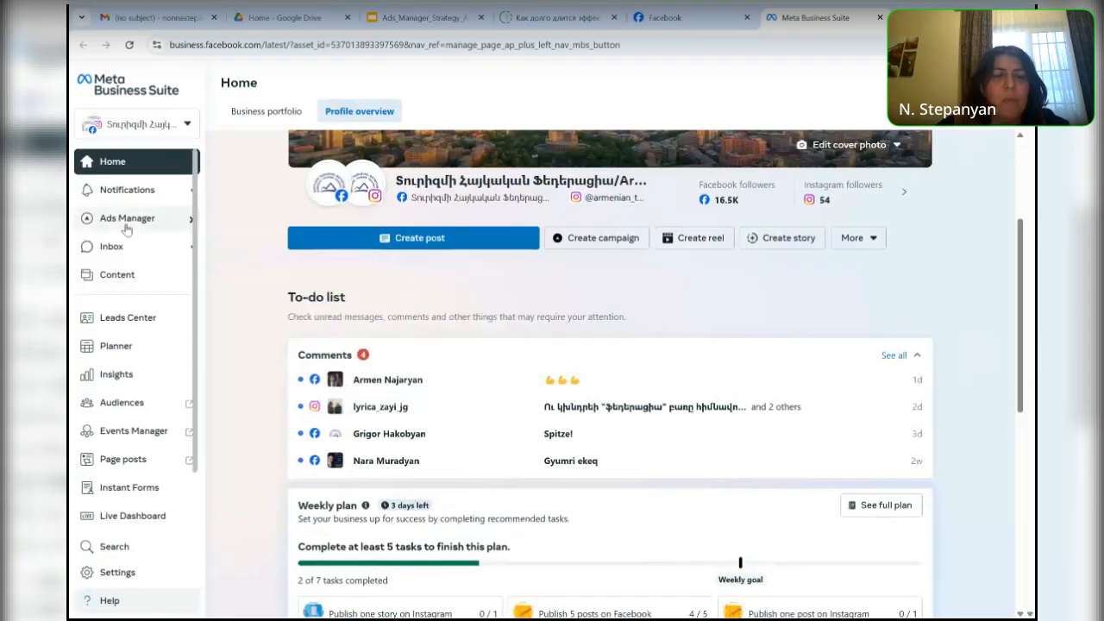
mouse_move(126, 228)
click(262, 226)
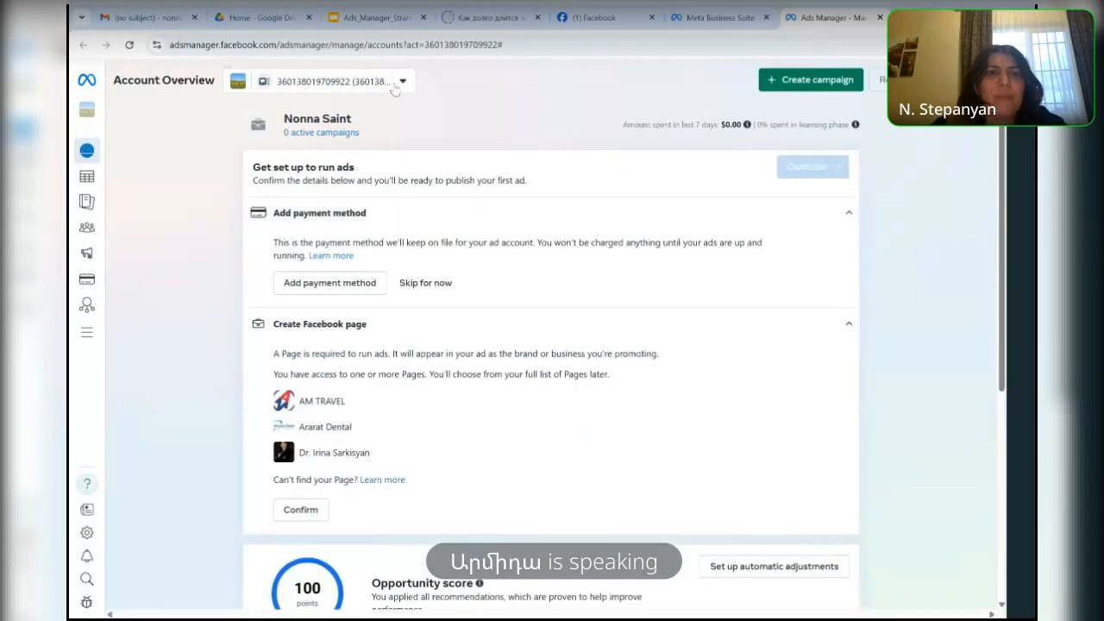
click(393, 82)
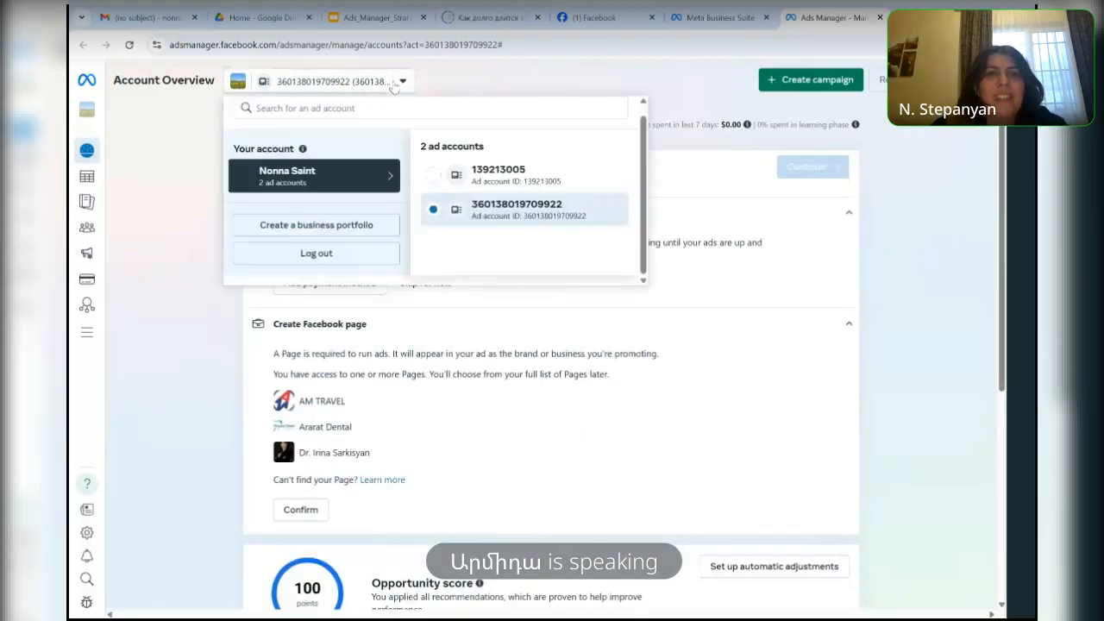